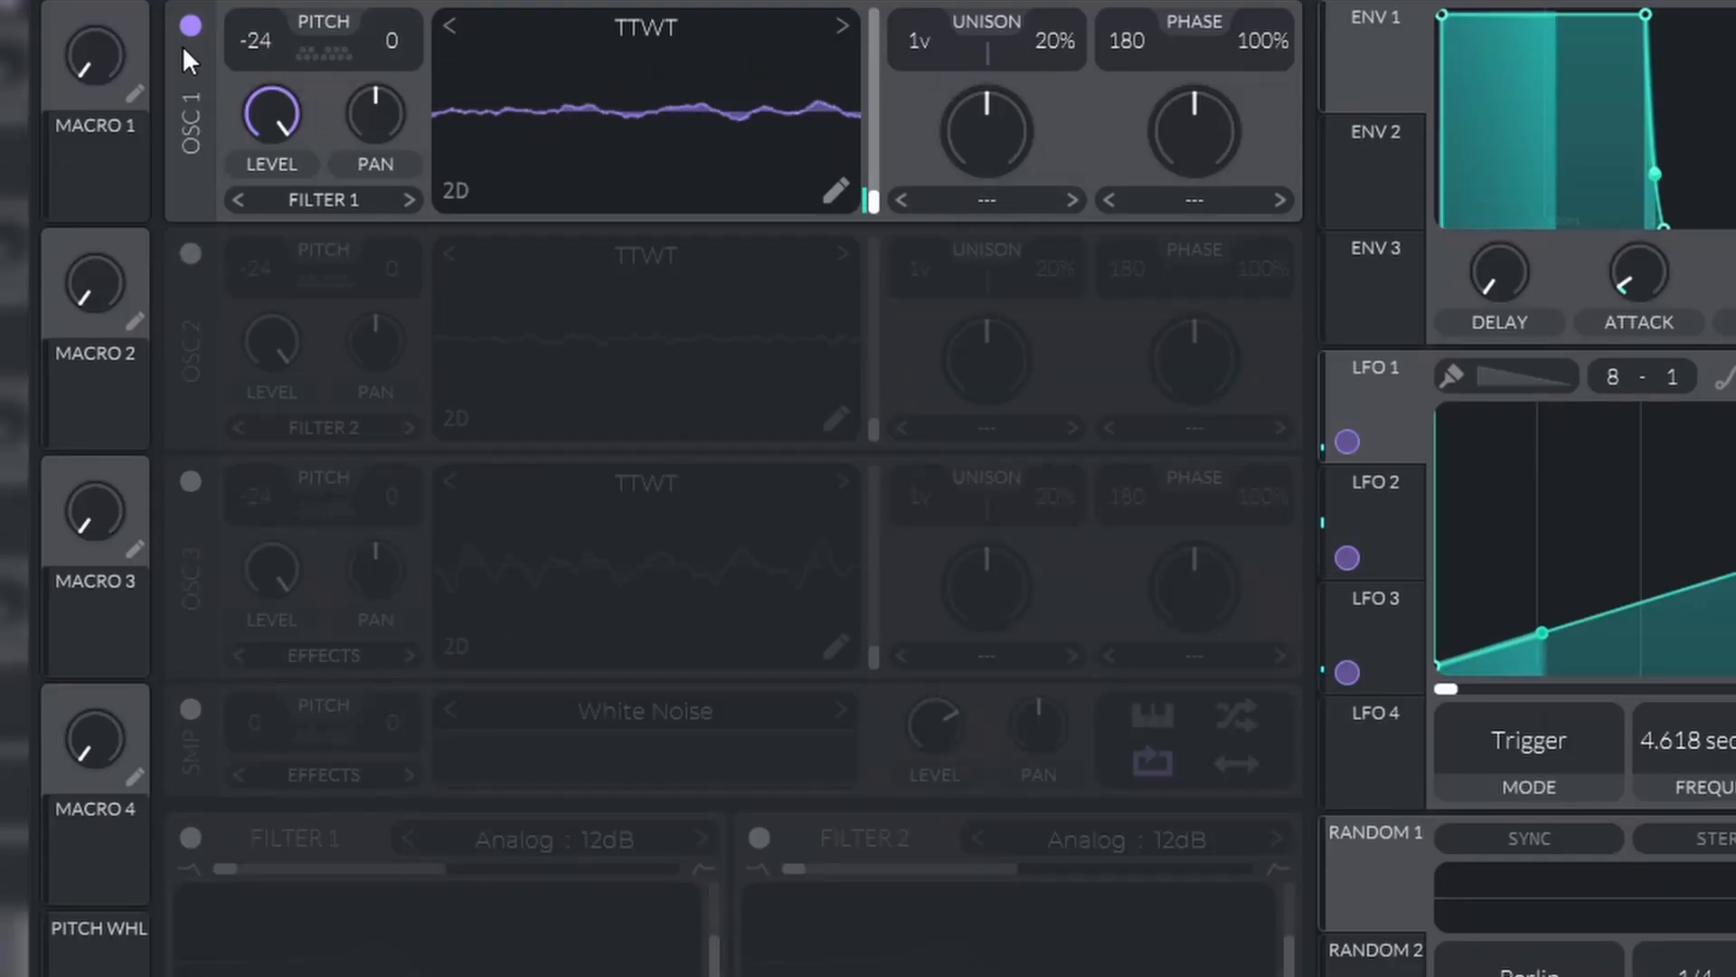
Step: Audition OSC 1, OSC 2 and OSC 3 separately by enabling only one oscillator at a time
click(114, 326)
click(199, 254)
click(196, 480)
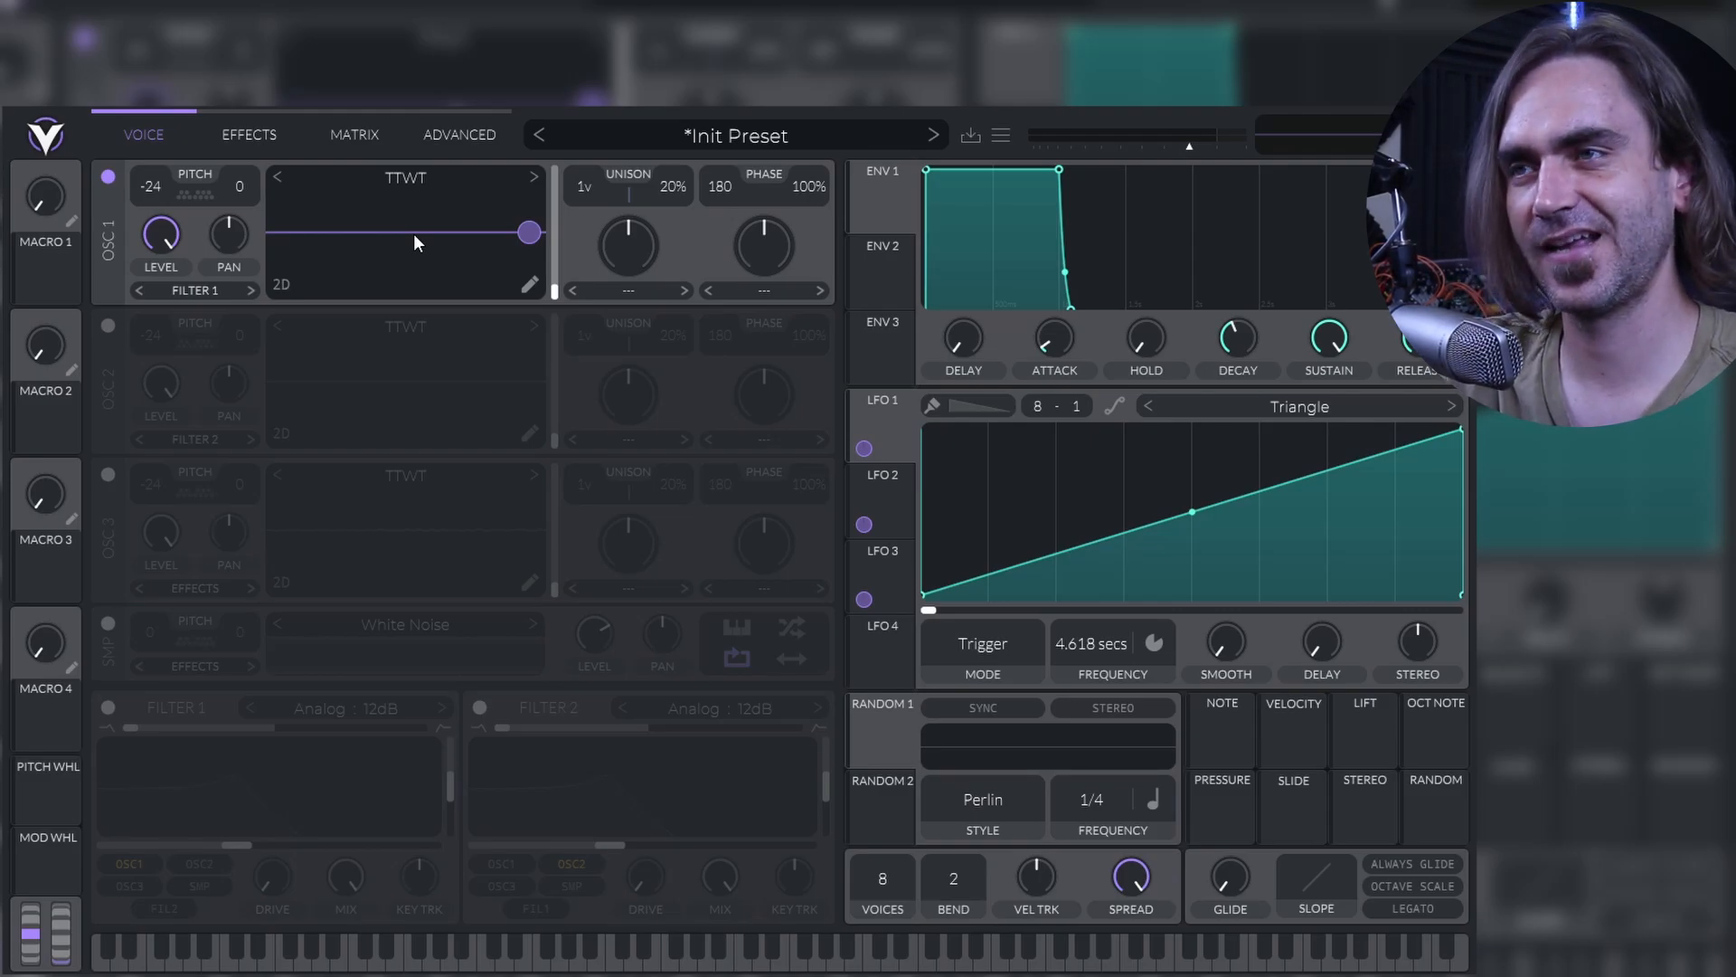
click(108, 326)
click(108, 176)
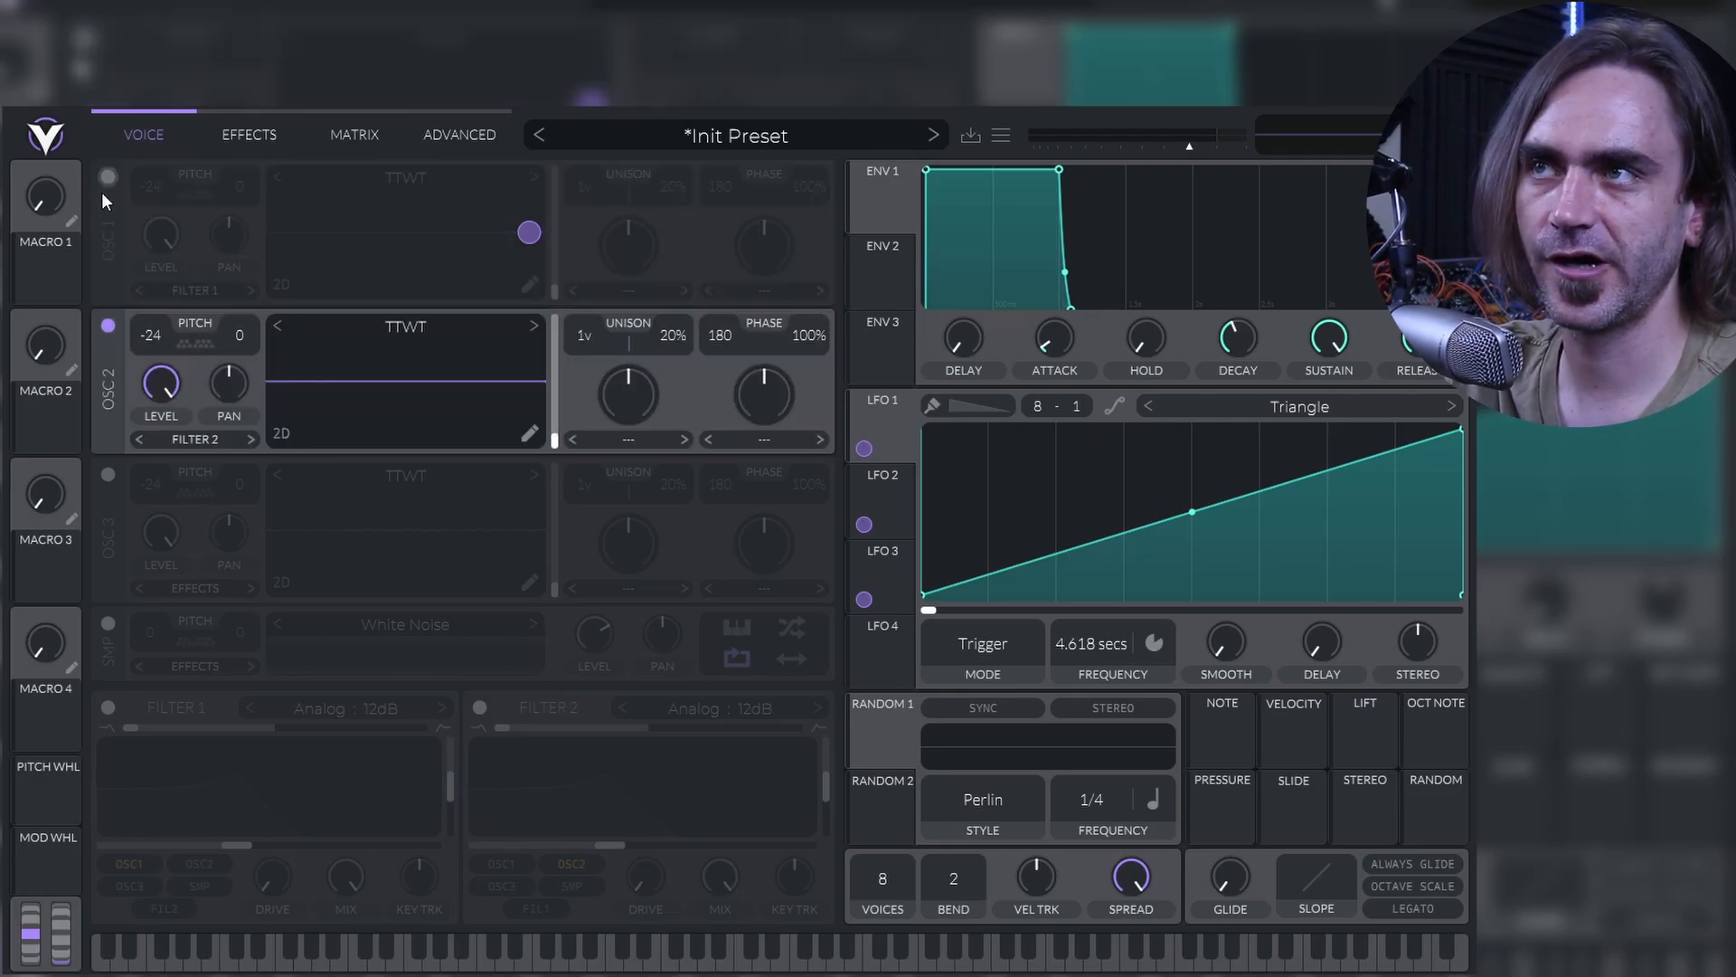
click(107, 474)
click(109, 326)
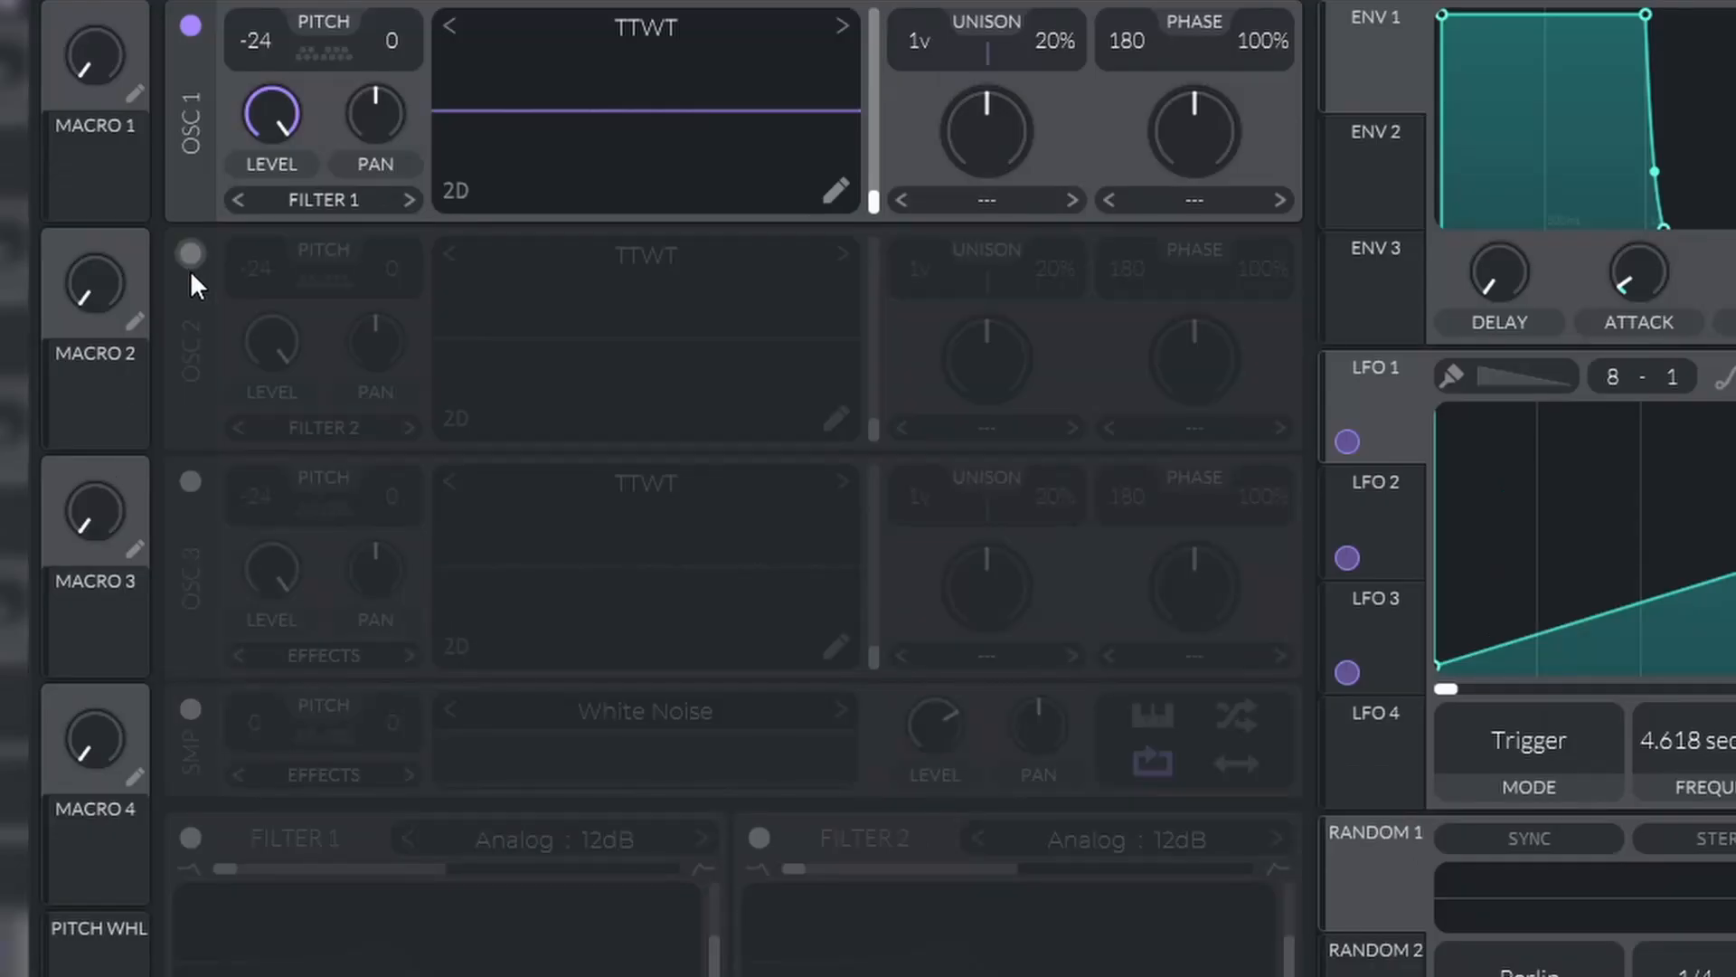
click(190, 26)
click(190, 253)
click(189, 253)
click(190, 481)
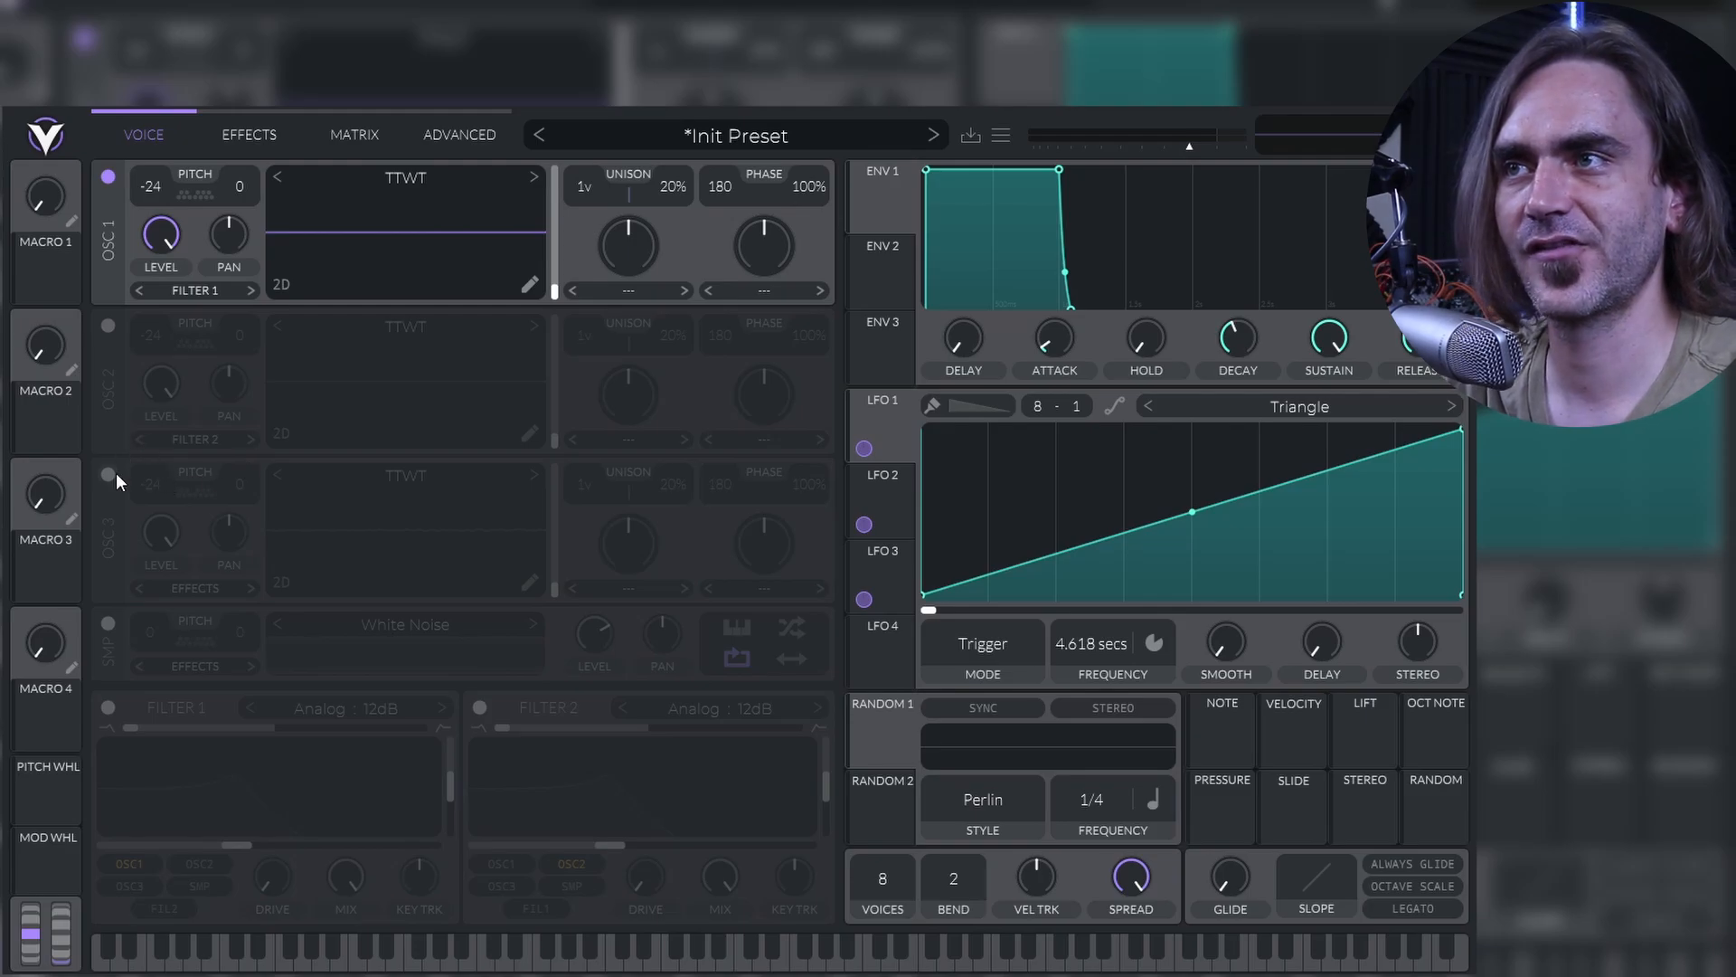
Step: Examine OSC 1's wavetable along its timeline in the wavetable editor and return its wave position to the start
click(530, 288)
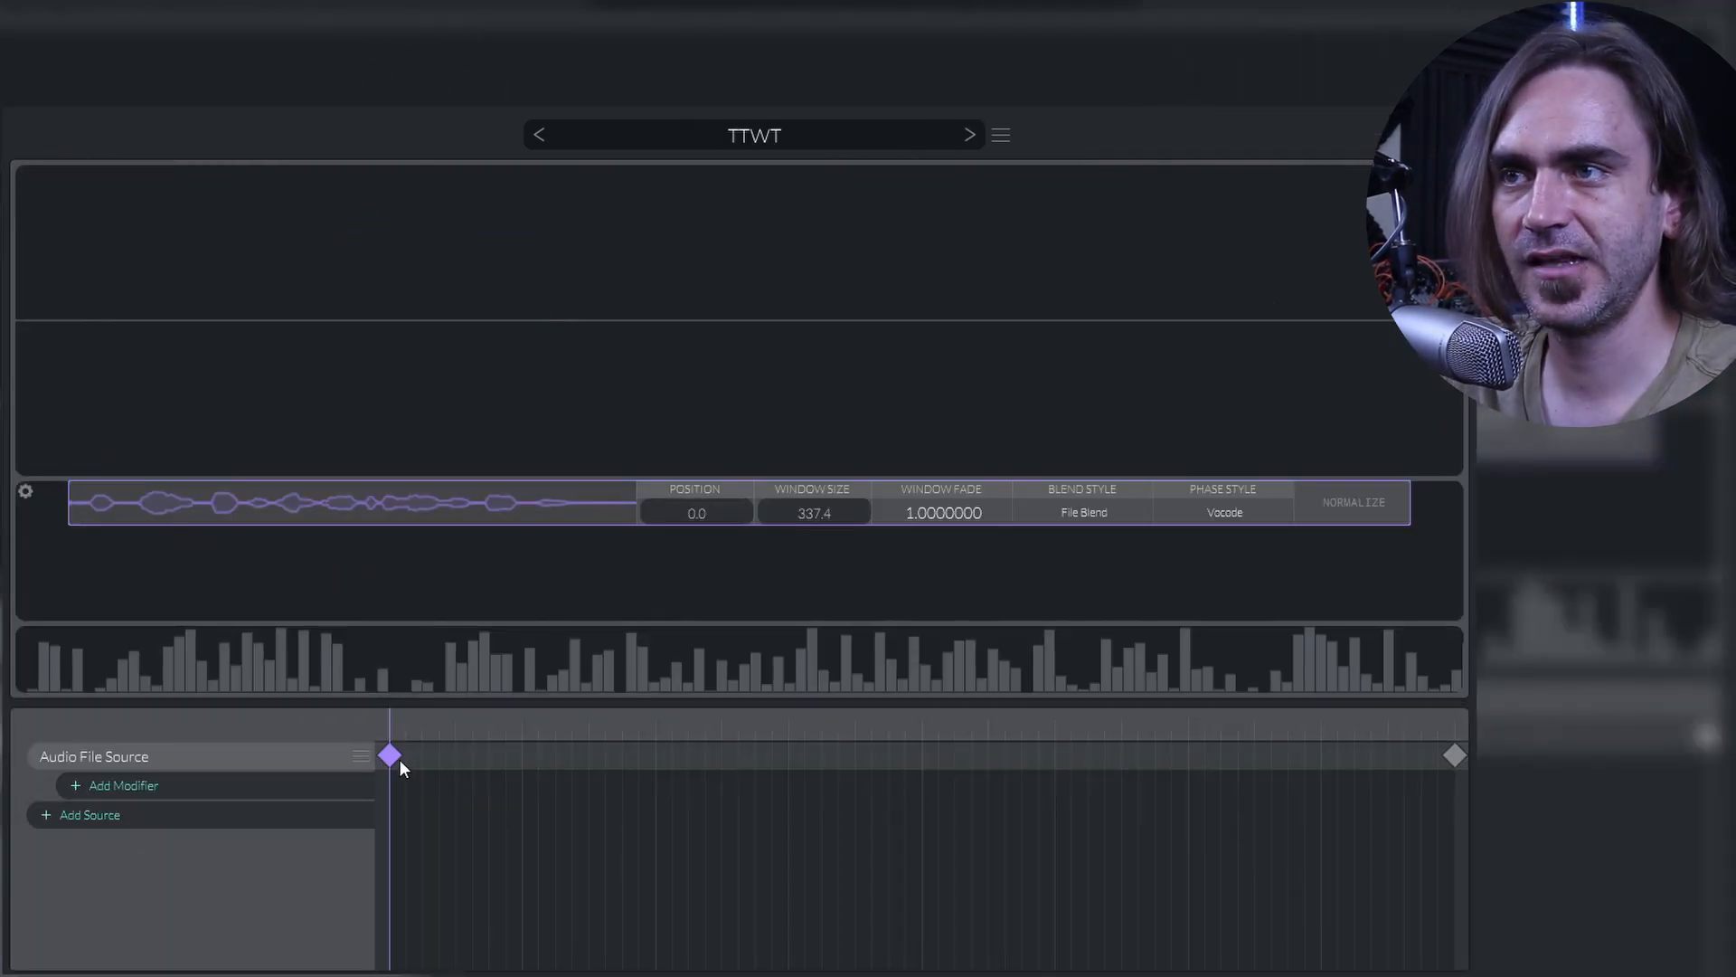
drag(398, 721, 462, 721)
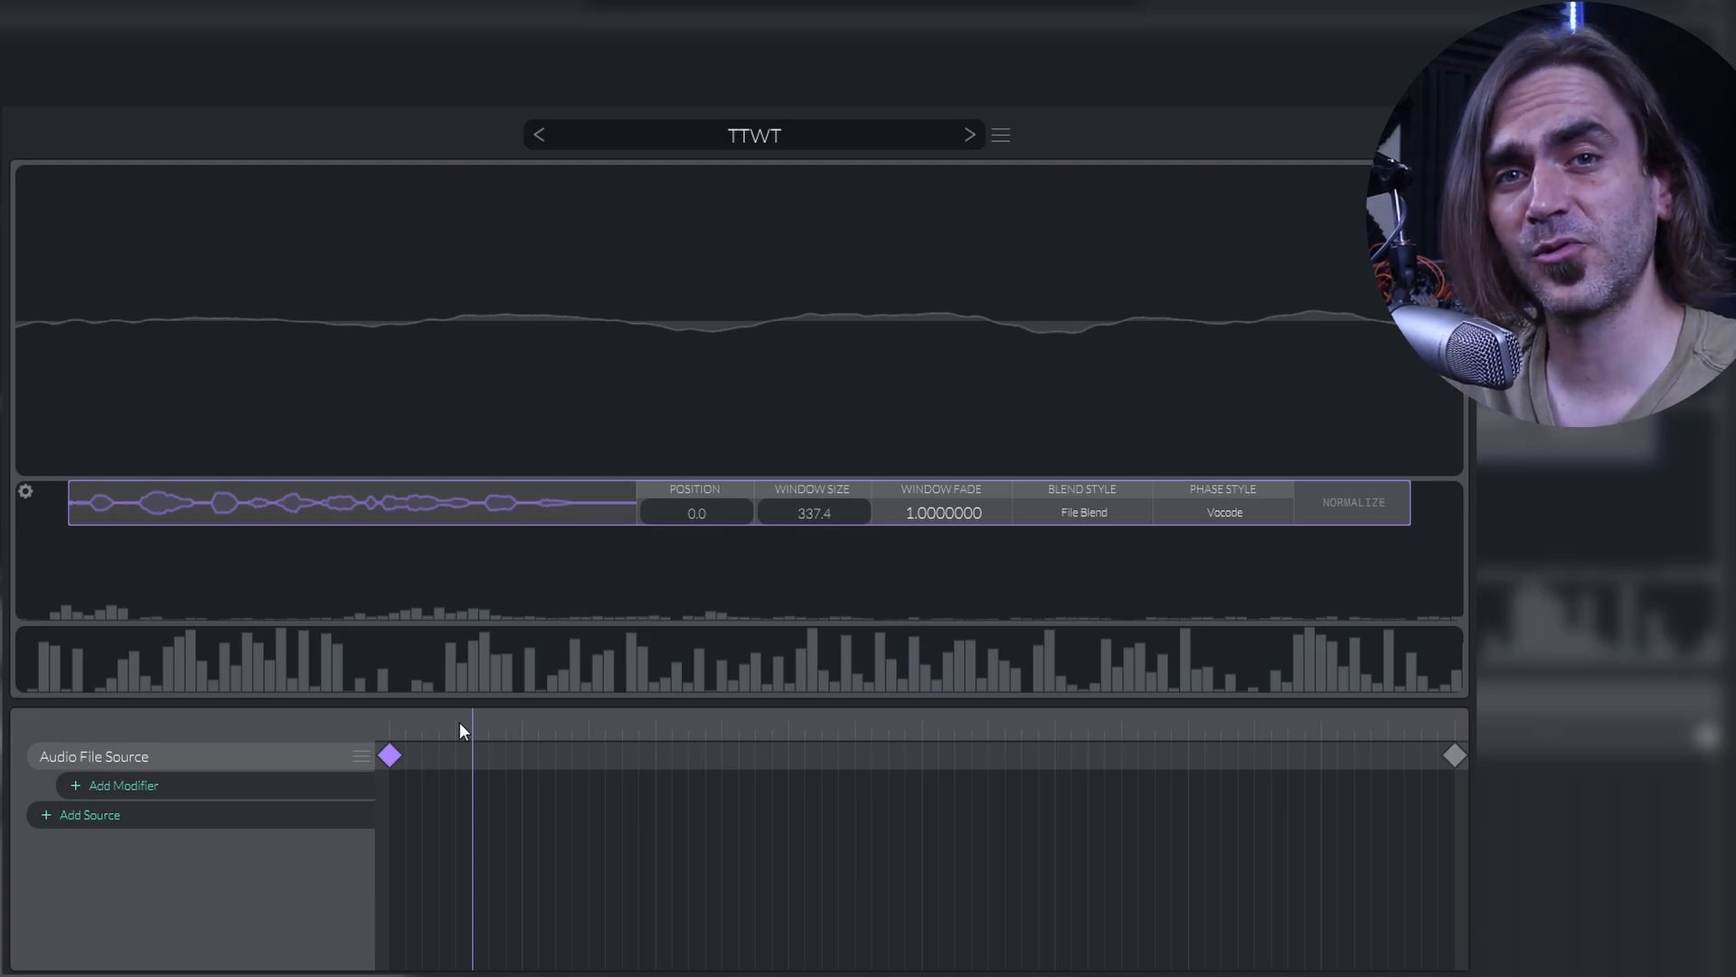
drag(416, 721, 356, 723)
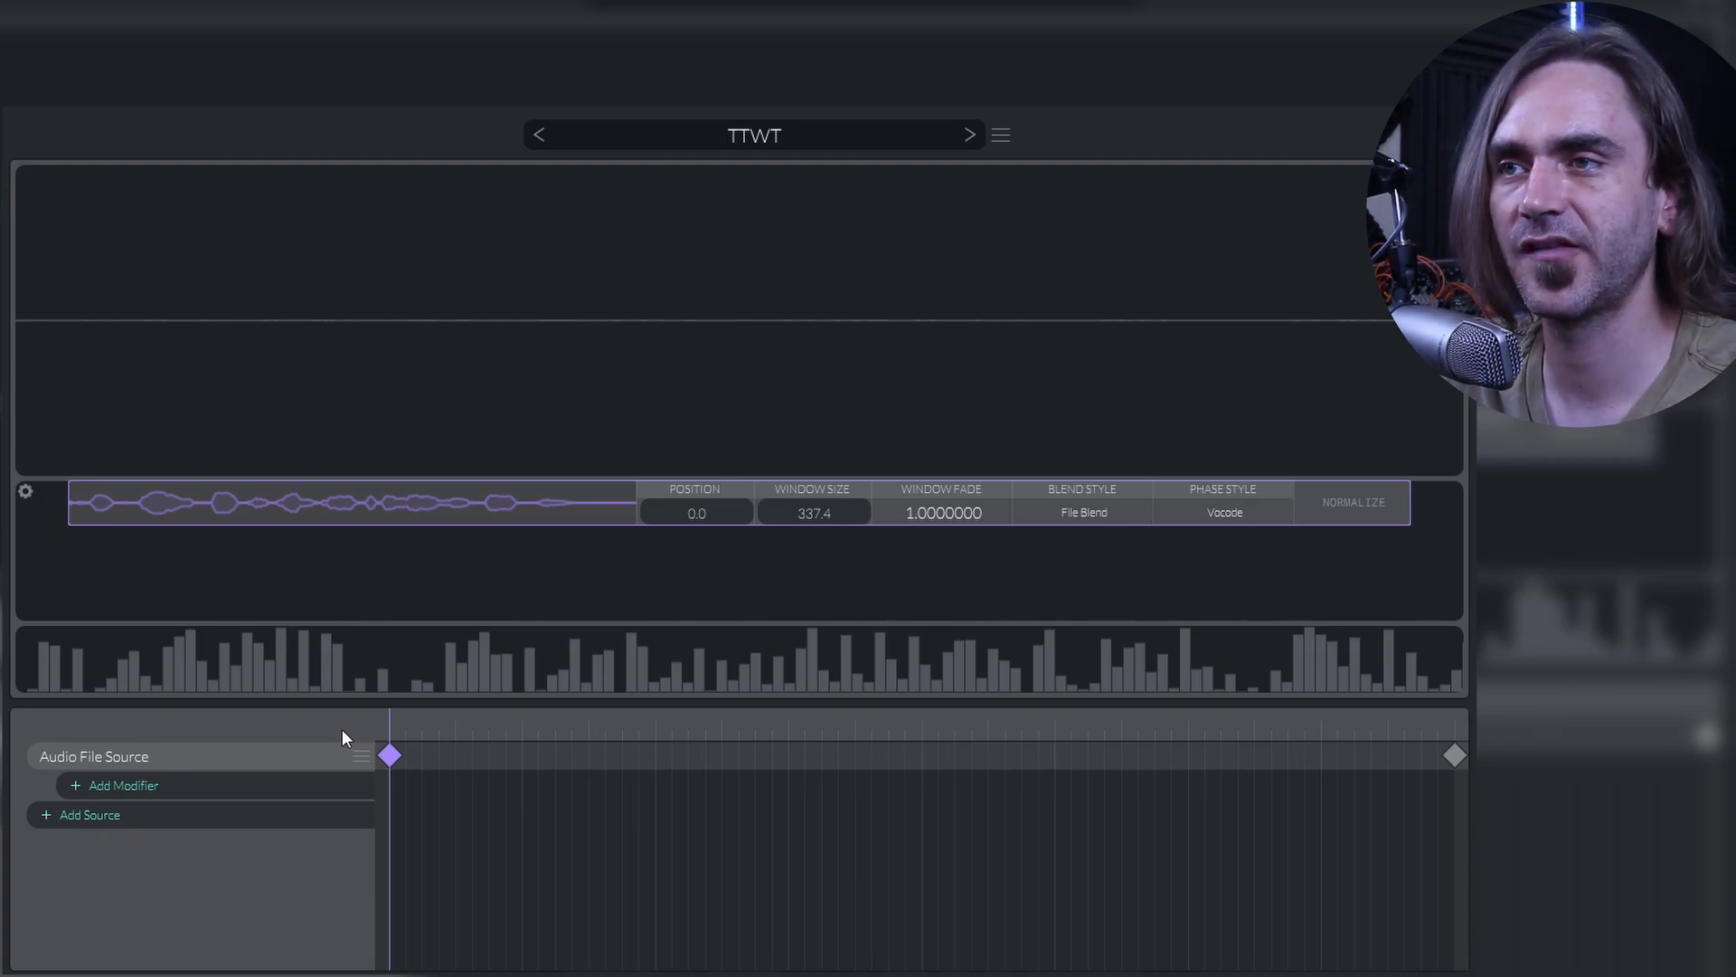
drag(469, 729, 553, 728)
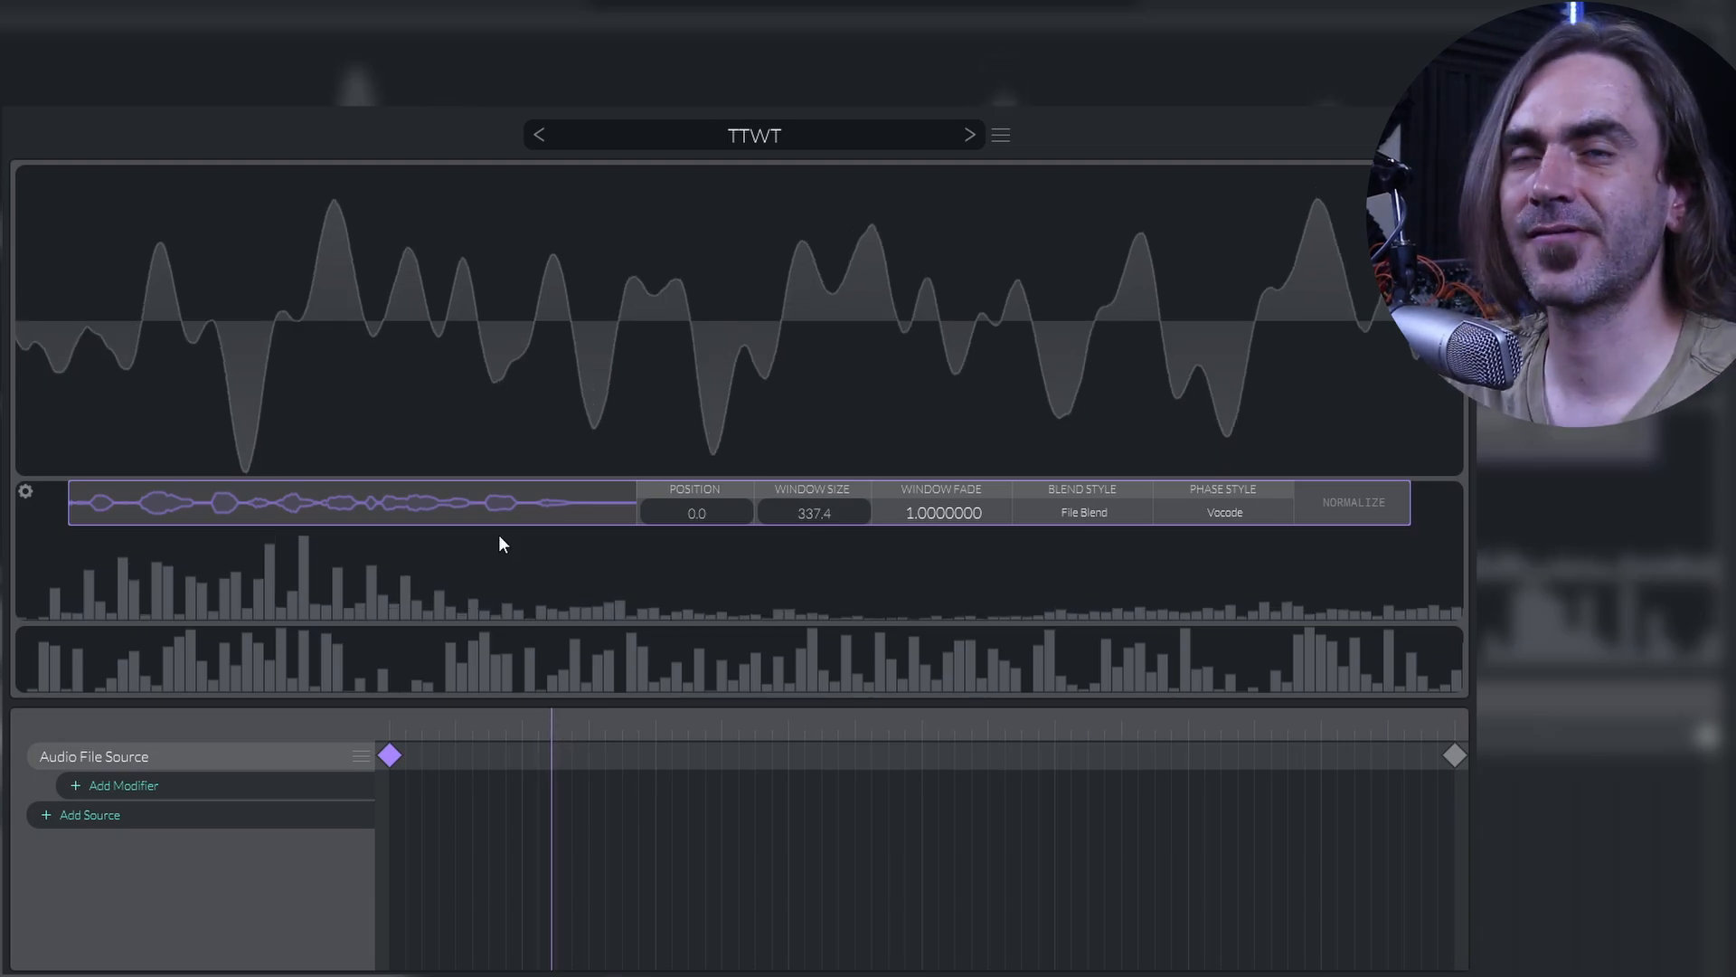
click(1444, 134)
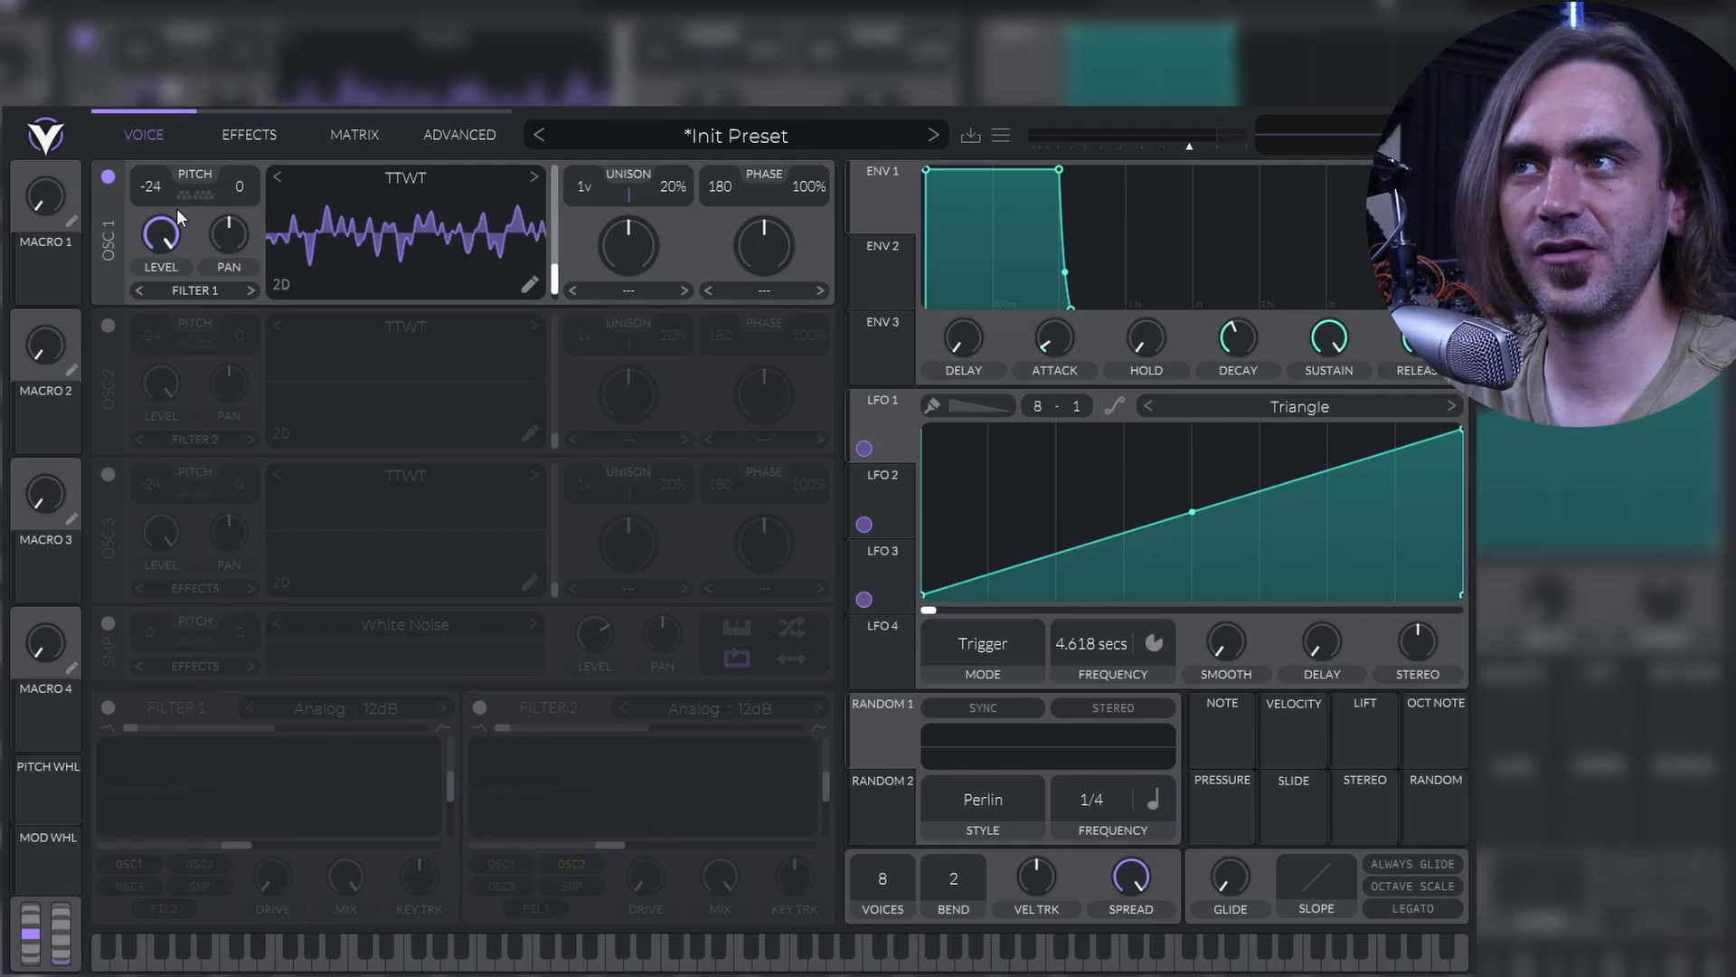
drag(554, 276, 548, 312)
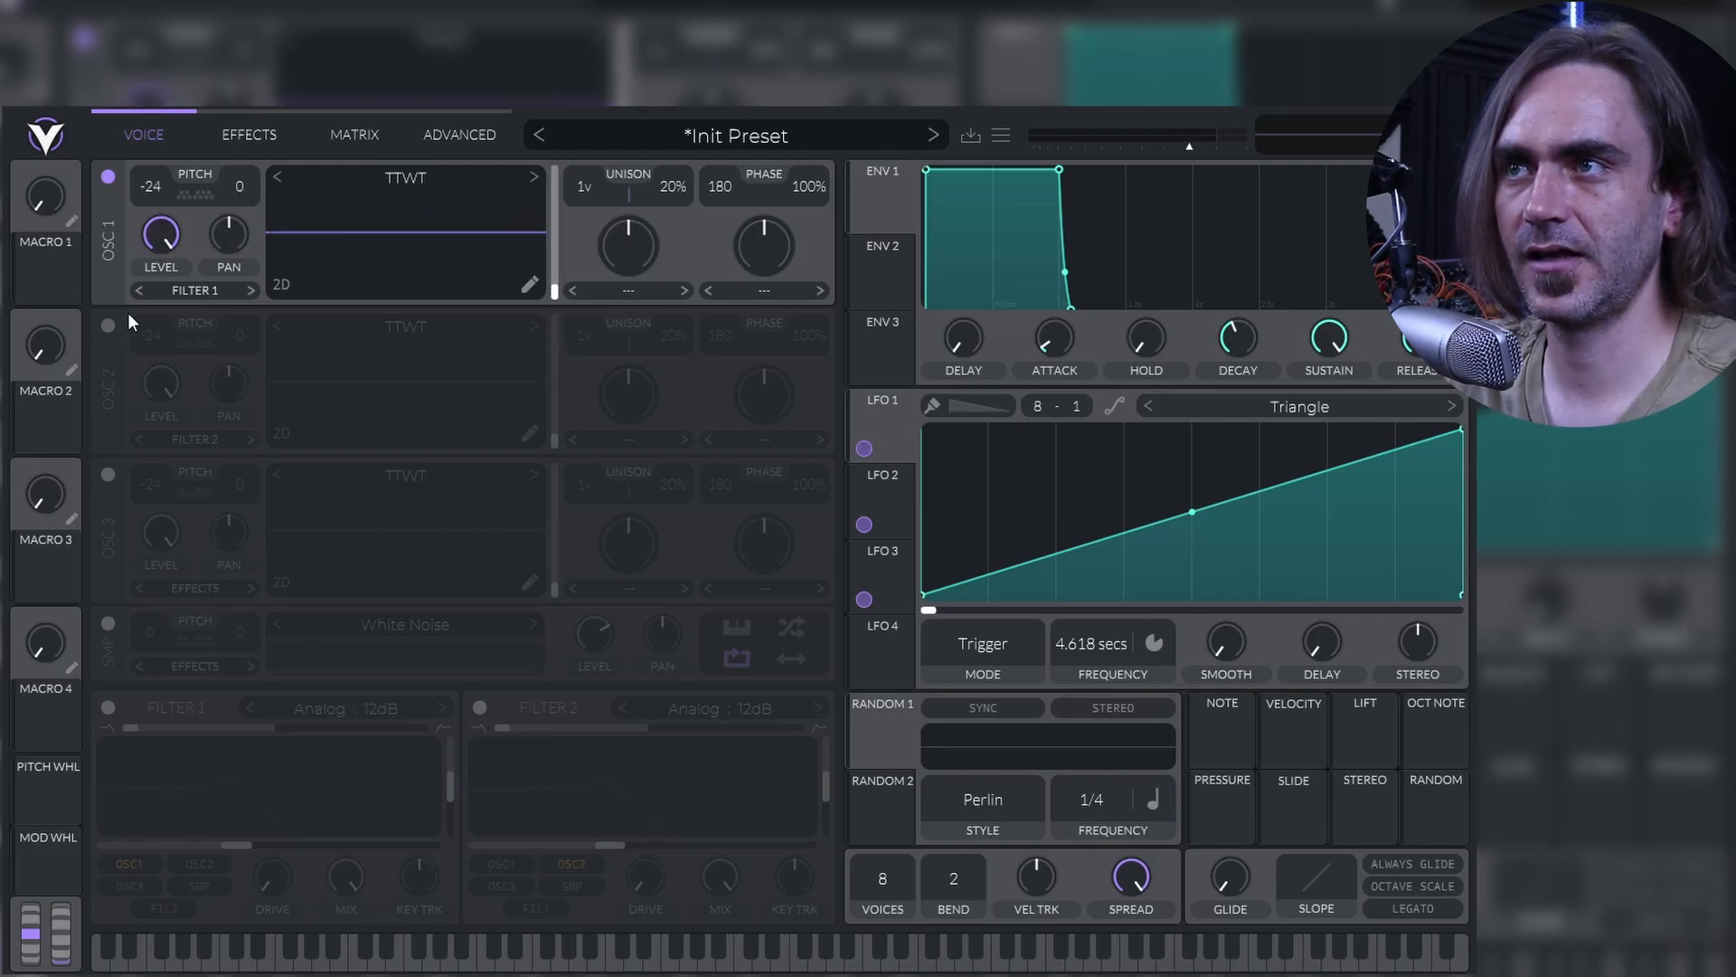
Step: Switch from OSC 1 to OSC 2 and examine the audio source and timeline of its wavetable in the editor
click(108, 177)
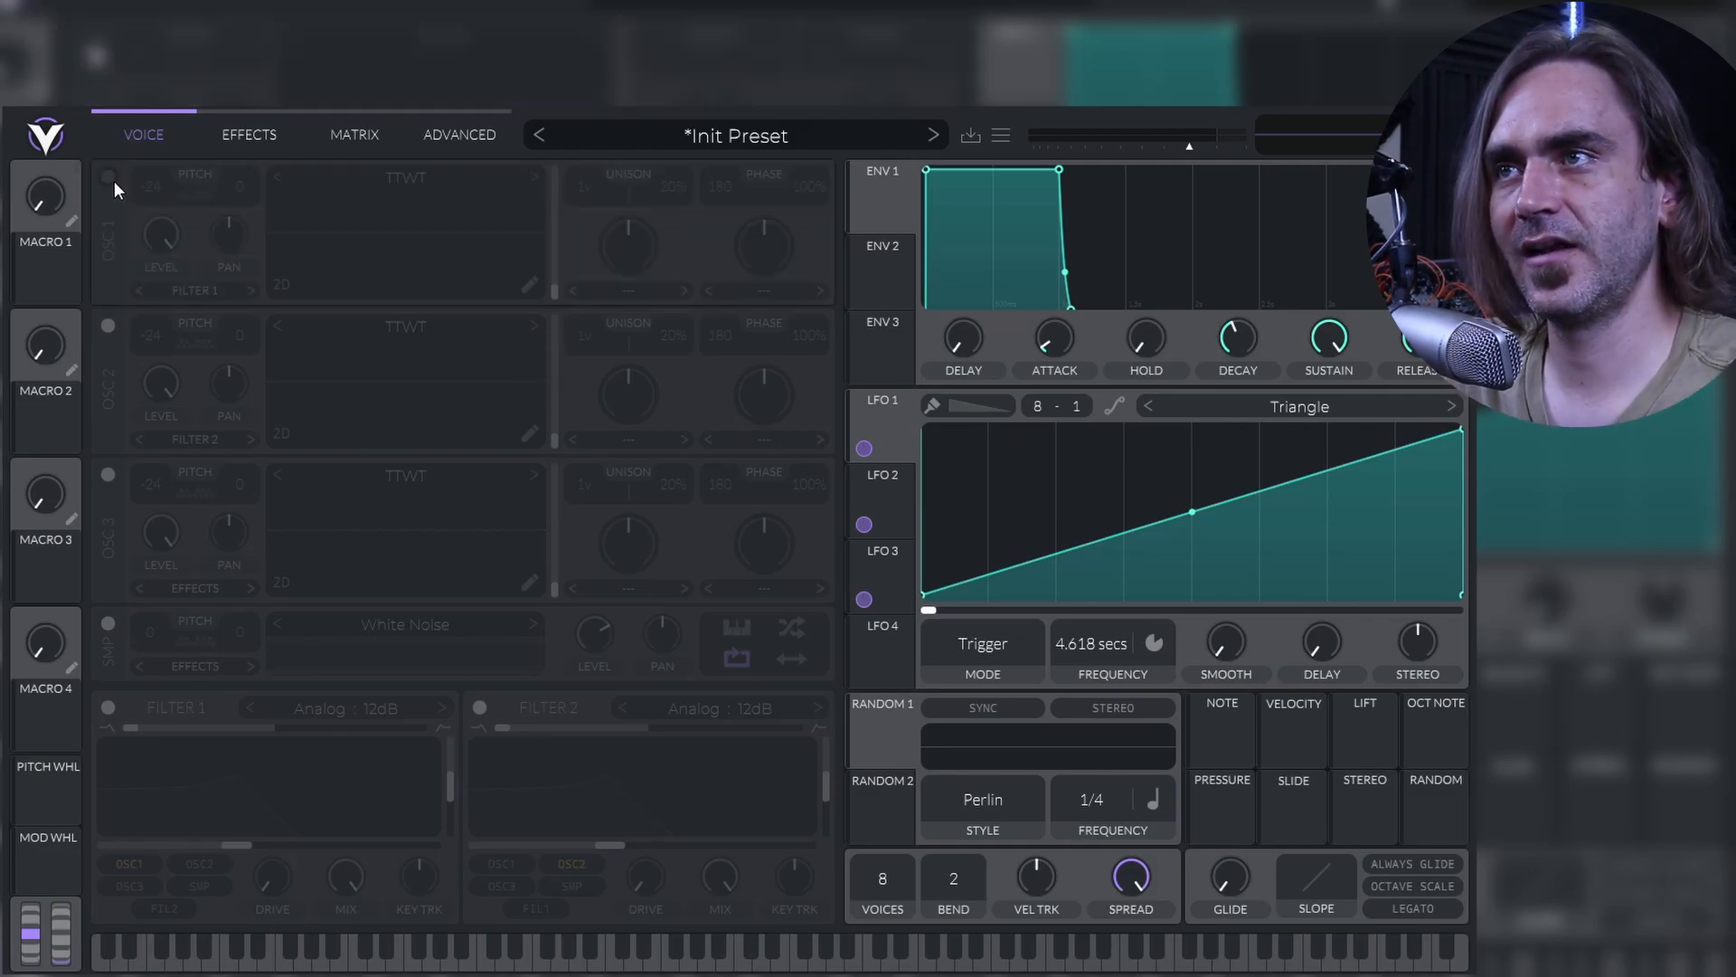
click(106, 327)
click(525, 433)
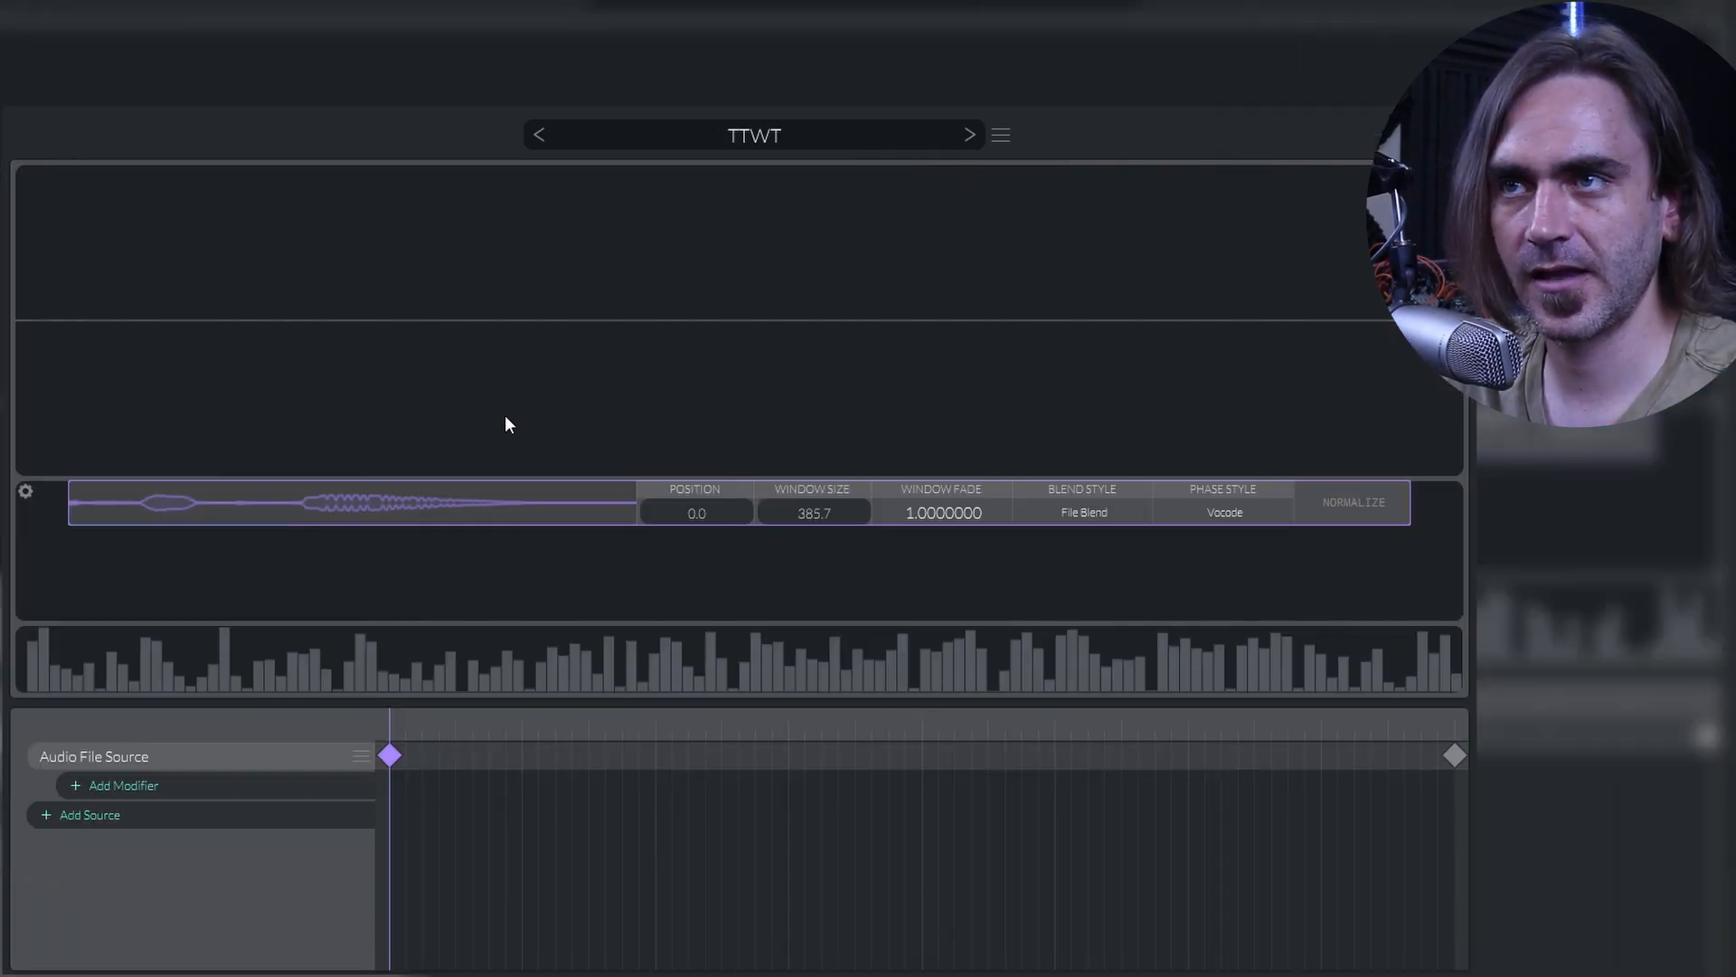
click(165, 503)
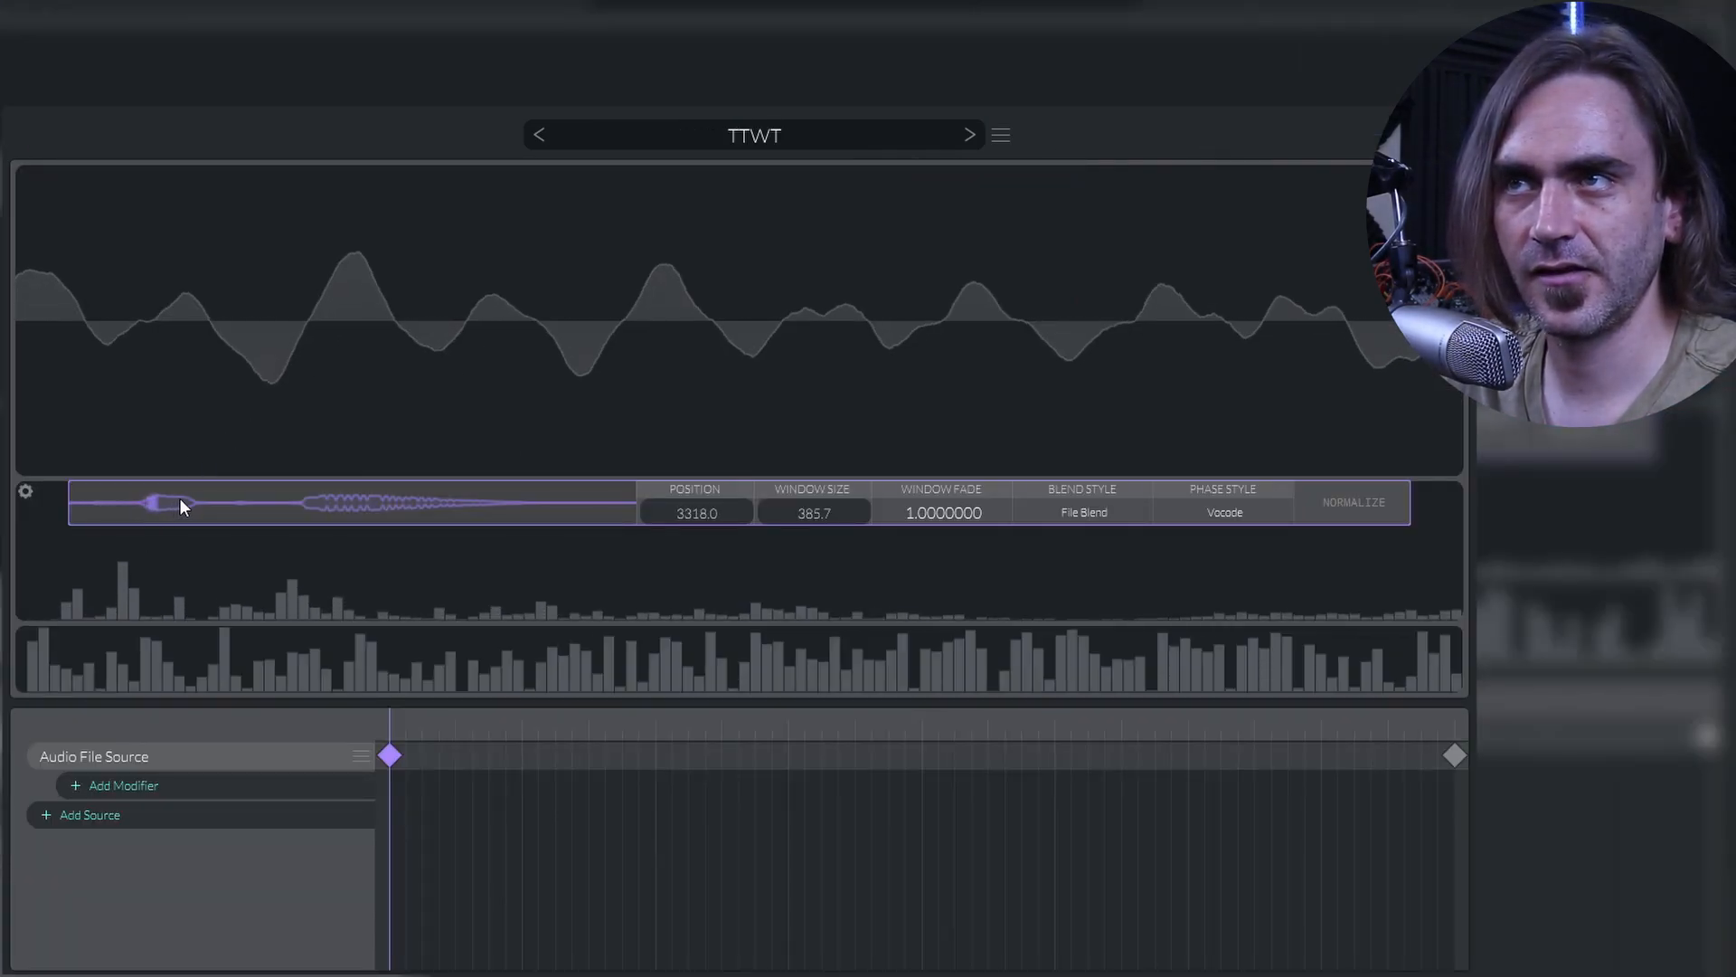
mouse_move(182, 501)
mouse_down()
mouse_move(221, 504)
mouse_move(73, 541)
mouse_up()
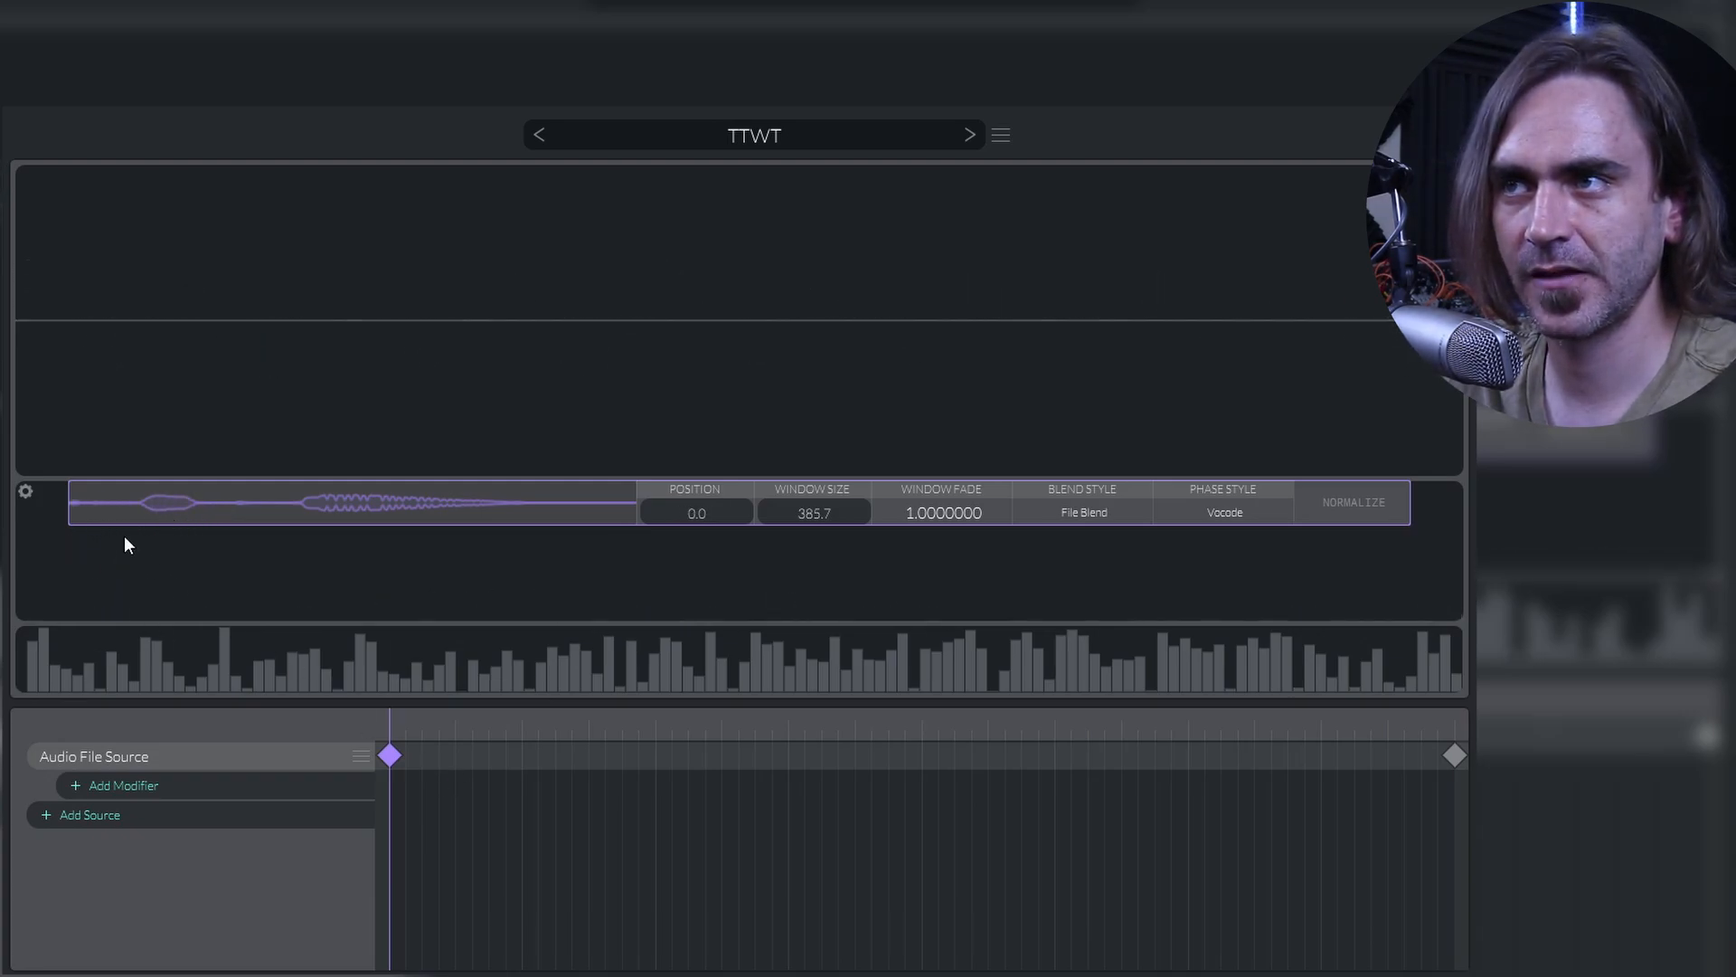
drag(375, 719, 148, 637)
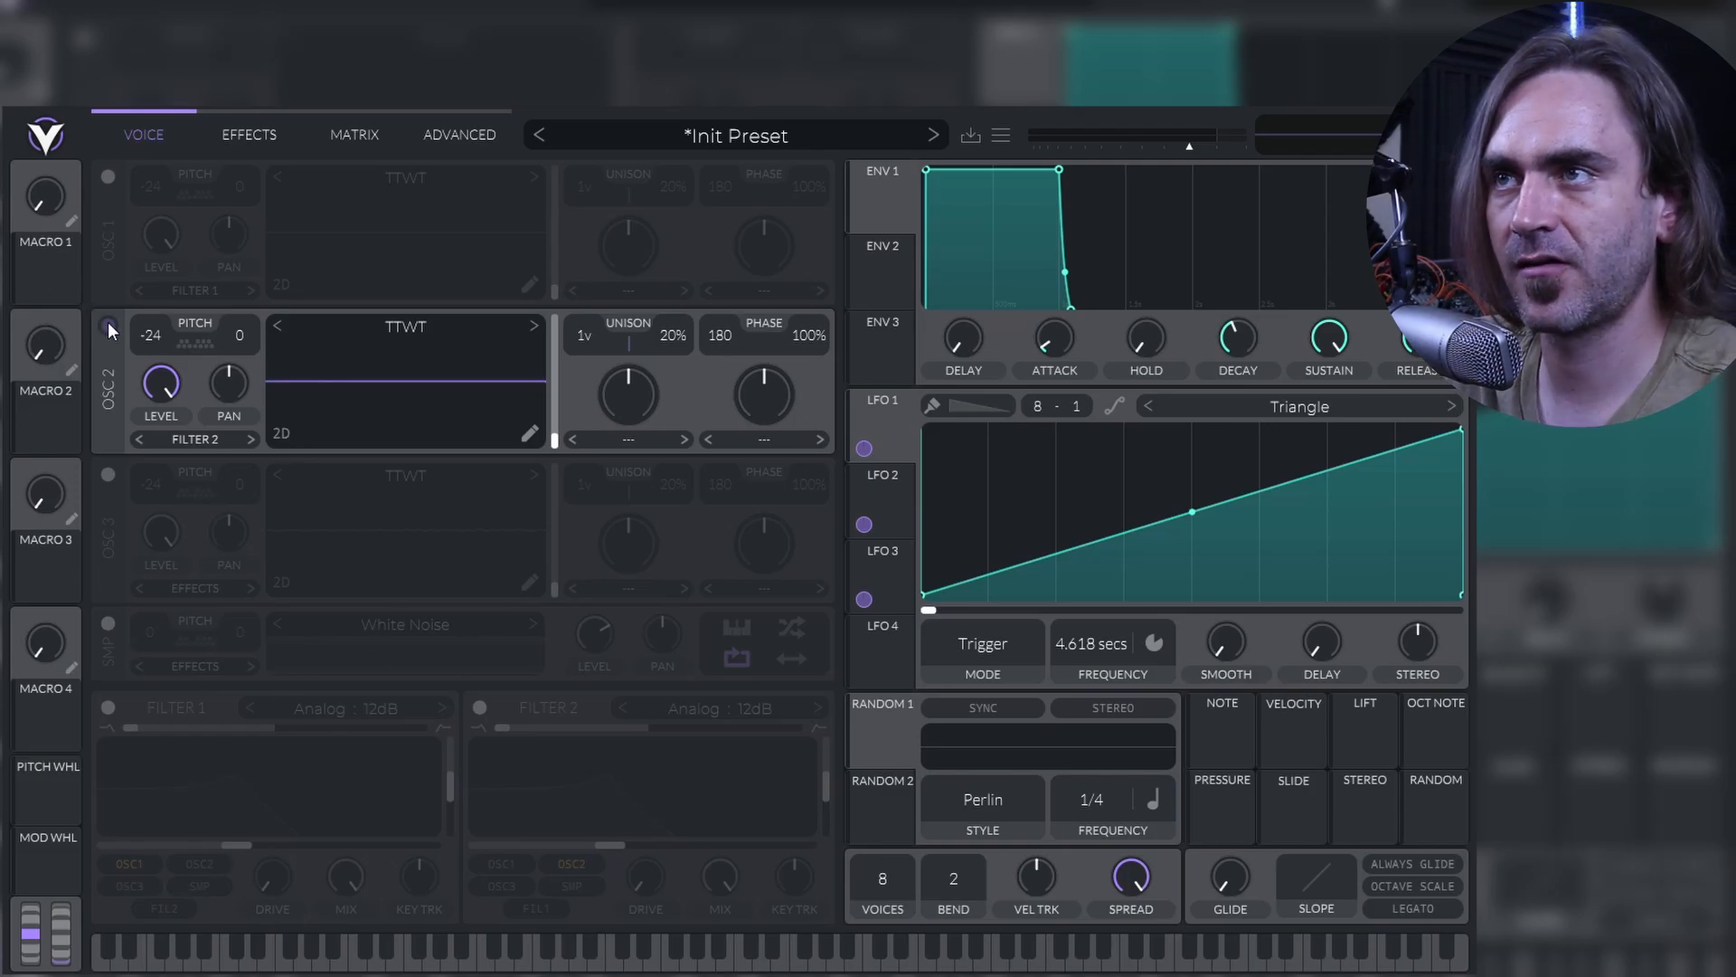
Step: Switch from OSC 2 to OSC 3 and examine its wavetable in the editor
click(106, 327)
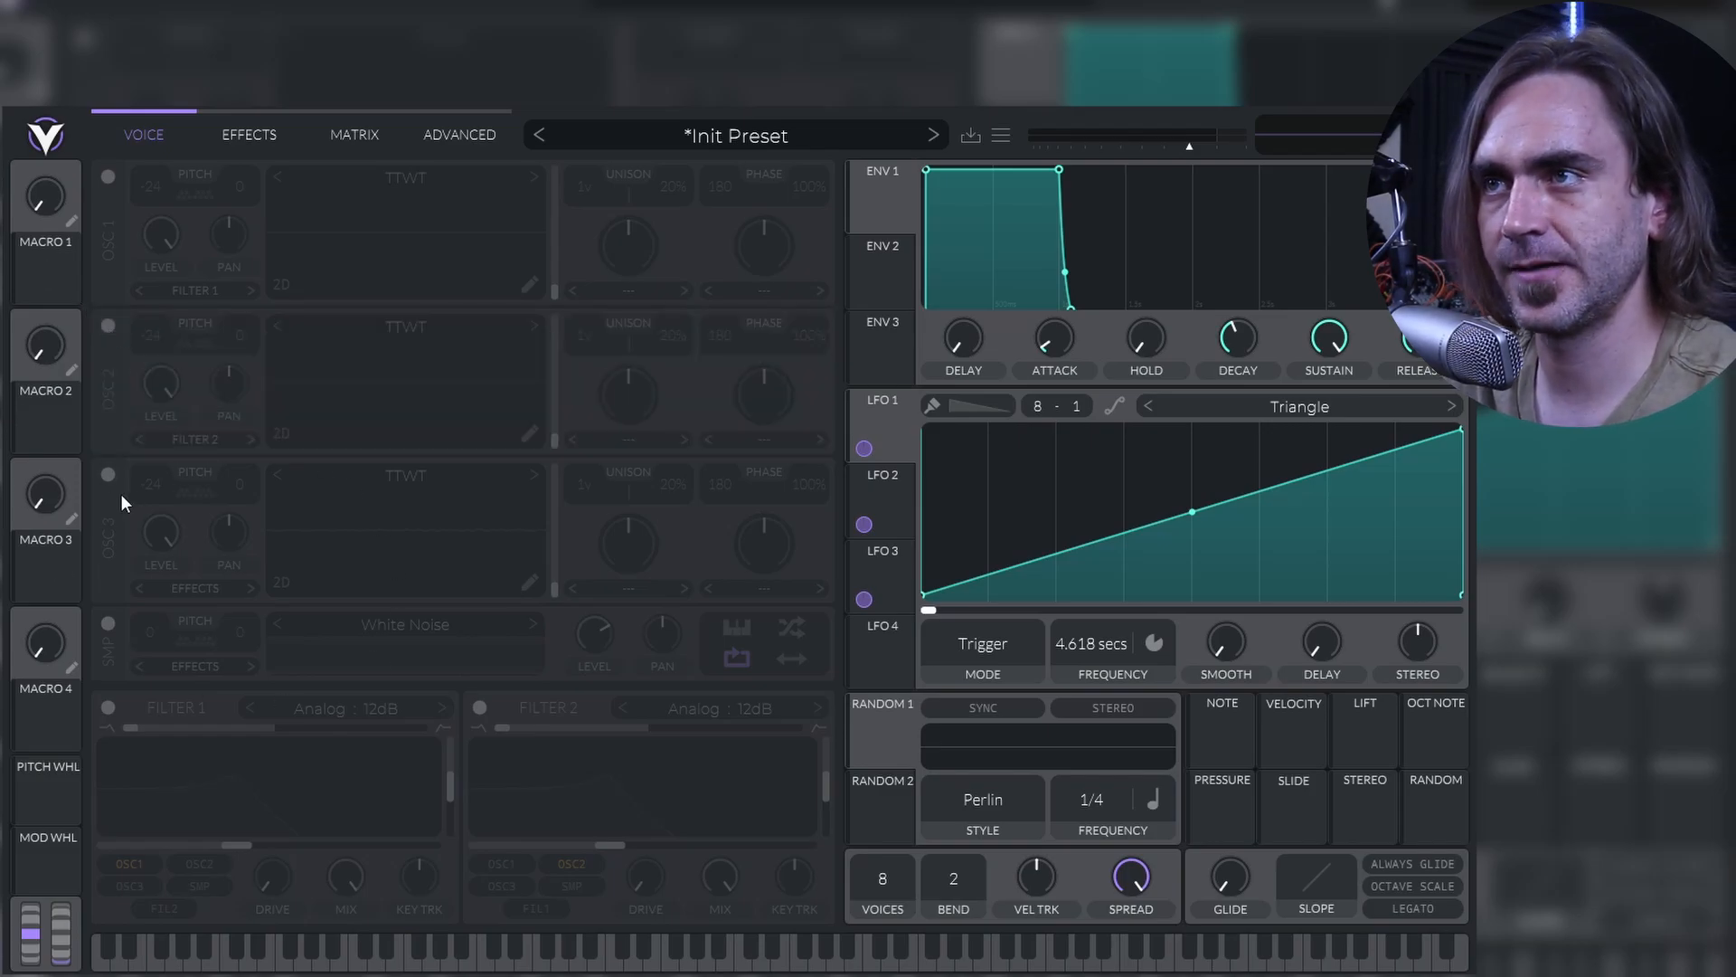
click(108, 474)
click(526, 580)
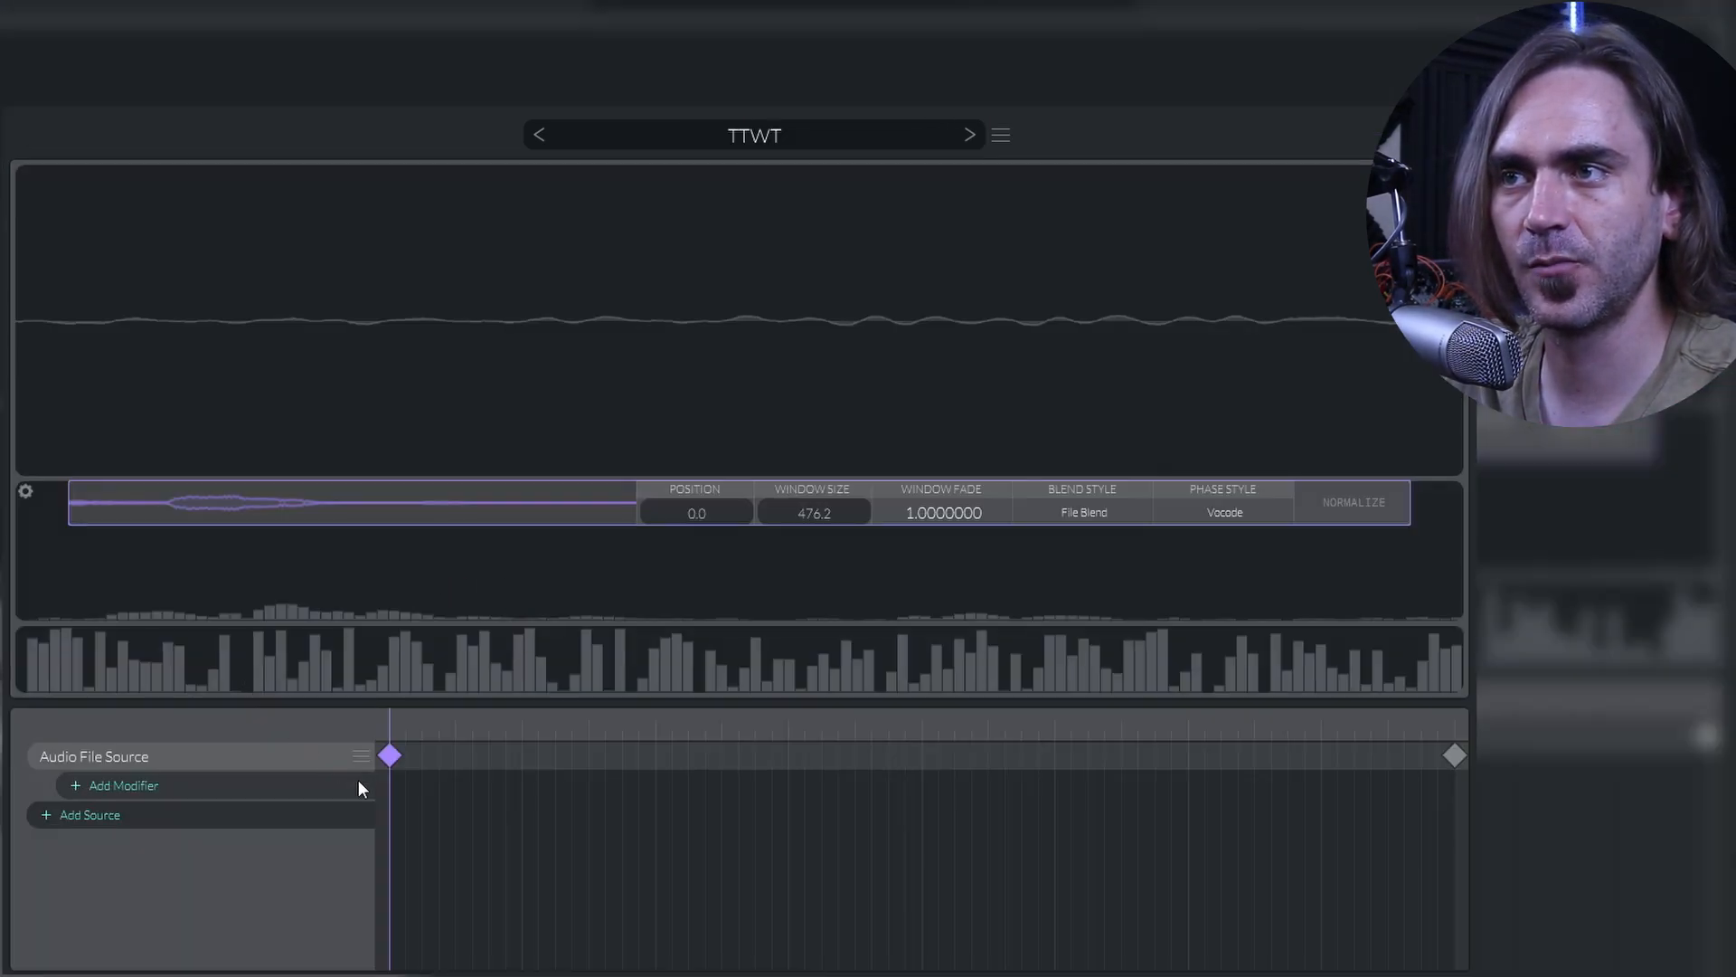
mouse_move(394, 721)
mouse_down()
mouse_move(827, 691)
mouse_move(390, 719)
mouse_up()
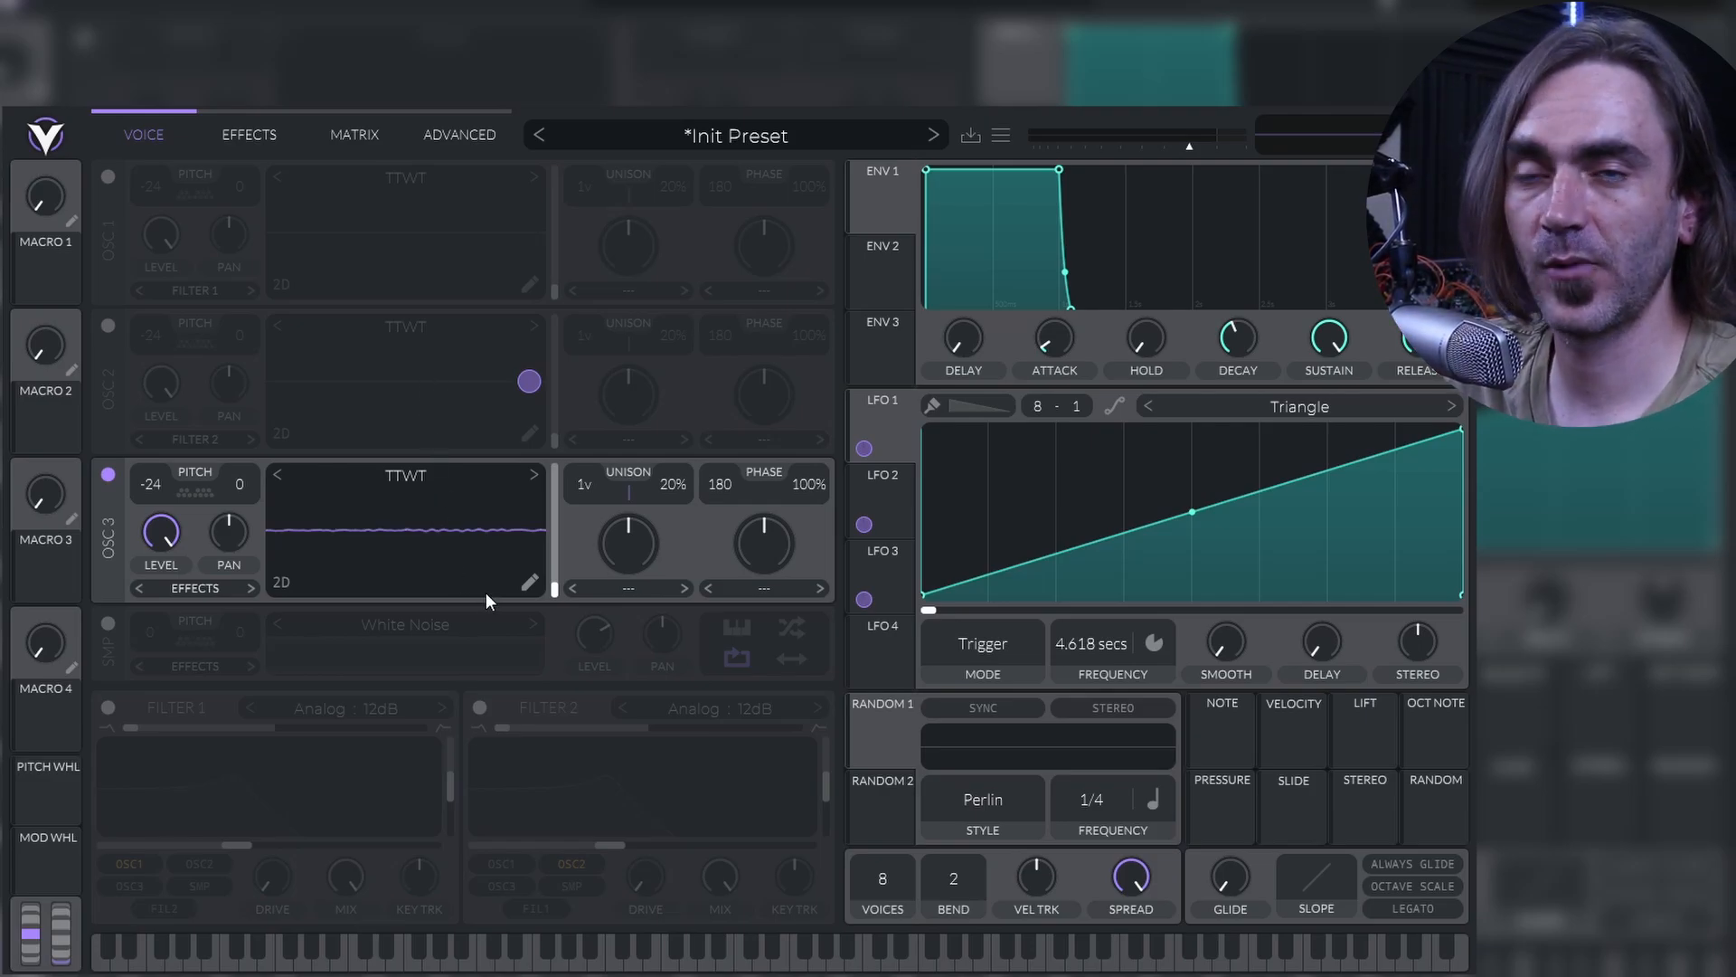
Step: Initialize the preset and generate a speech wavetable for OSC 1 with Text to Wavetable
click(709, 134)
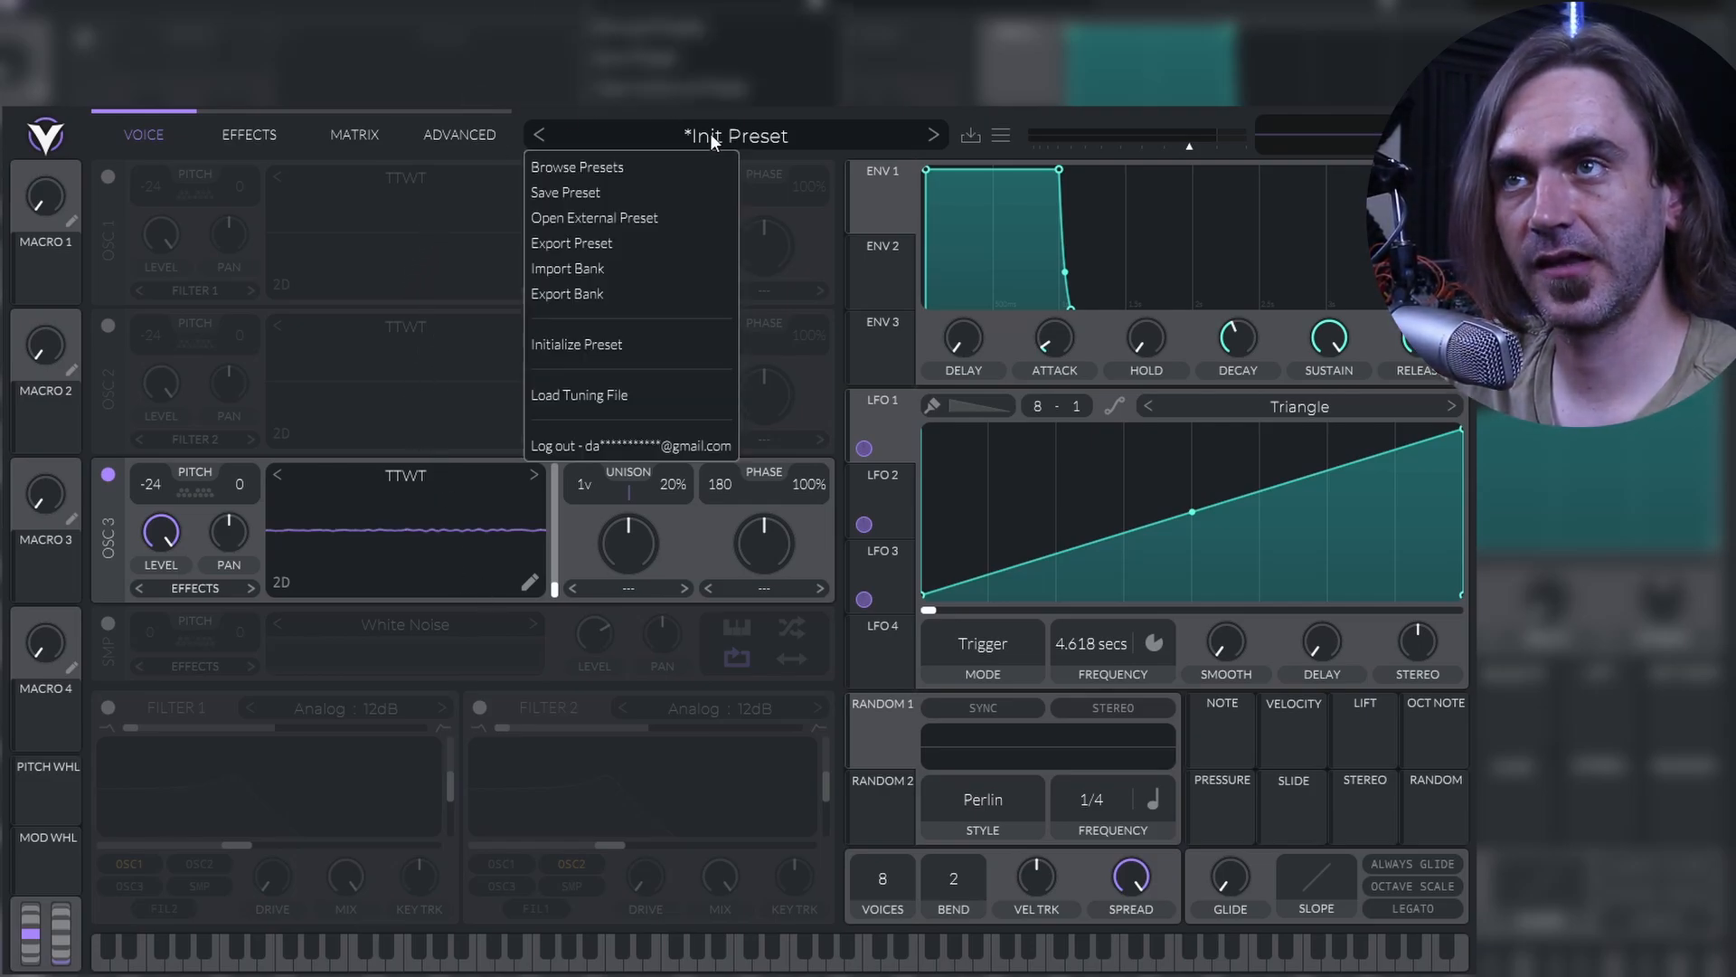
click(566, 344)
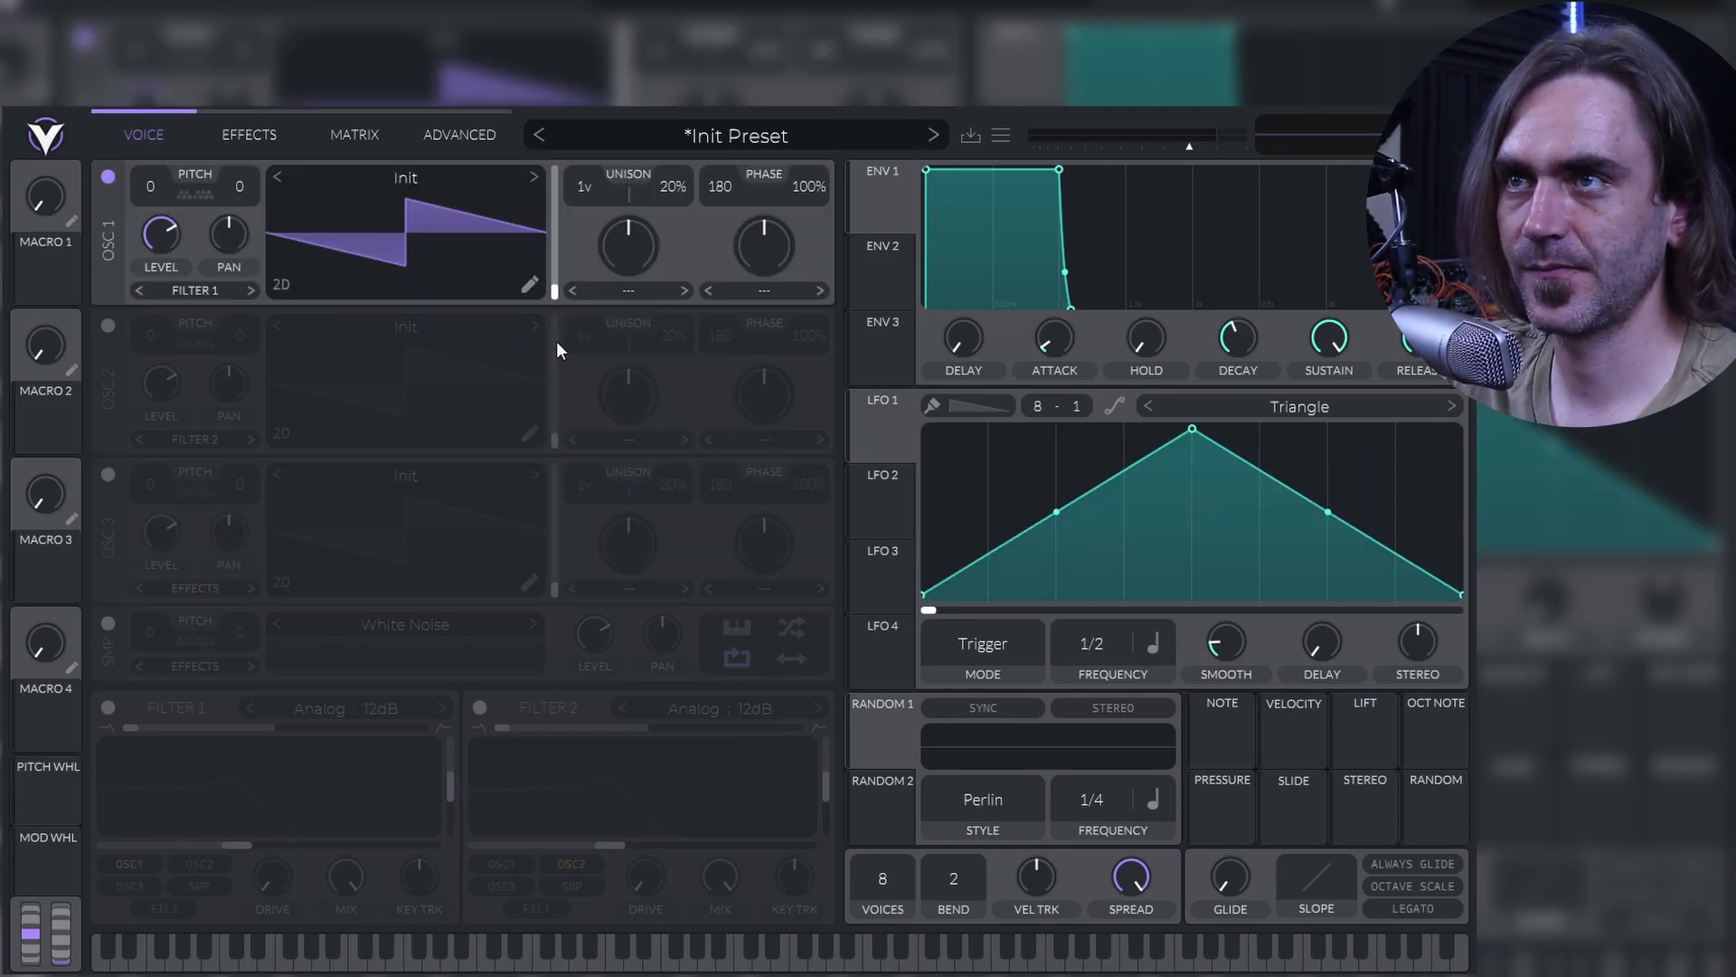
right_click(422, 208)
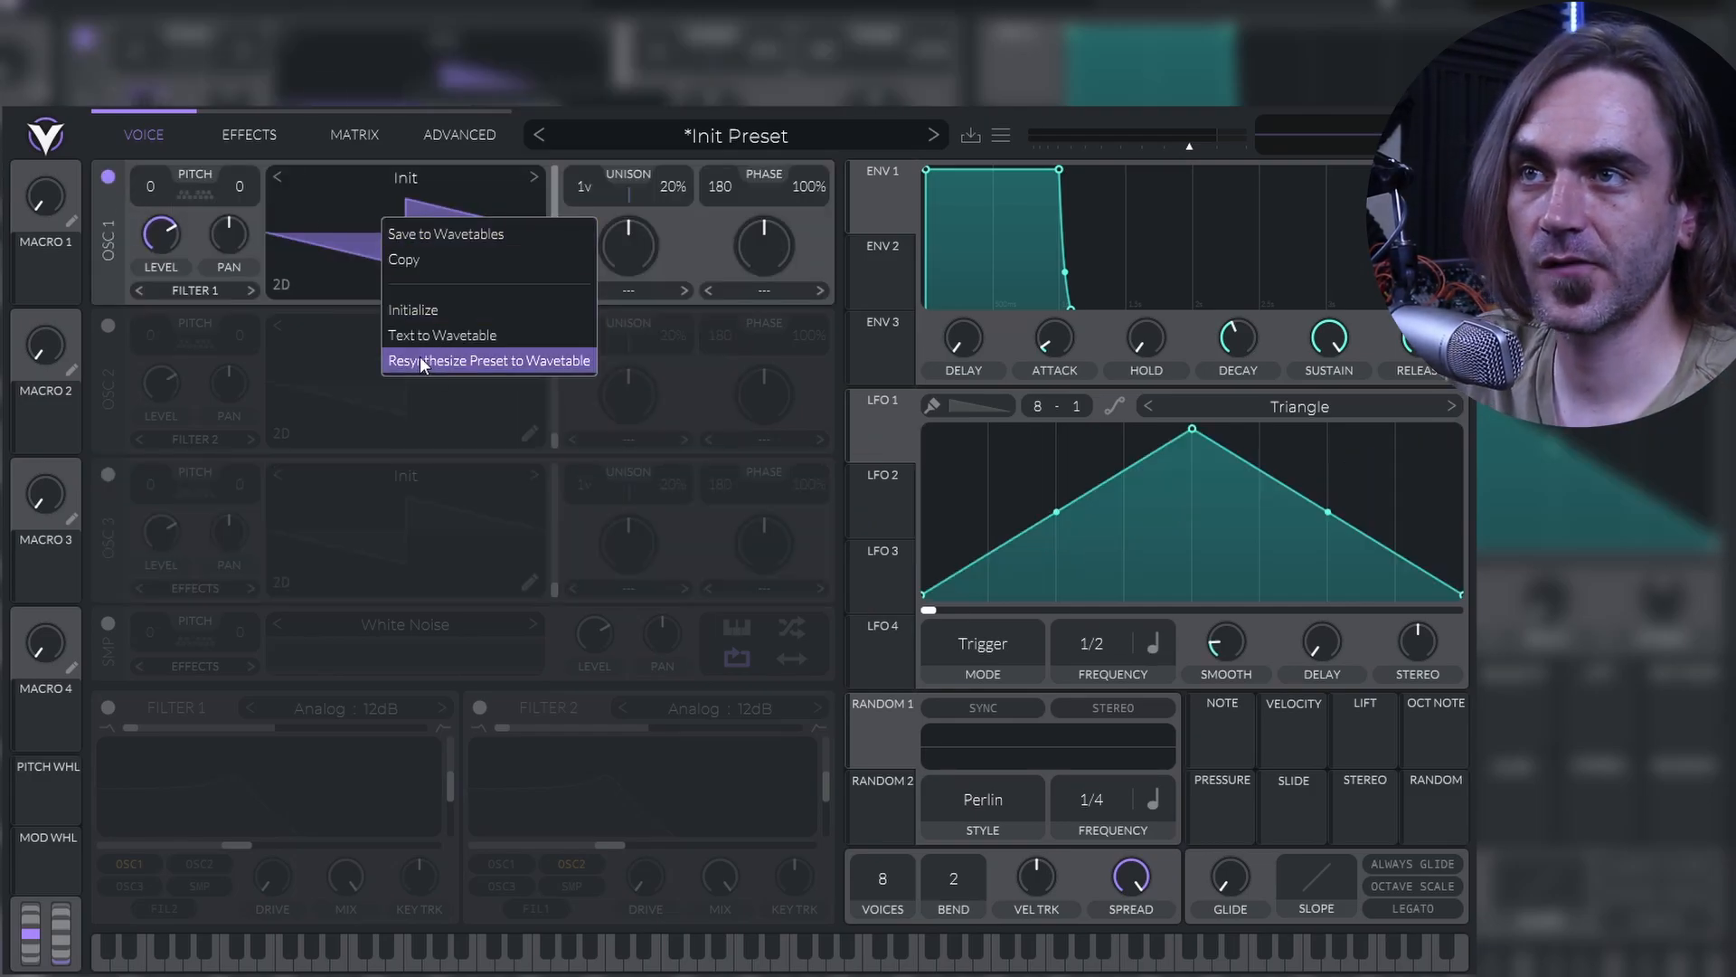
click(439, 335)
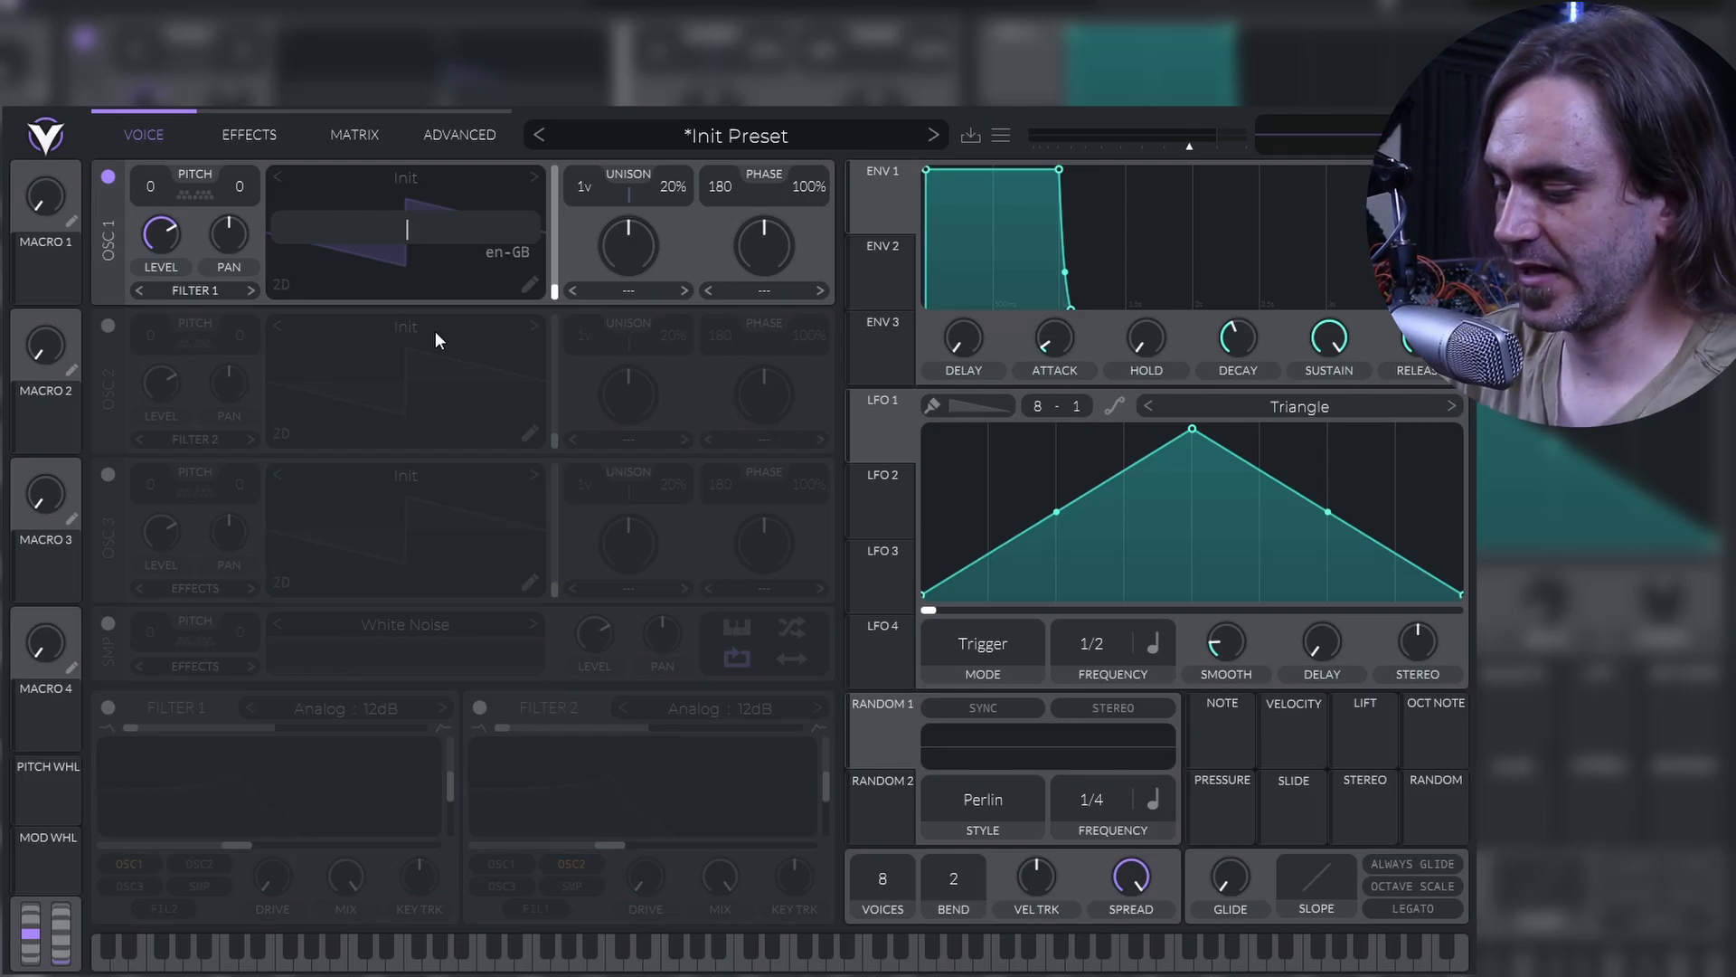
text(TTWT)
key(Return)
Step: Enable OSC 2 with OSC 1 off and generate its wavetable from the text "Brown"
click(108, 325)
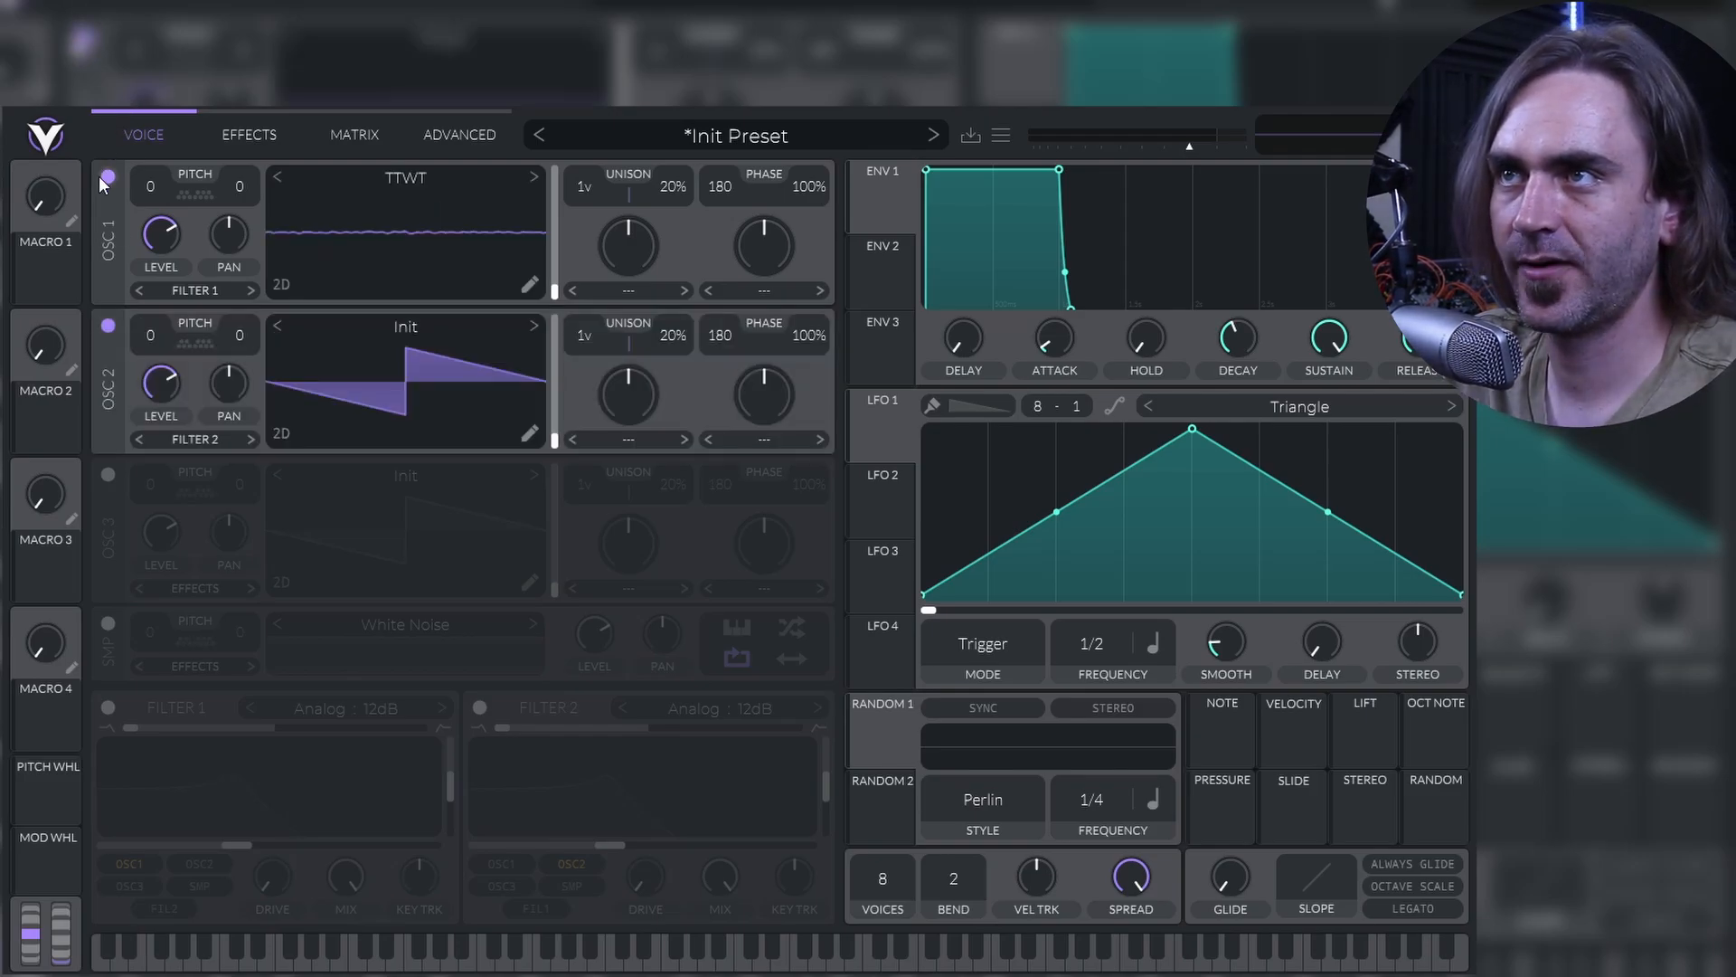
click(102, 176)
right_click(416, 389)
click(480, 514)
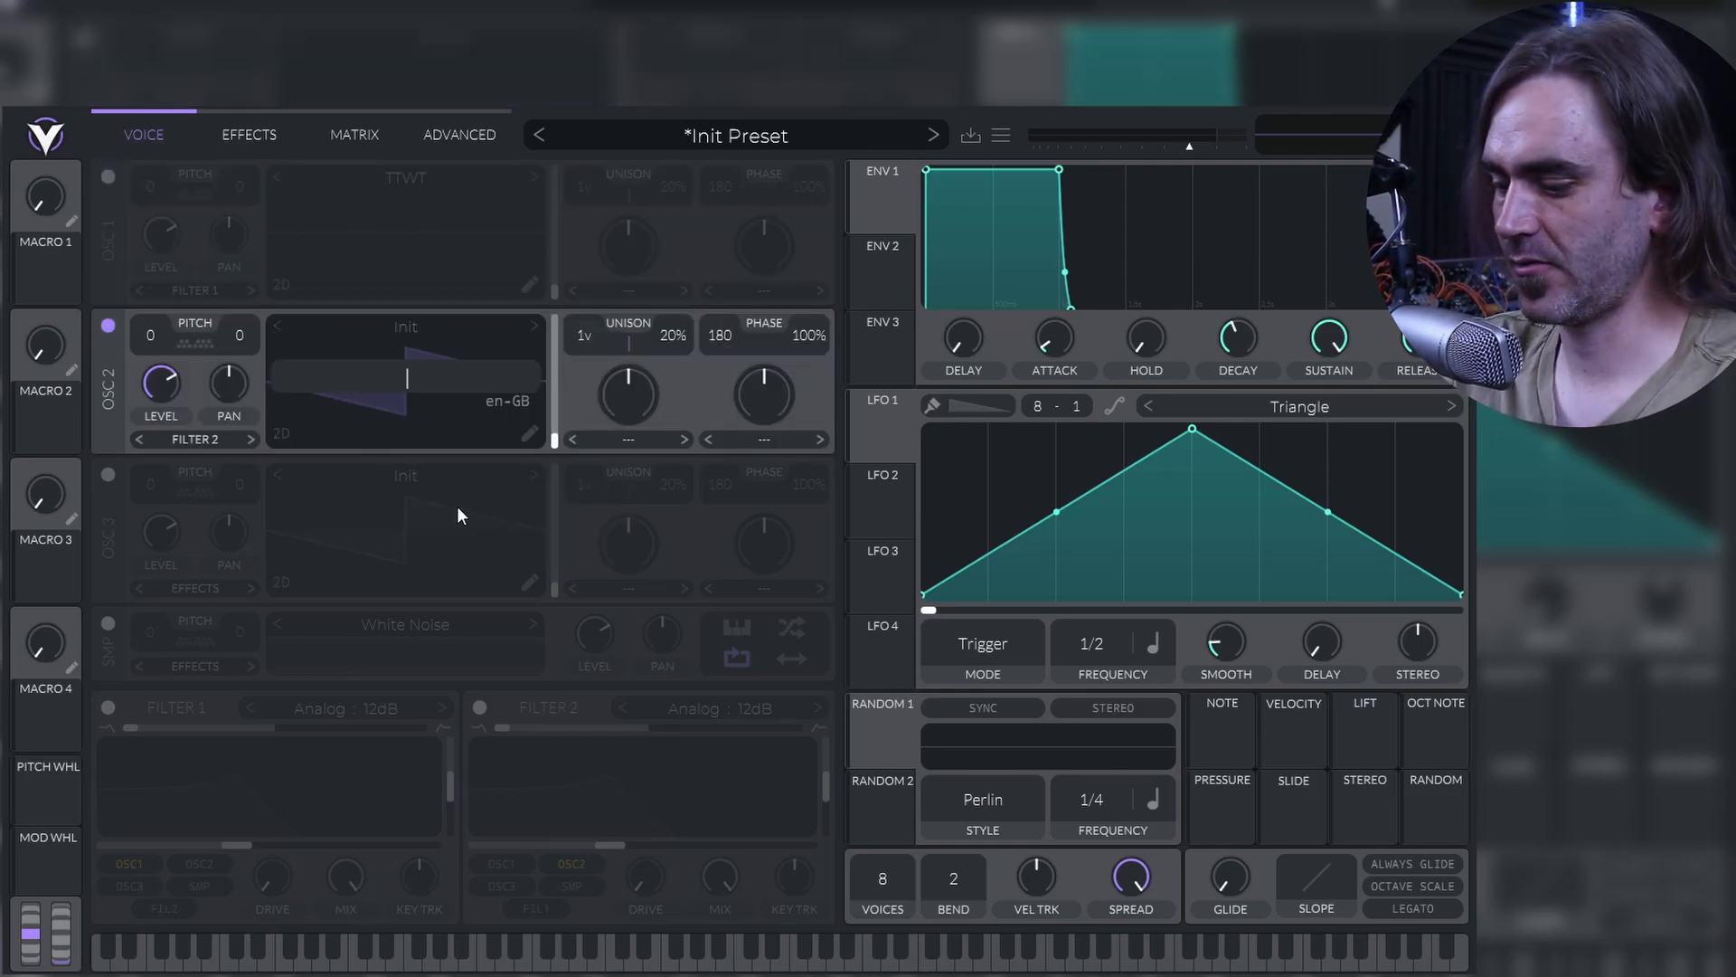
text(Brown)
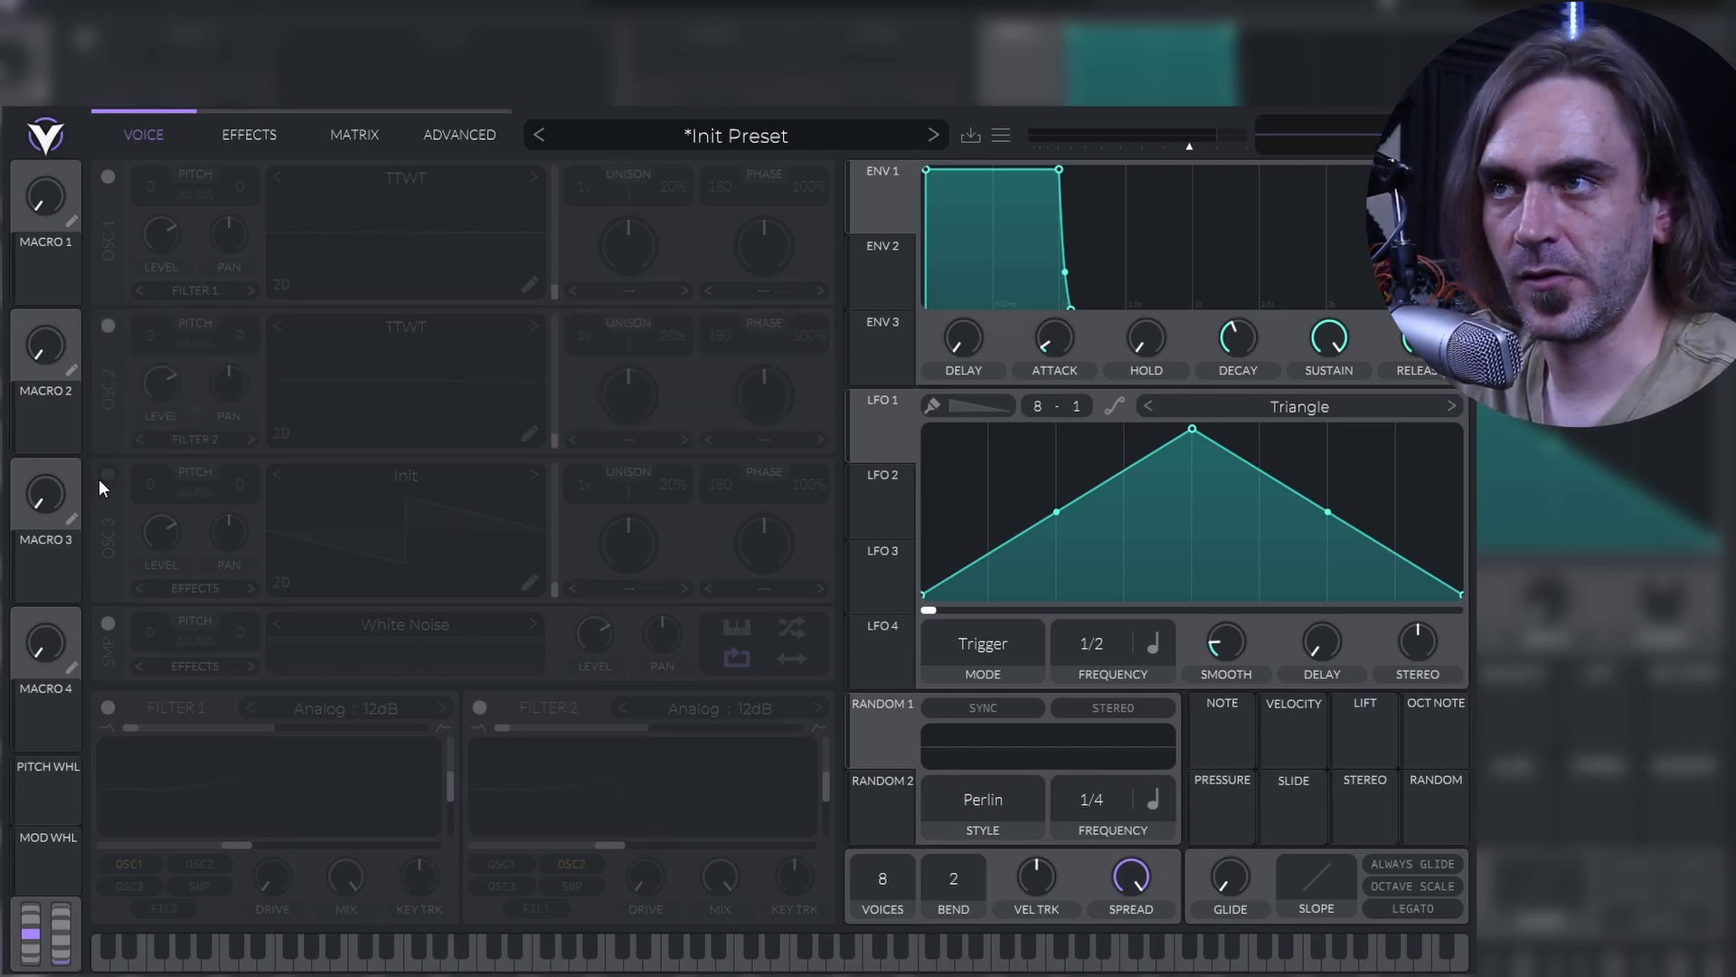
Step: Enable OSC 3 and generate its wavetable from the text "Fox"
click(108, 474)
right_click(388, 534)
click(436, 644)
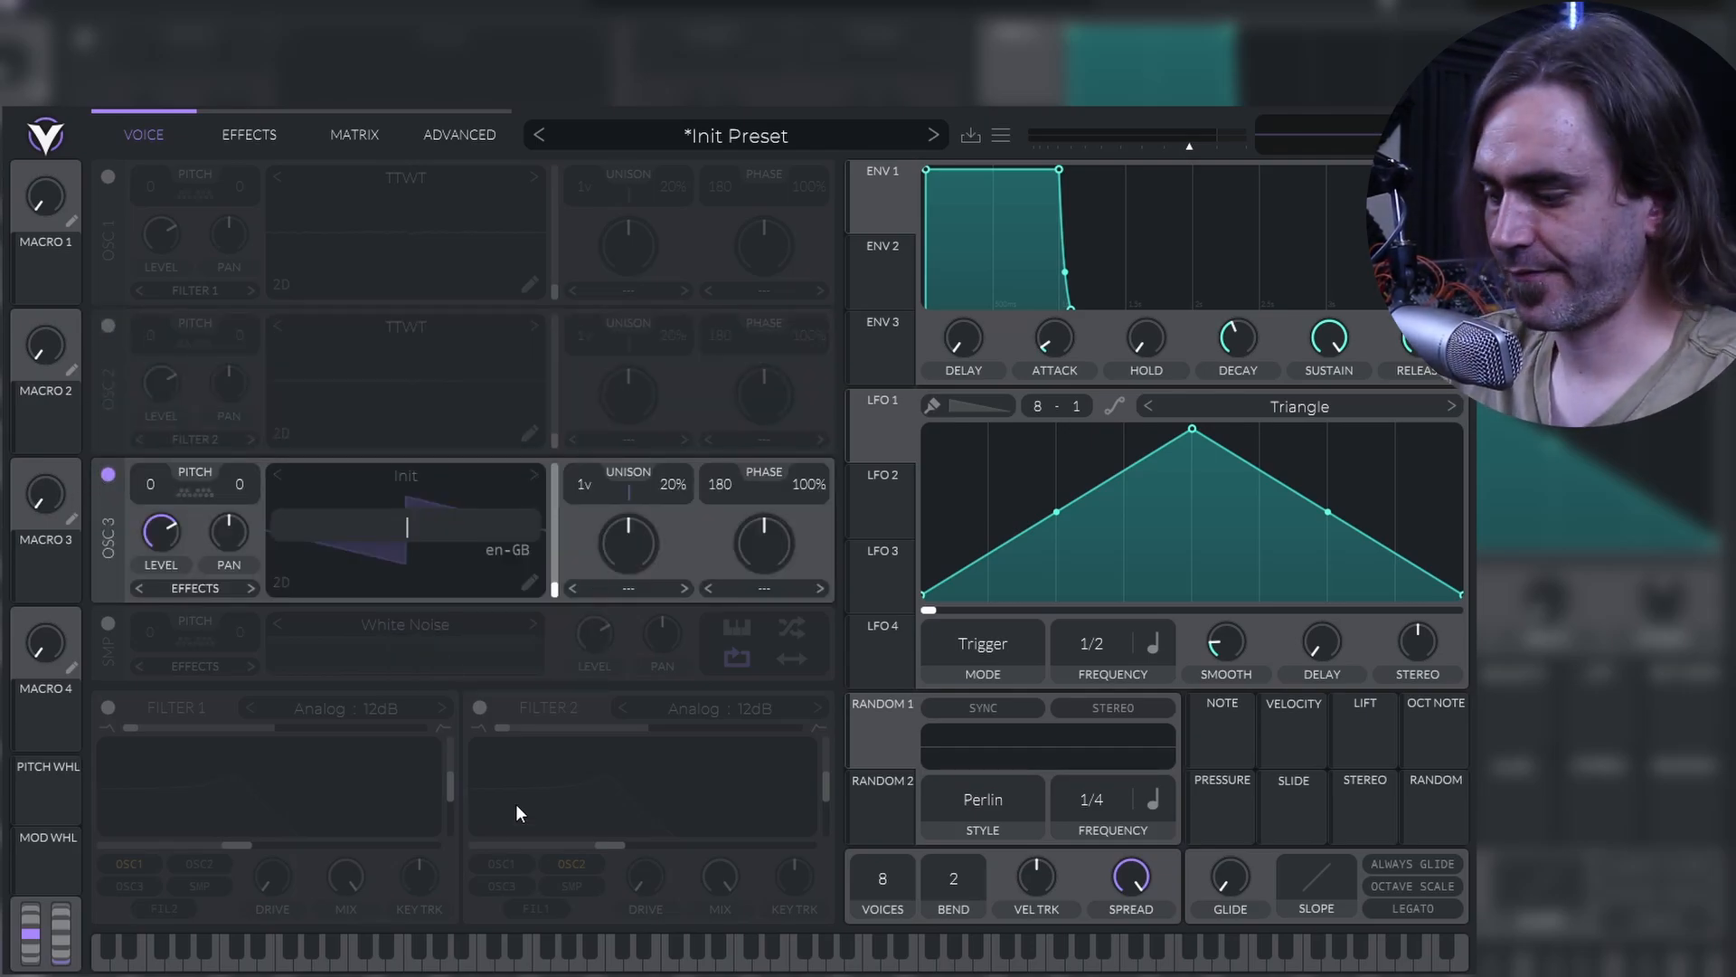
text(Fox)
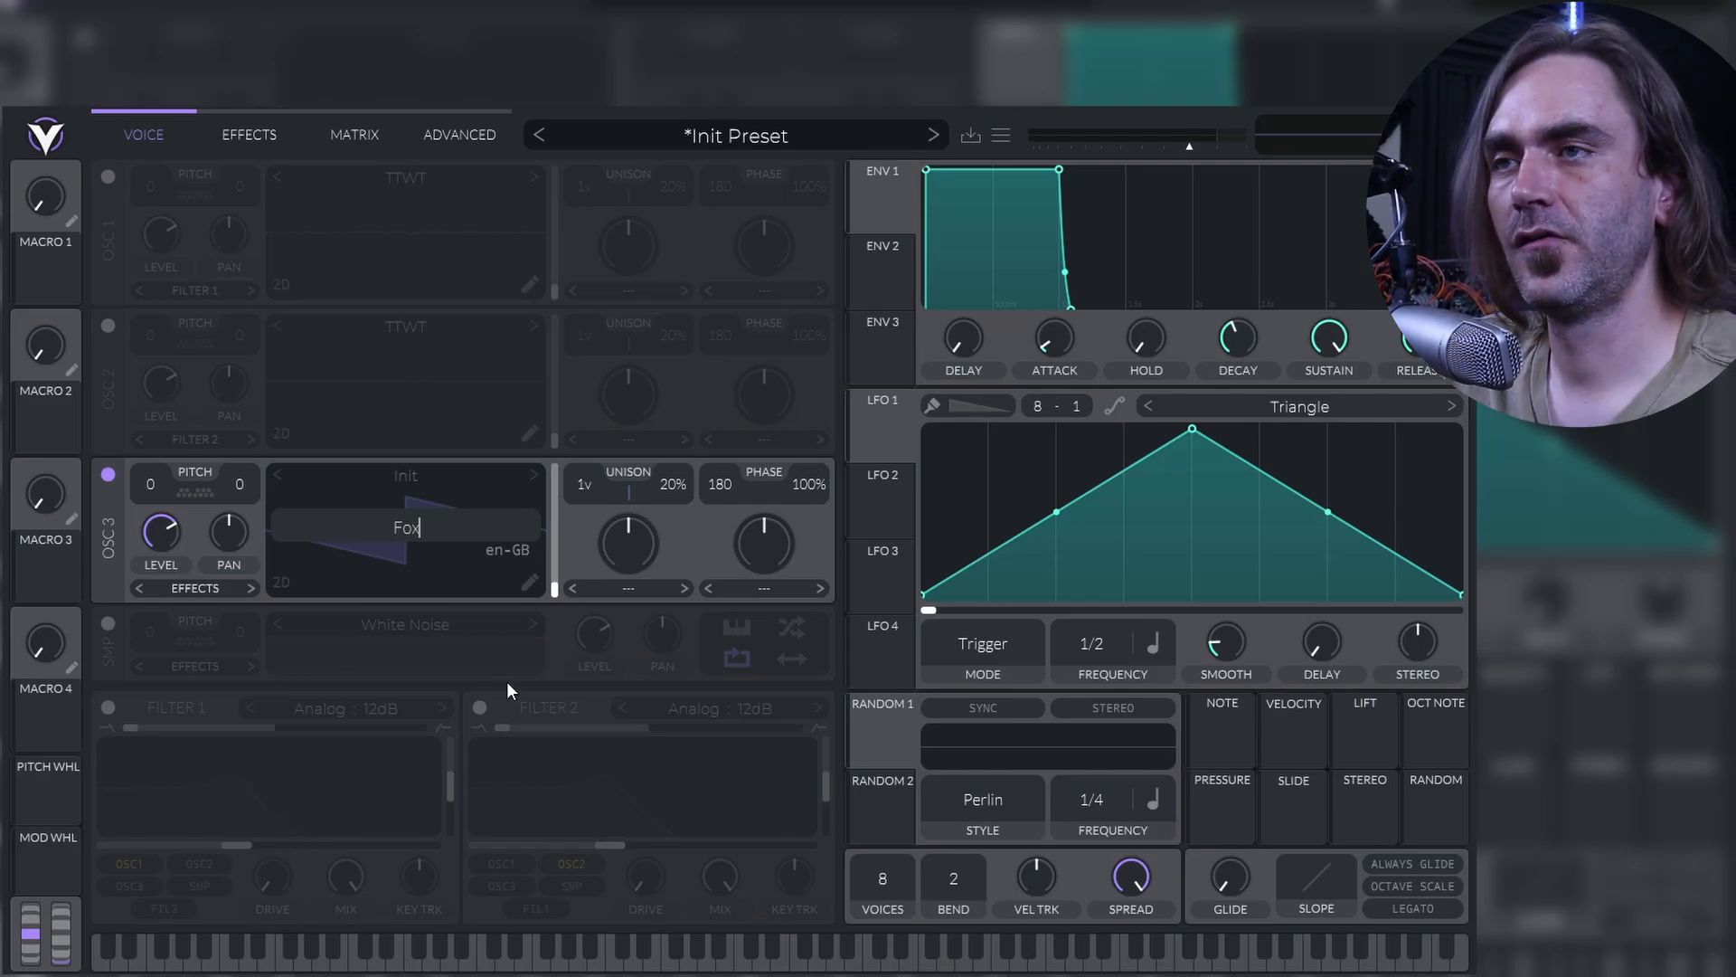
key(Return)
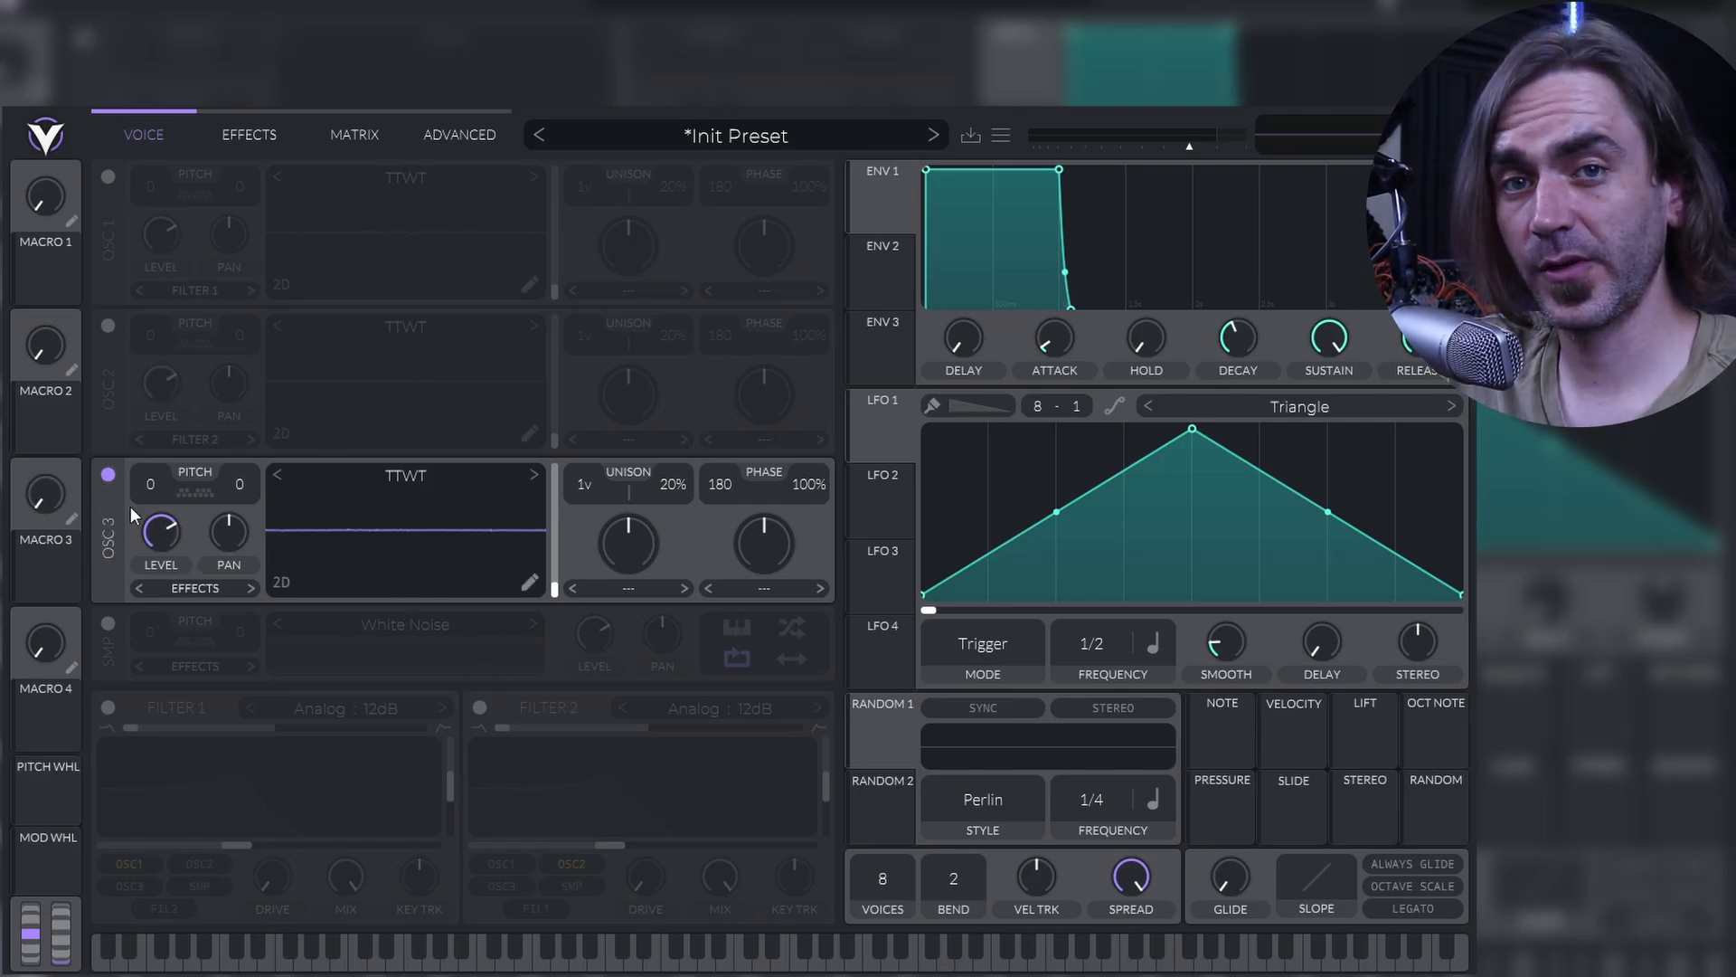
Step: With all three oscillators enabled, lower their levels to zero and assign Macro 1 to each oscillator's level
click(105, 328)
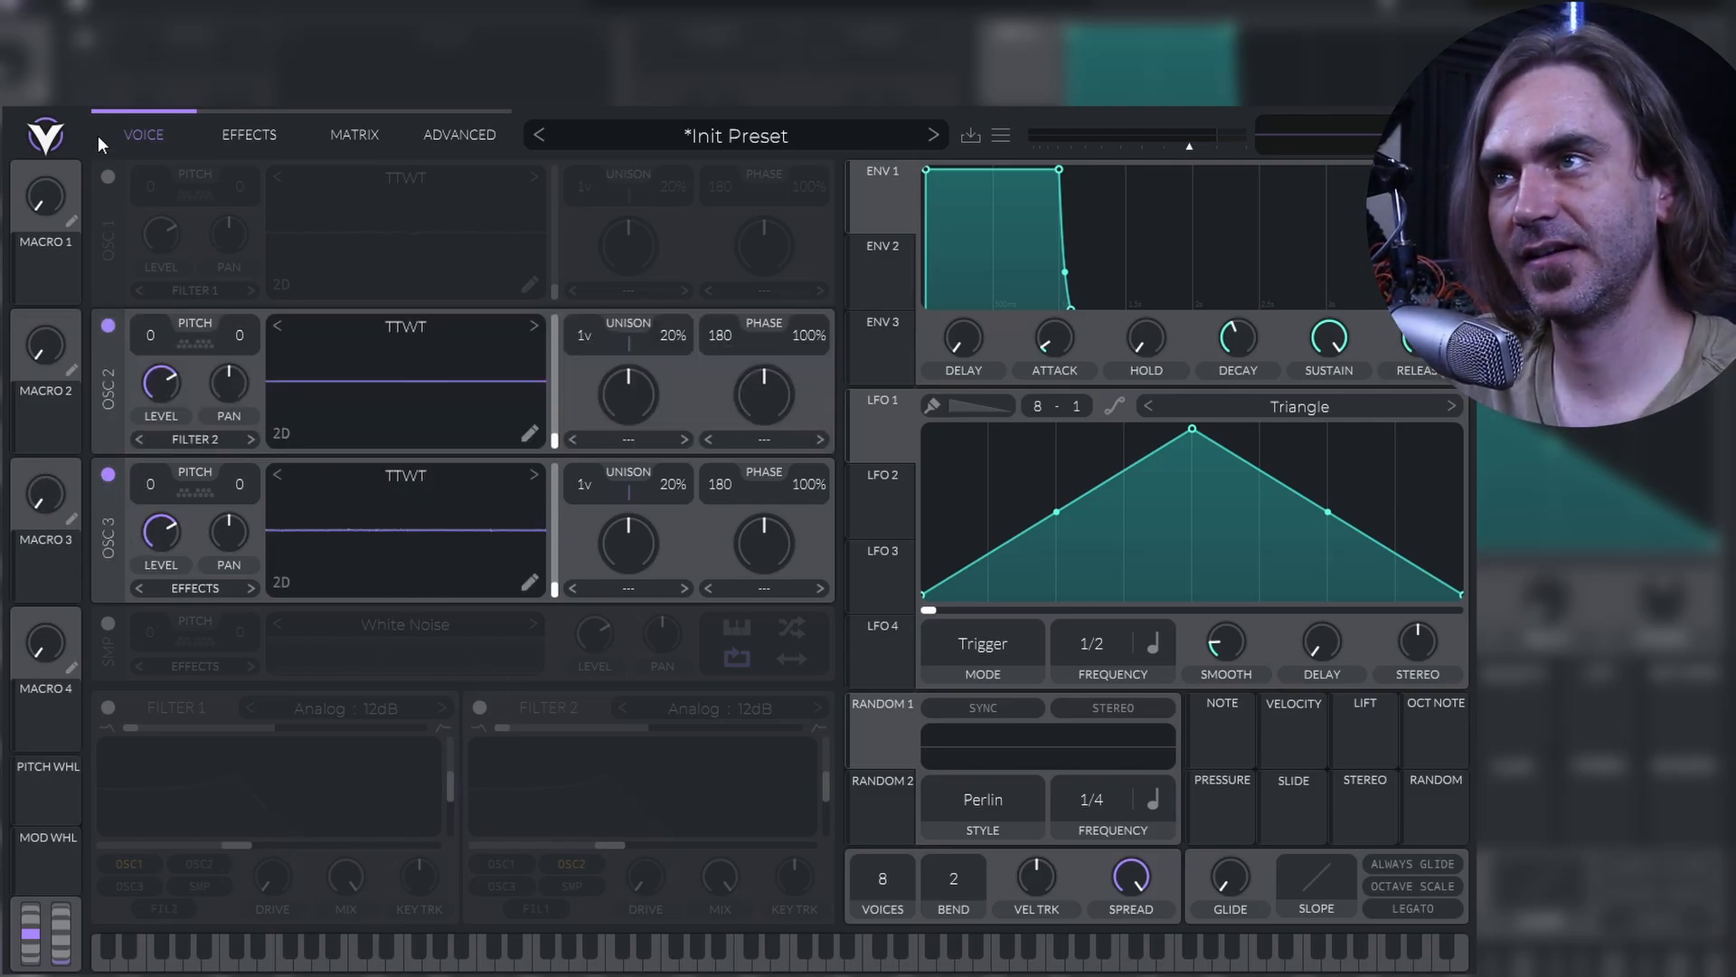
click(107, 177)
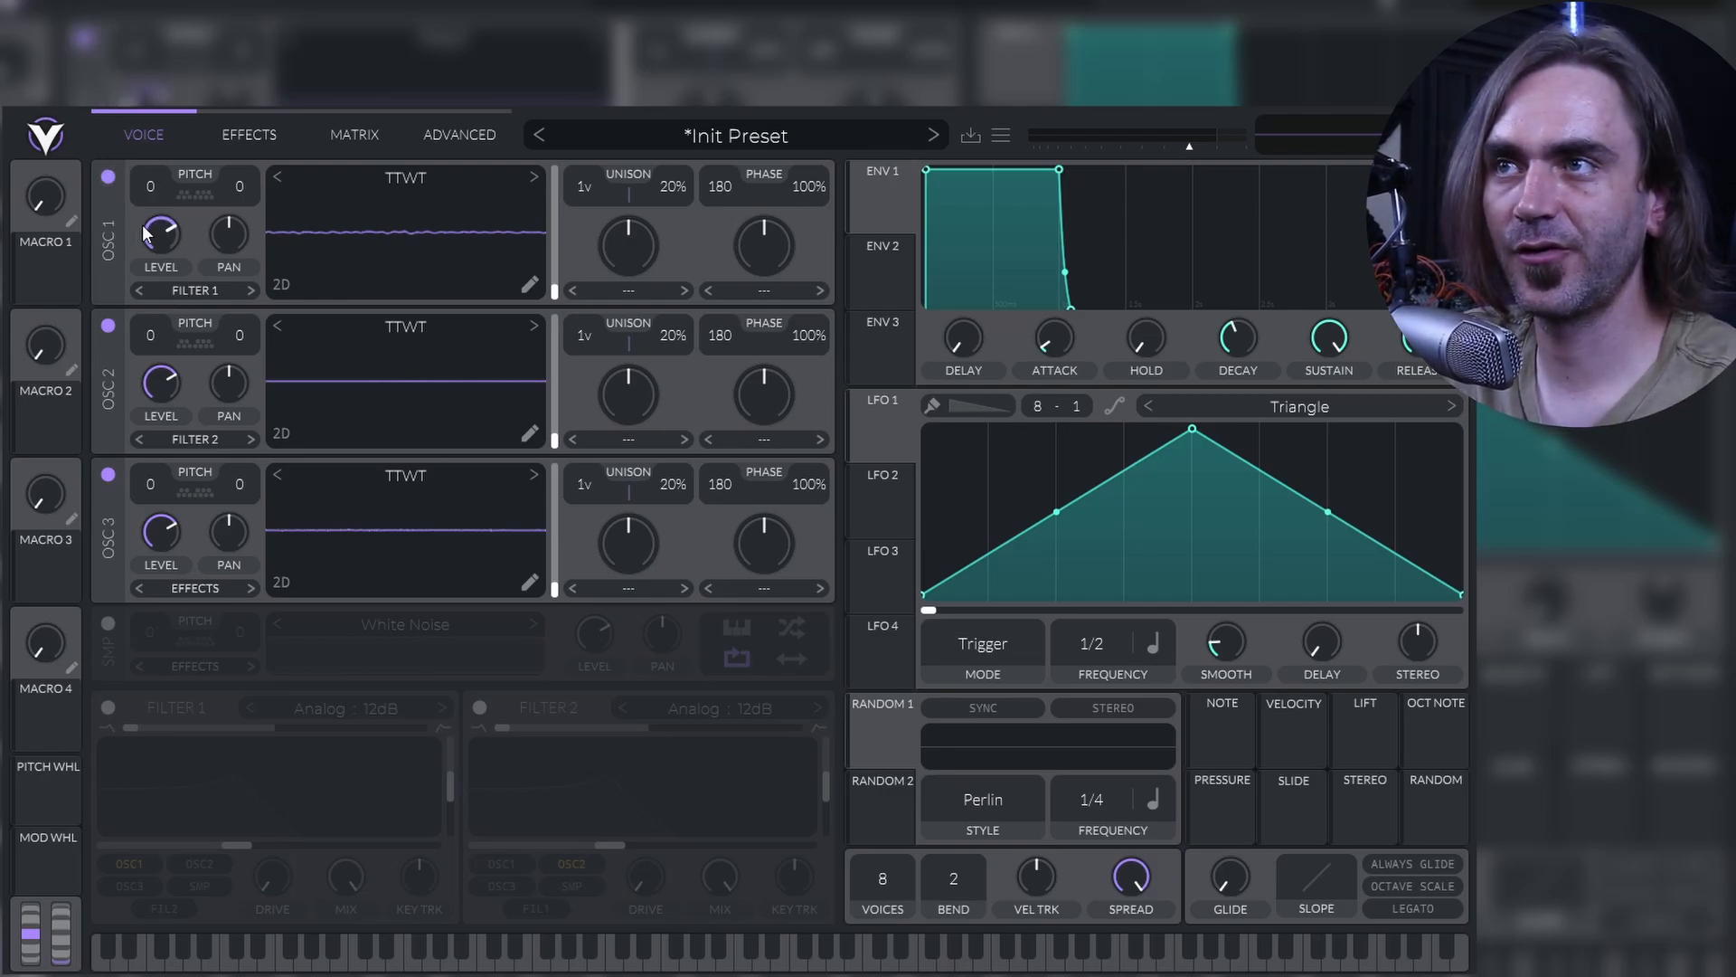
drag(60, 248, 152, 241)
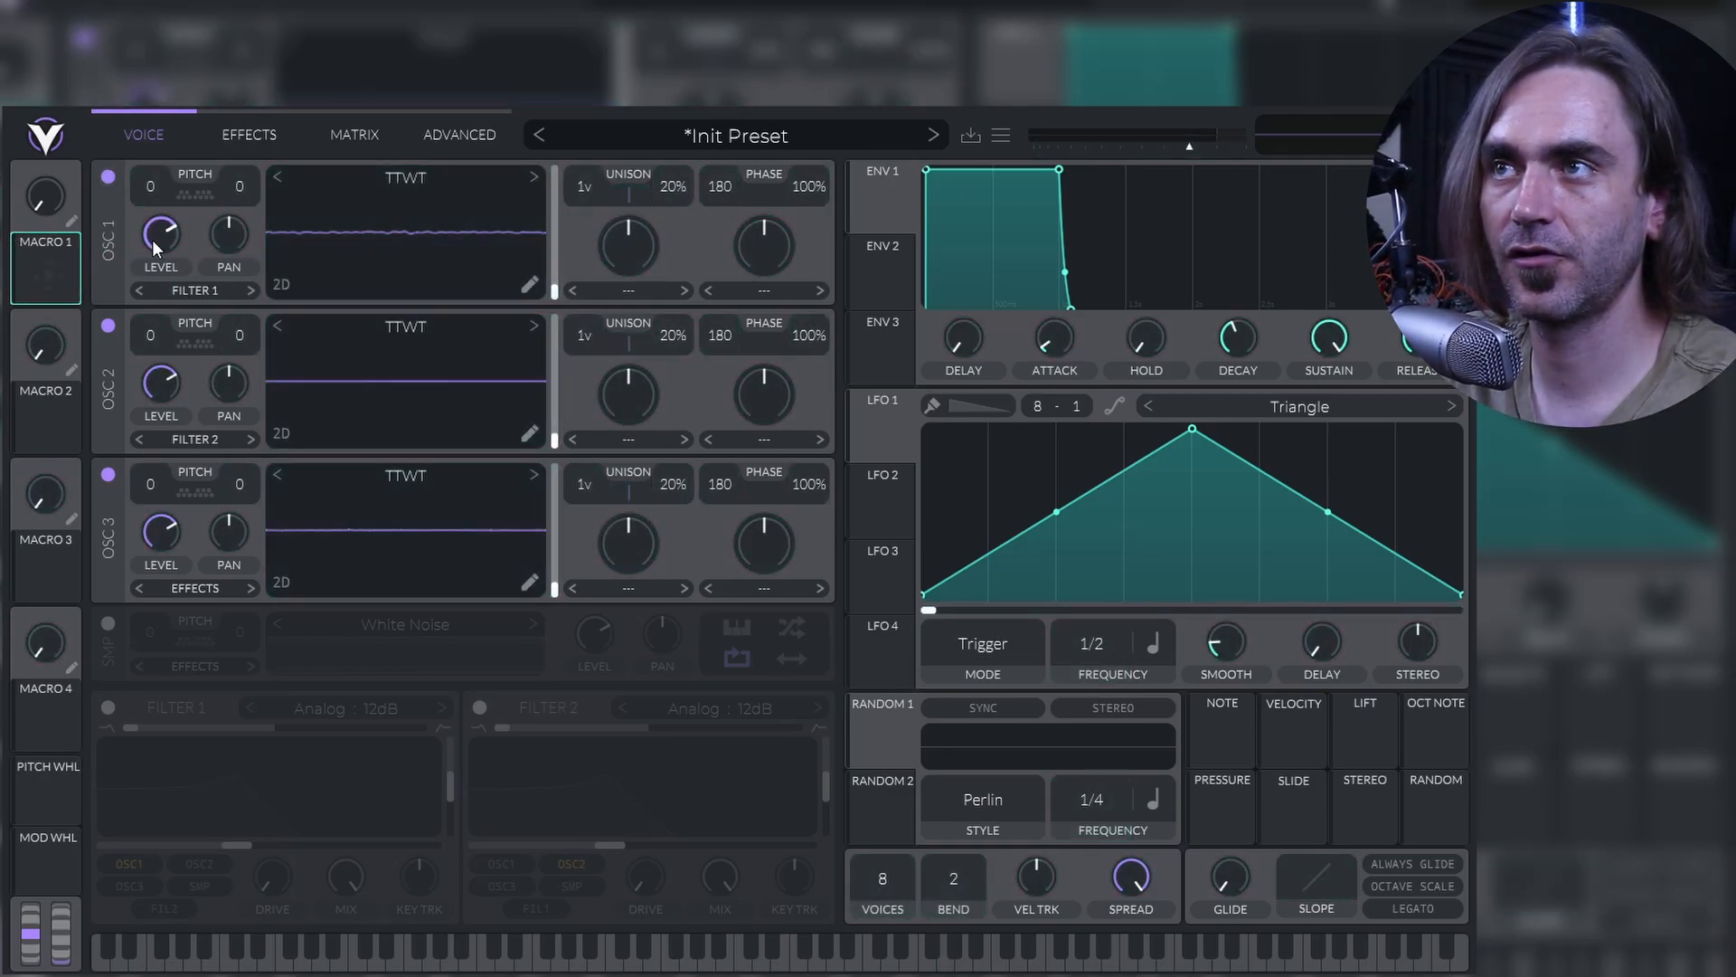
drag(132, 476, 128, 516)
drag(158, 533, 144, 687)
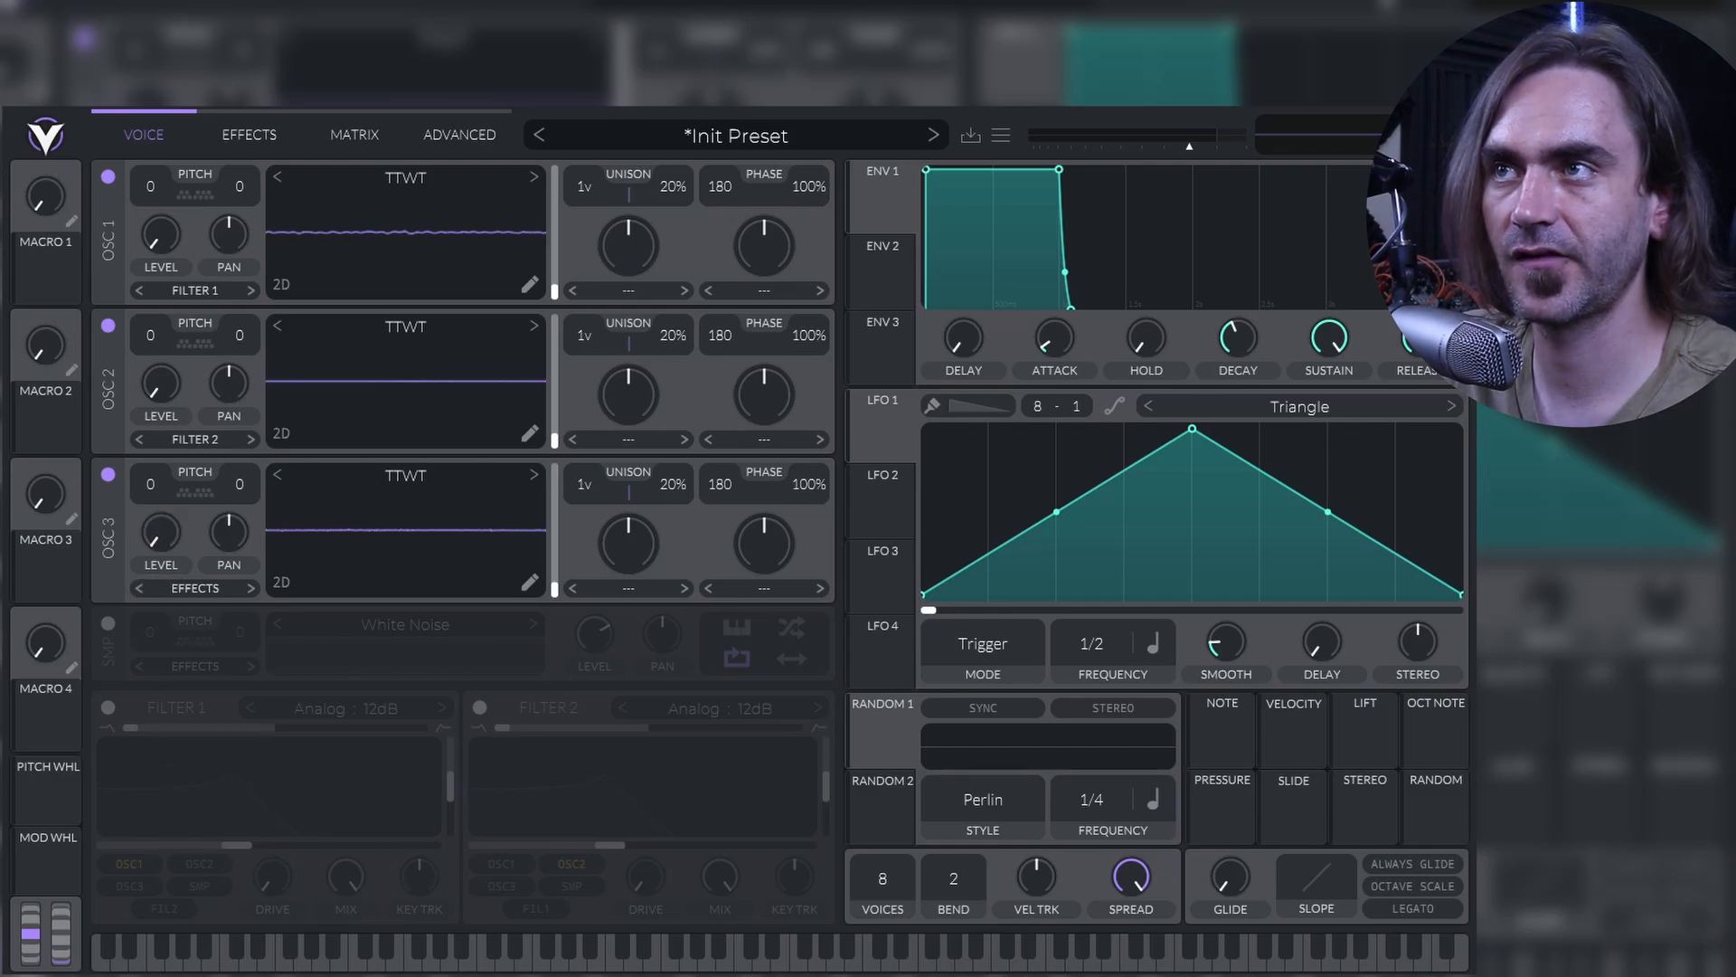
drag(45, 259, 147, 550)
Step: Set the Osc 1 Level remap grid to 3 columns and draw it full in the first third, zero in the other two
click(351, 145)
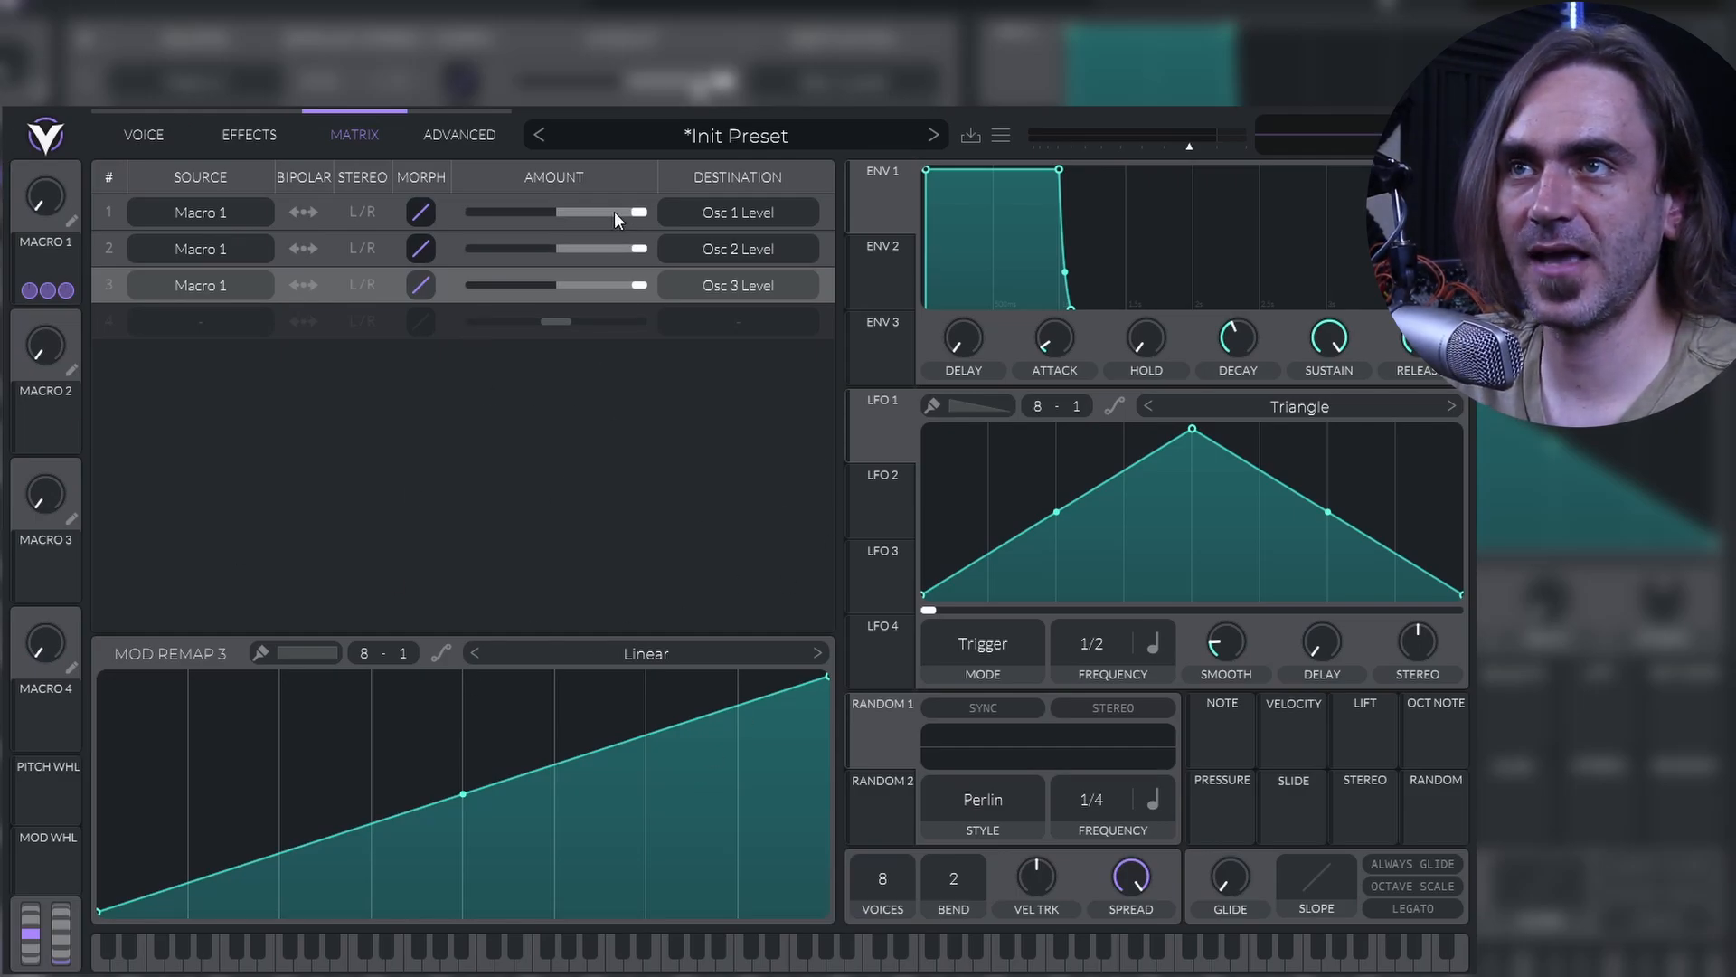
click(452, 204)
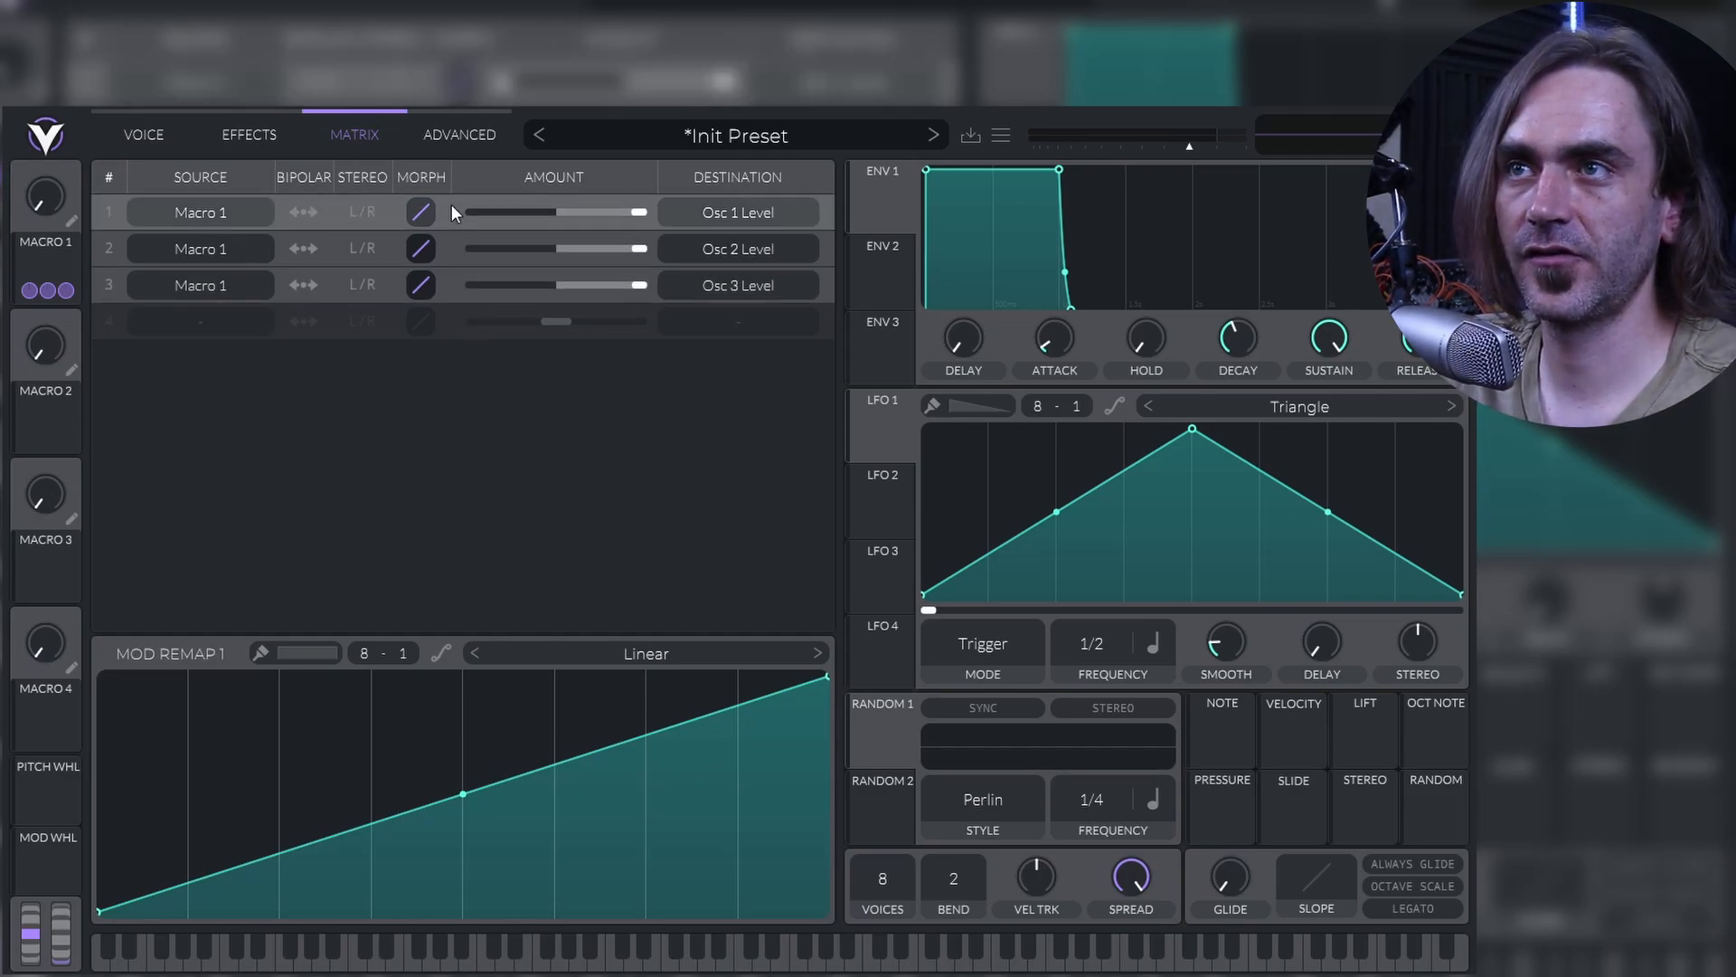
scroll(363, 653, down, 5)
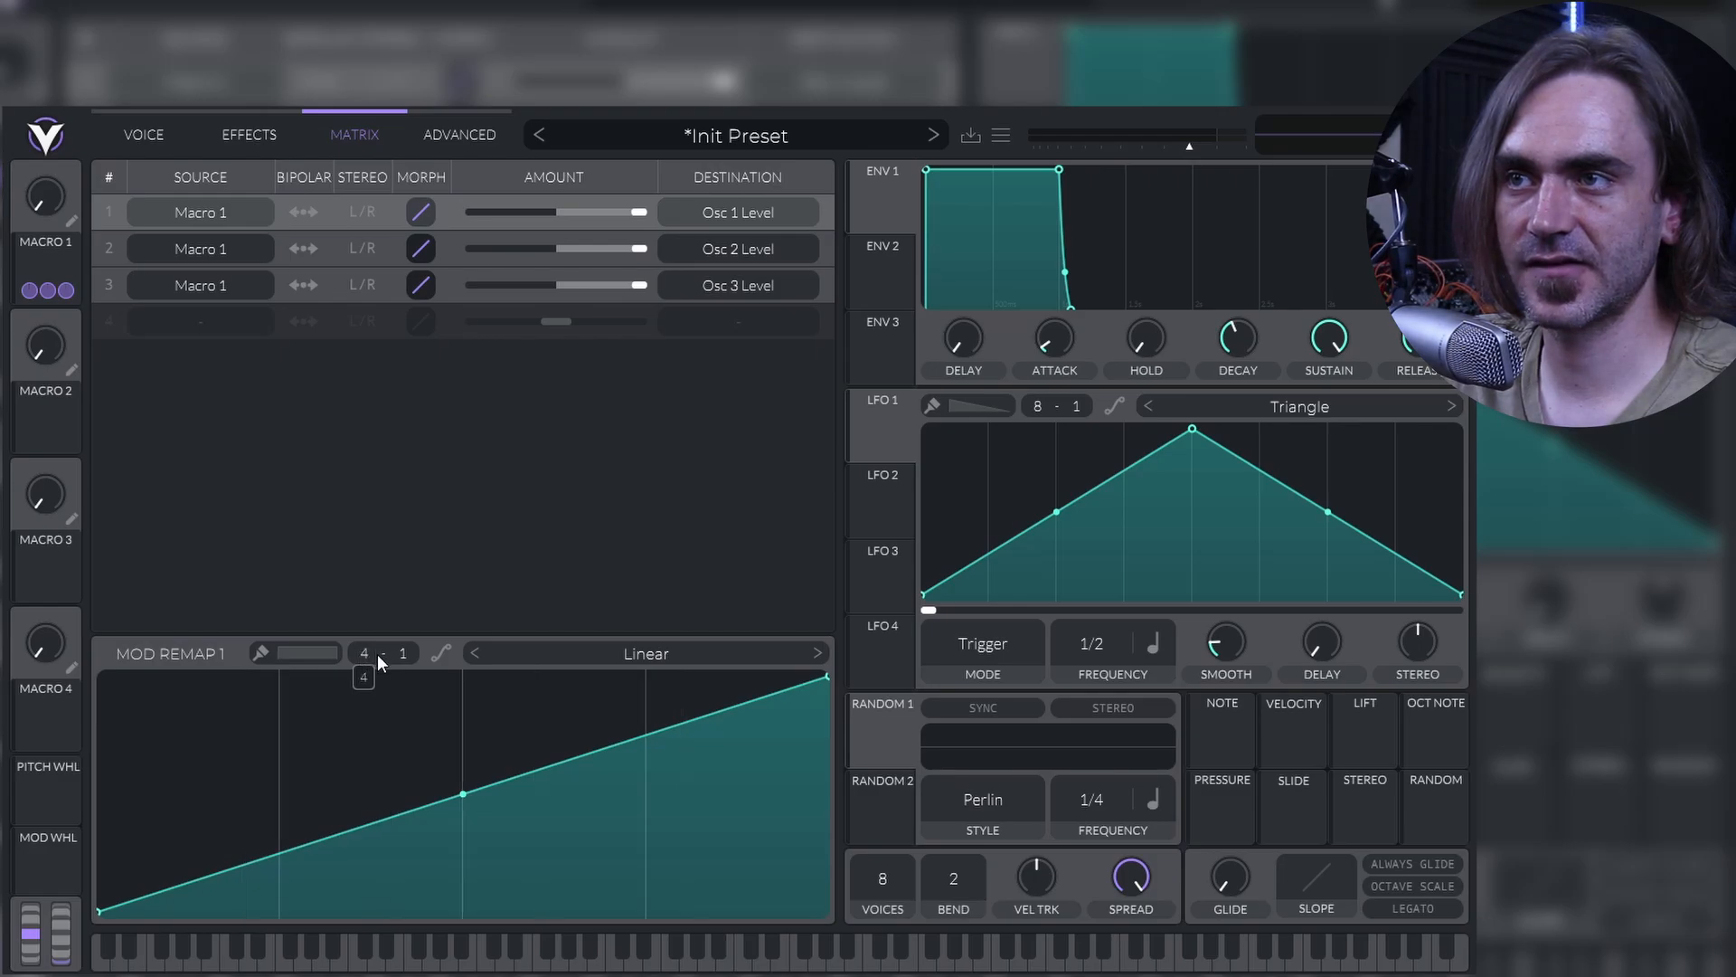
drag(294, 675, 104, 674)
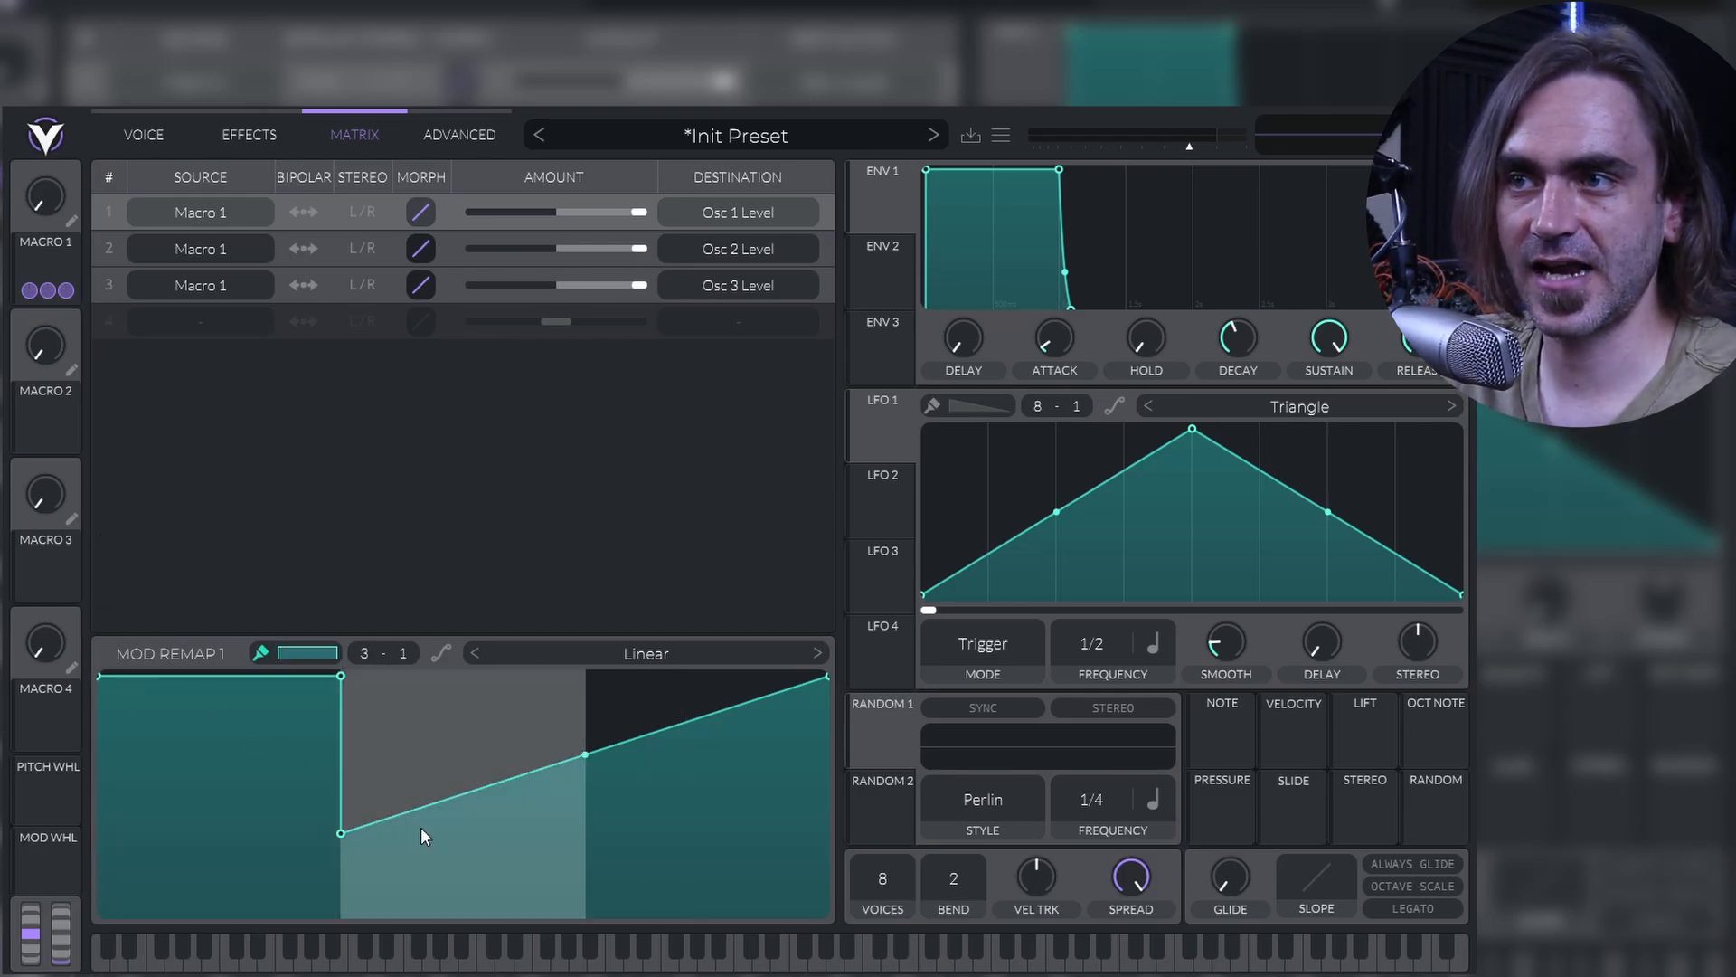
drag(422, 834, 435, 950)
drag(665, 846, 669, 932)
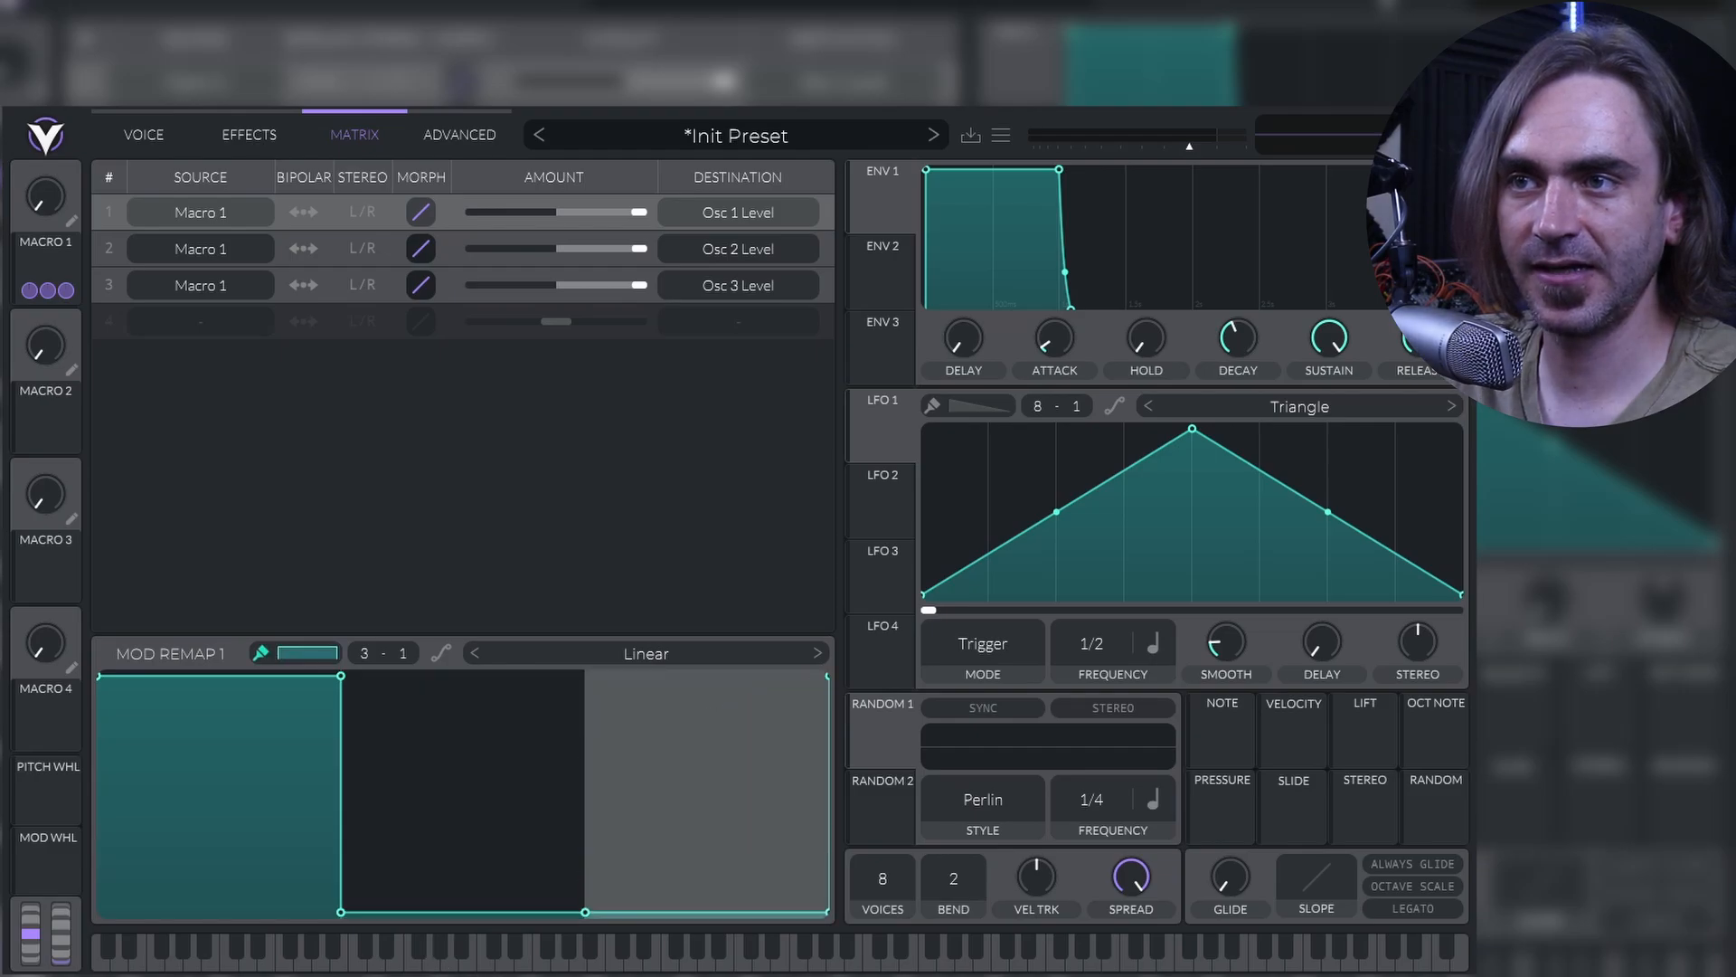
Step: Draw the Osc 2 Level remap curve at full height in the middle third and zero in the outer thirds
click(444, 247)
drag(230, 796, 237, 936)
drag(434, 832, 453, 545)
drag(705, 814, 710, 931)
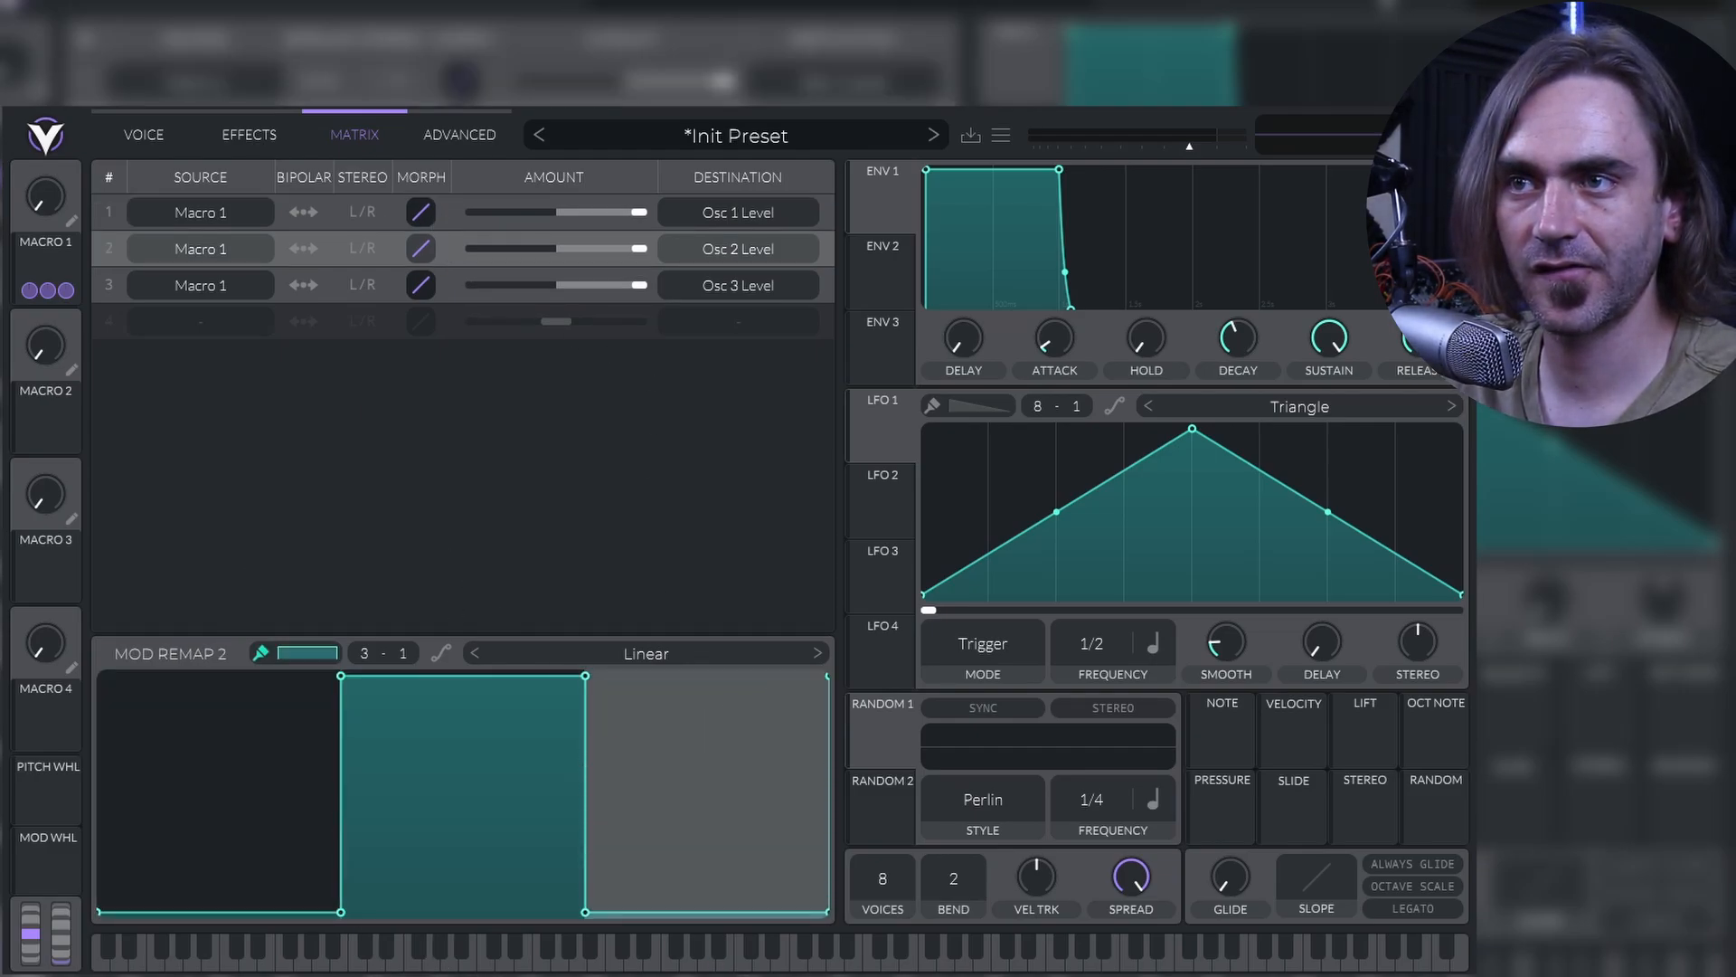
Step: Draw the Osc 3 Level remap curve at zero in the first two thirds and full height in the last third
click(456, 285)
drag(226, 859, 228, 920)
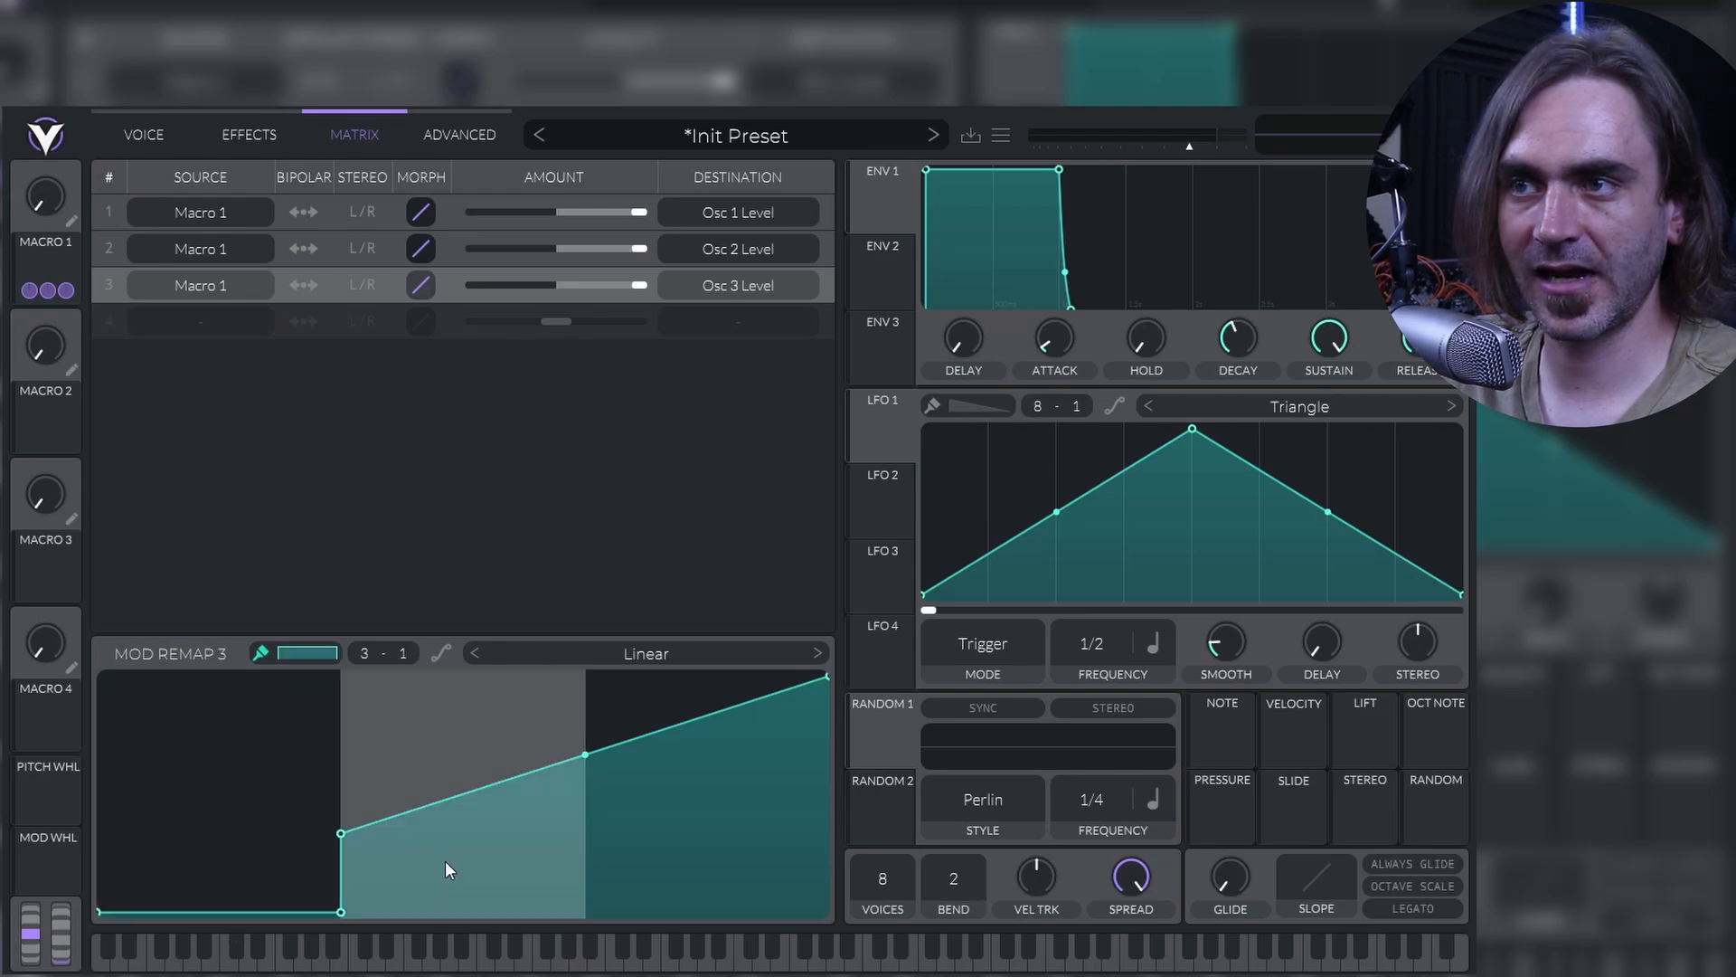
drag(445, 860, 453, 922)
drag(595, 807, 596, 673)
Step: Sweep Macro 1 up and back to zero to check how it switches the three oscillator levels
drag(38, 195, 83, 124)
click(131, 135)
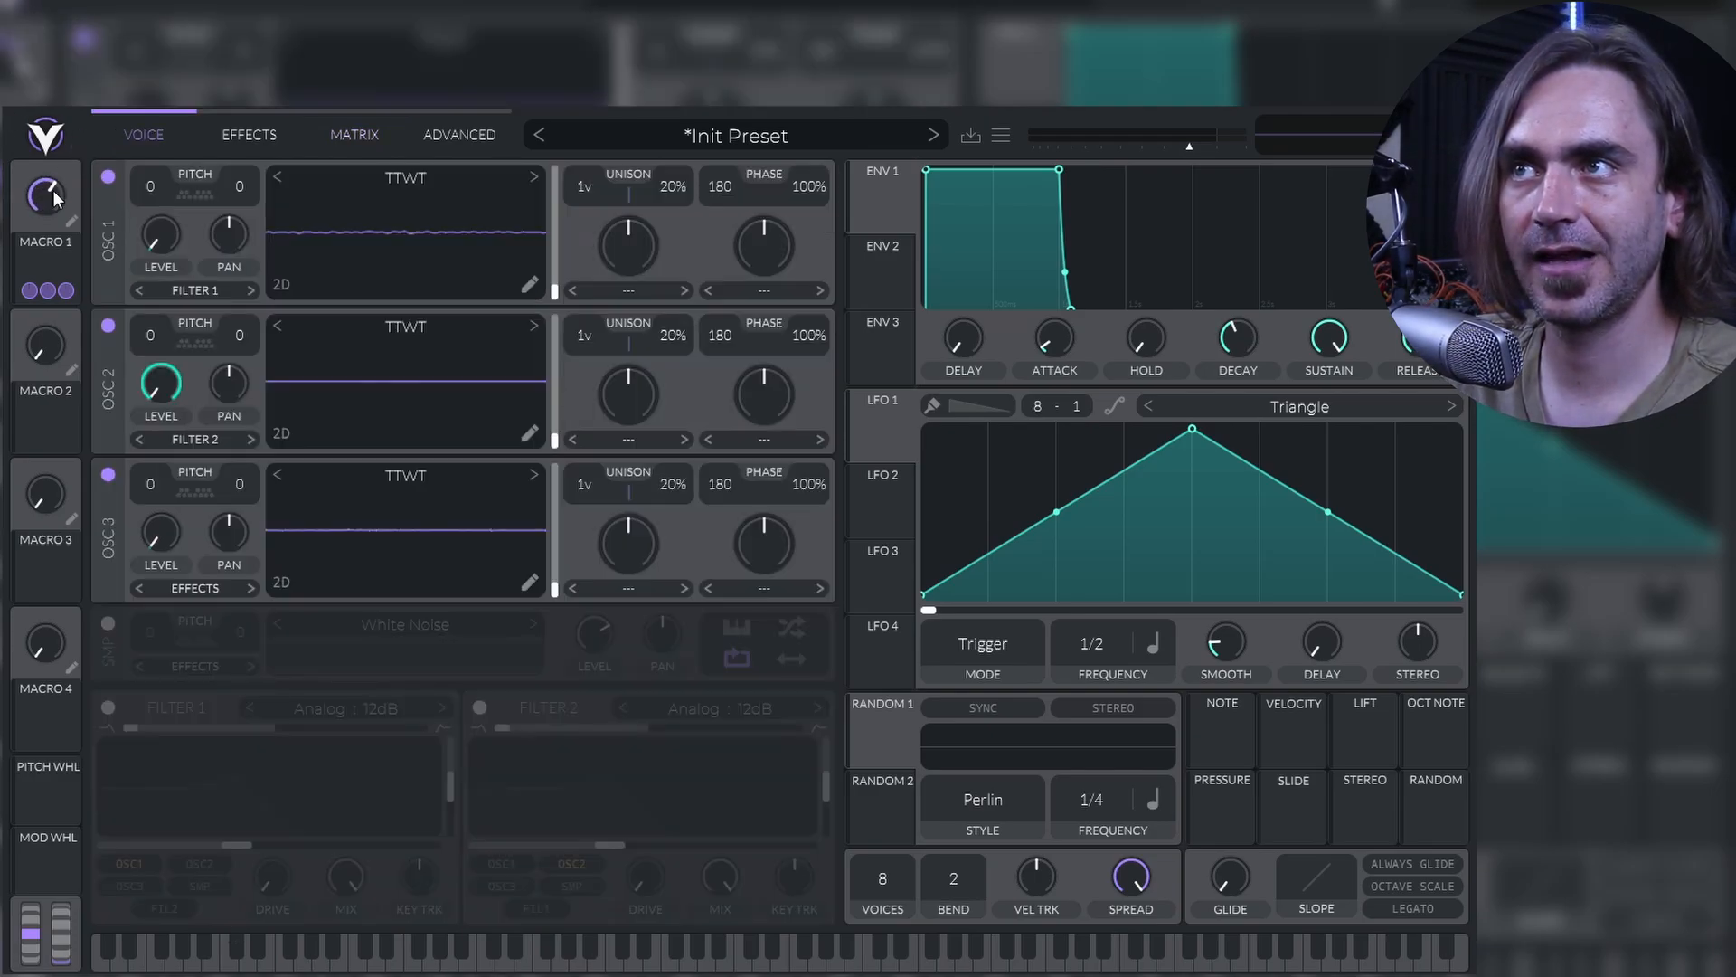
drag(53, 191, 2, 291)
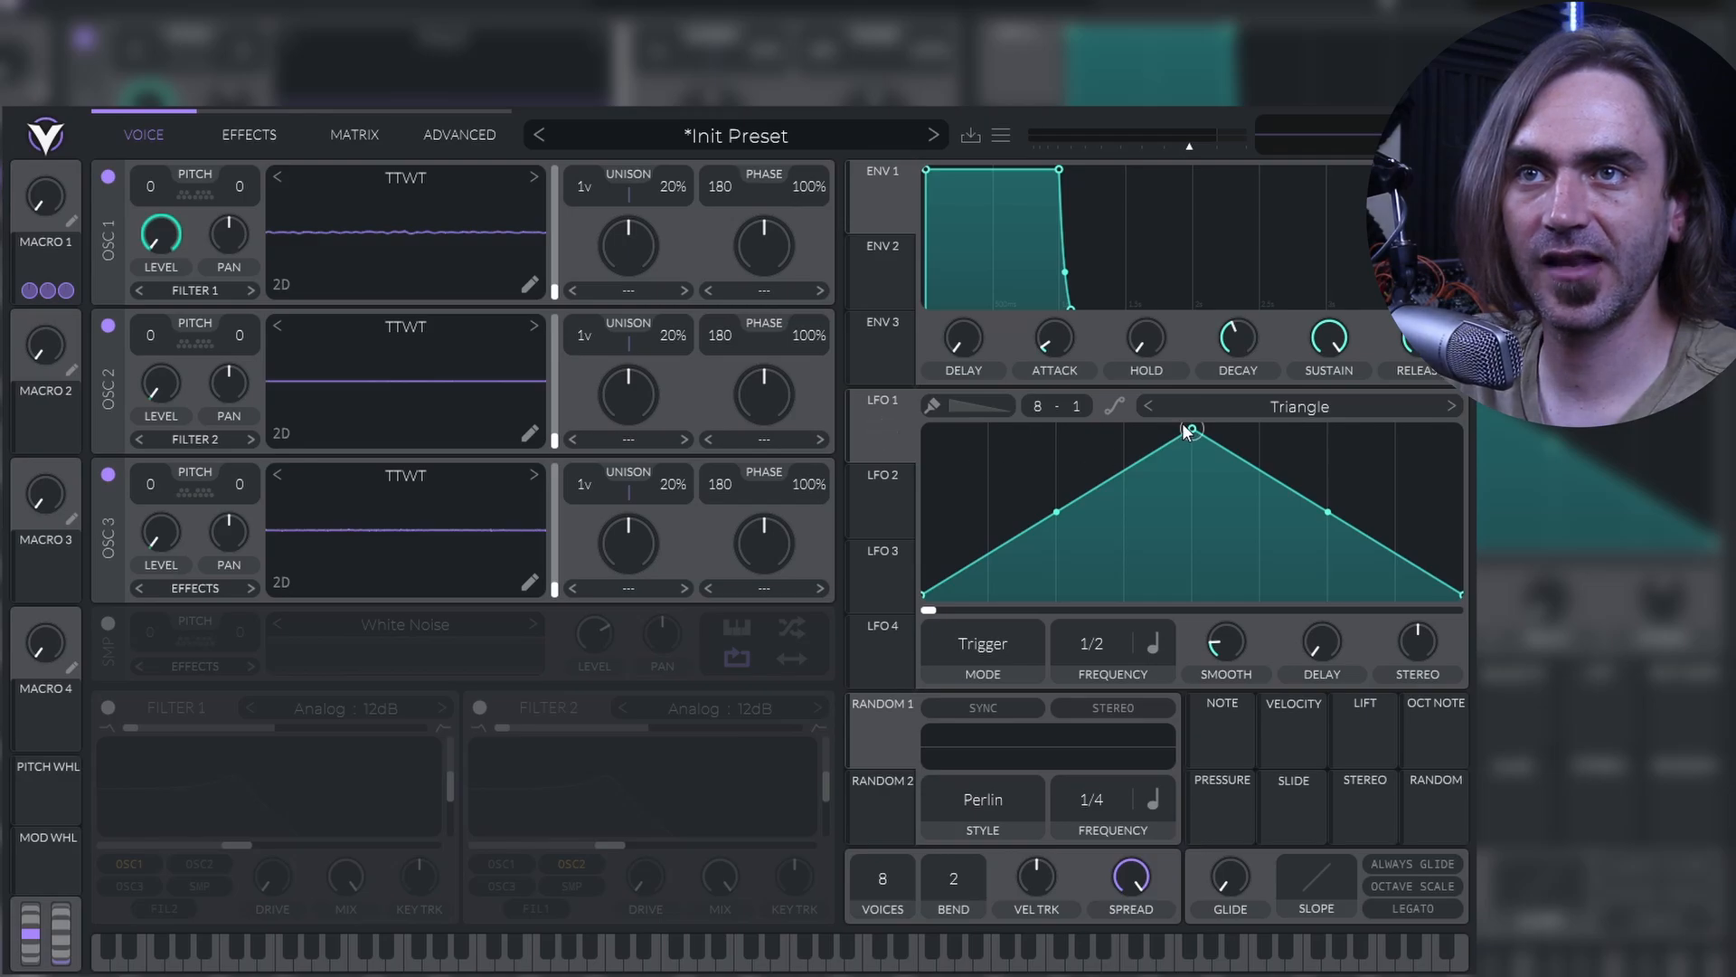
Step: Reshape LFO 1 into a single rising ramp and assign it to the oscillators' wave frame positions
drag(1191, 430, 1463, 429)
drag(855, 440, 529, 381)
drag(877, 410, 485, 492)
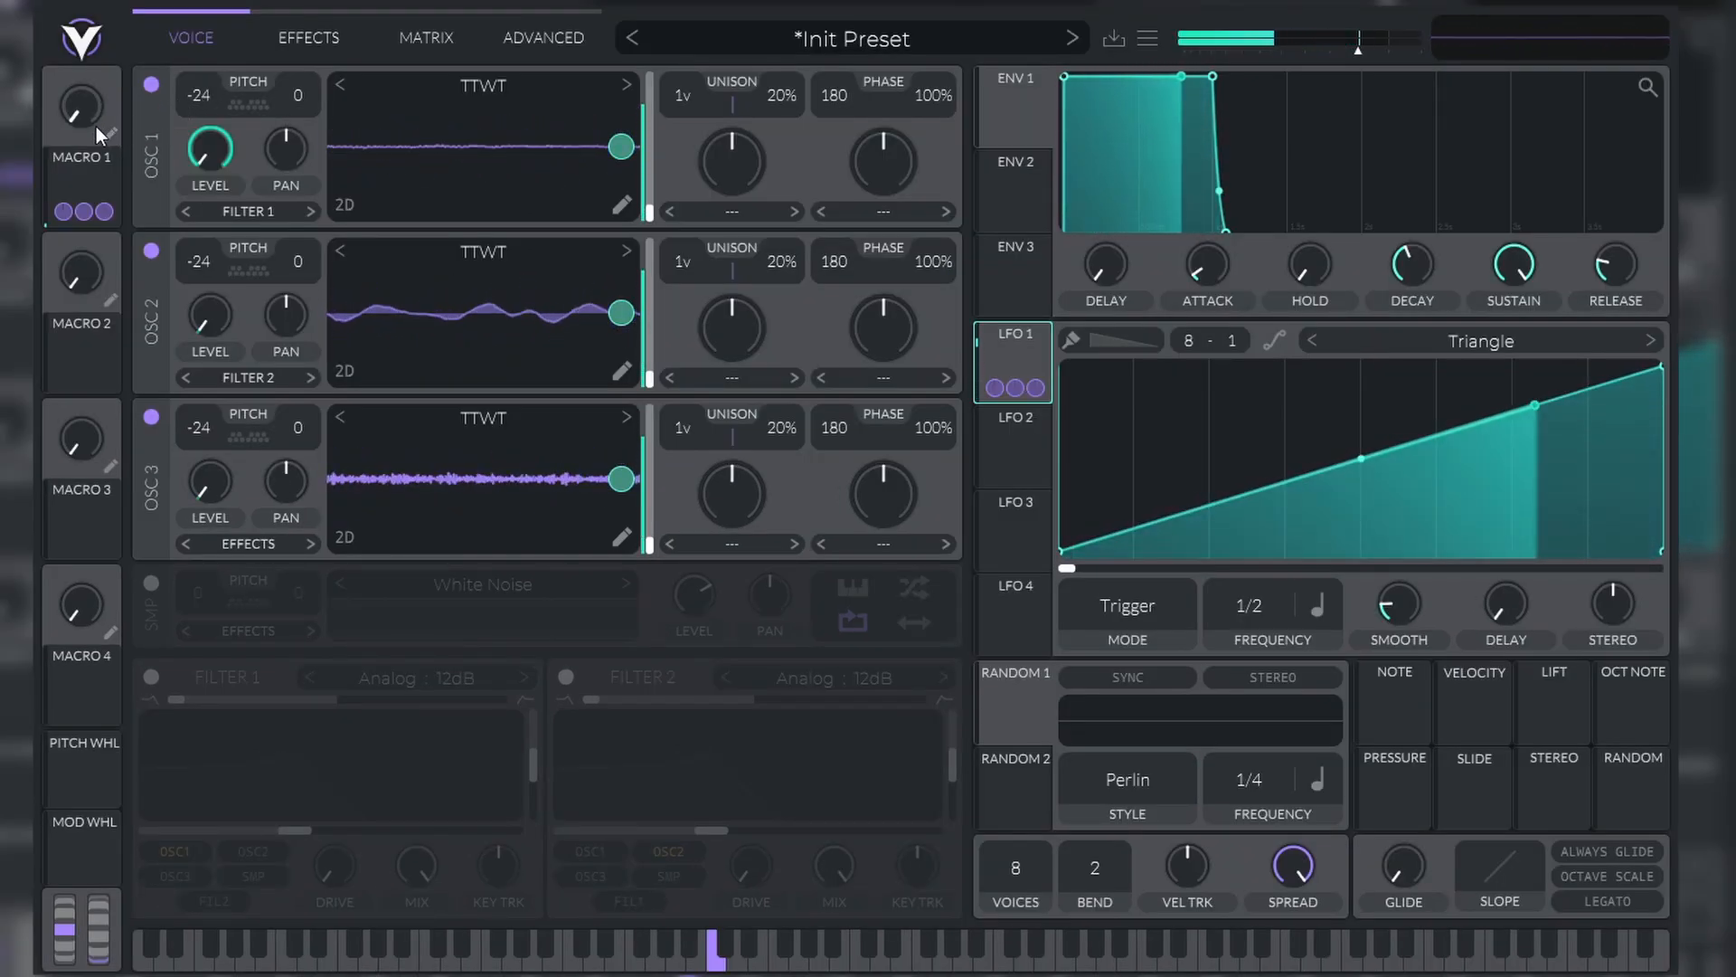
Step: Audition the spoken words by moving Macro 1 while a note plays
drag(96, 126, 56, 176)
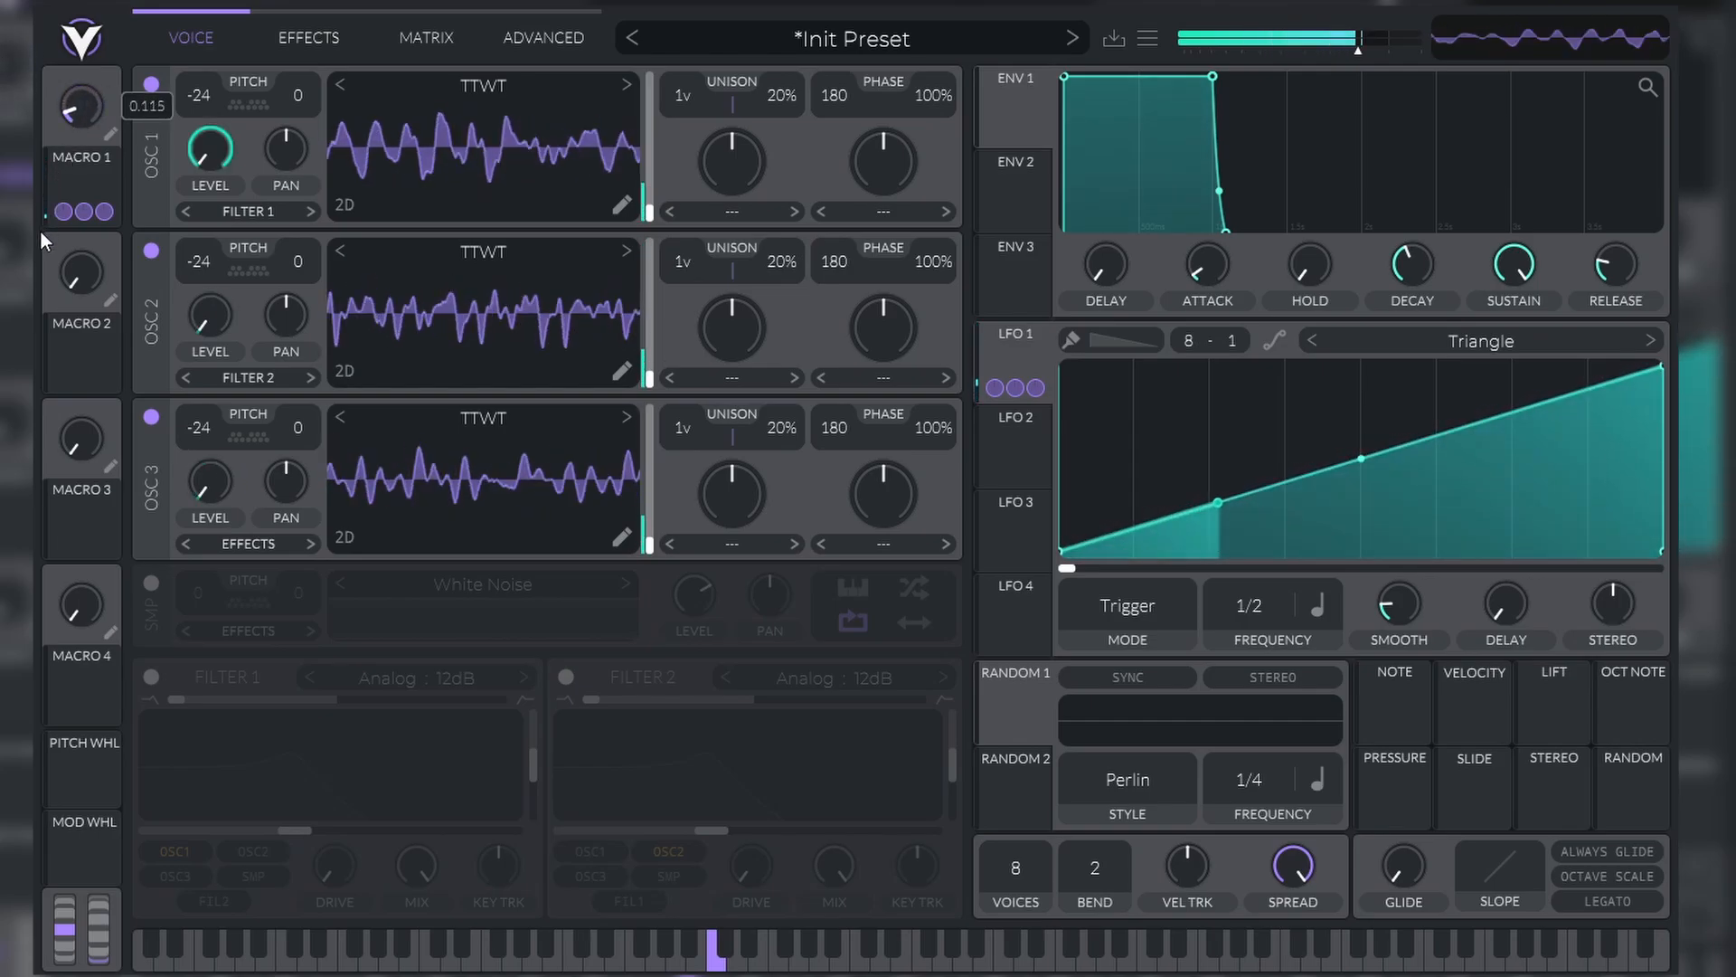
drag(54, 174, 71, 128)
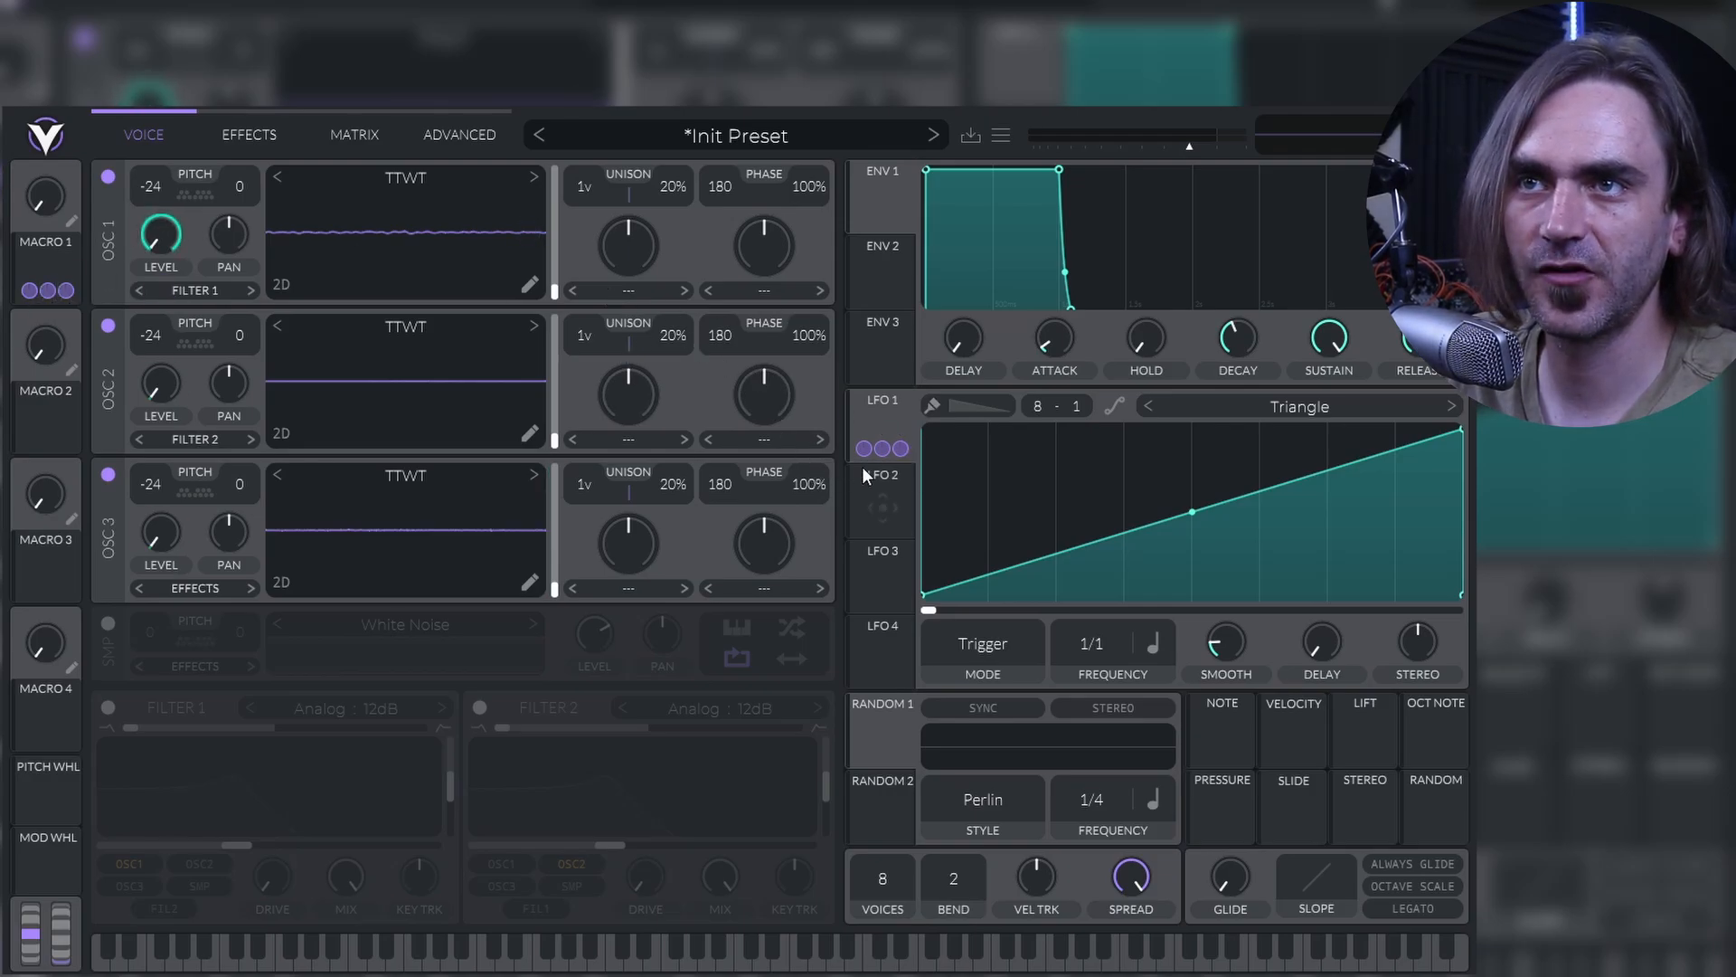
Step: With the Up brush, draw three rising ramps across the remap curves of LFO 1's Osc 1 and Osc 2 Wave Frame modulations
mouse_move(856, 447)
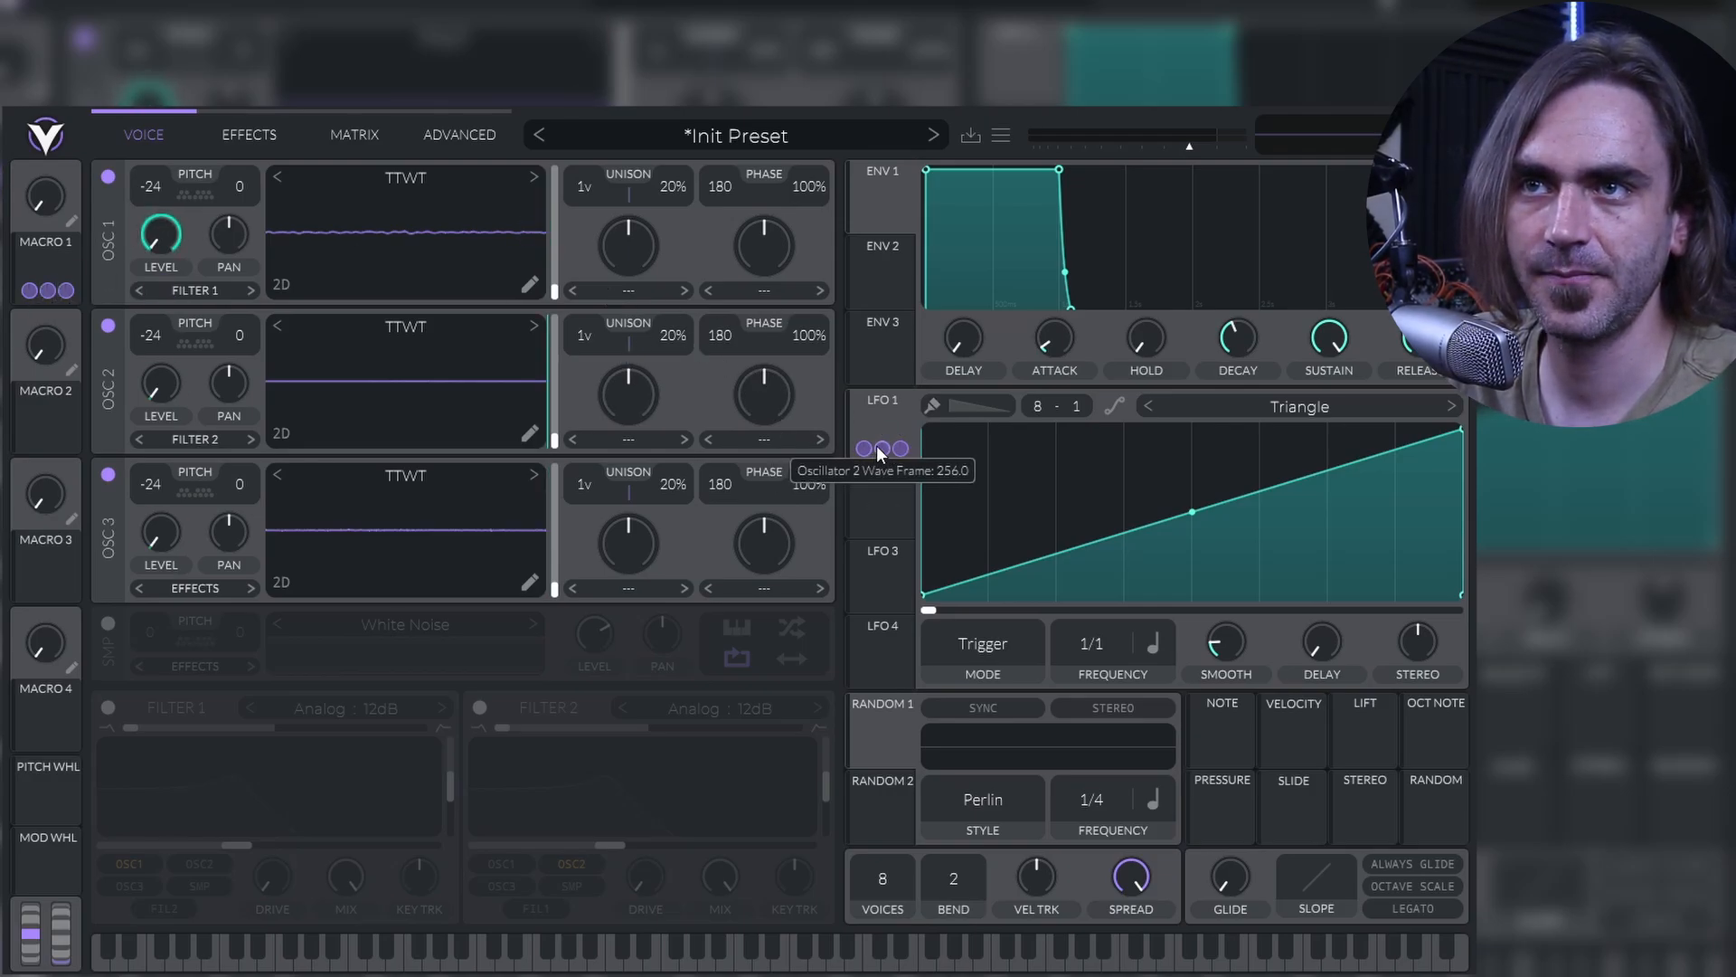
click(351, 135)
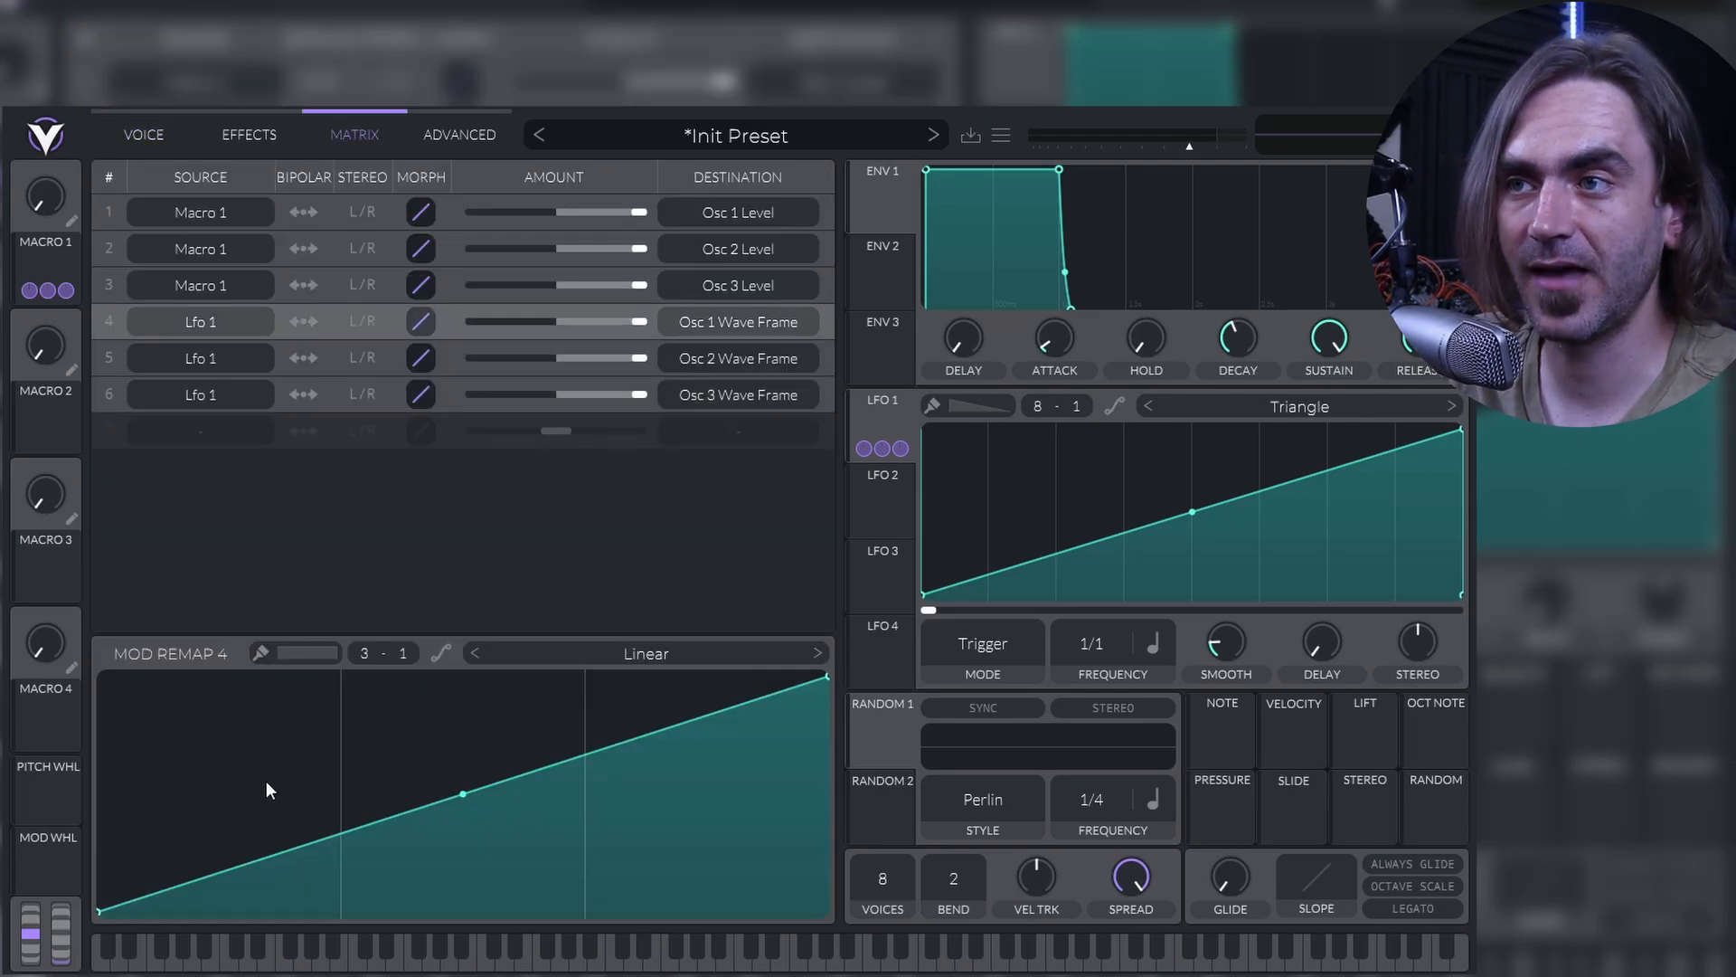
click(296, 654)
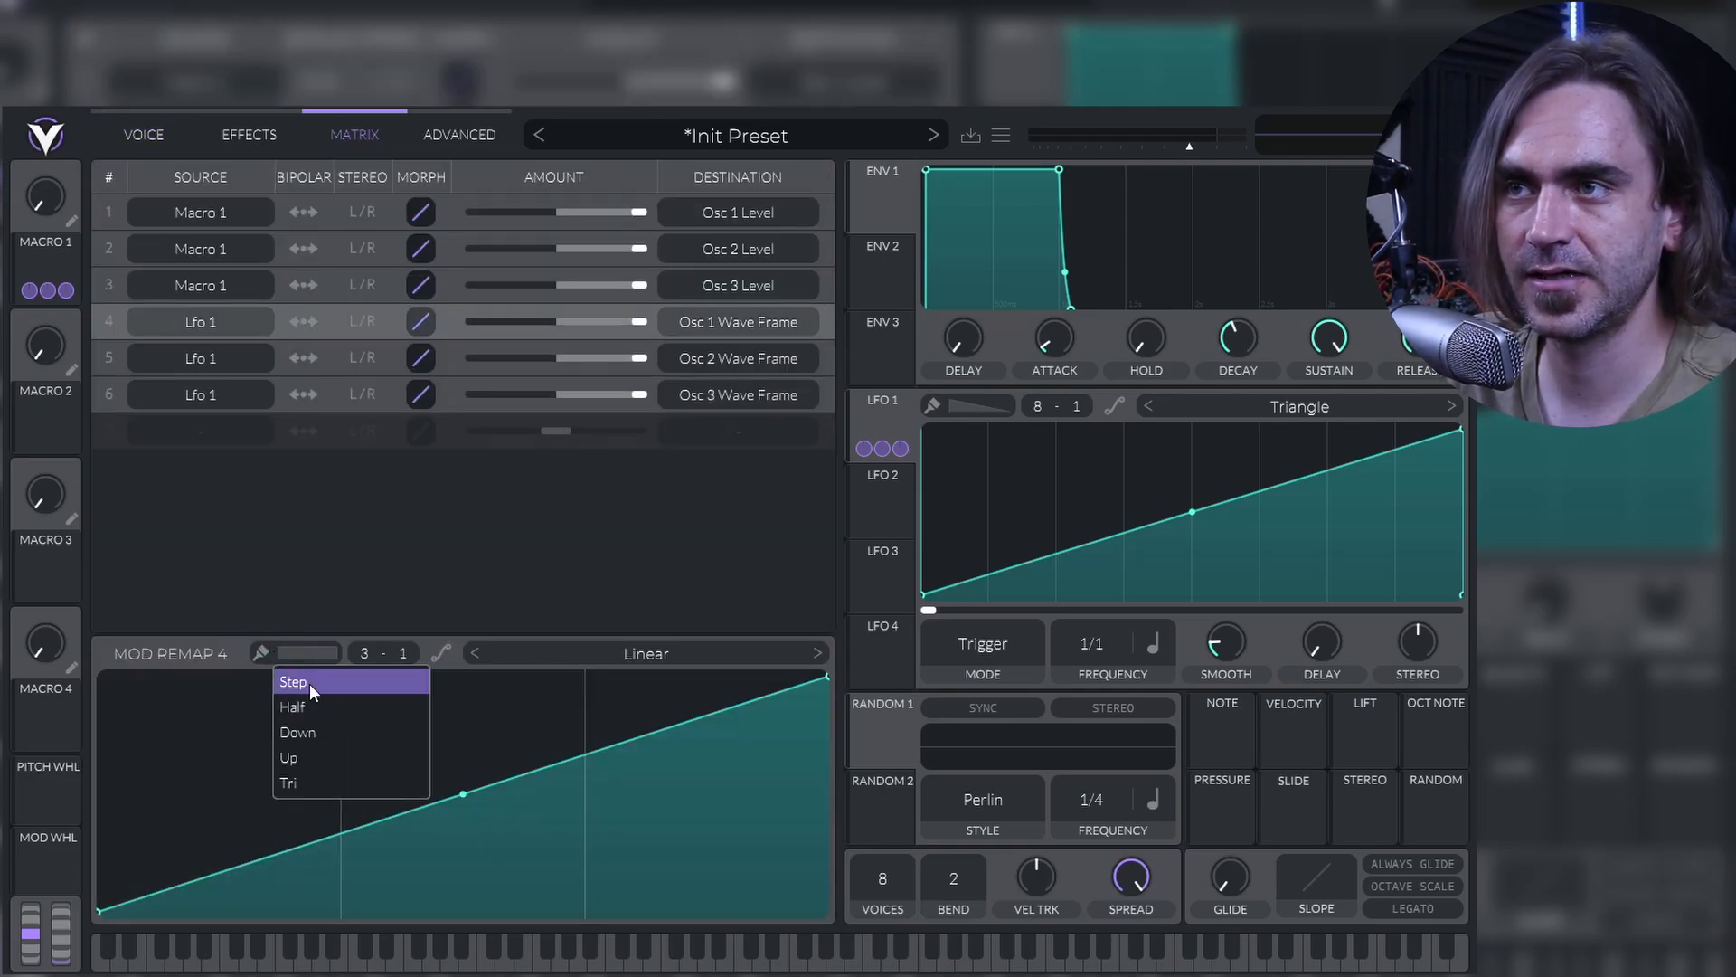
click(311, 682)
click(285, 821)
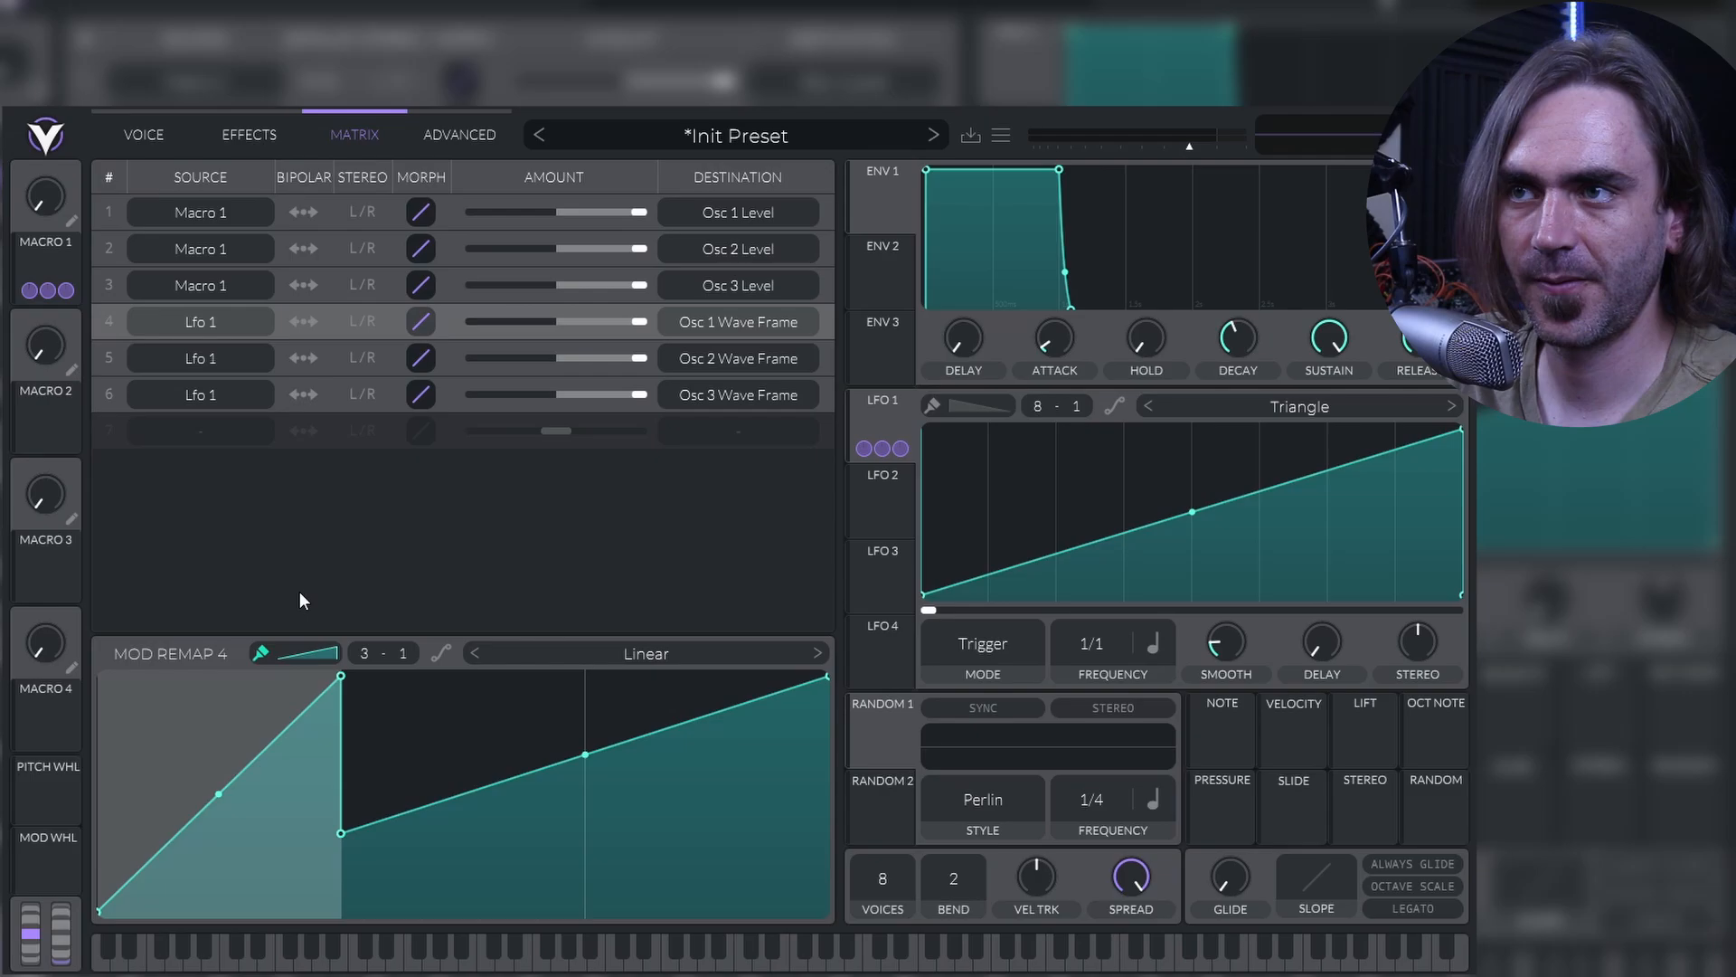
click(504, 740)
click(698, 823)
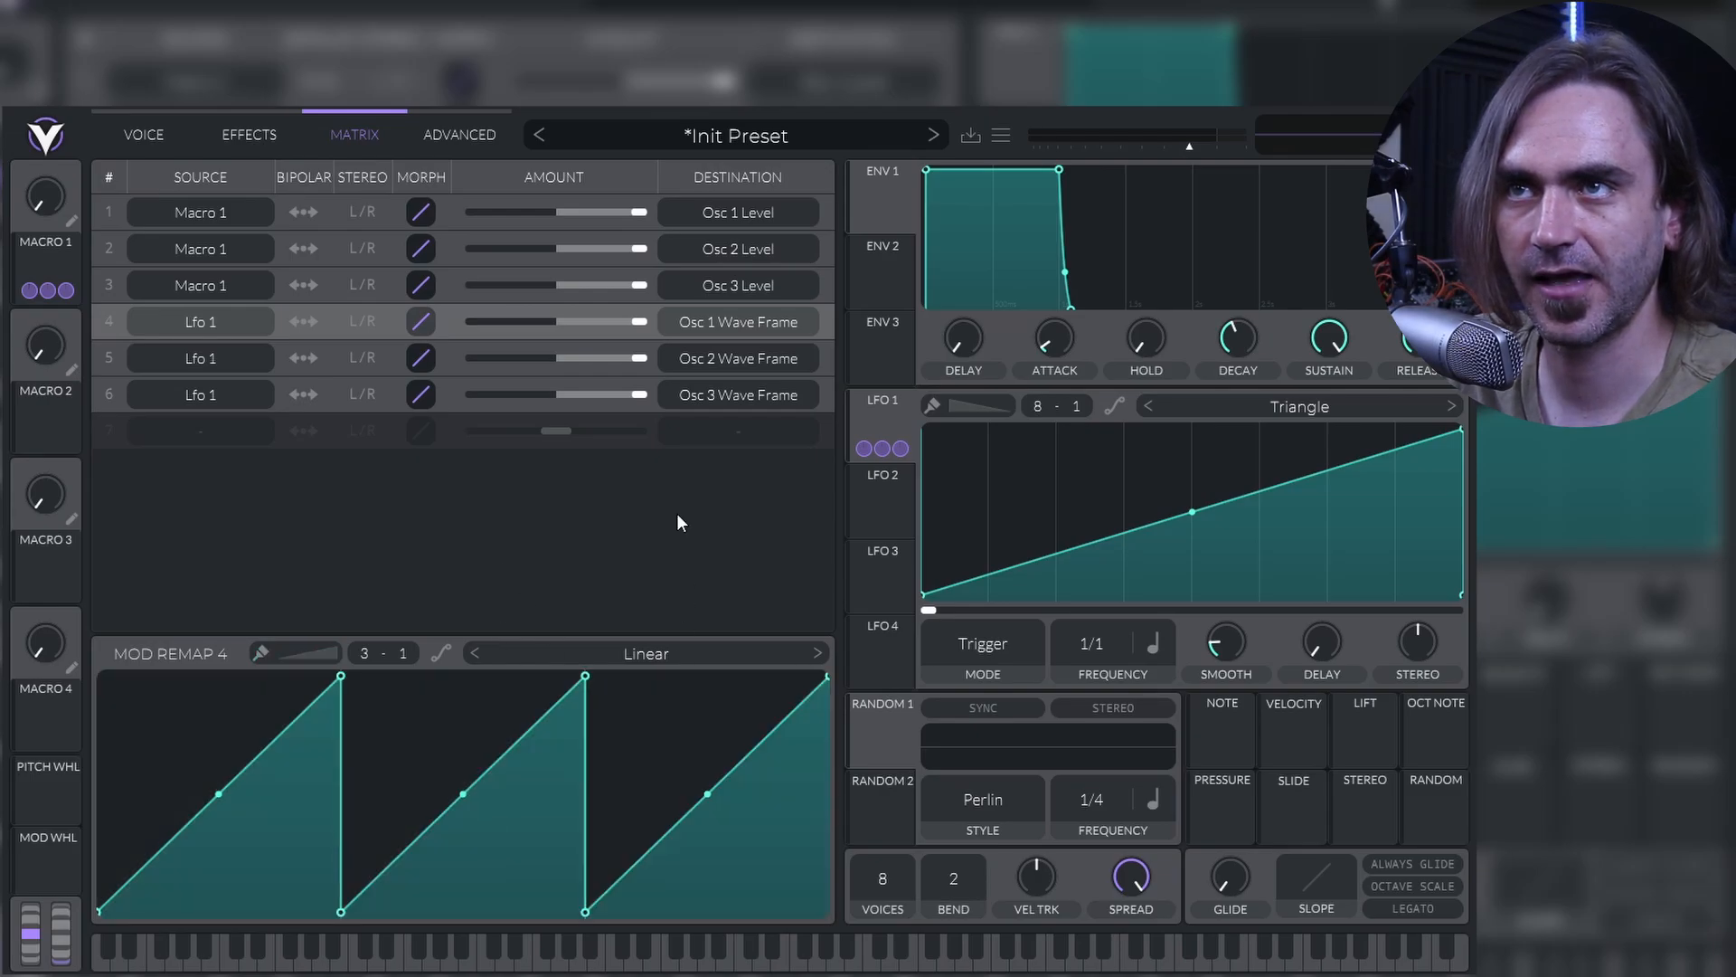
click(821, 368)
mouse_move(216, 714)
mouse_down()
mouse_move(220, 640)
mouse_move(705, 660)
mouse_up()
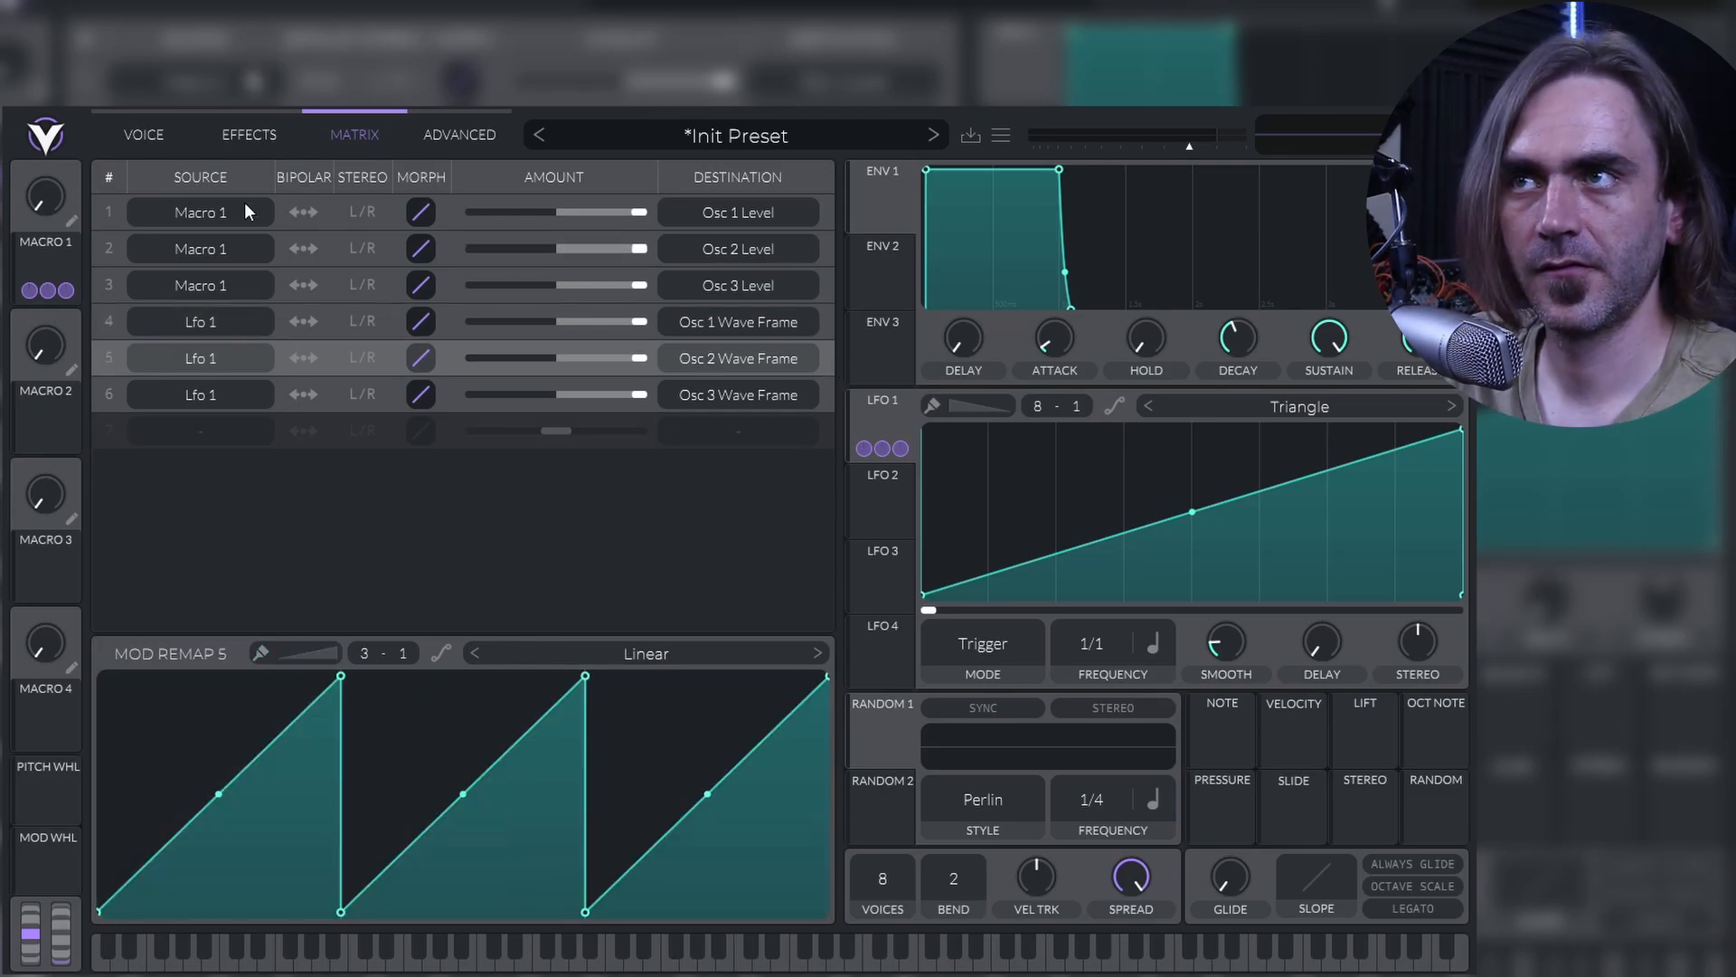
Step: Assign LFO 1 to Macro 1 and set the LFO's rate in Seconds to about 5.4 secs
click(146, 134)
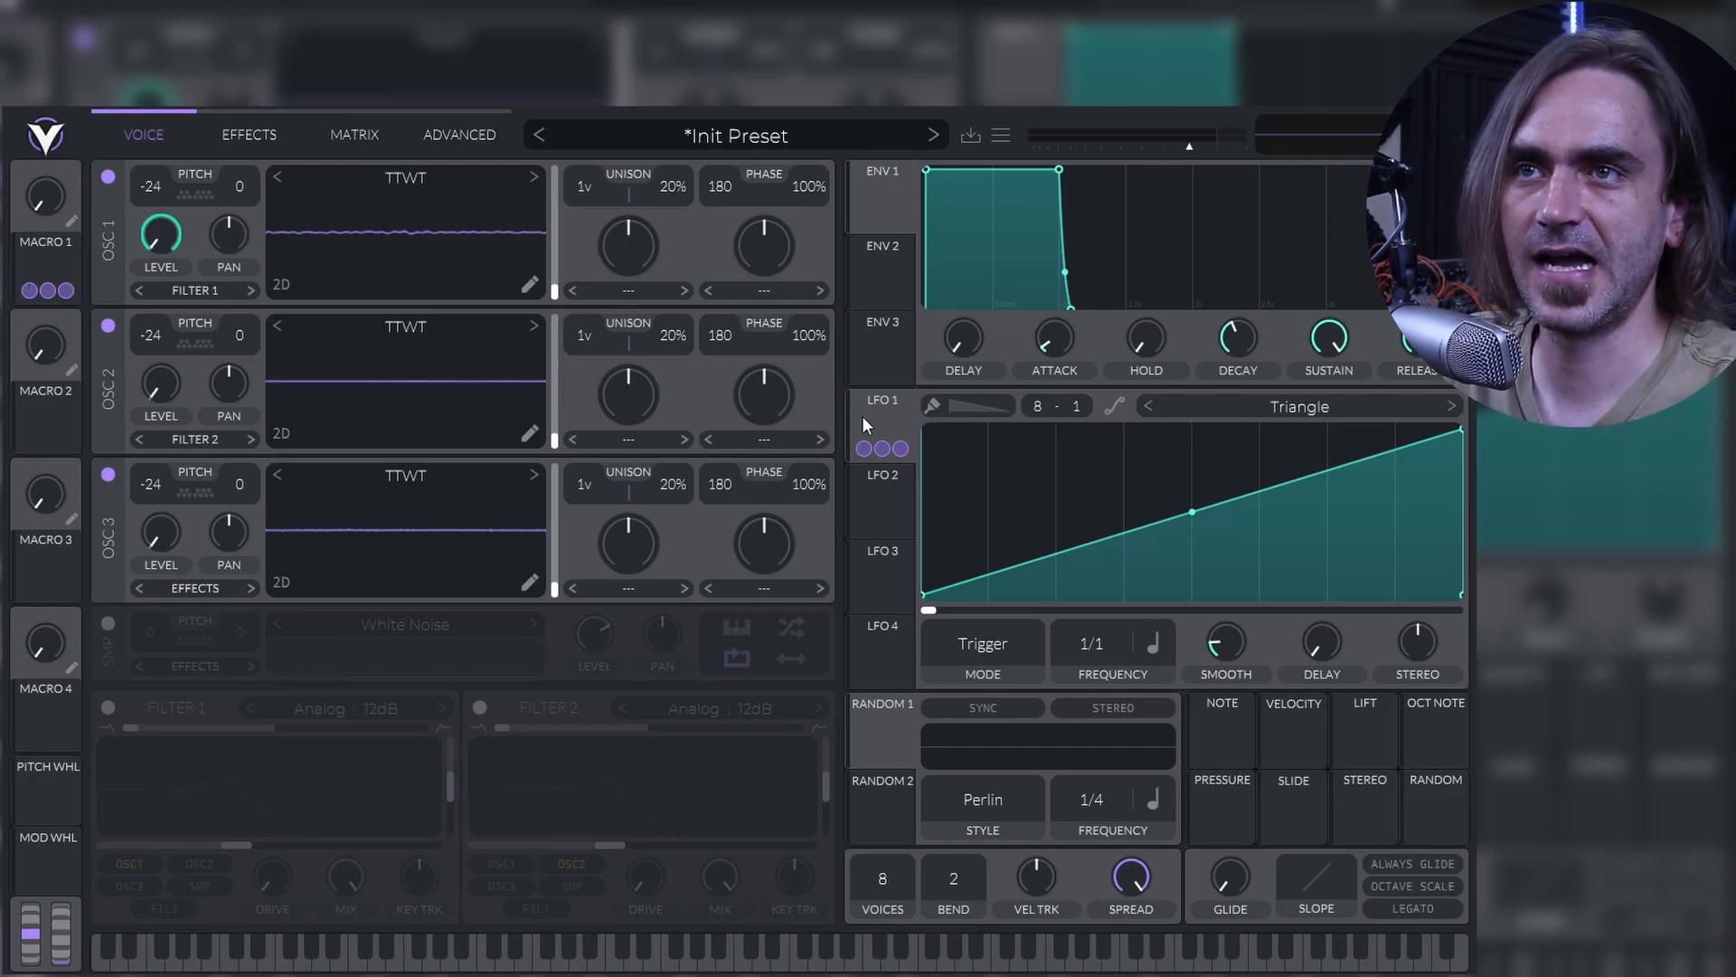
drag(867, 418, 38, 215)
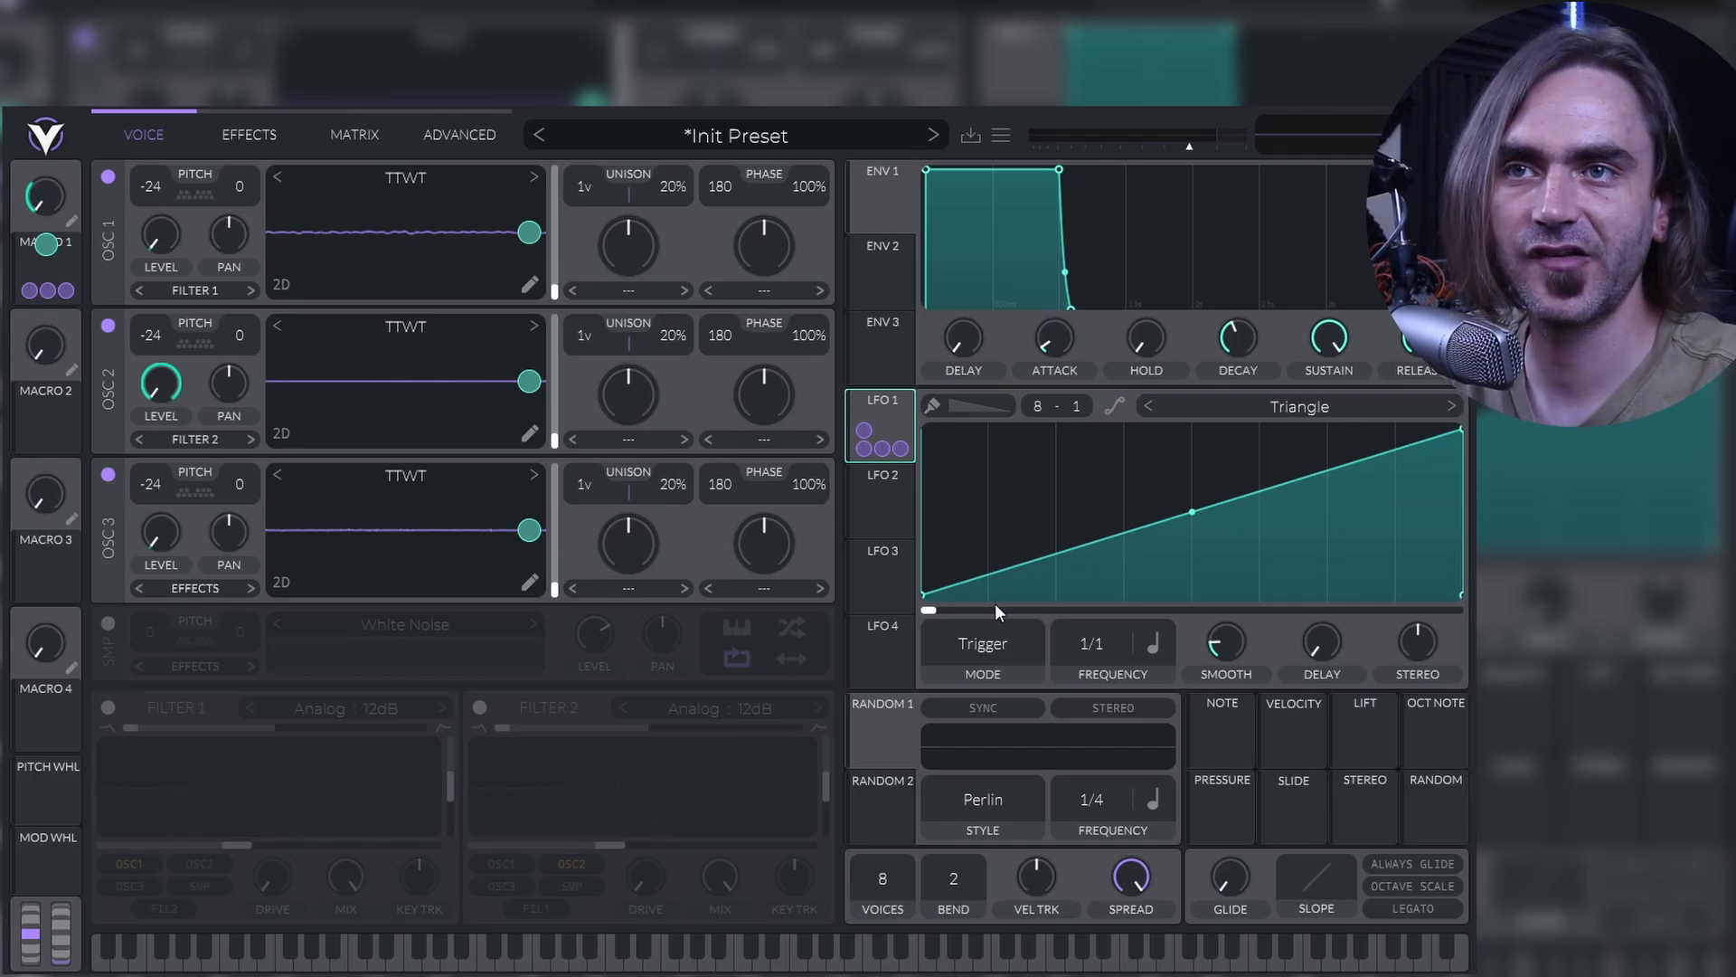
click(1152, 643)
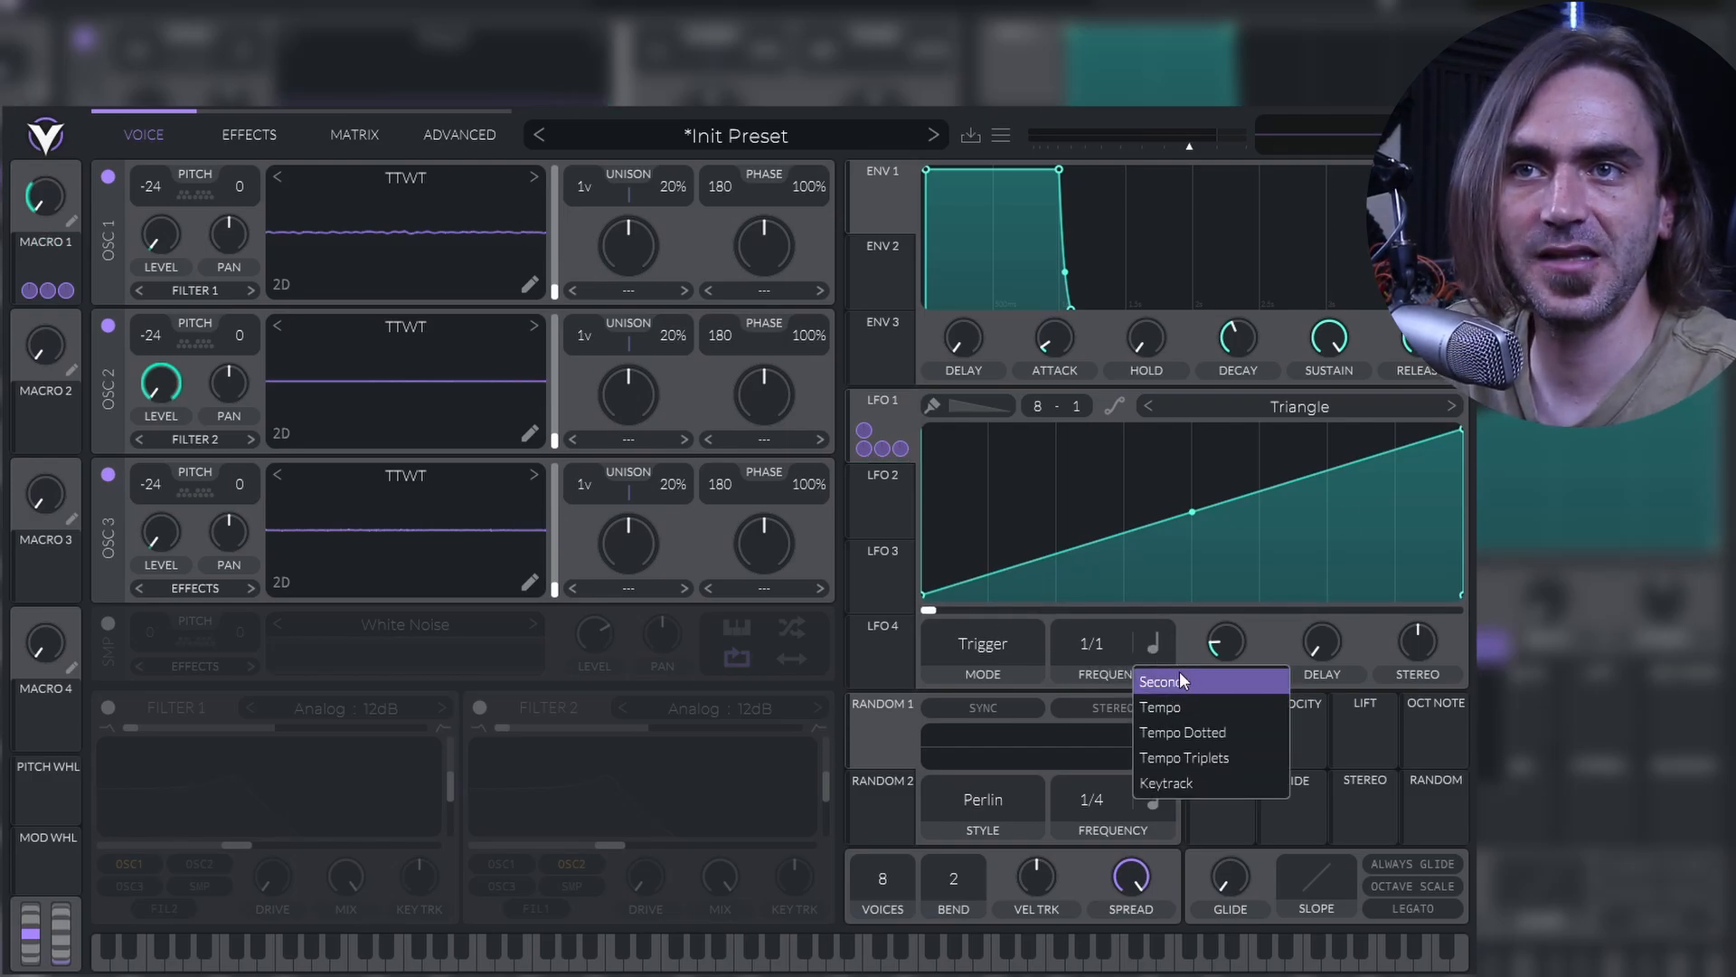
click(1176, 676)
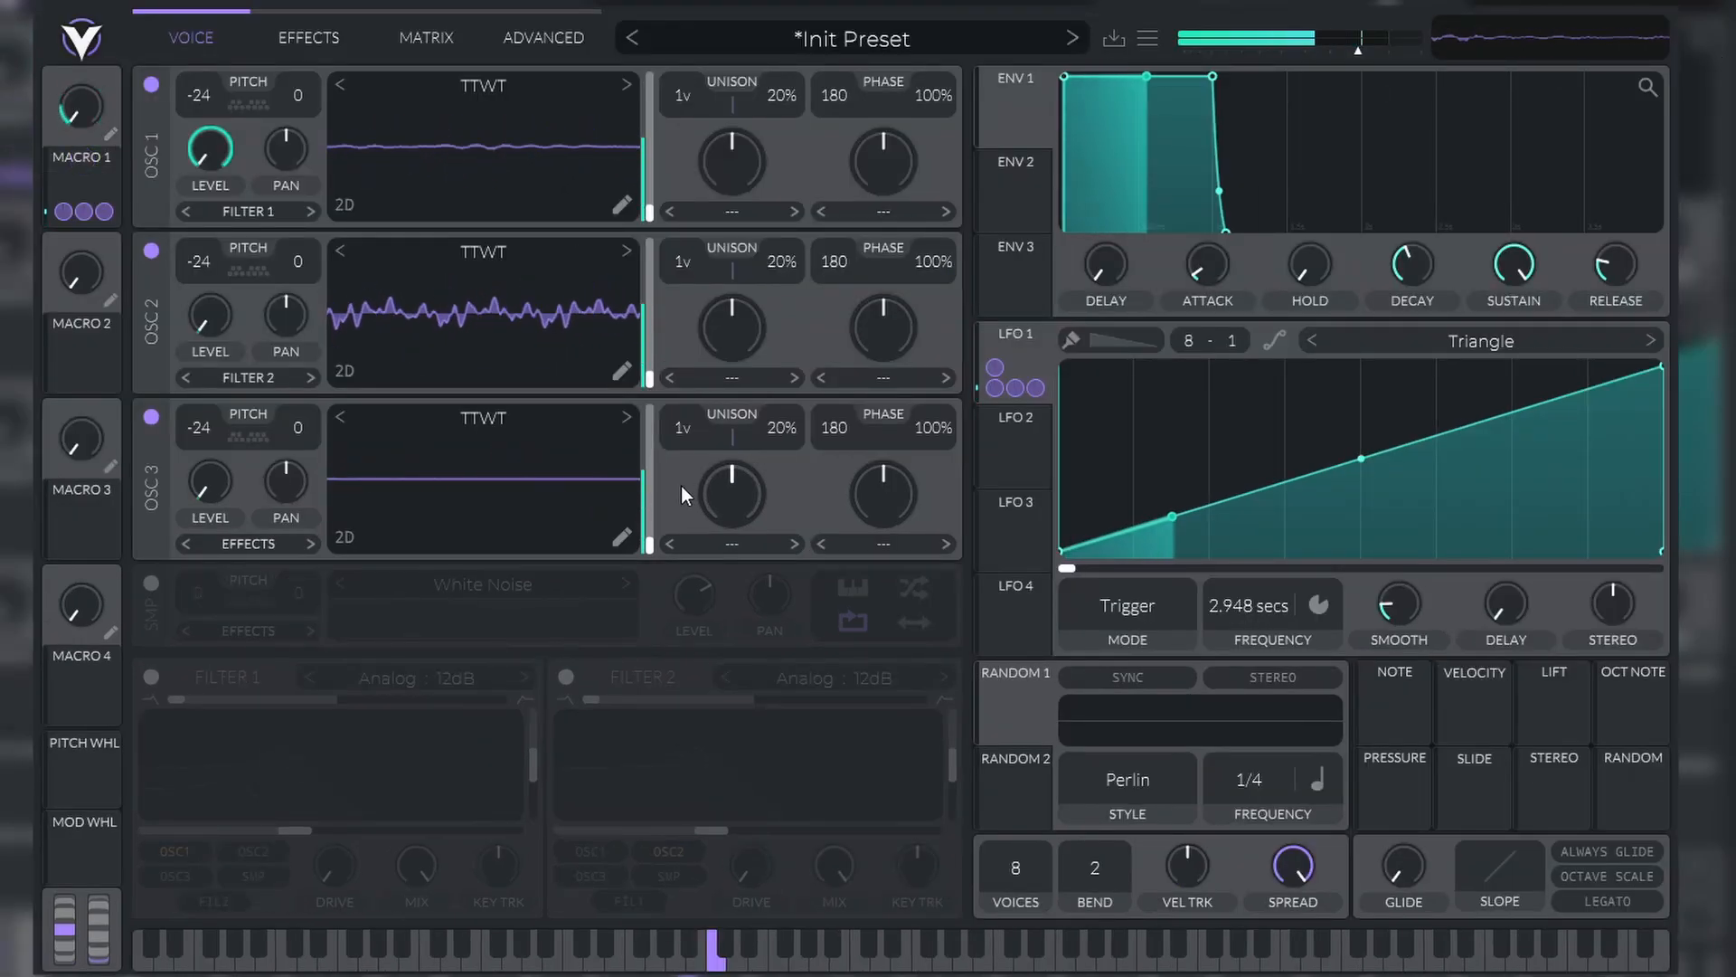
mouse_move(1243, 616)
mouse_down()
mouse_move(1305, 529)
mouse_move(1263, 611)
mouse_move(1330, 596)
mouse_move(1239, 649)
mouse_move(1253, 642)
mouse_up()
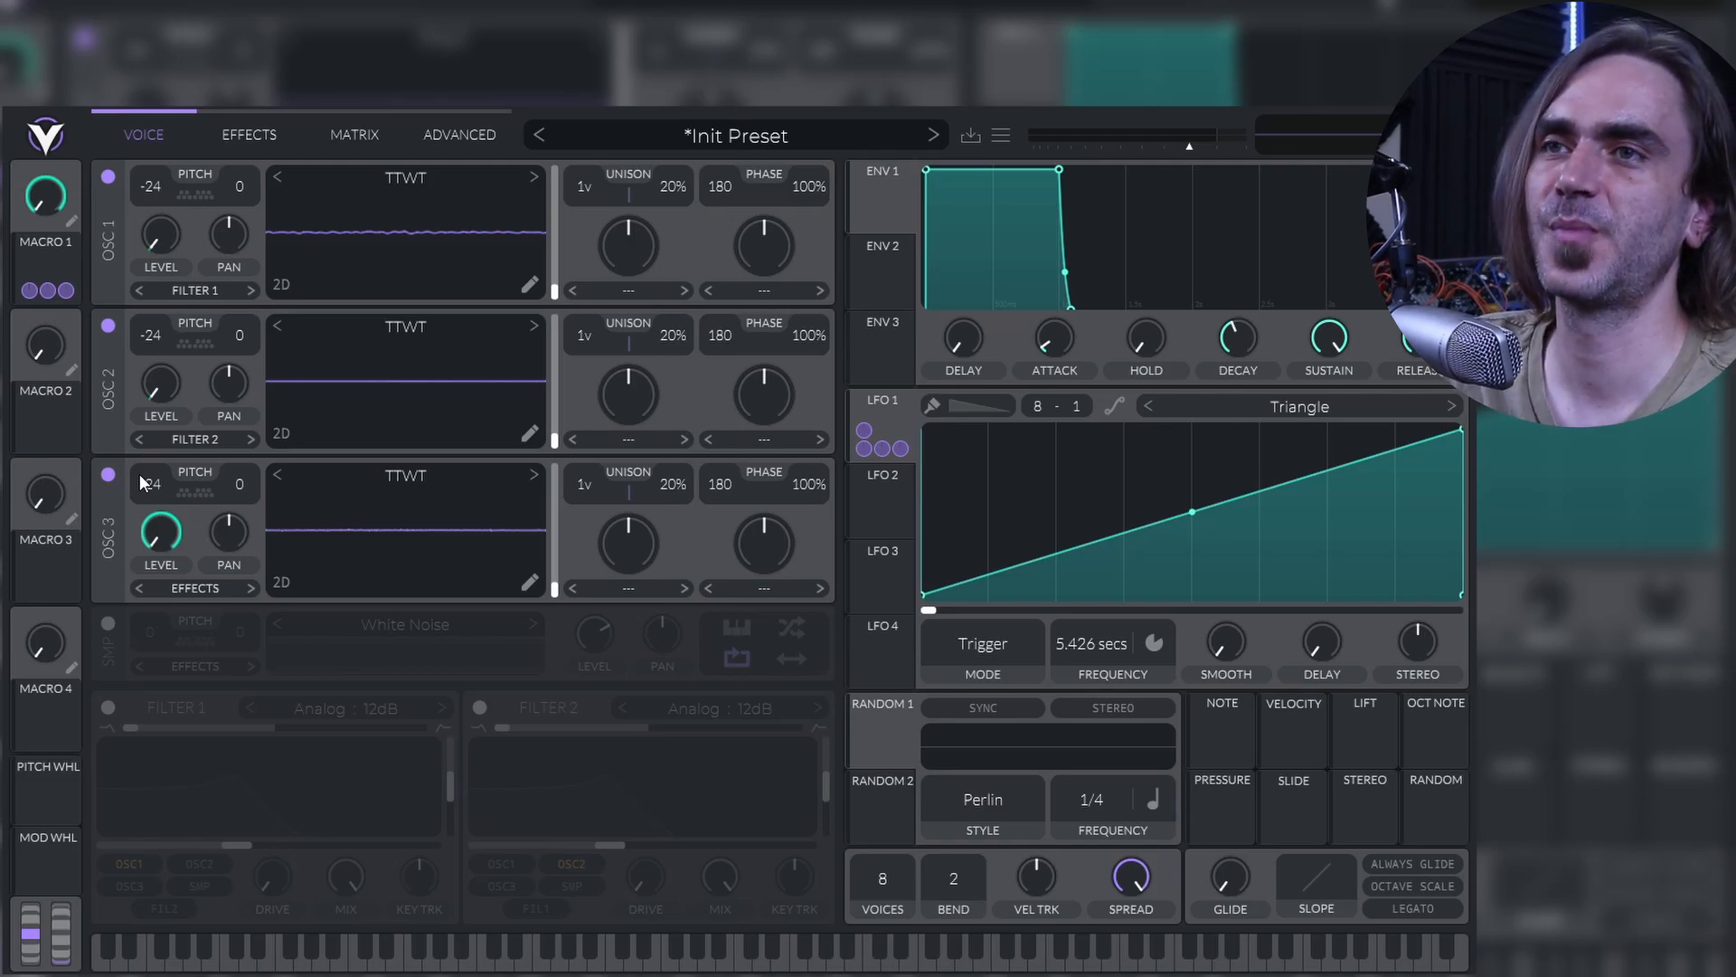
Step: Enable the Delay and Reverb effects
click(266, 126)
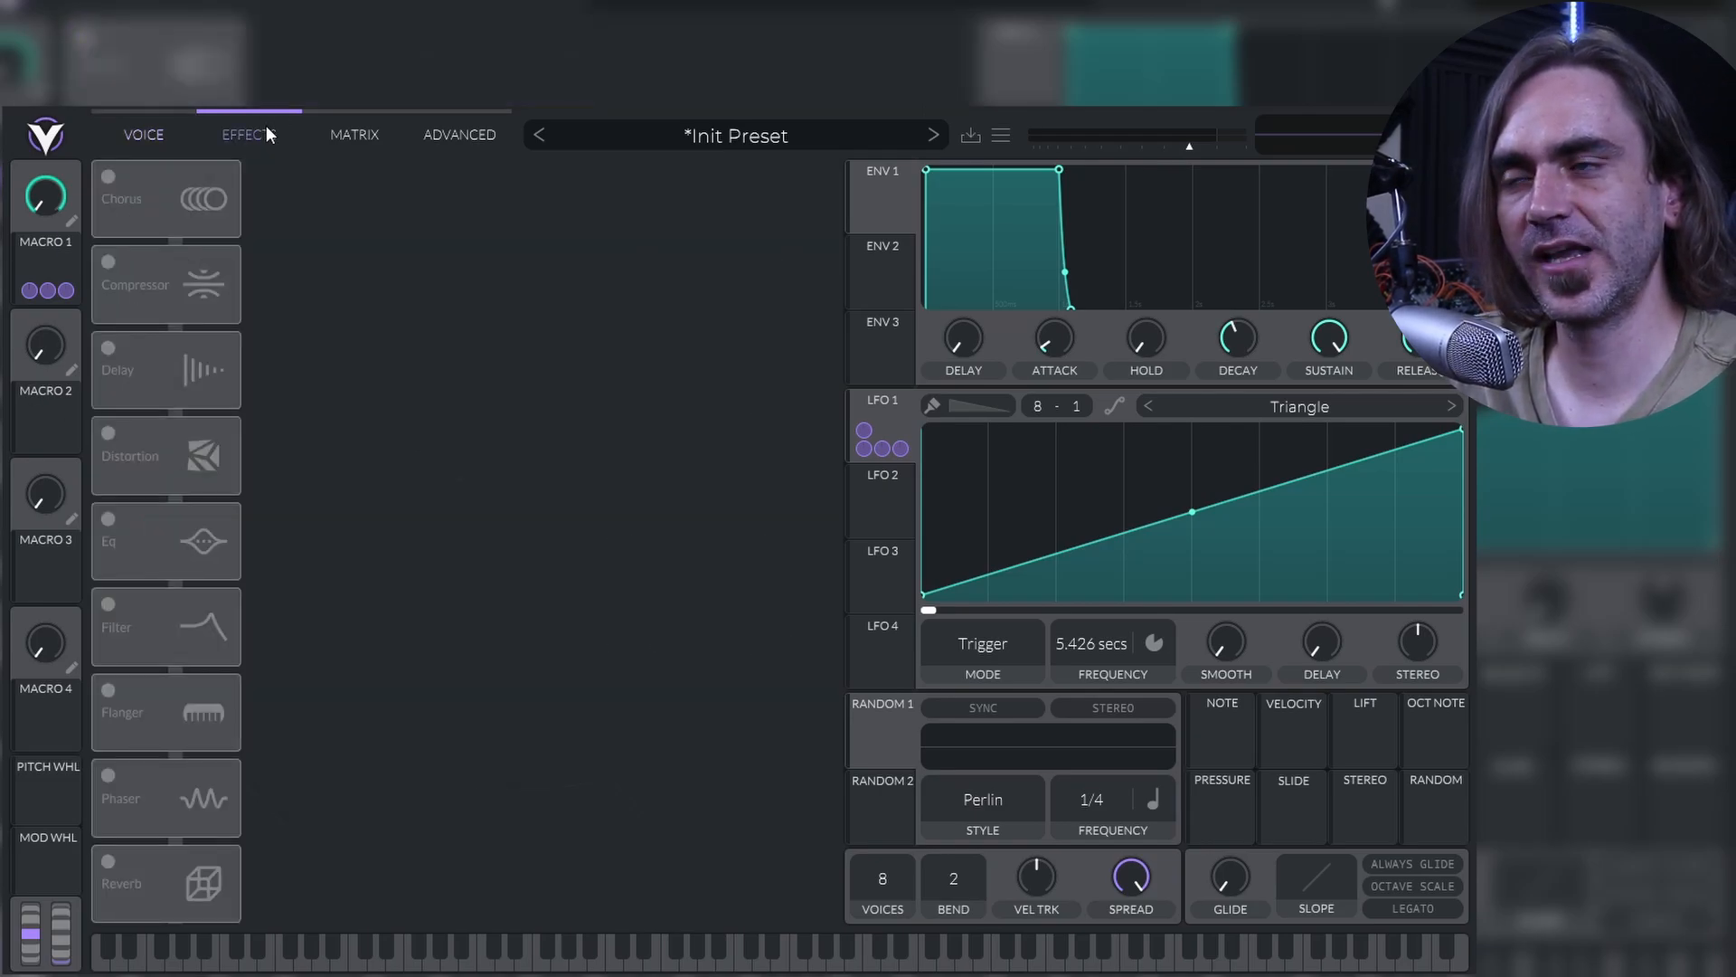
click(109, 348)
click(108, 862)
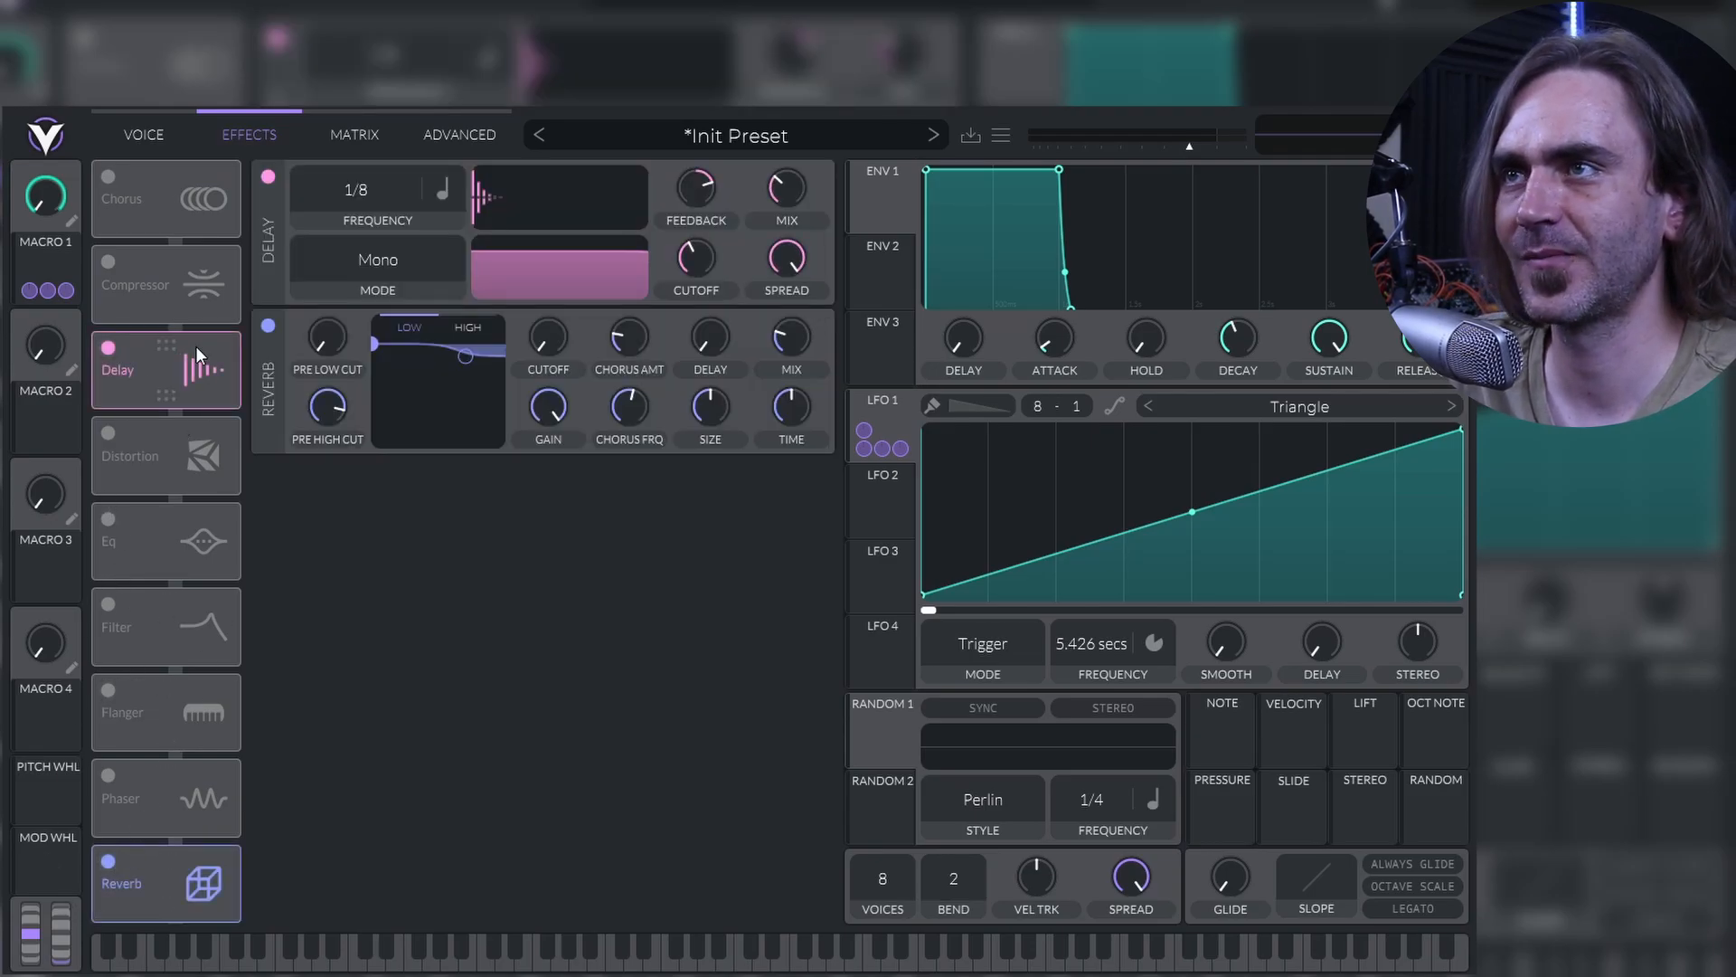
Step: Enable the Chorus, set its frequency to Freeze, raise its filter cutoff and narrow the filter spread
click(110, 177)
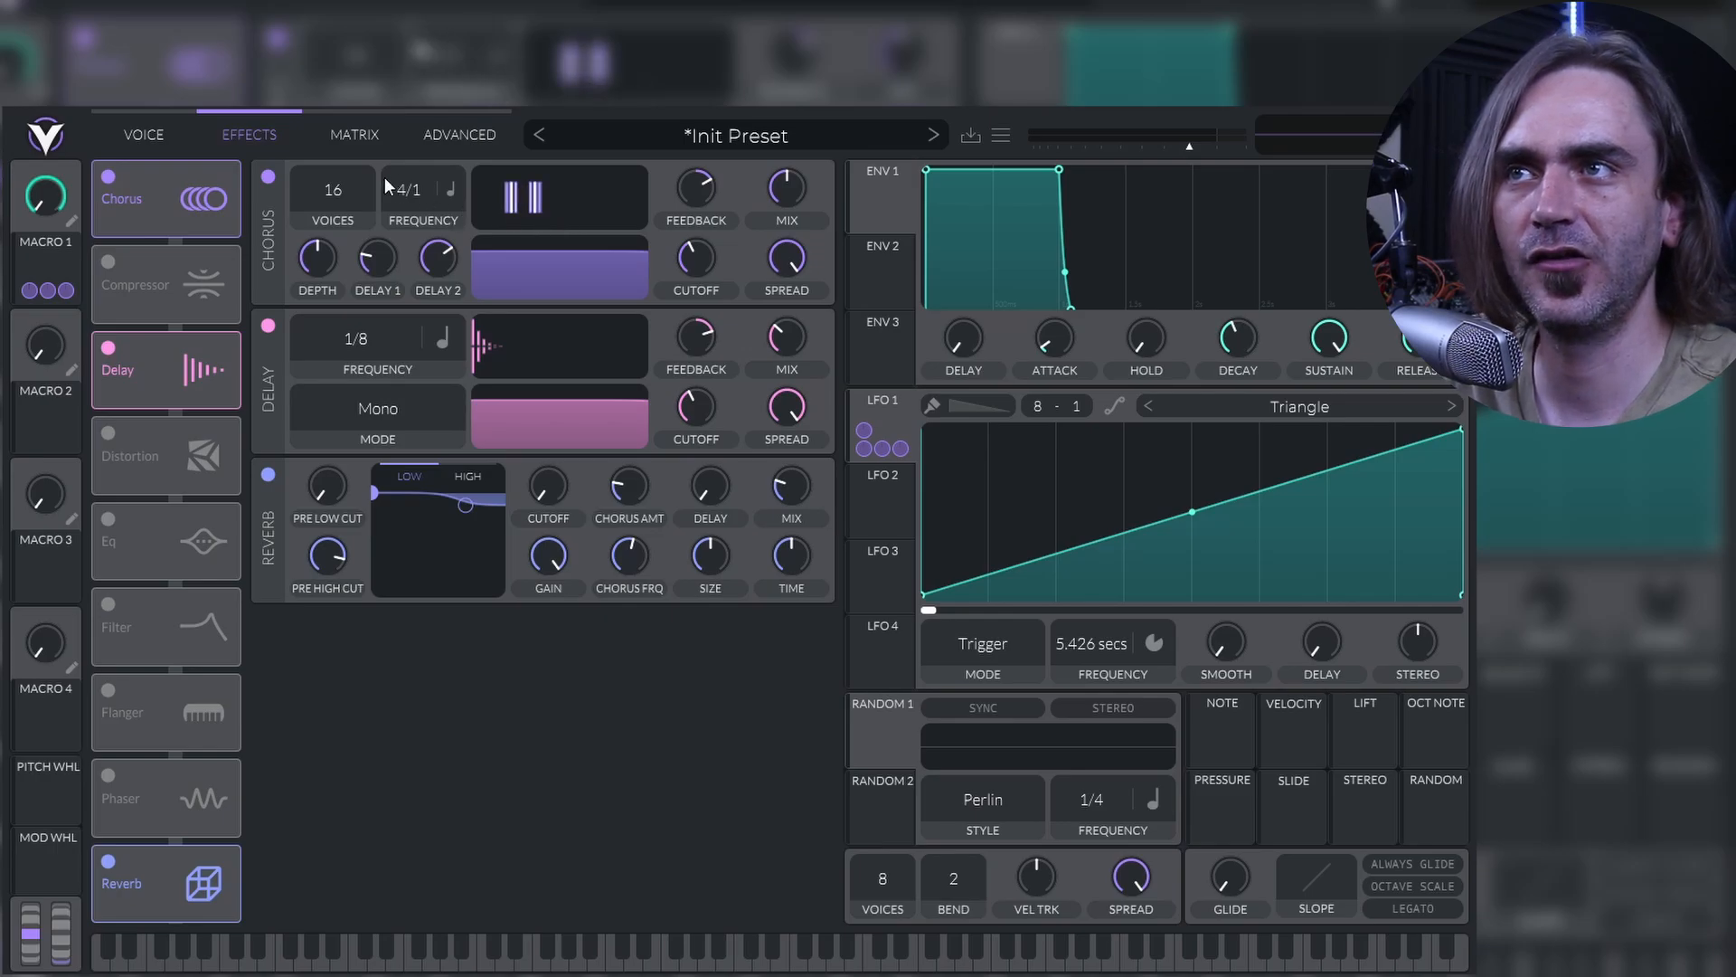
drag(392, 185, 205, 623)
drag(611, 255, 571, 300)
Step: Set the delay to Tempo Dotted timing and Ping Pong mode, and raise its filter cutoff with a narrower spread
click(442, 338)
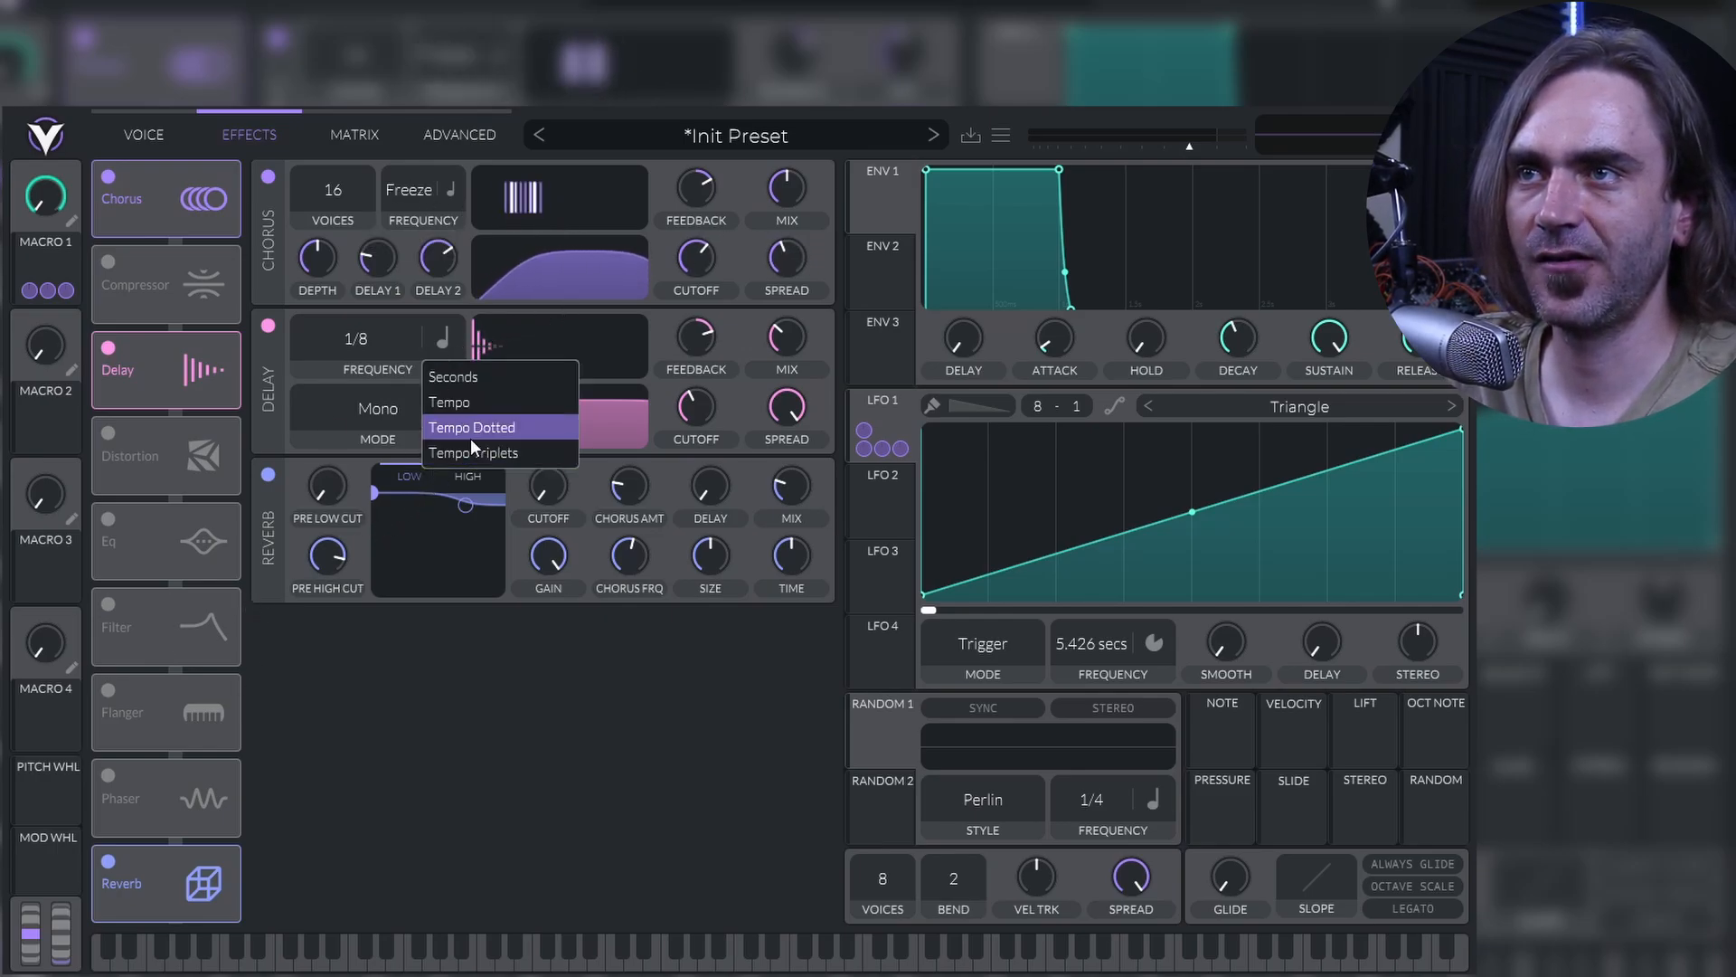
click(471, 423)
click(387, 418)
click(342, 516)
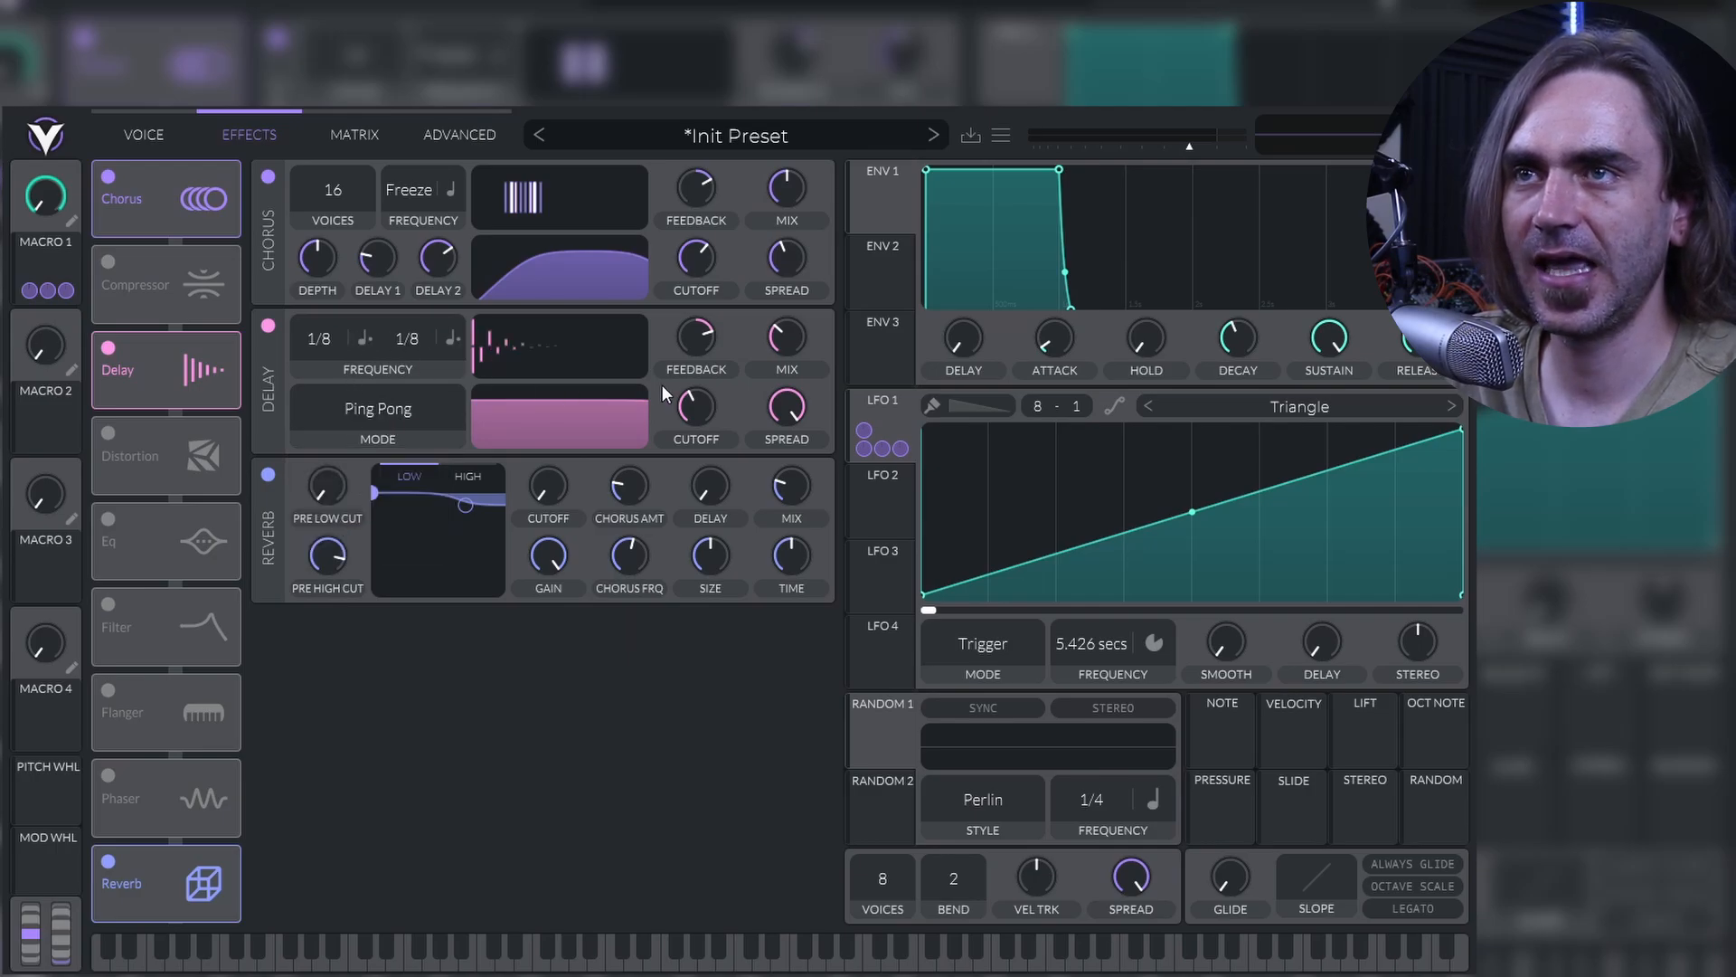
drag(610, 403, 637, 429)
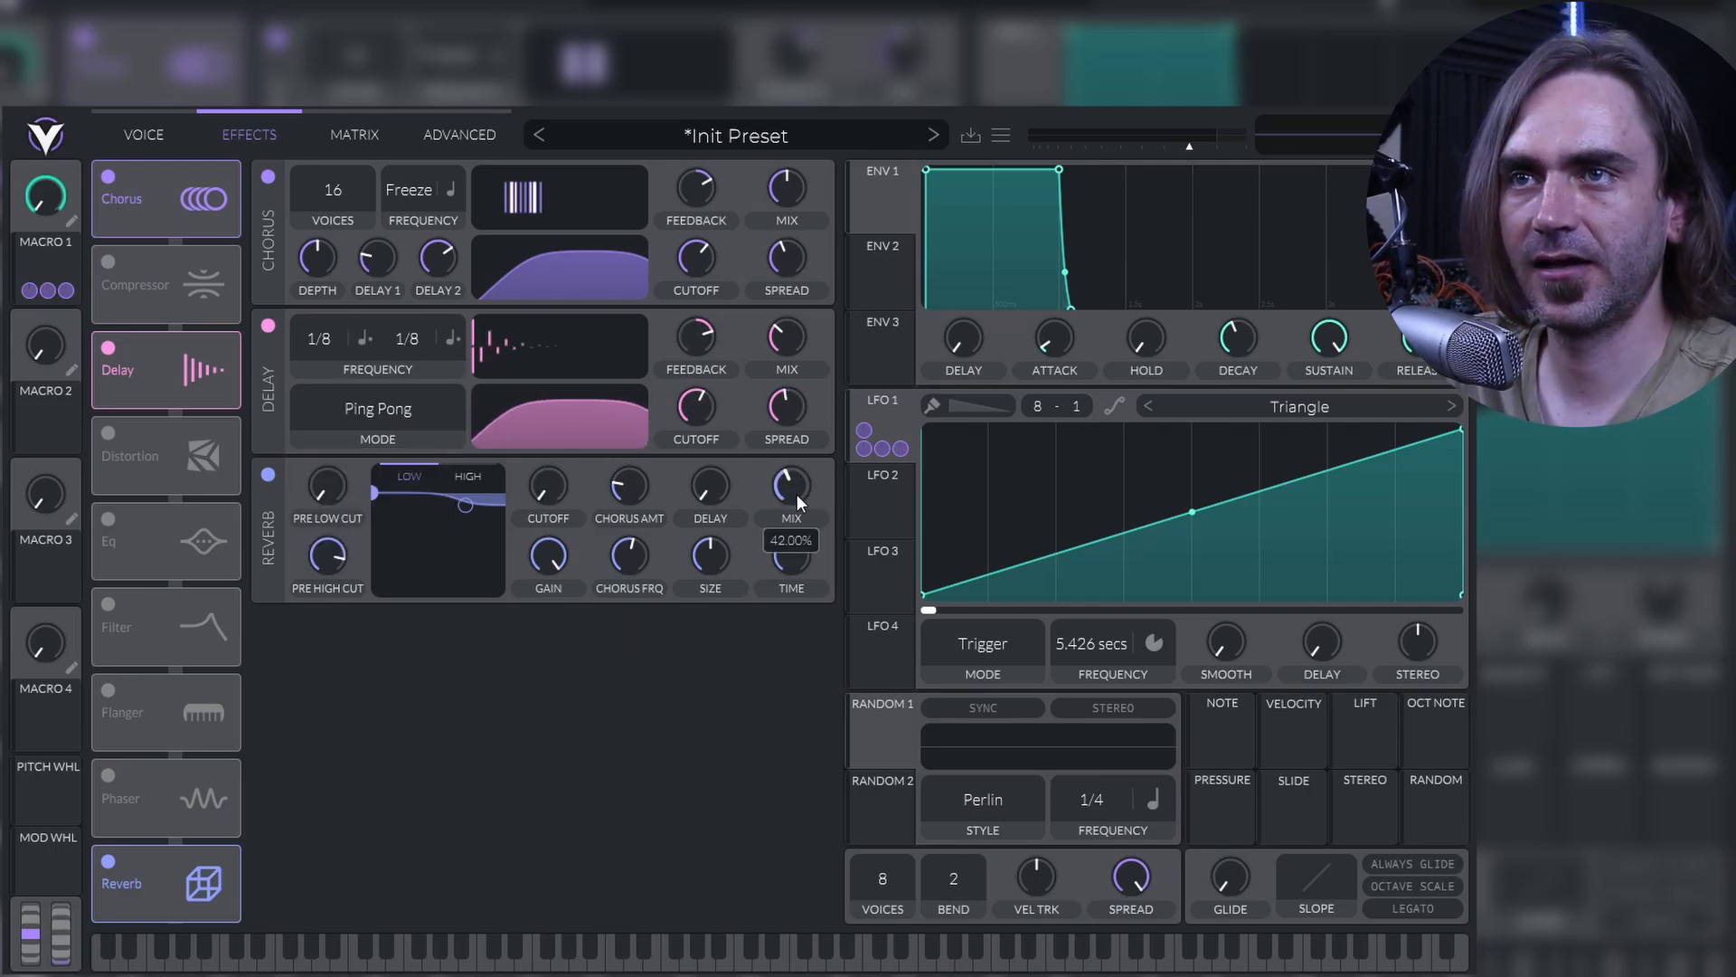
Step: Set the reverb mix to 42%, increase its size and time, and cut the lows with a higher cutoff and minimum gain
drag(716, 553, 785, 540)
drag(554, 490, 581, 411)
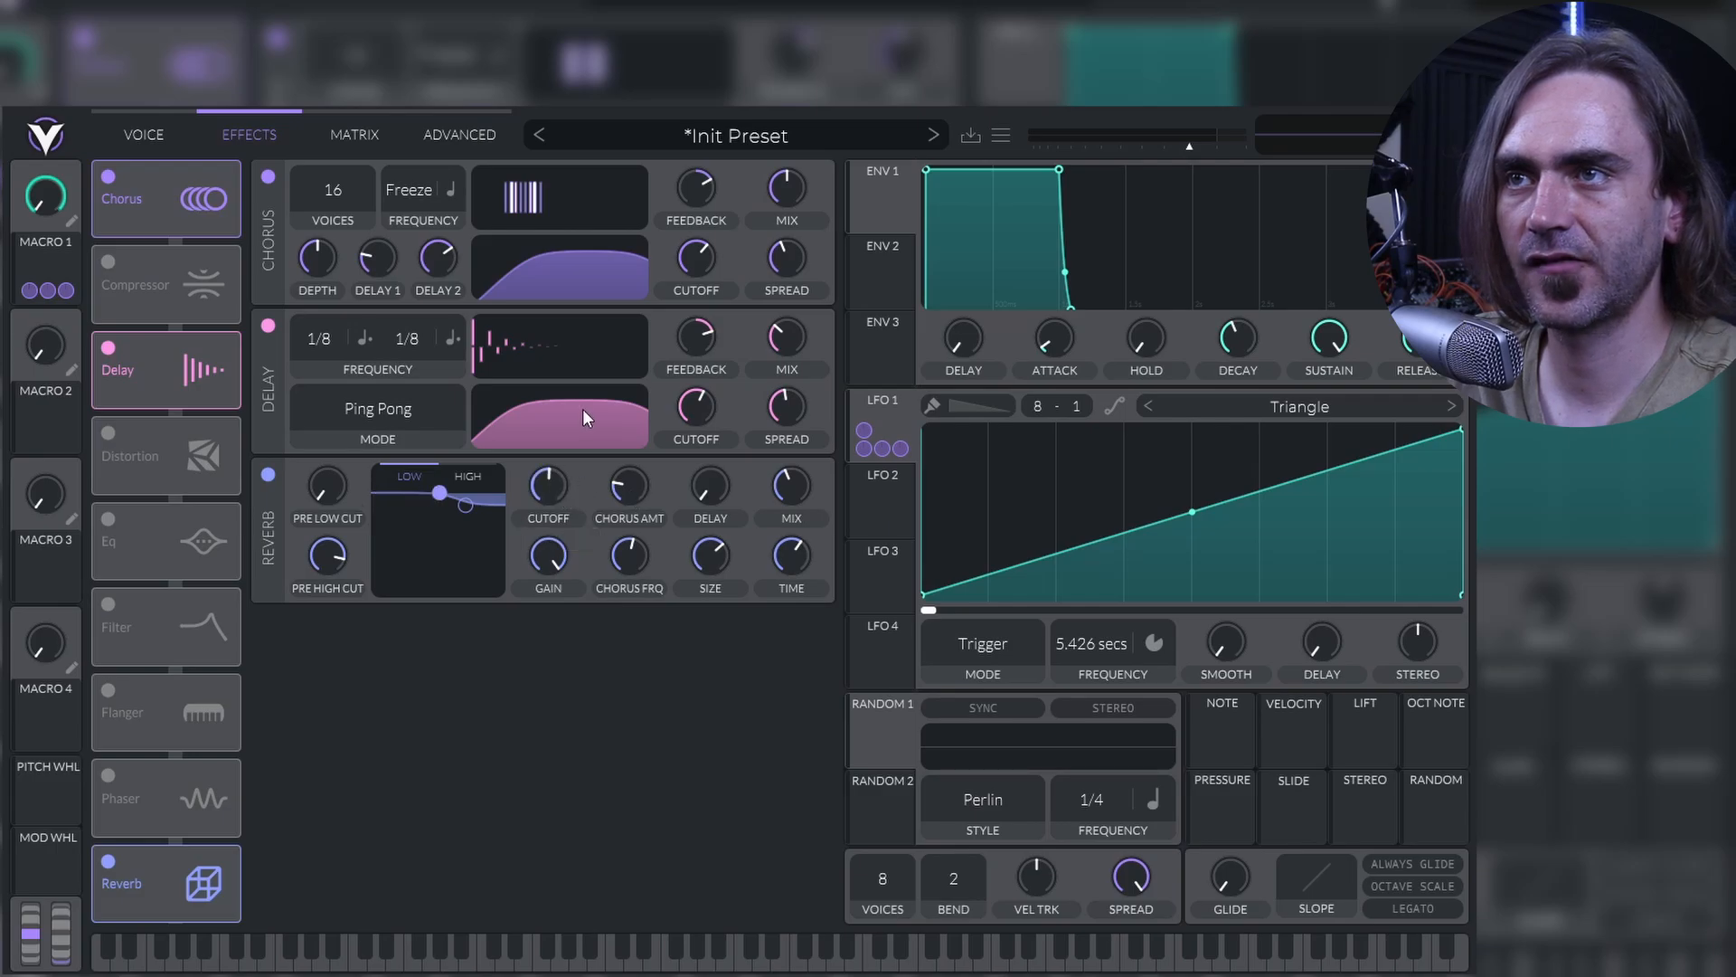
drag(562, 545, 560, 615)
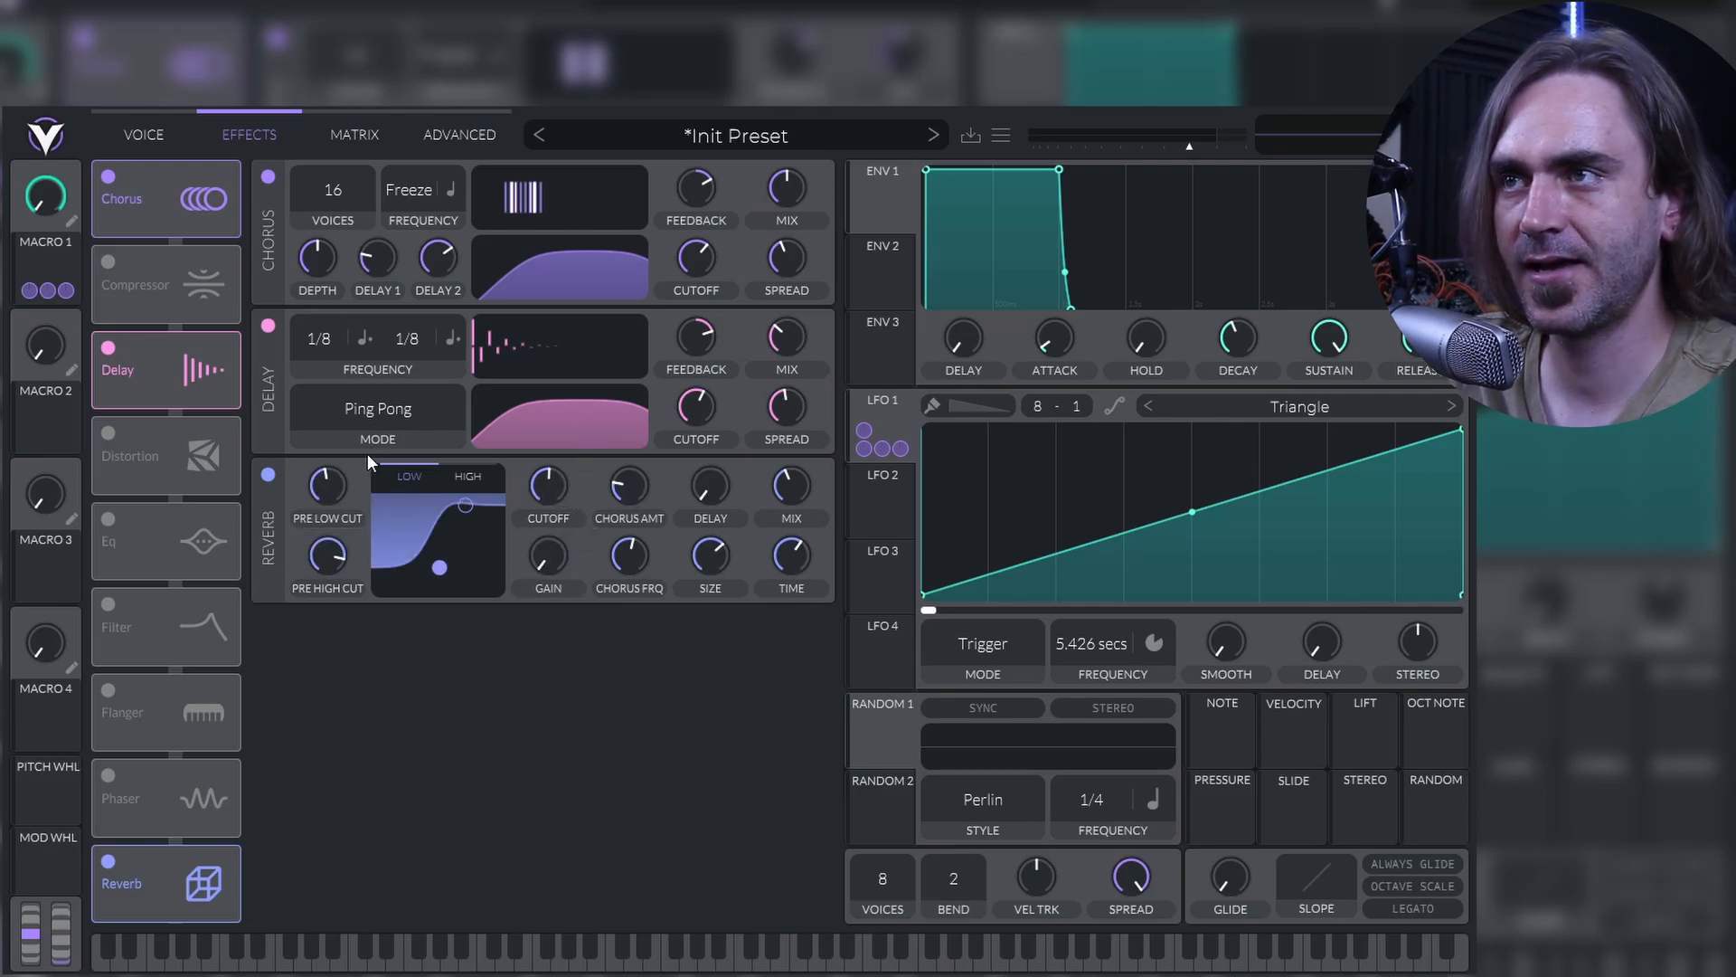
Step: Lower the effects' mix levels, reducing the chorus, the delay to about 26%, and the reverb slightly
click(148, 132)
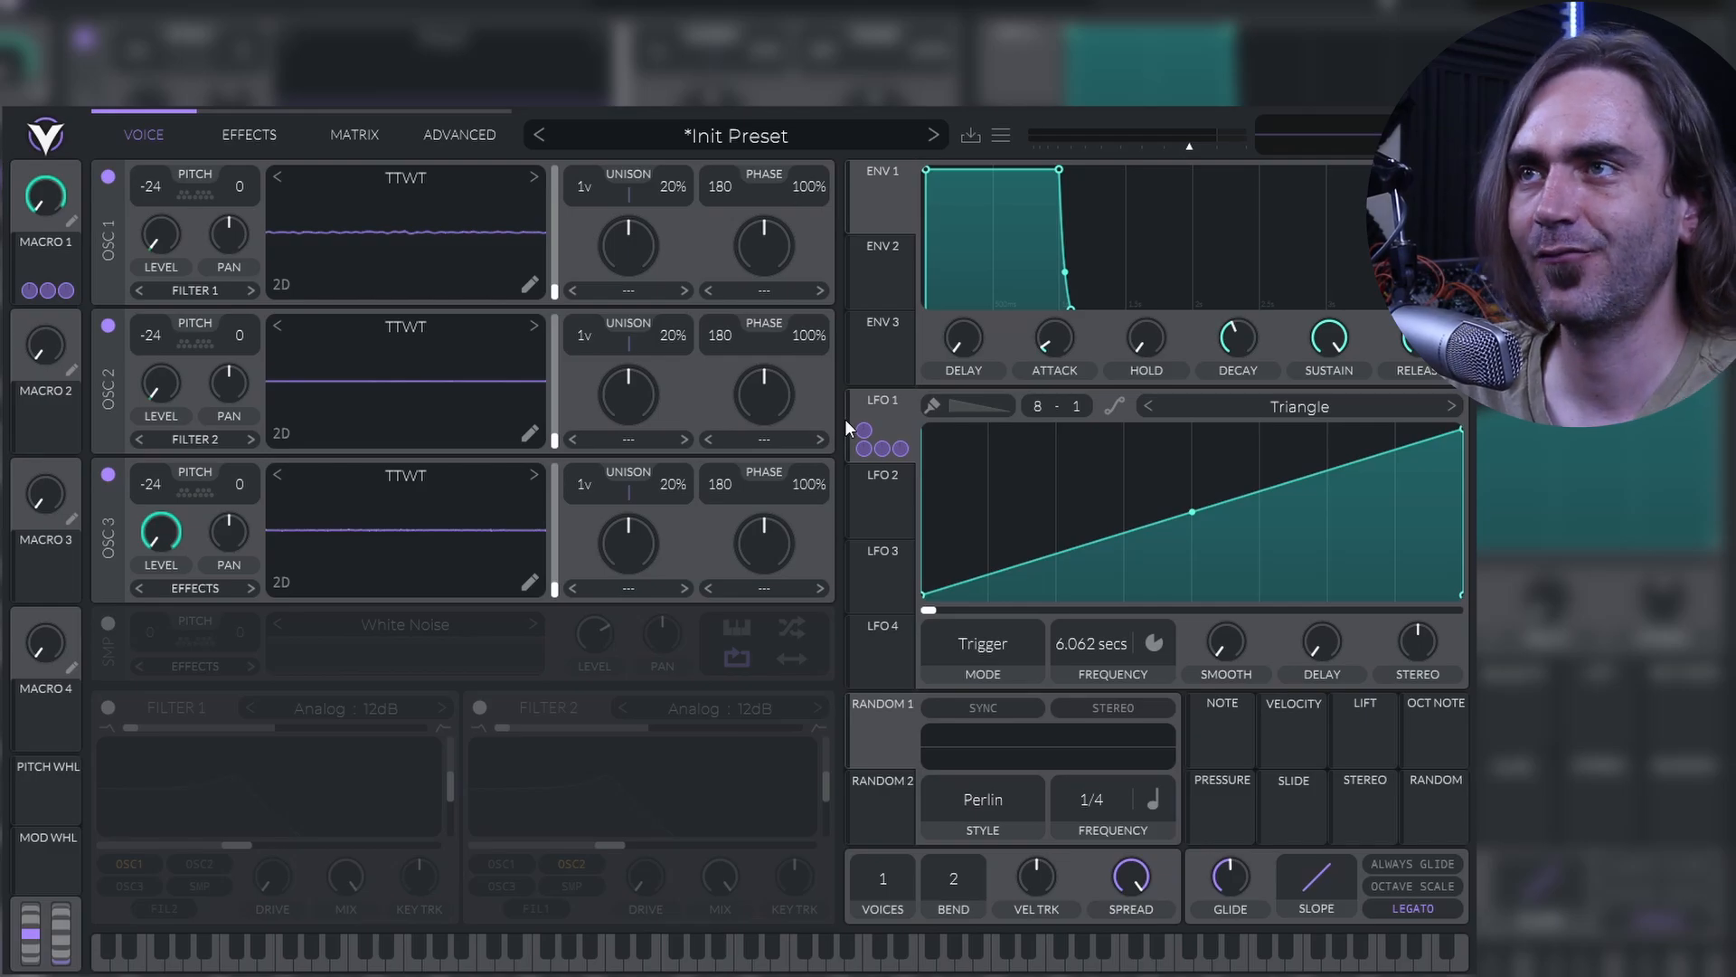
click(231, 137)
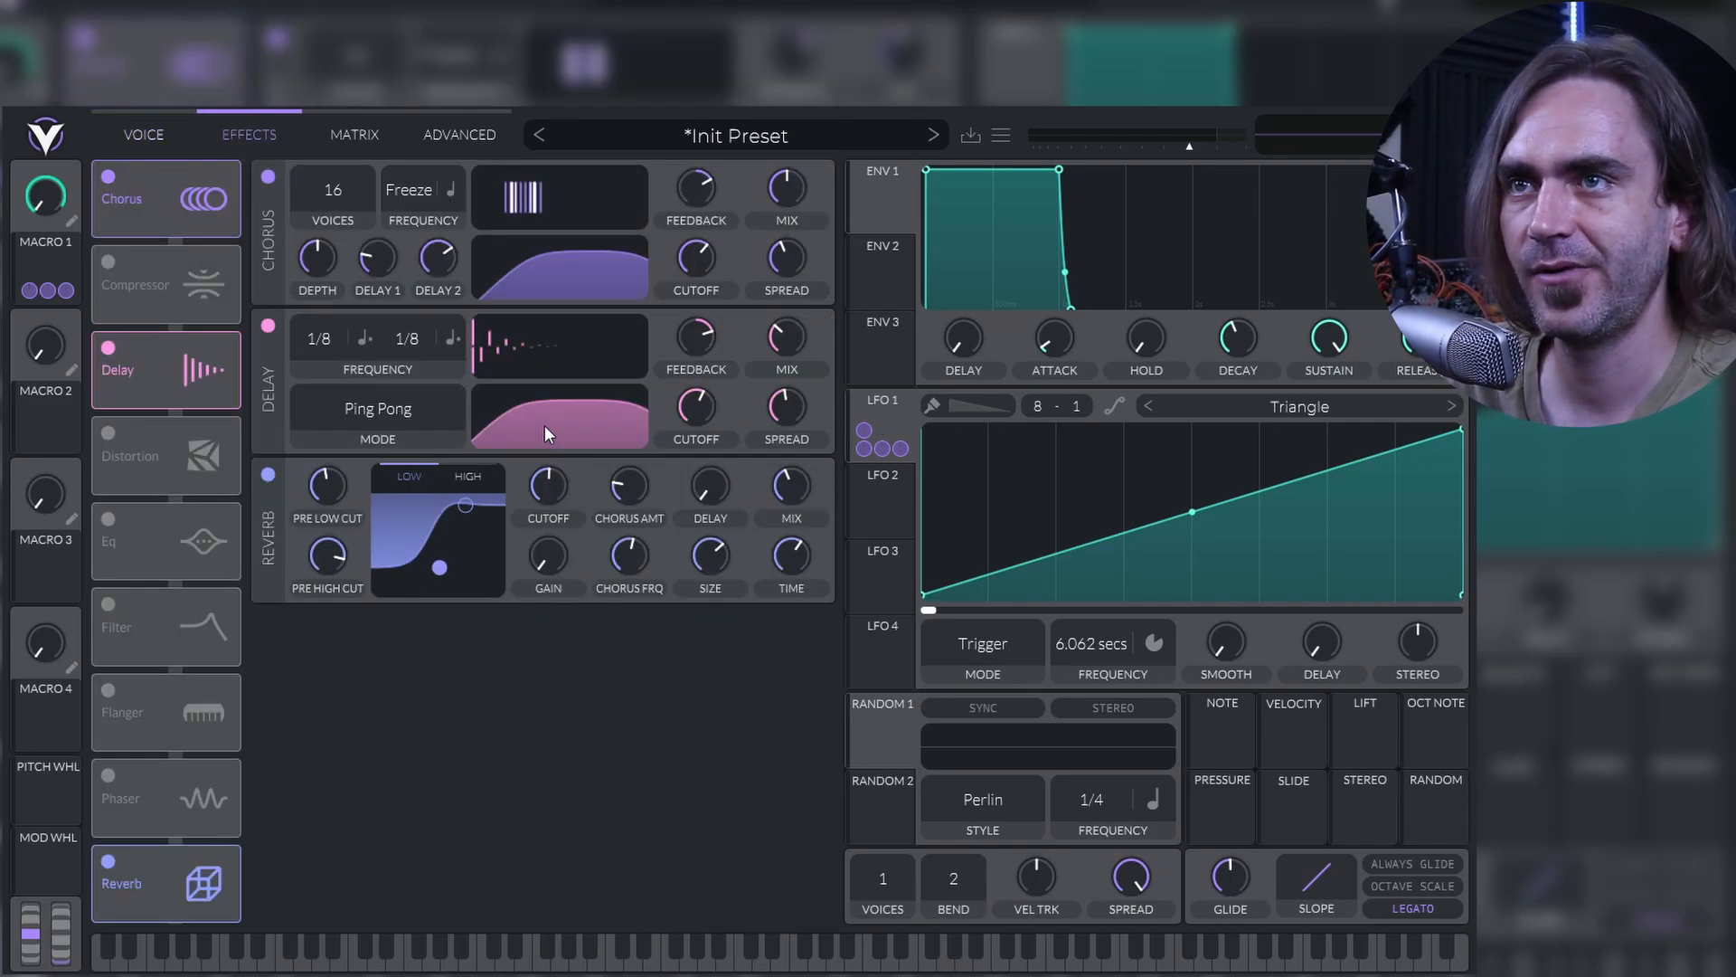
drag(783, 194, 754, 220)
drag(774, 334, 767, 373)
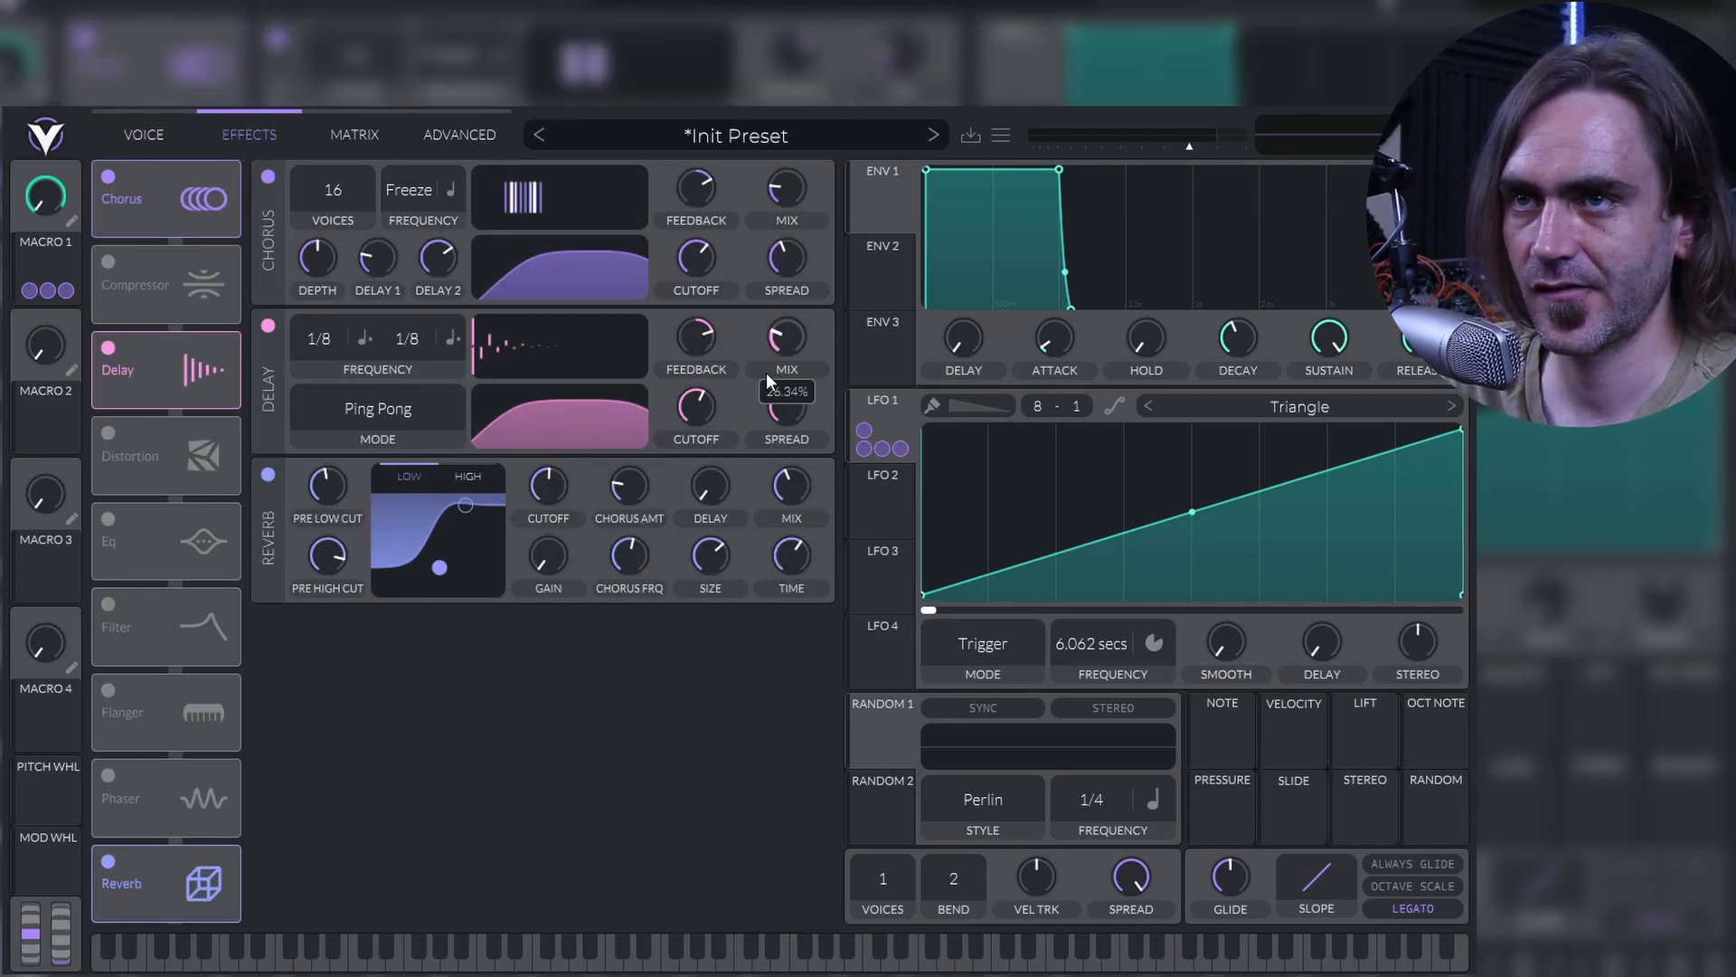
drag(781, 475, 784, 492)
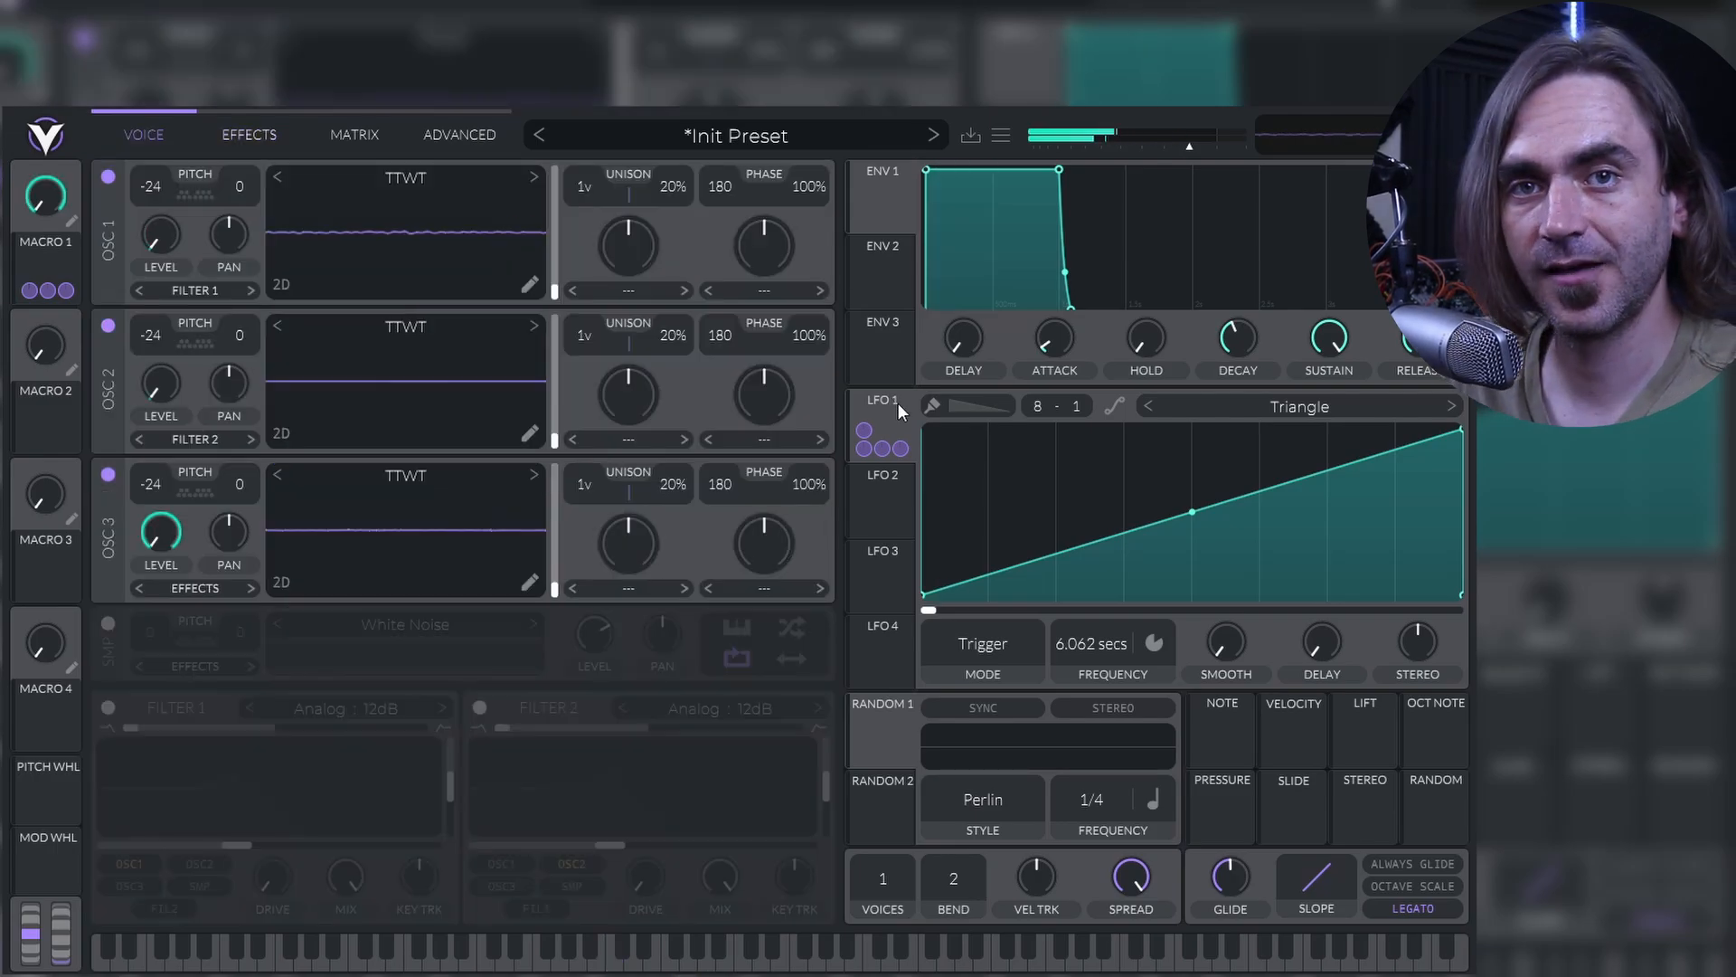
Step: Assign LFO 1 to oscillator 1's transpose and set the modulation amount to 12
click(894, 413)
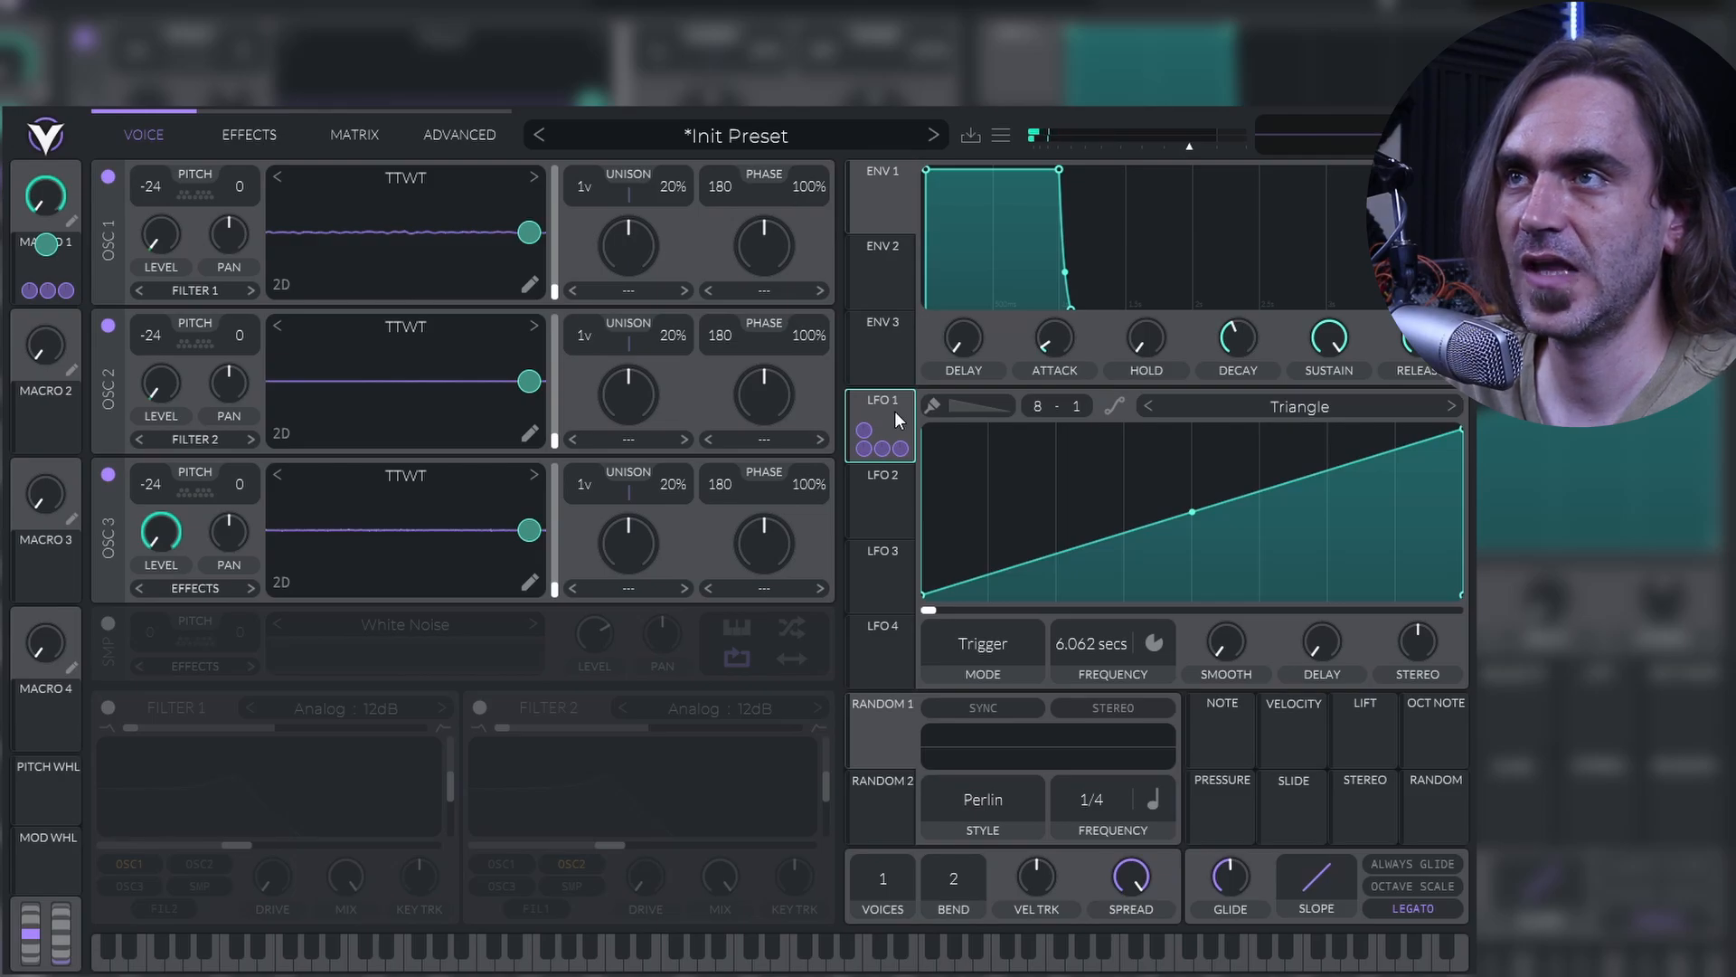
drag(894, 410, 144, 200)
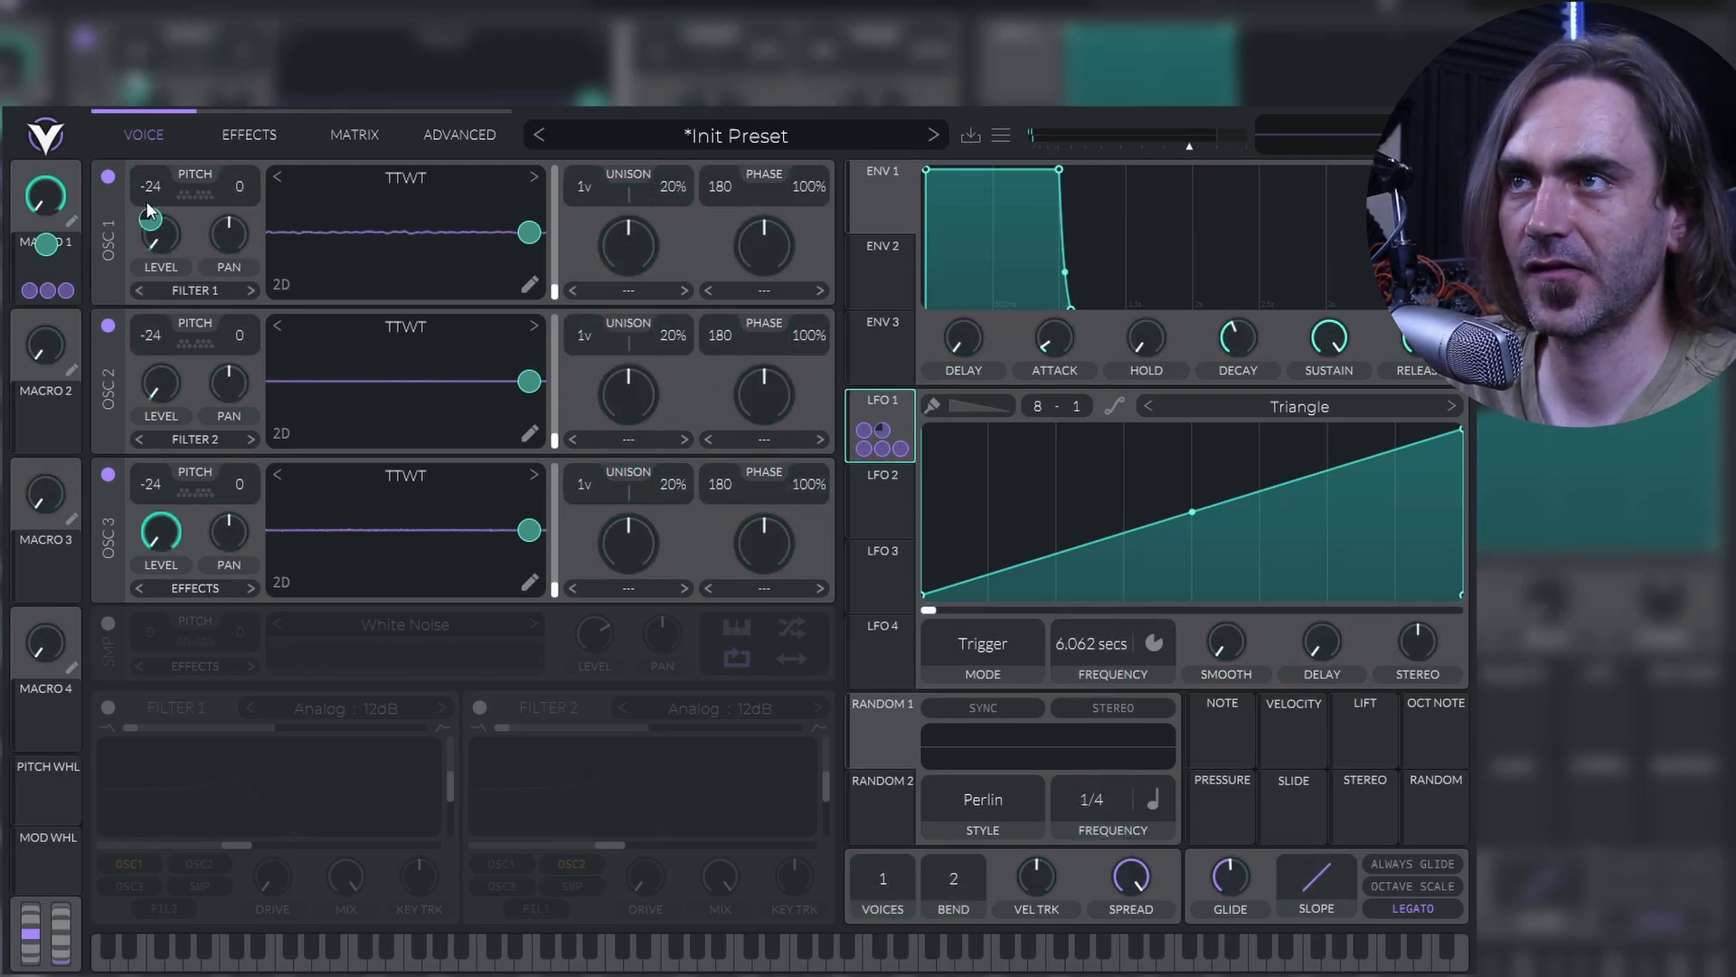
right_click(150, 225)
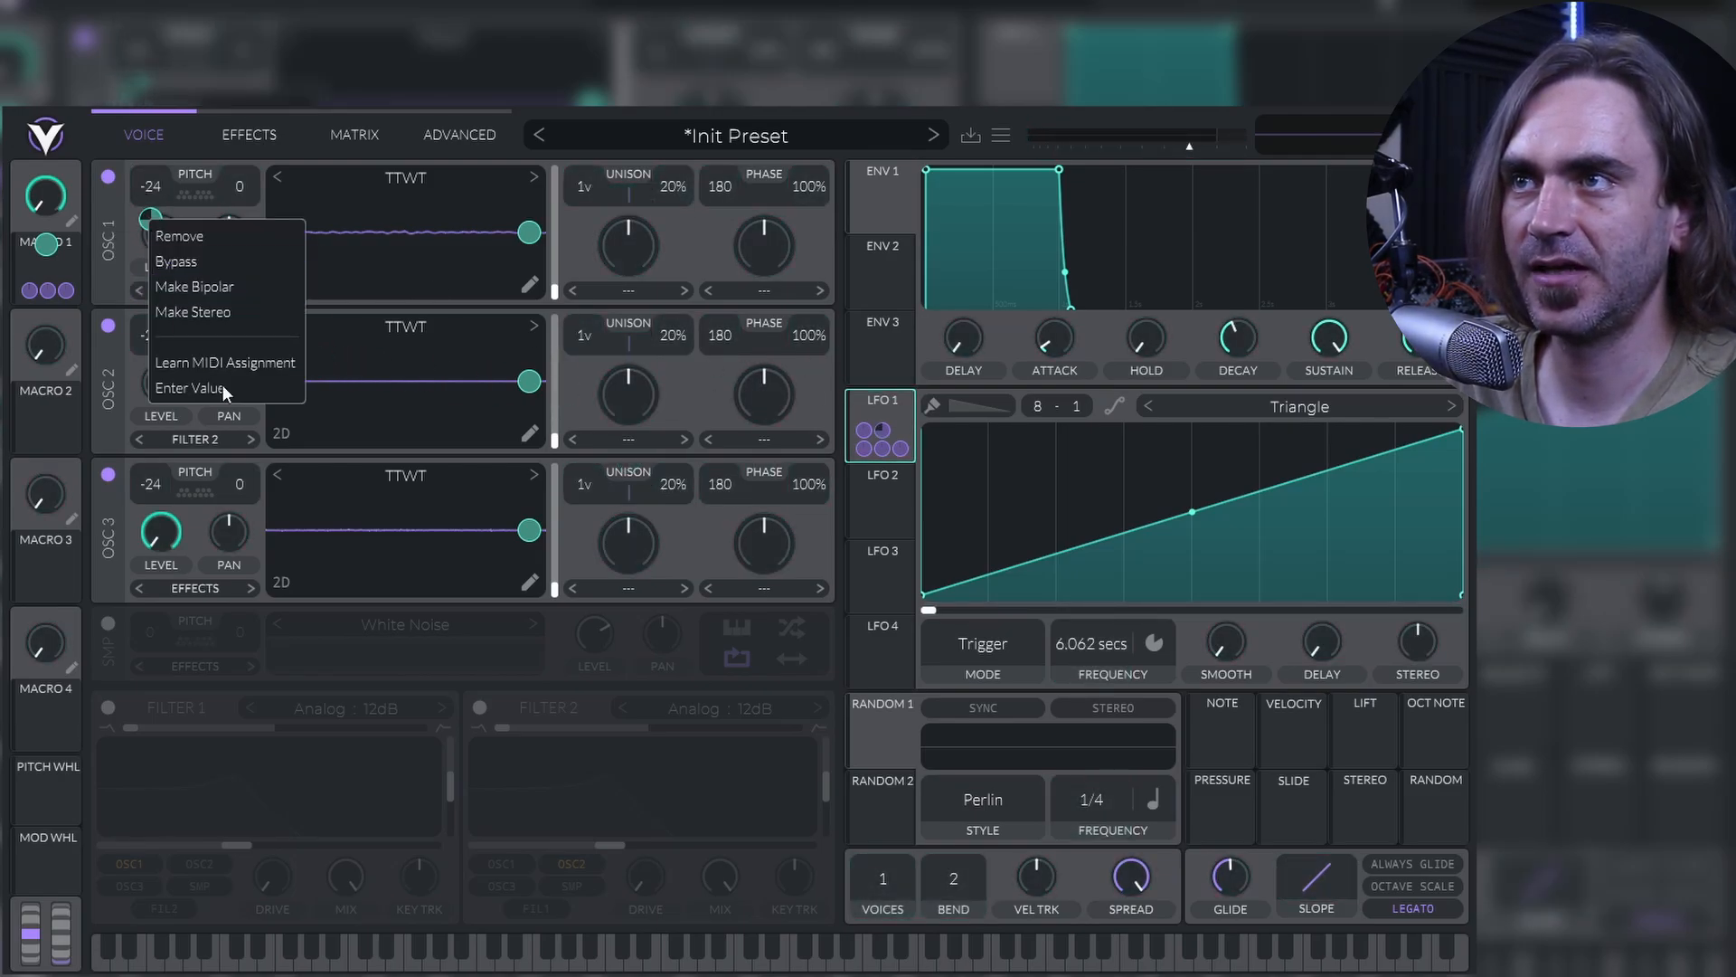
click(217, 393)
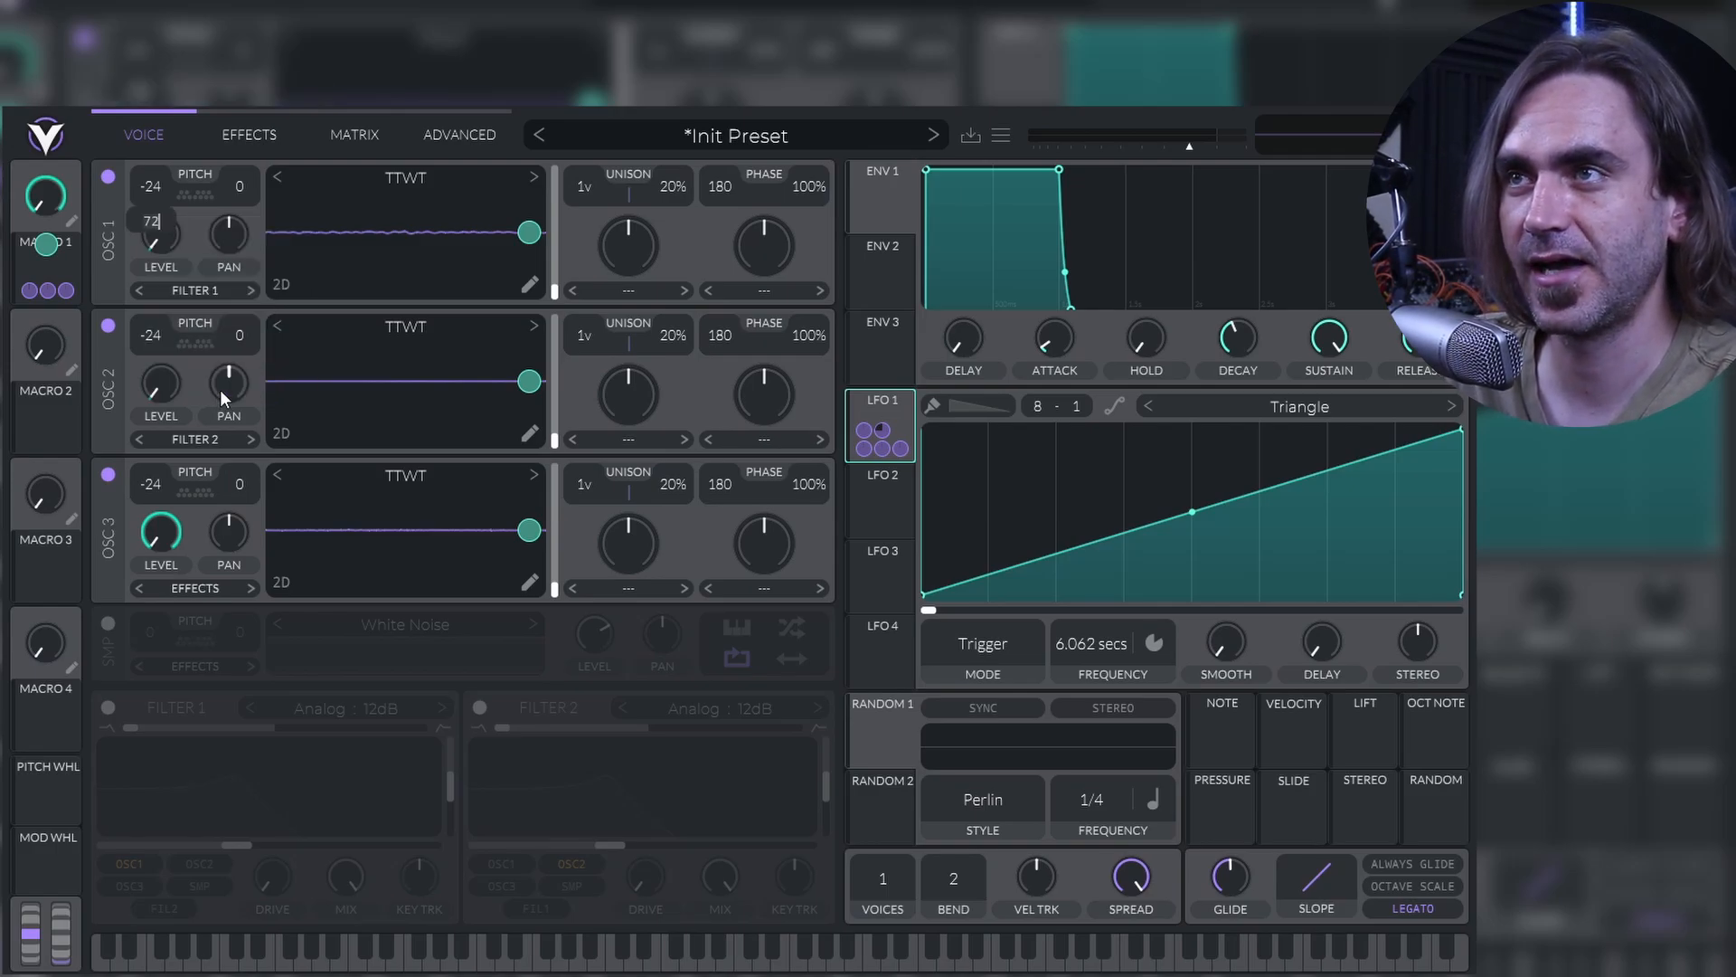
text(12)
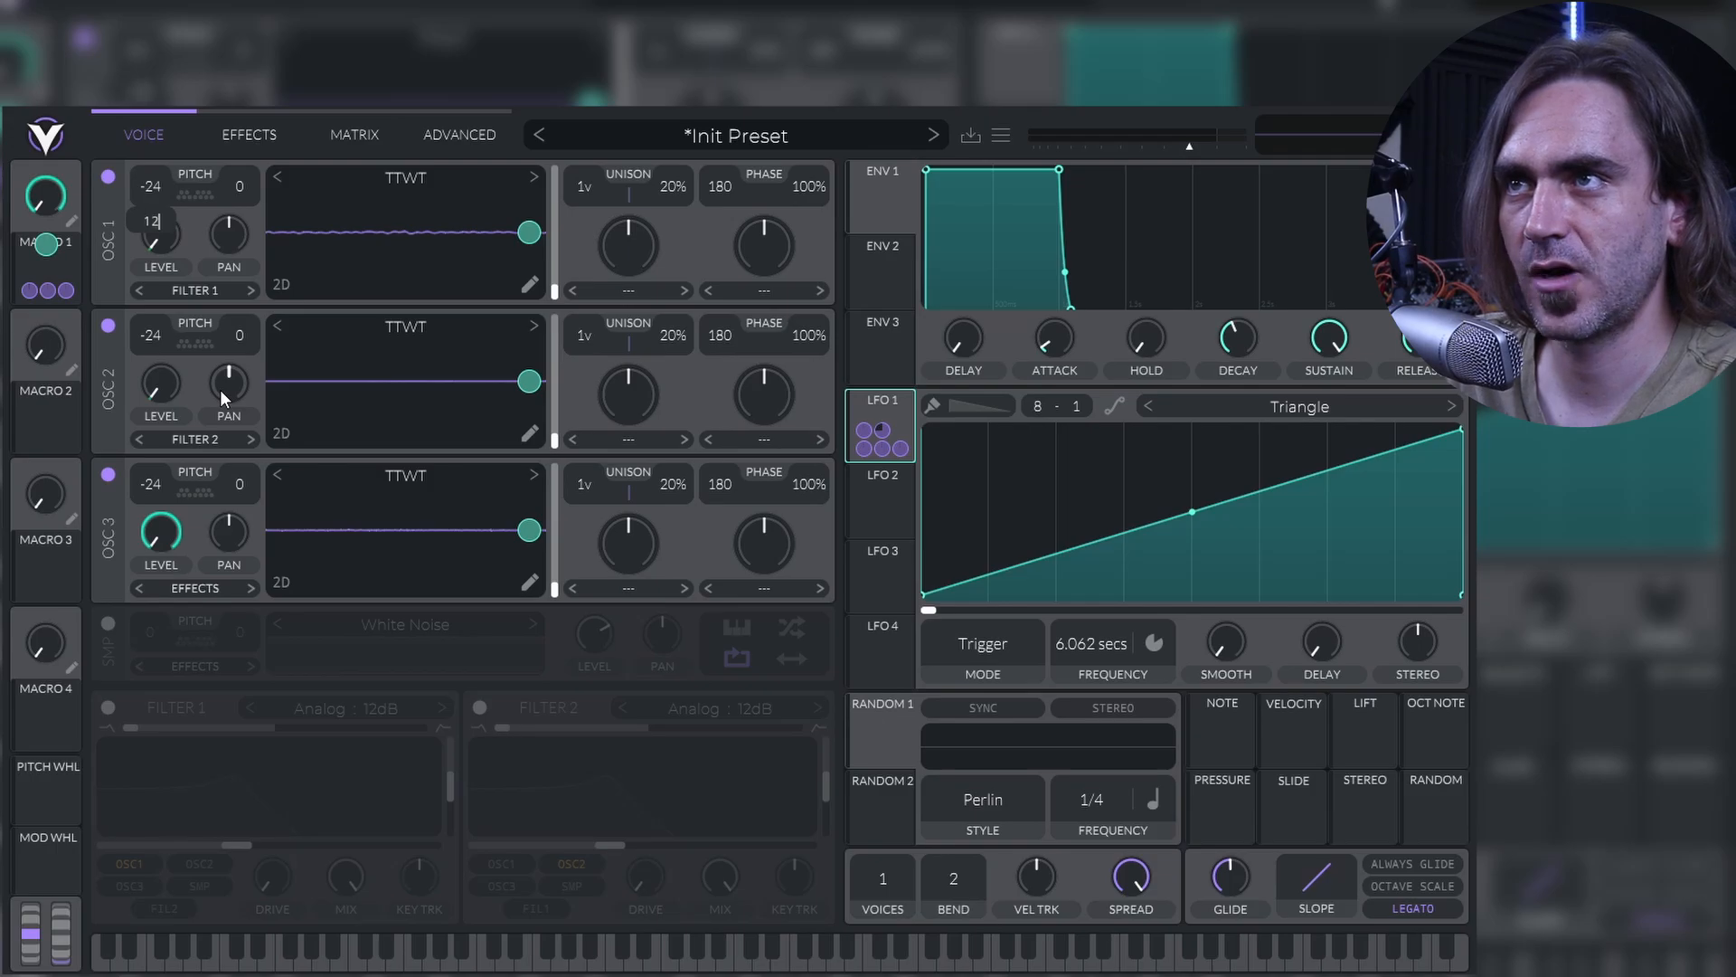
key(Return)
Step: Assign LFO 1 to oscillator 2's transpose with a modulation amount of 12
drag(882, 405, 149, 332)
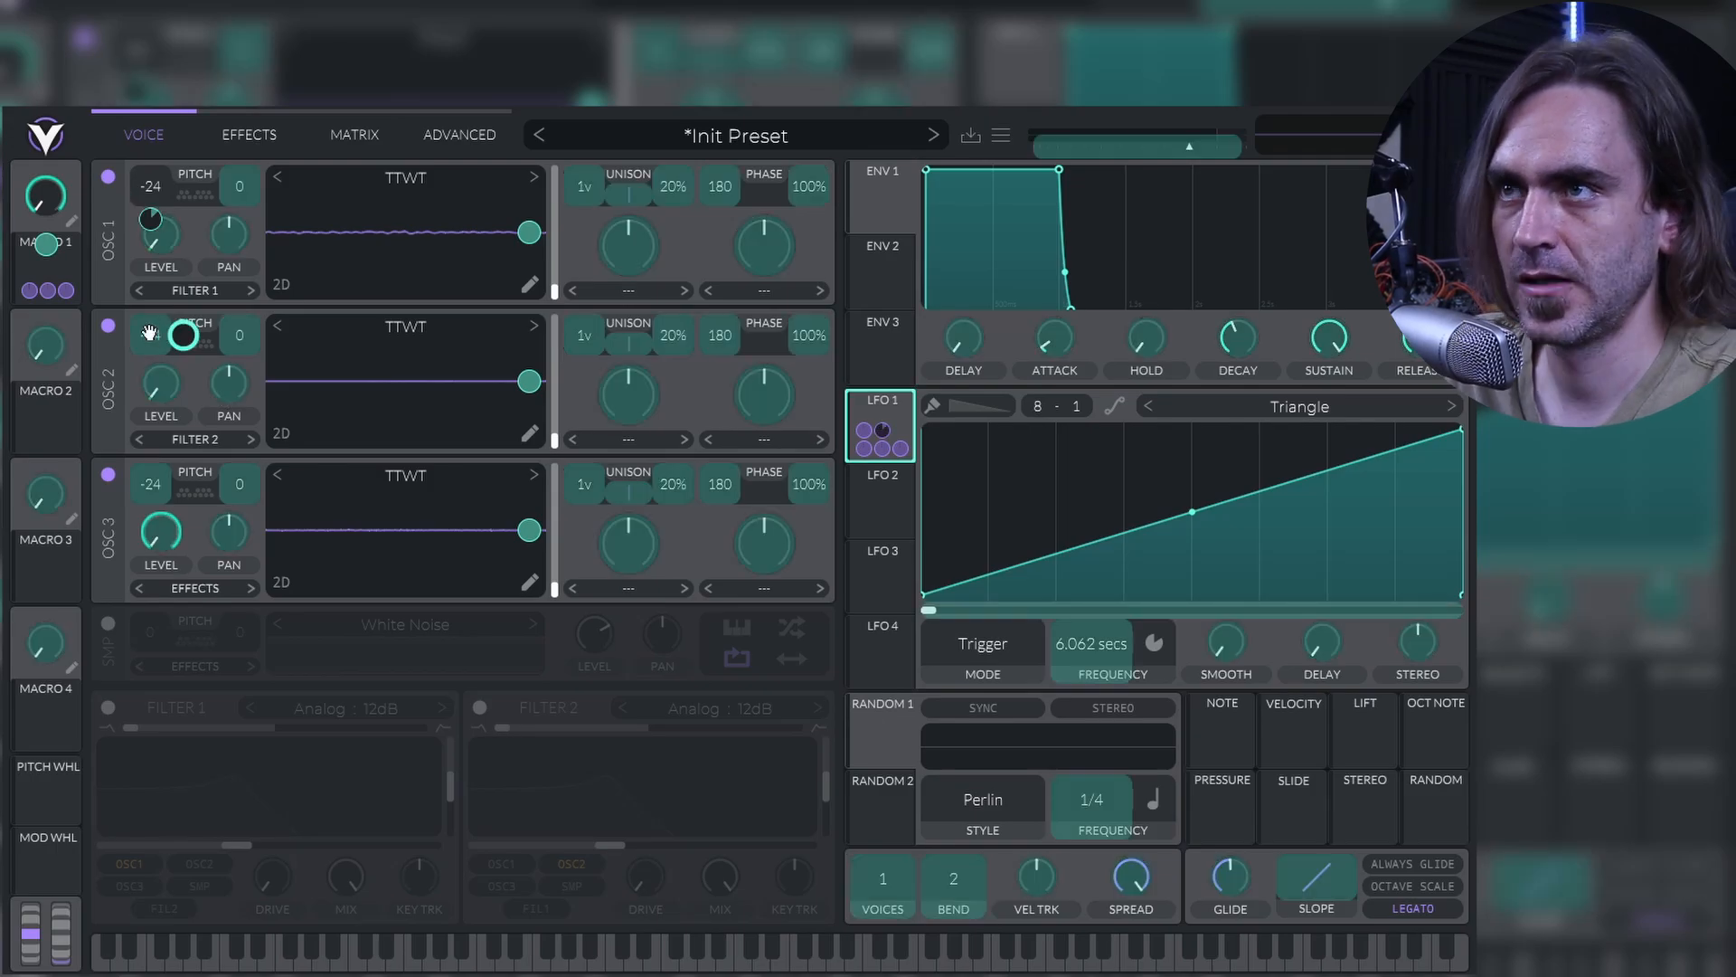
right_click(150, 368)
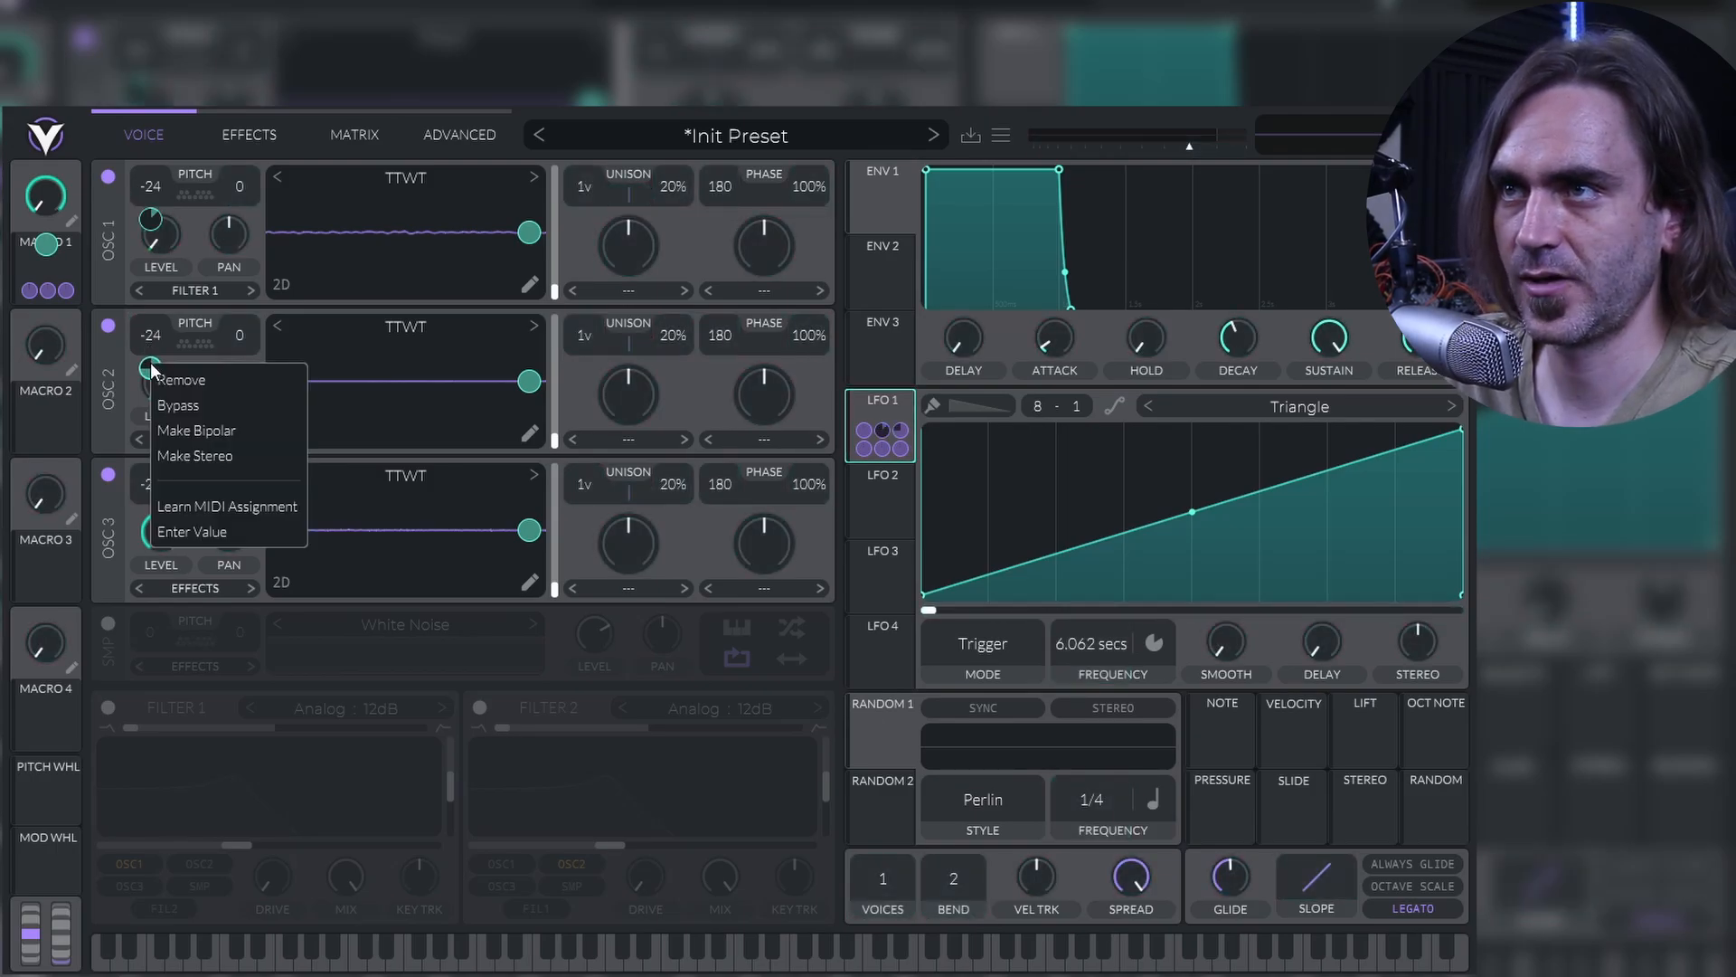
click(195, 521)
text(12)
key(Return)
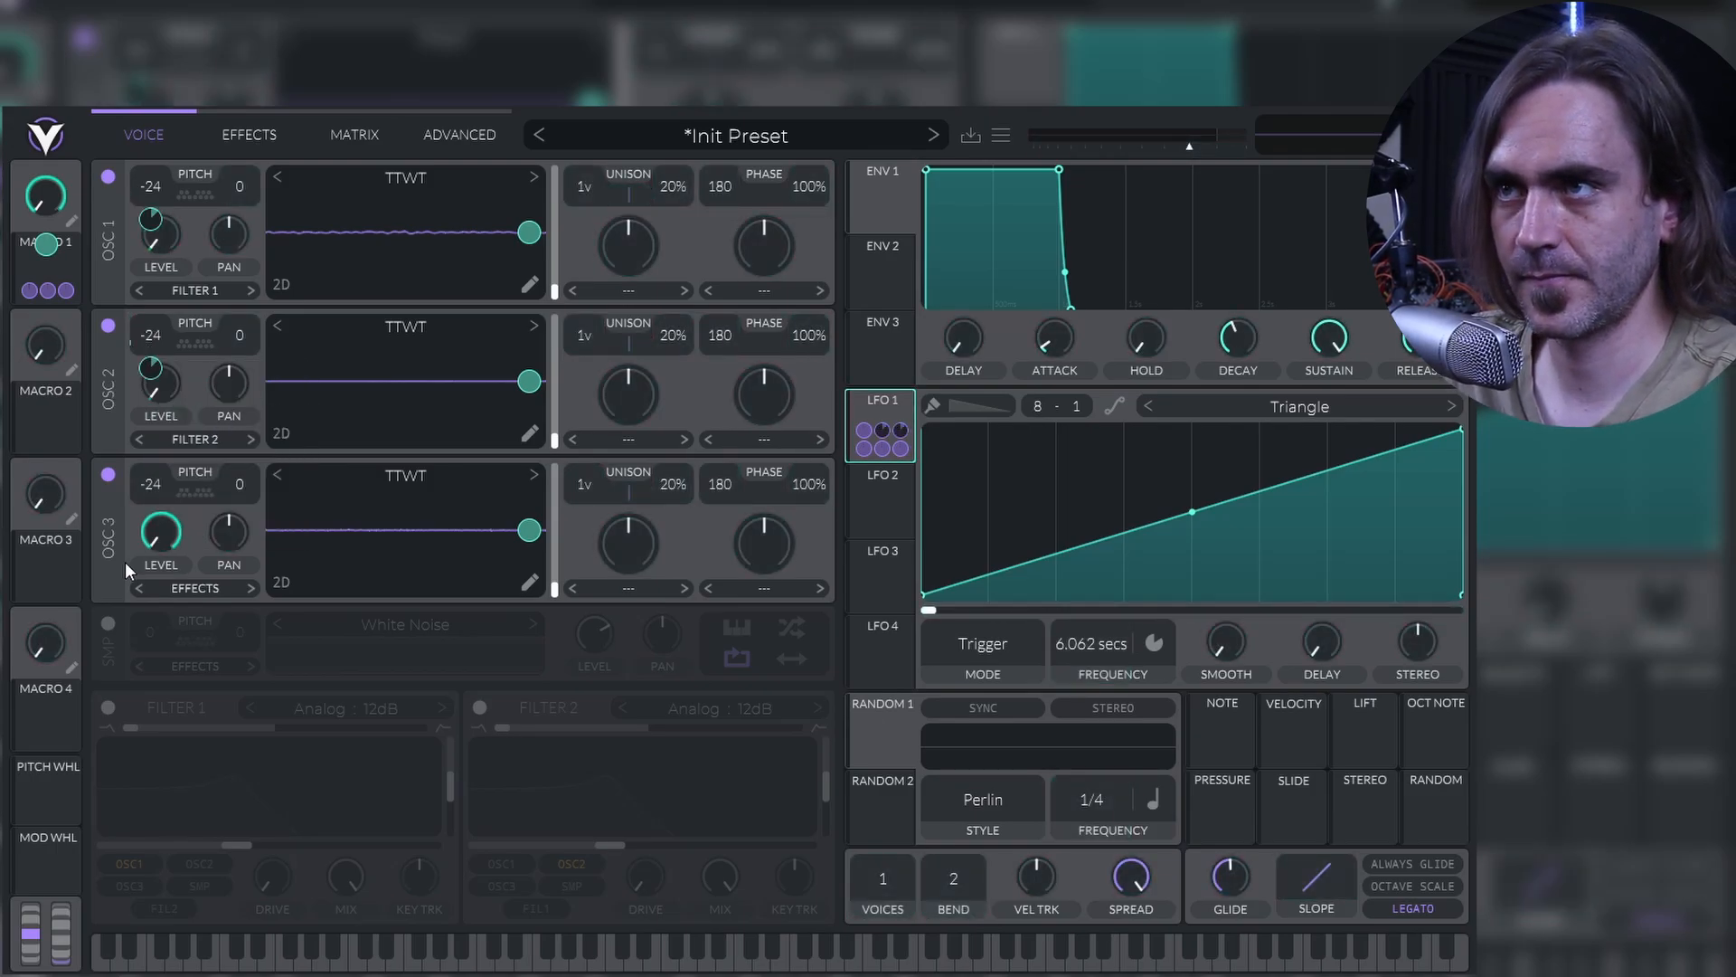
Step: Assign LFO 1 to oscillator 3's transpose with the same modulation amount as the other two oscillators
drag(882, 405, 143, 494)
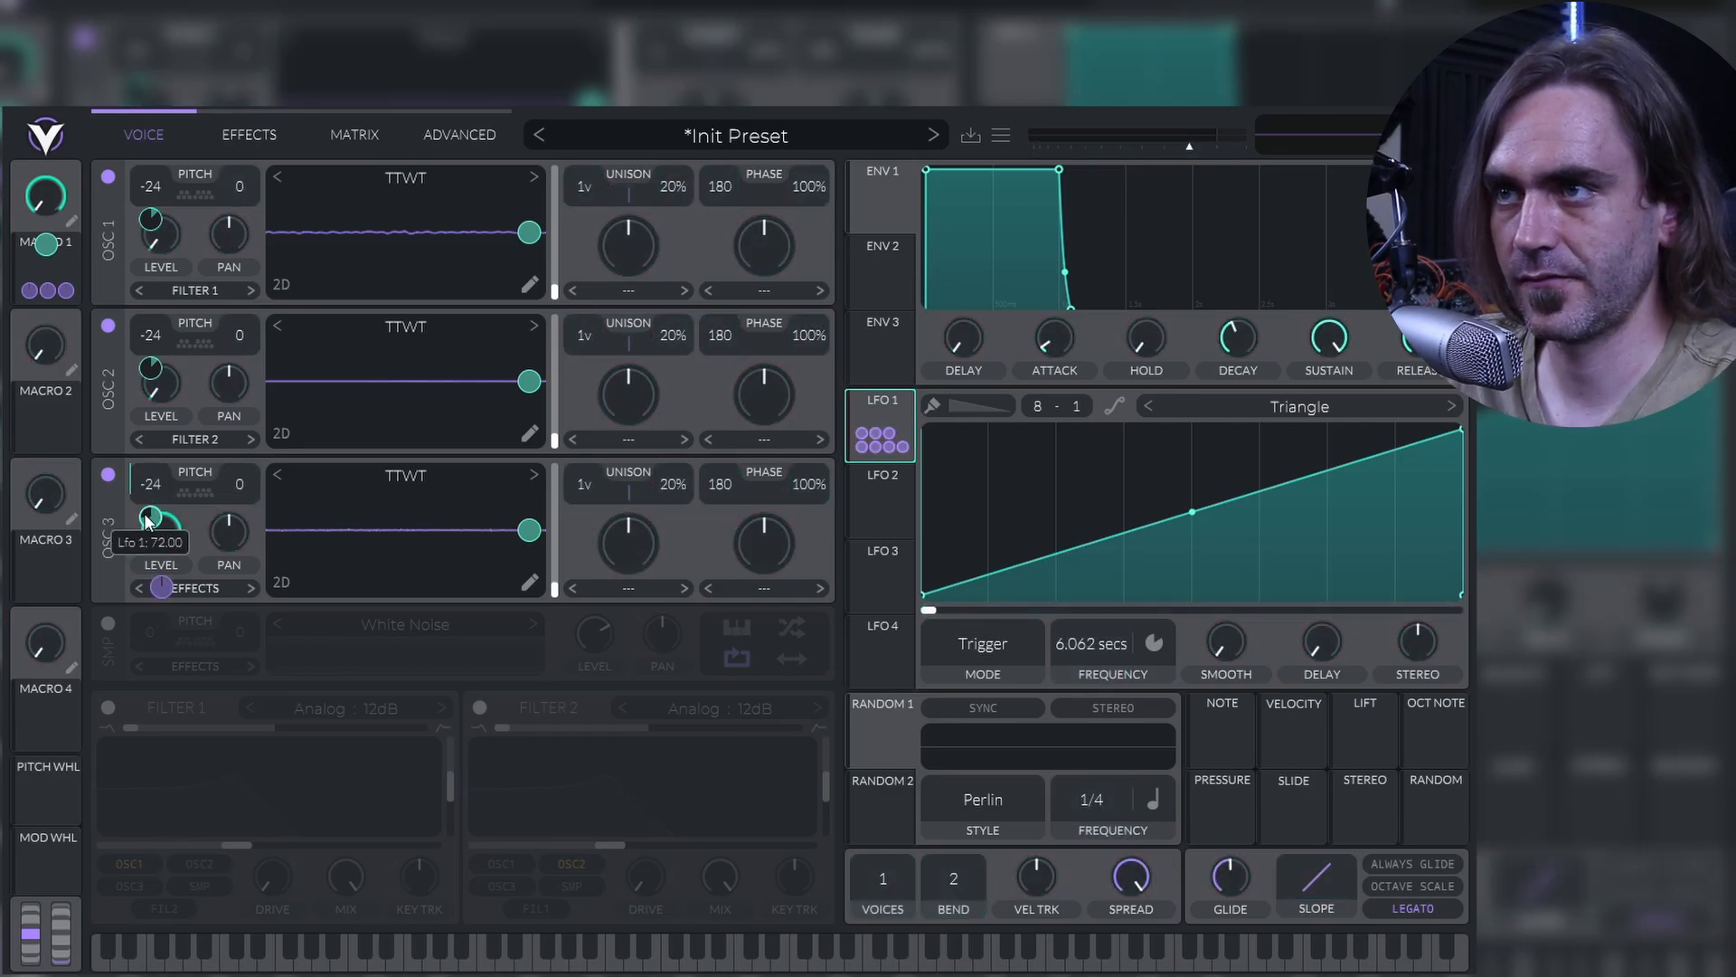
right_click(147, 512)
click(214, 617)
Step: Set the remap grid of the LFO 1 to Osc 1 Transpose modulation to 3 by 12
click(353, 134)
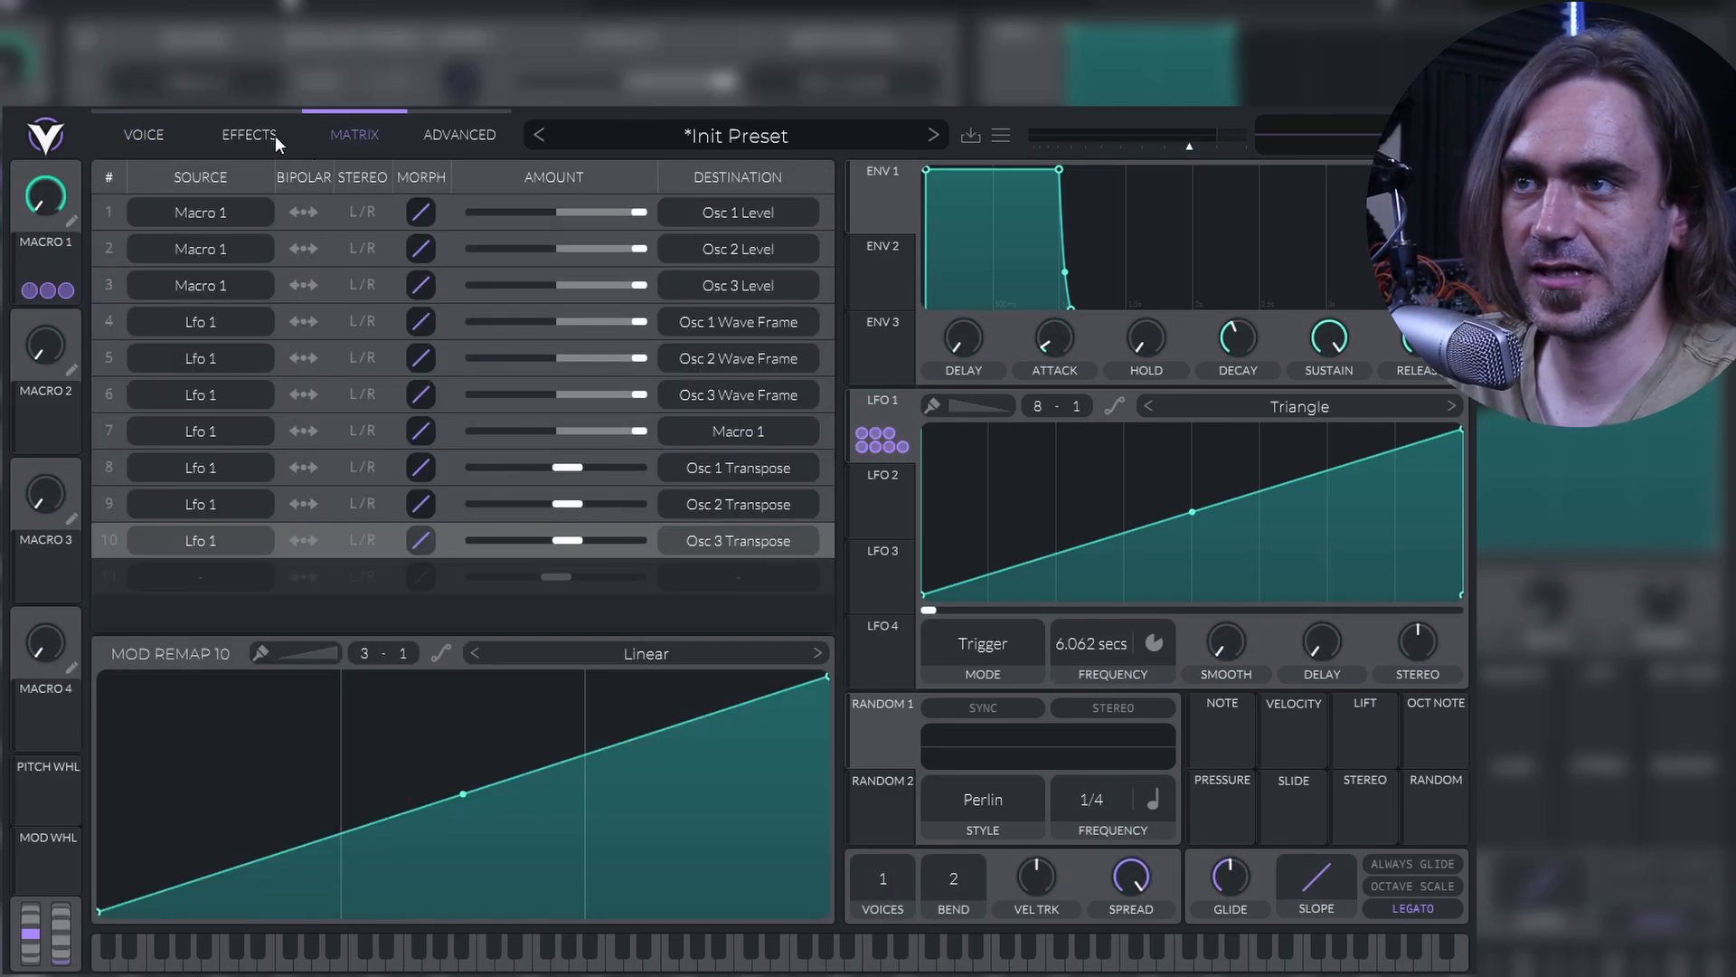
click(826, 470)
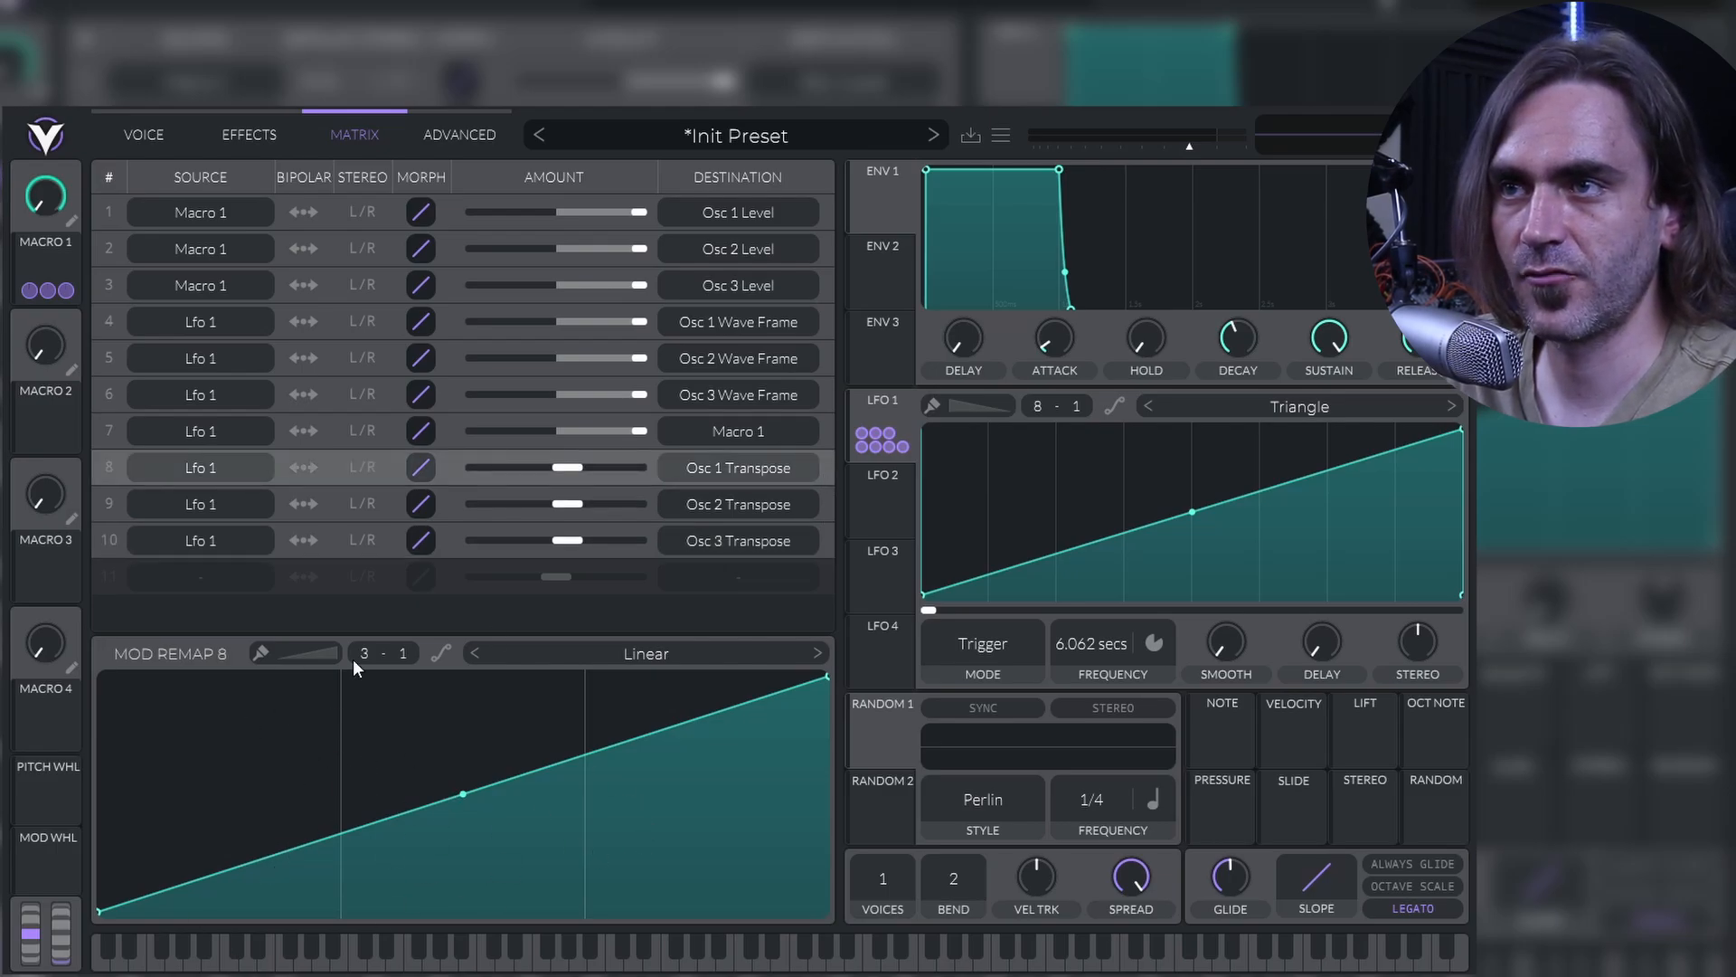
drag(354, 661, 354, 657)
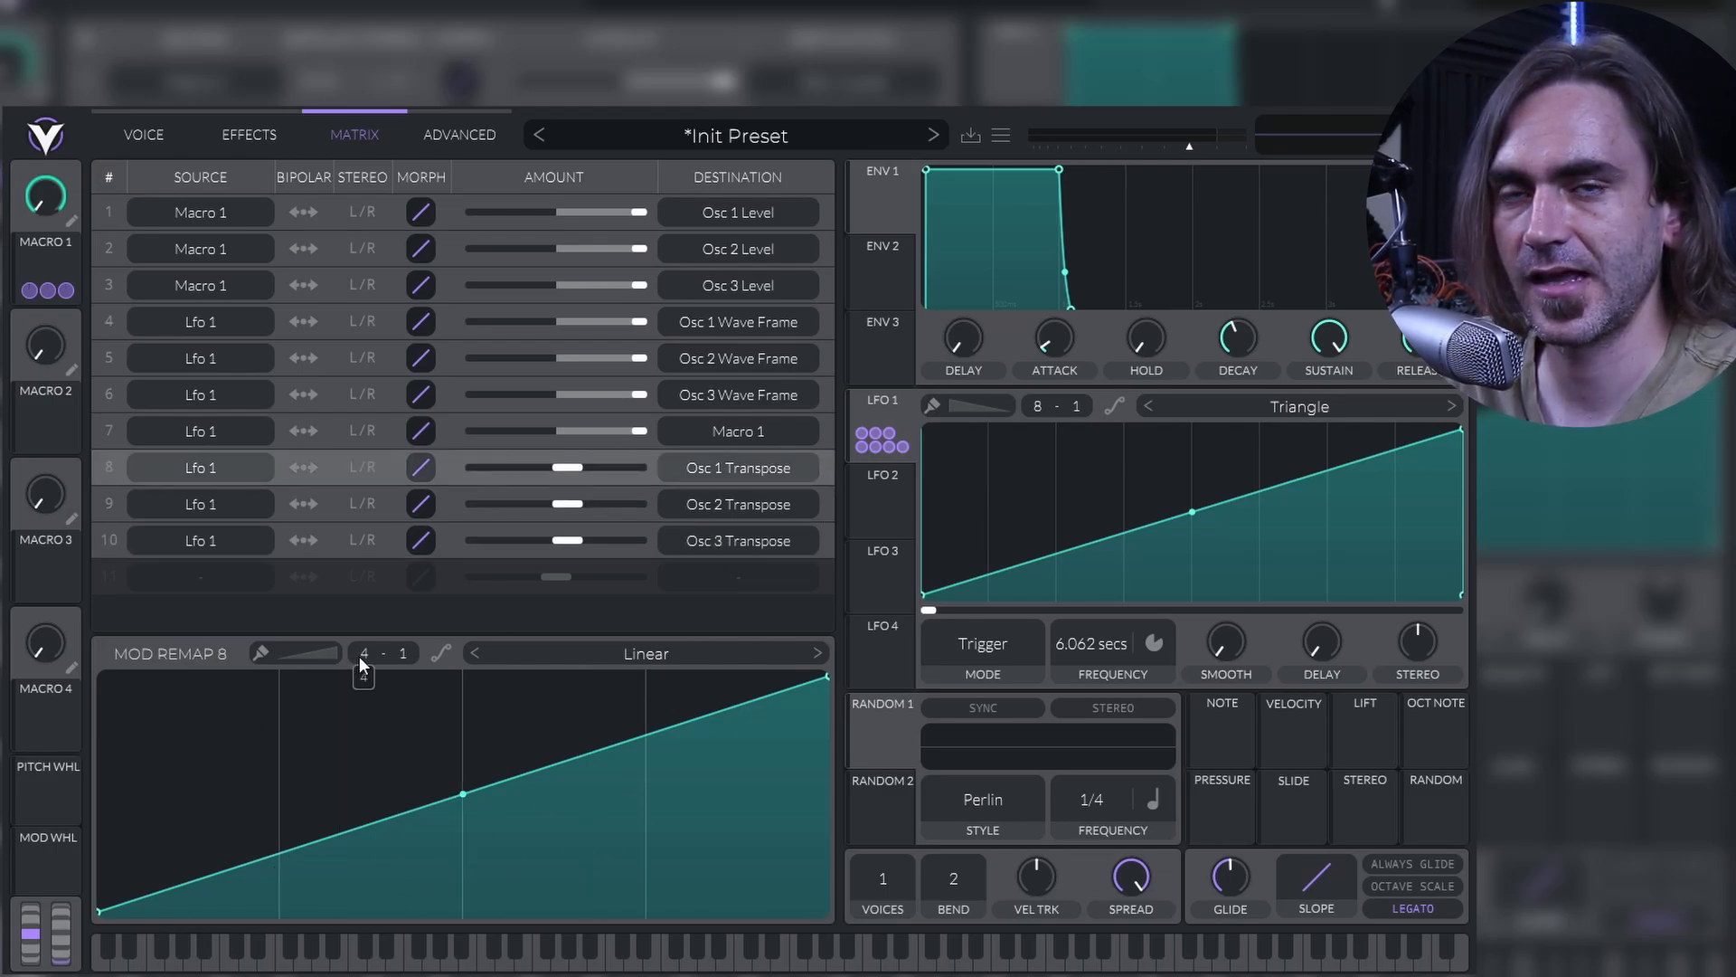
scroll(362, 655, down, 1)
scroll(404, 654, up, 8)
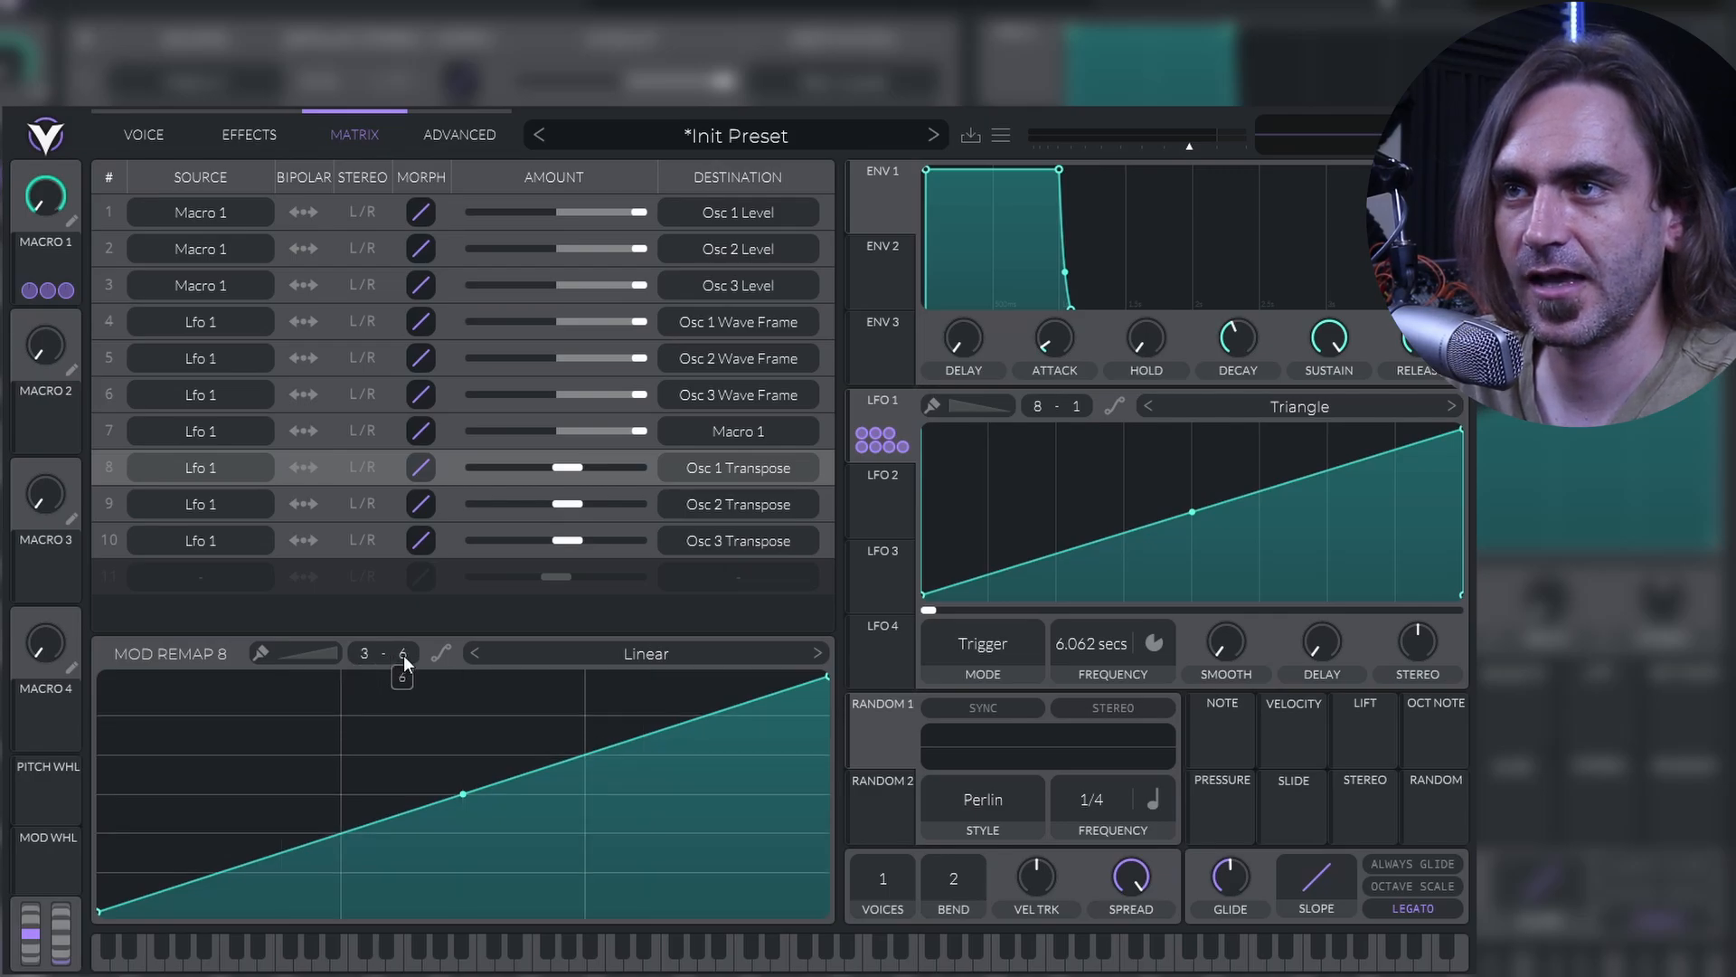
scroll(405, 659, up, 2)
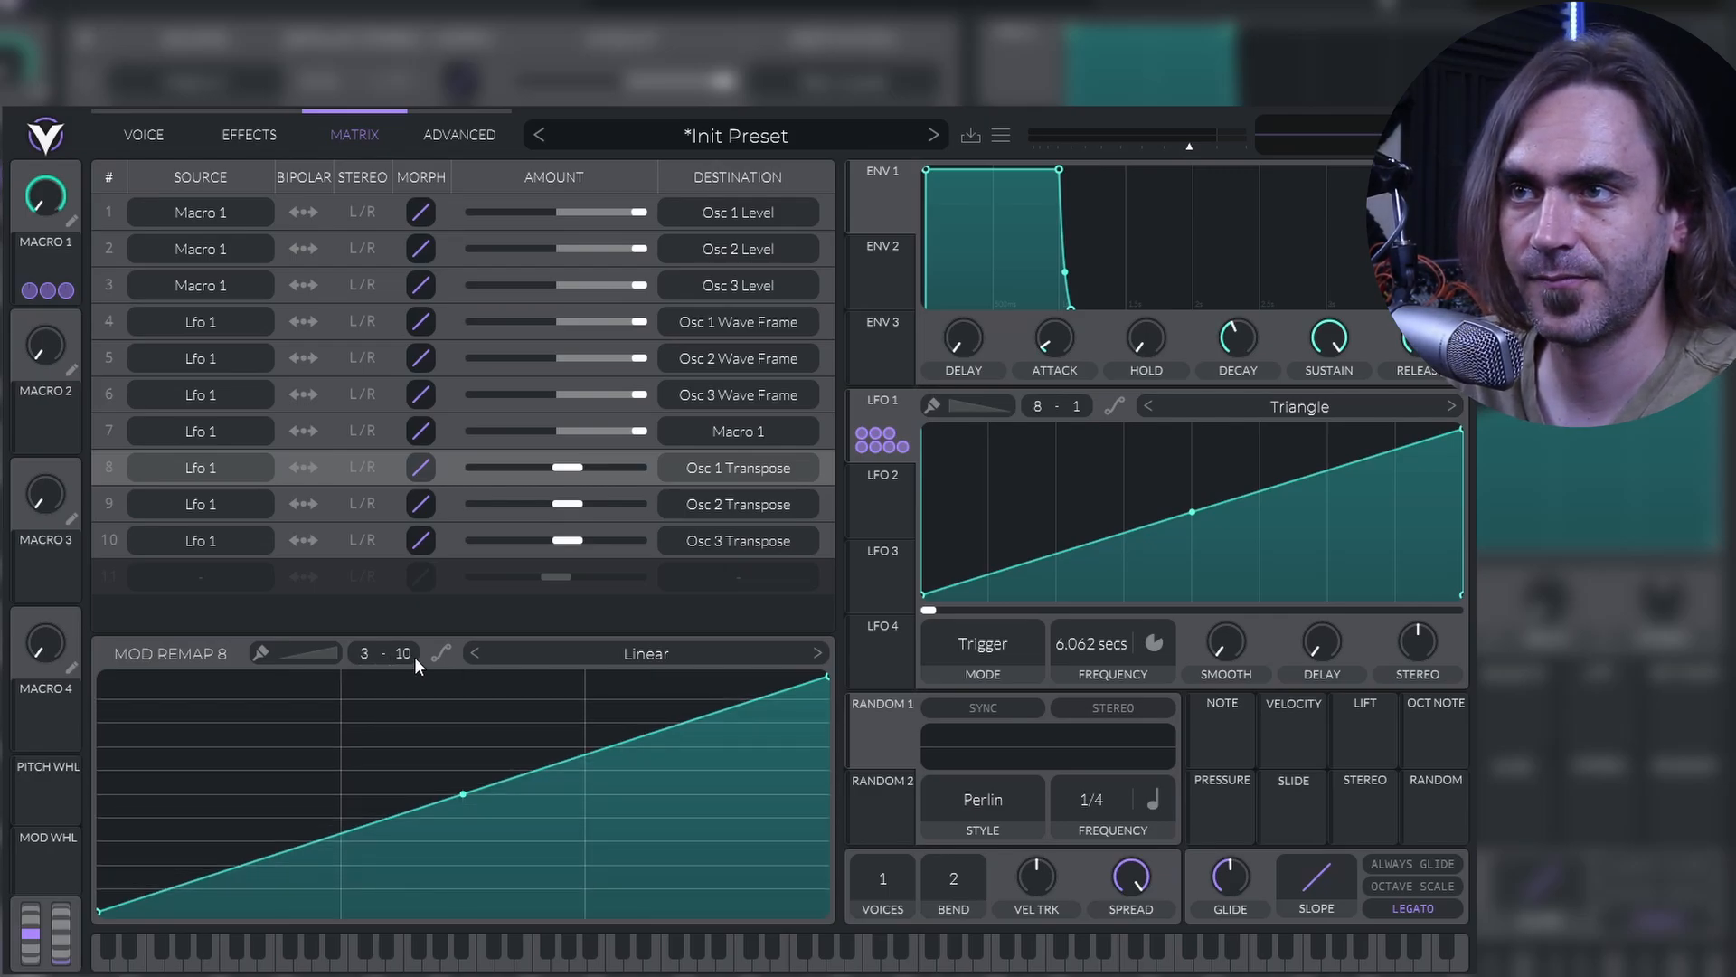
scroll(400, 653, up, 1)
Step: Paint the Osc 1 Transpose remap with the Step brush as three flat steps at 0, 3 and 1 grid rows
click(293, 654)
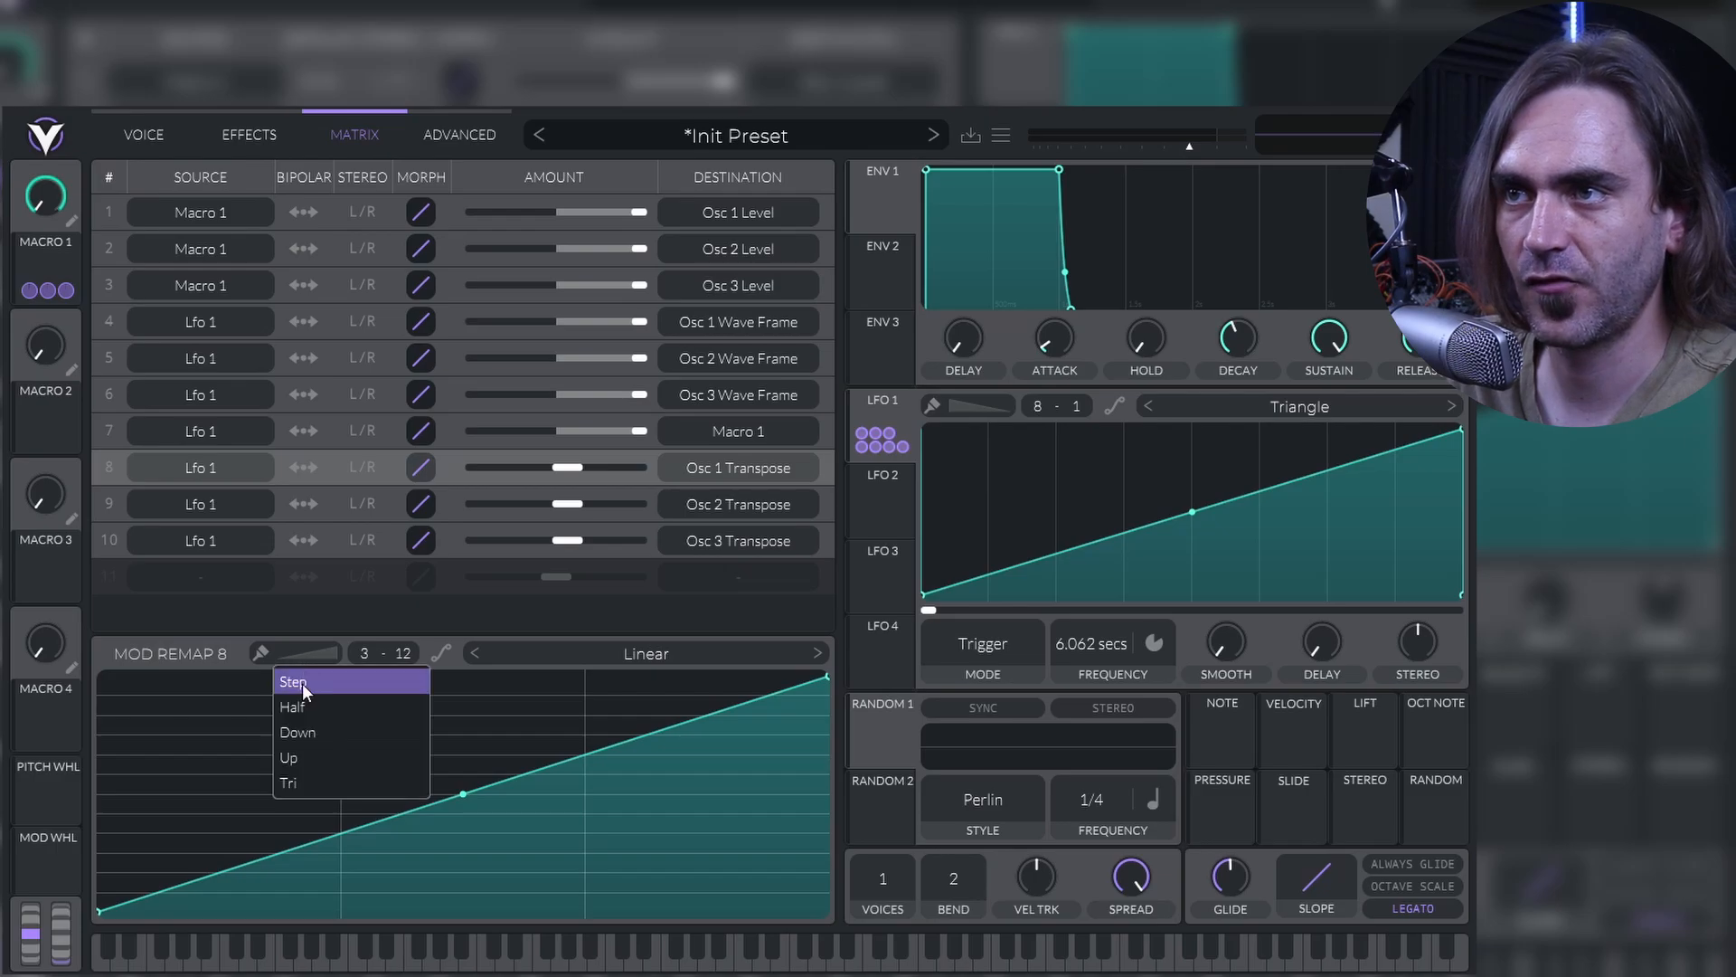
click(331, 682)
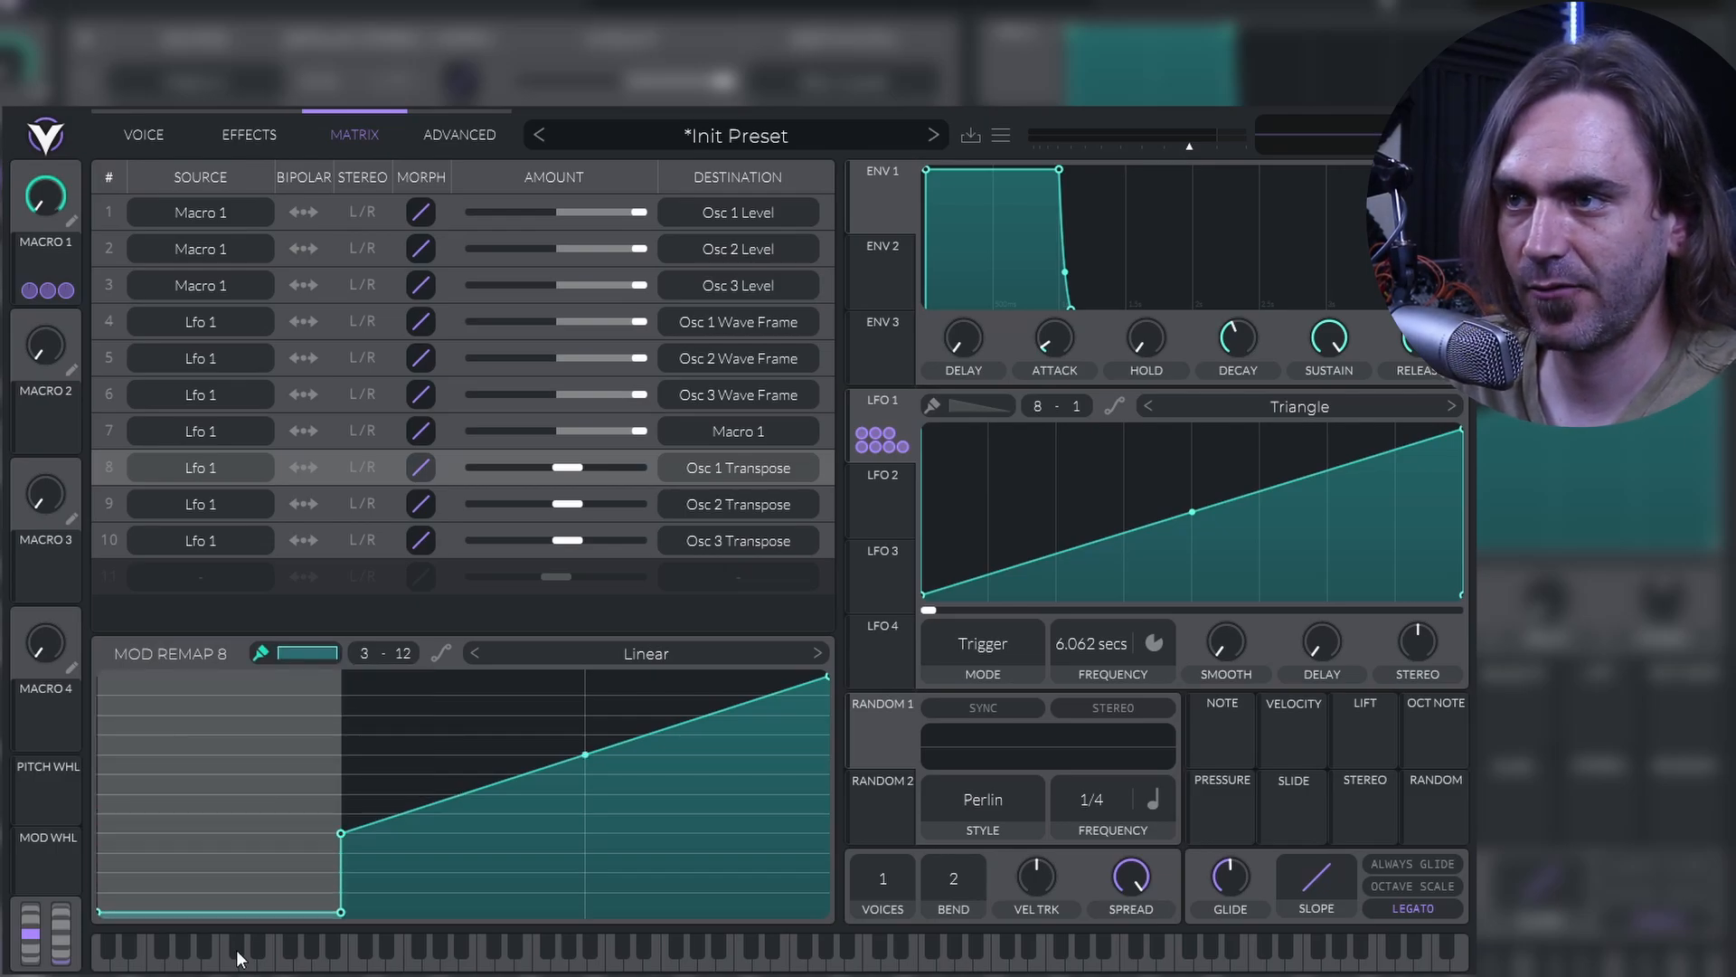
mouse_move(236, 950)
mouse_down()
mouse_move(405, 887)
mouse_move(398, 903)
mouse_move(404, 848)
mouse_move(643, 861)
mouse_move(649, 897)
mouse_up()
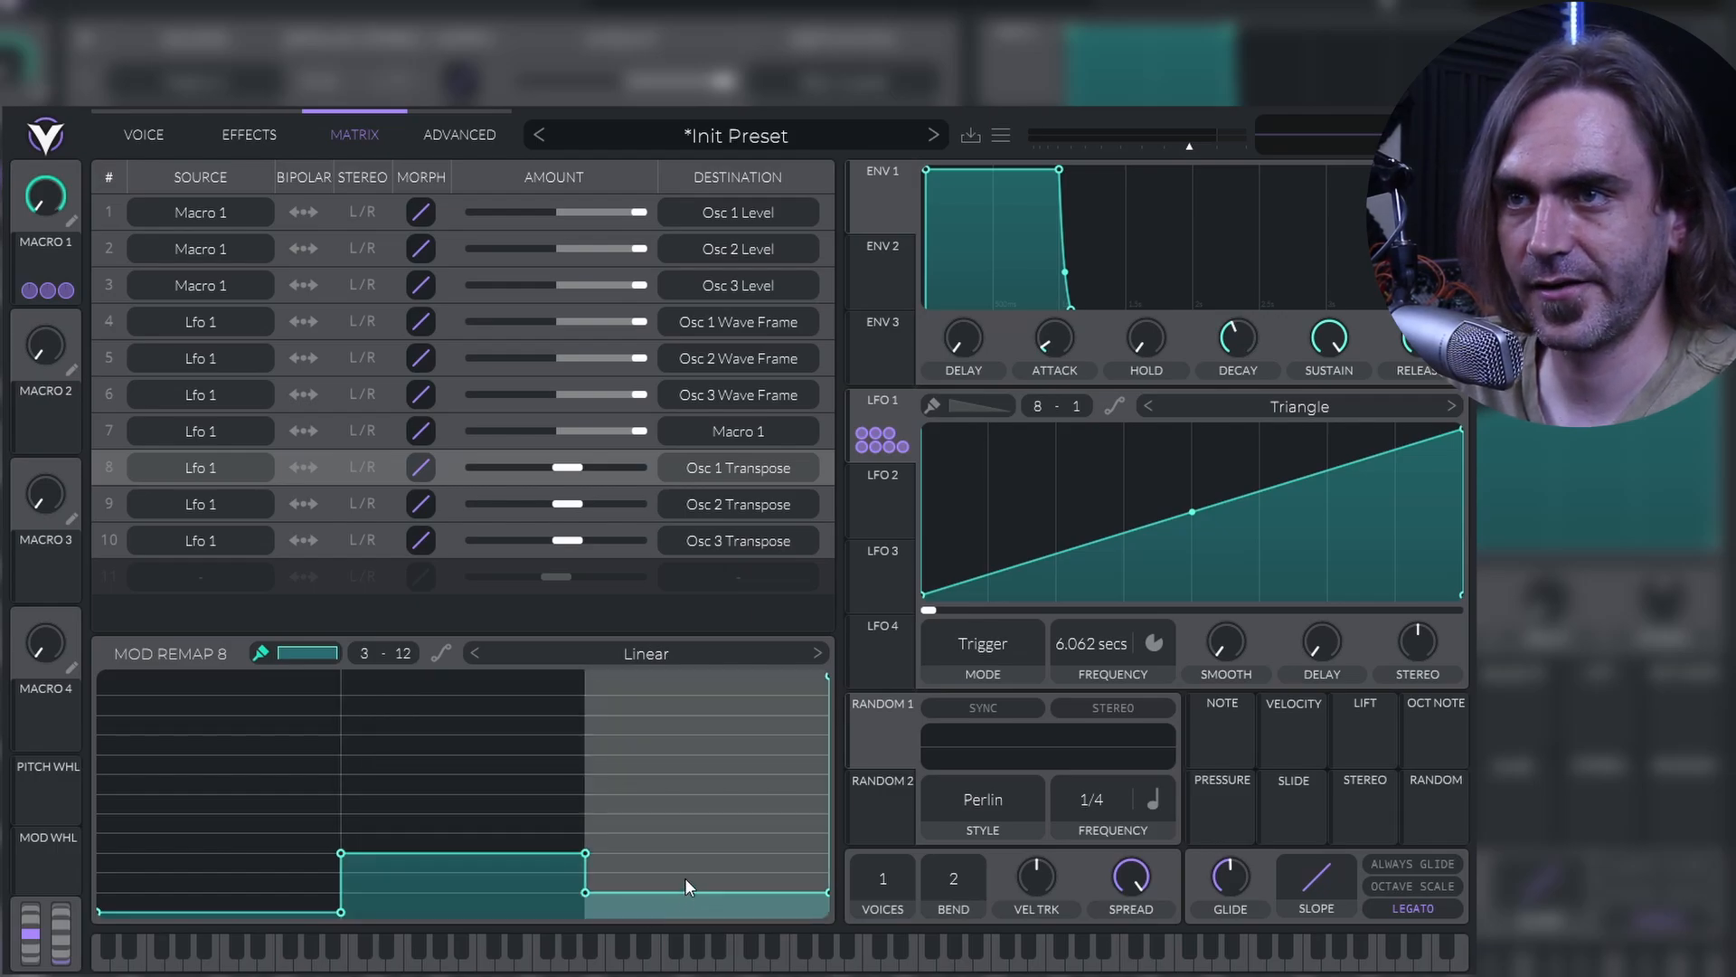
Step: Paint the Osc 2 Transpose remap with the same three steps at 0, 3 and 1 grid rows
click(826, 504)
click(303, 907)
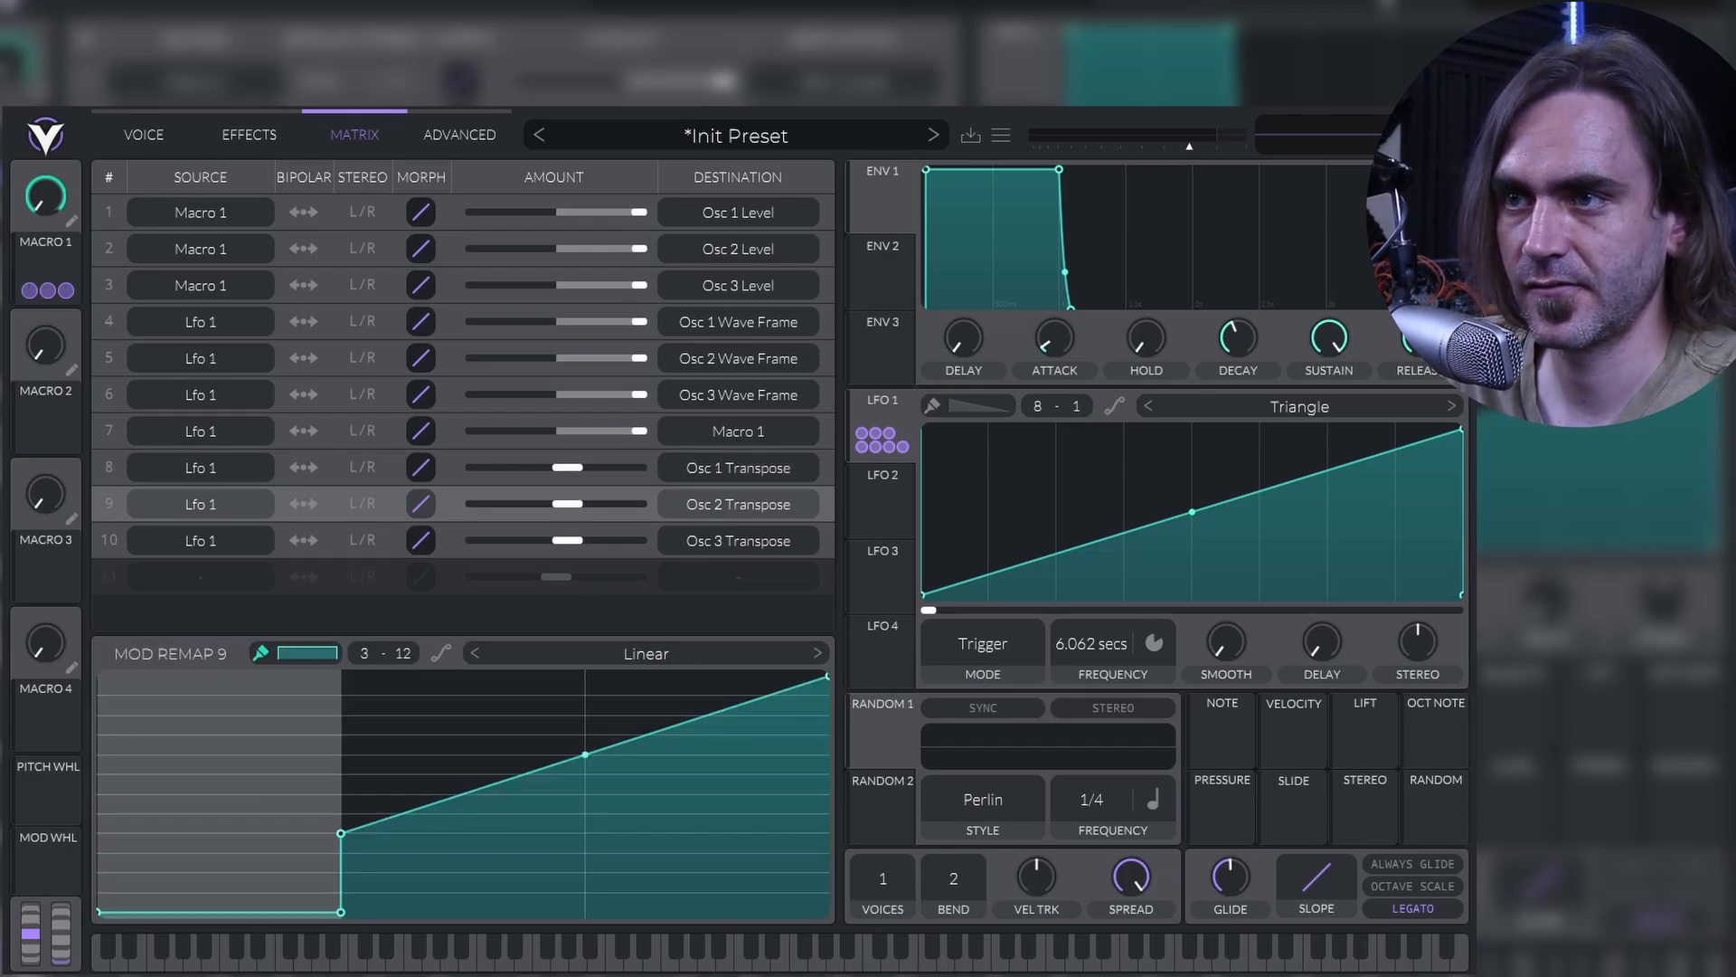
mouse_move(424, 839)
mouse_down()
mouse_move(414, 893)
mouse_move(422, 872)
mouse_move(622, 800)
mouse_move(659, 893)
mouse_up()
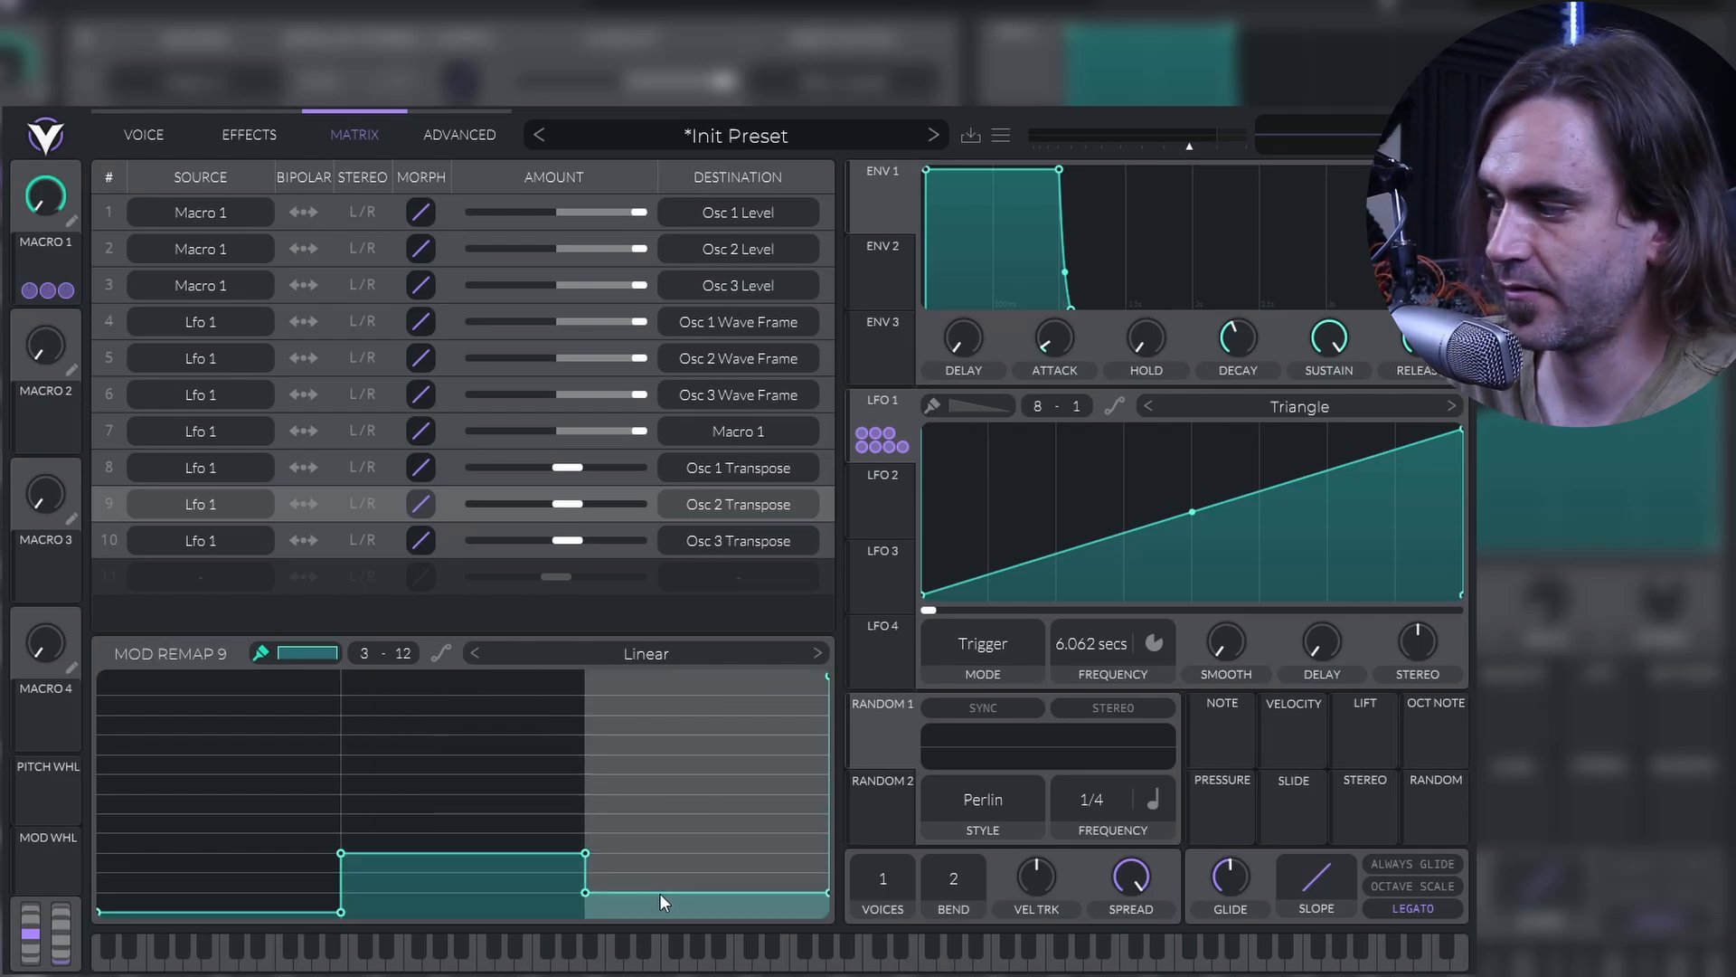
Step: Set LFO 1's frequency to 1.433 secs to speed up the speech
click(150, 138)
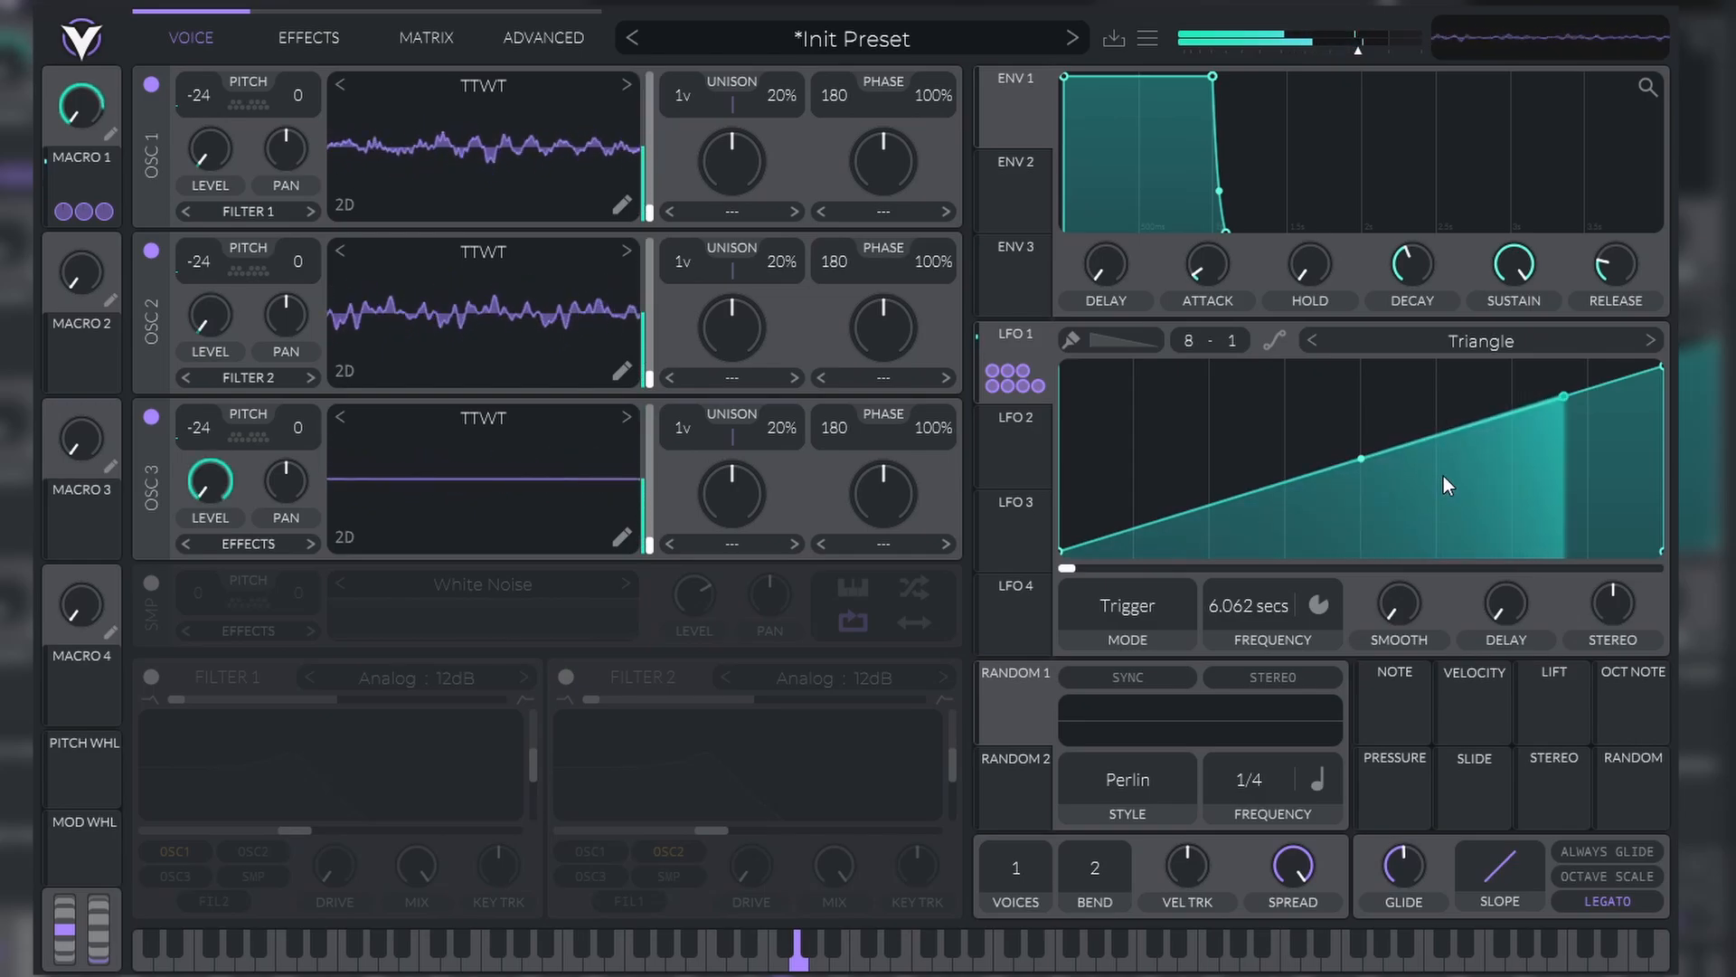
scroll(1246, 607, up, 8)
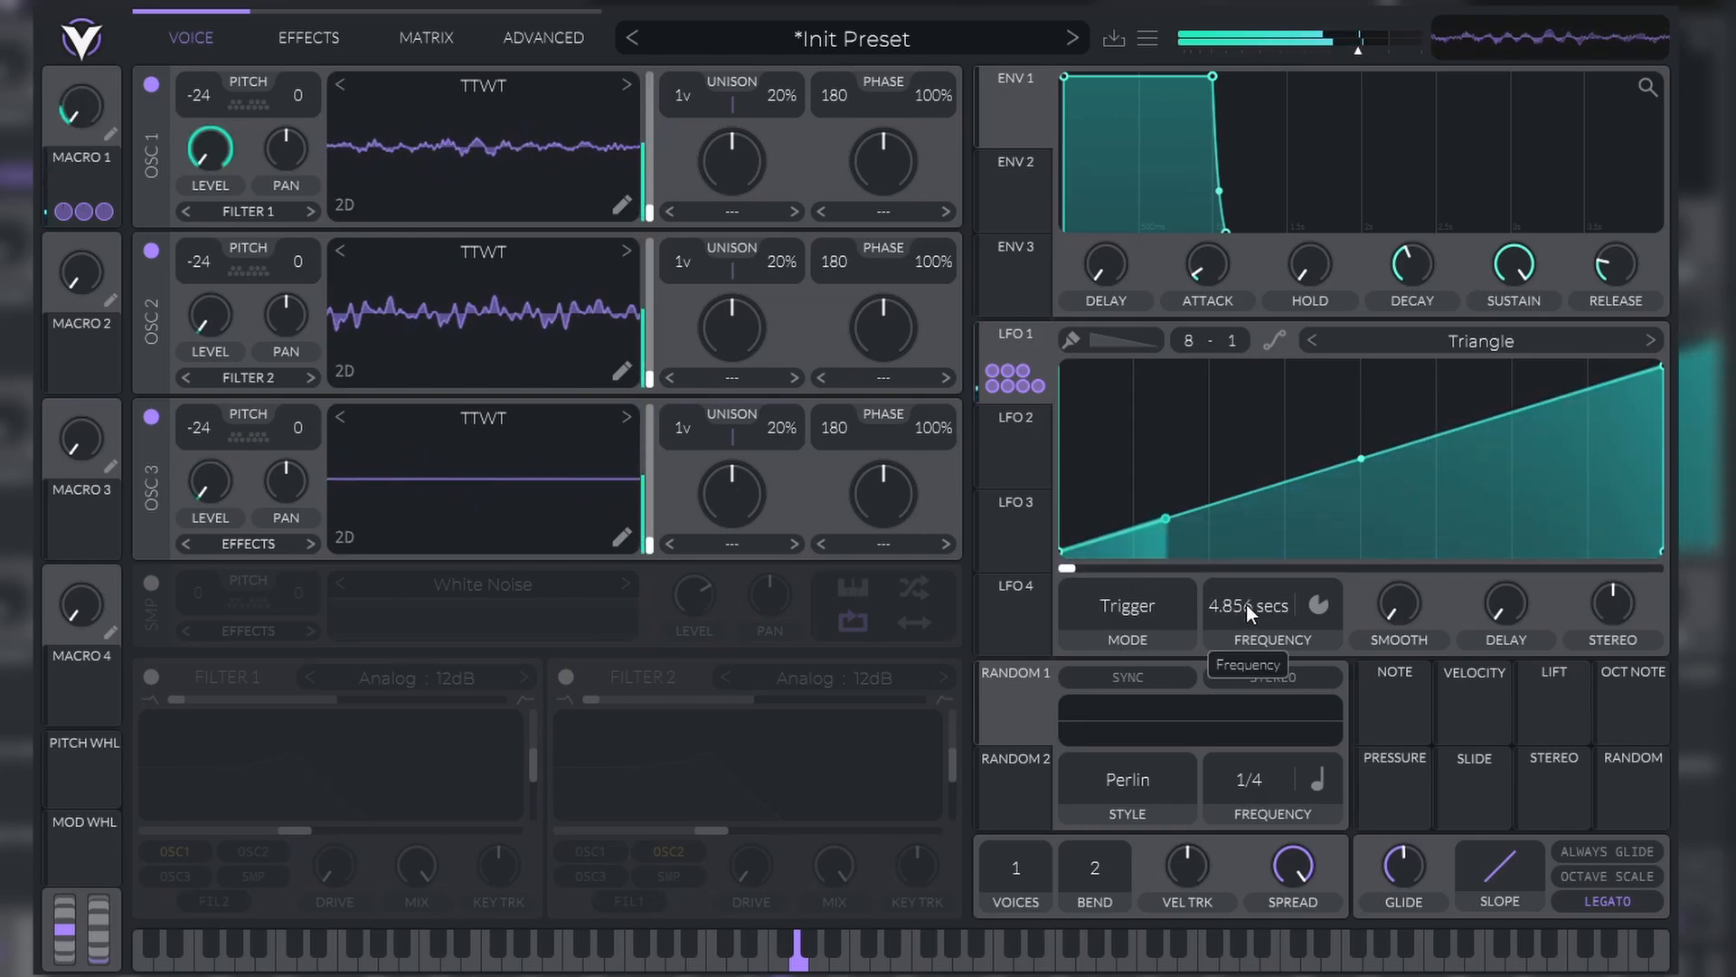
scroll(1257, 599, up, 3)
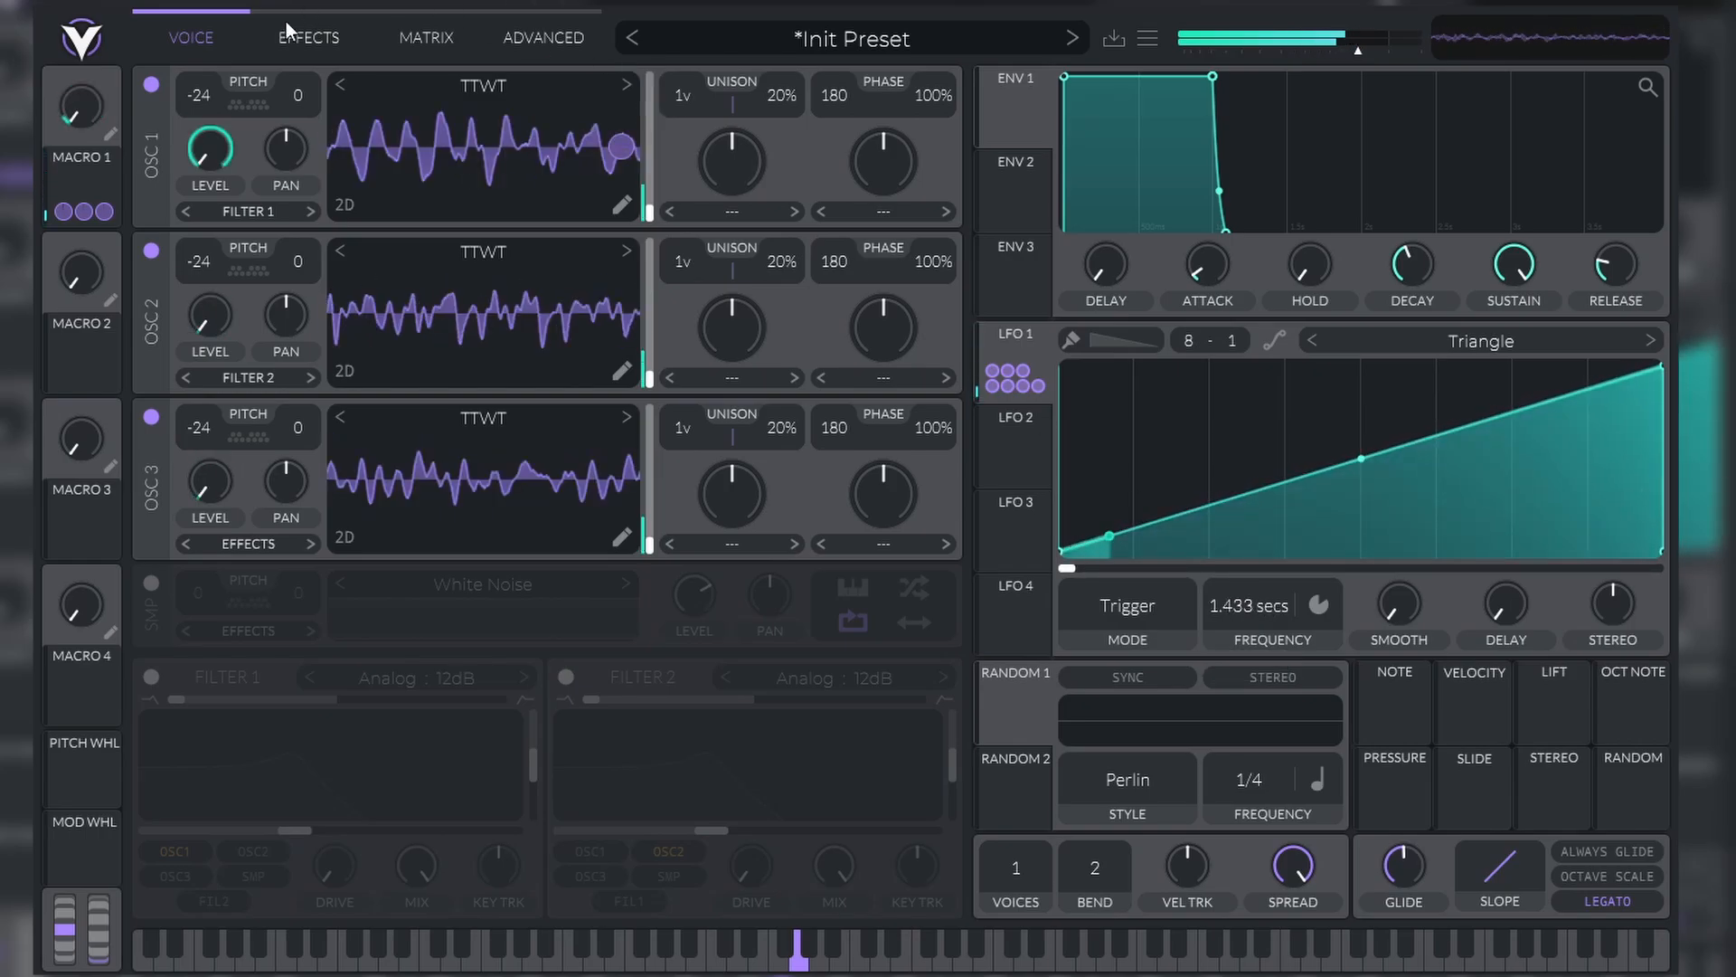
Step: Lower the mix levels of the reverb and the delay slightly
click(306, 36)
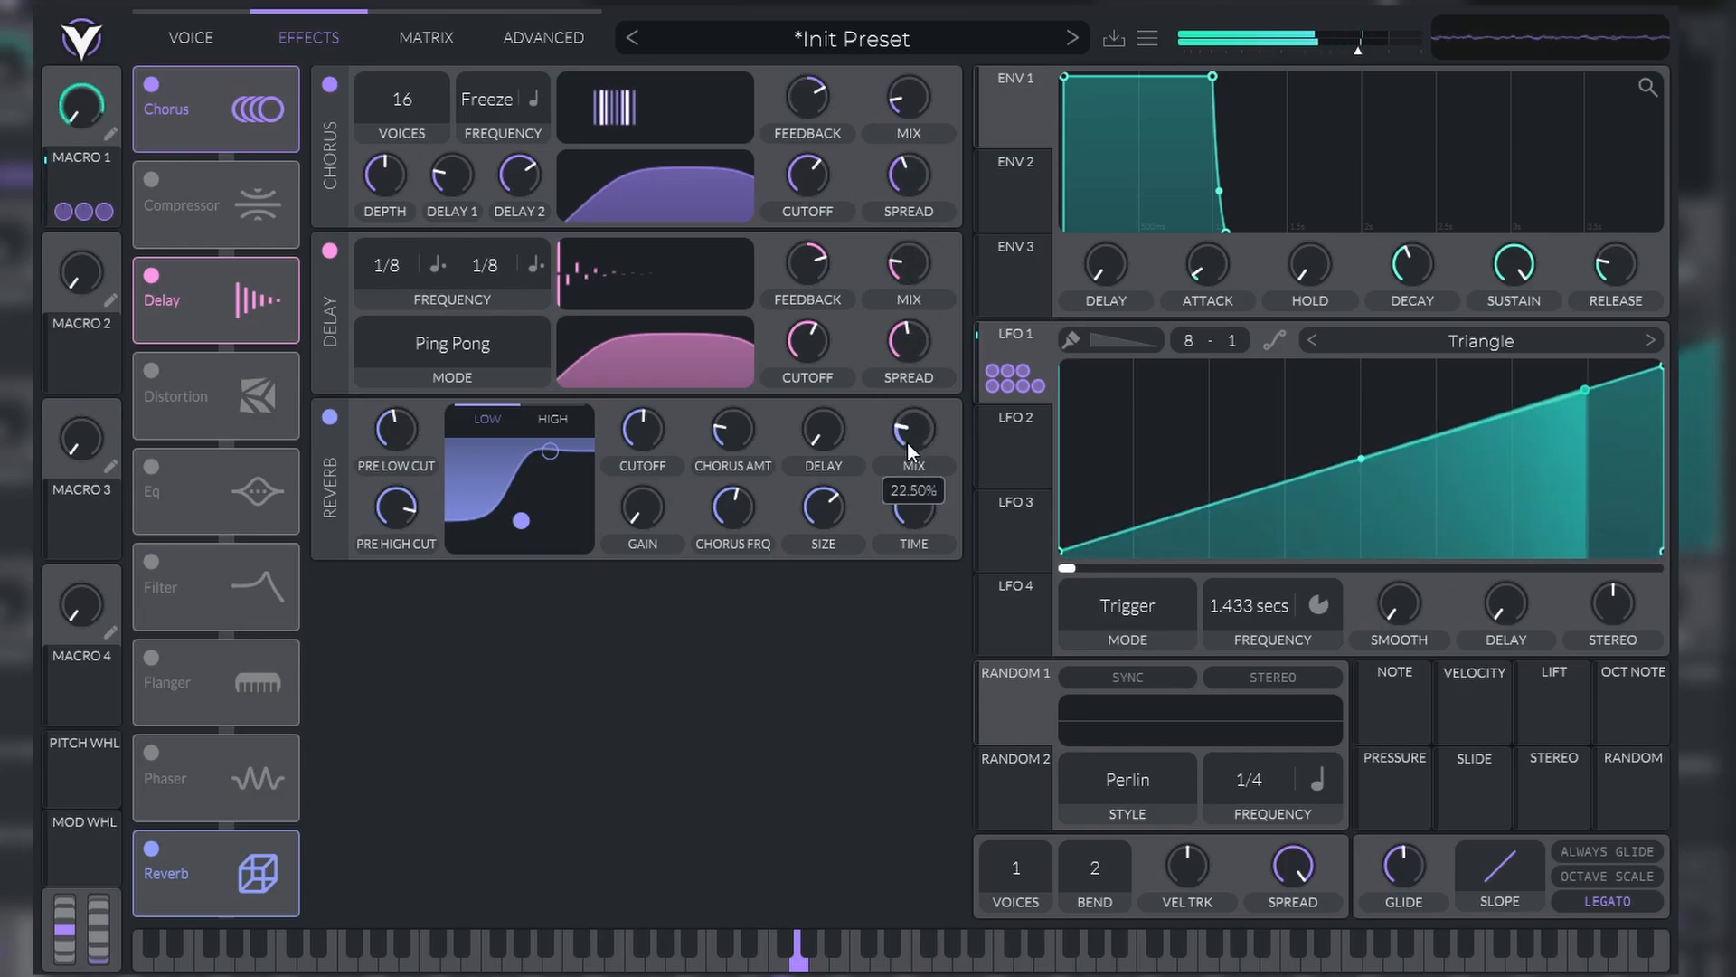
scroll(908, 442, down, 3)
scroll(906, 263, down, 2)
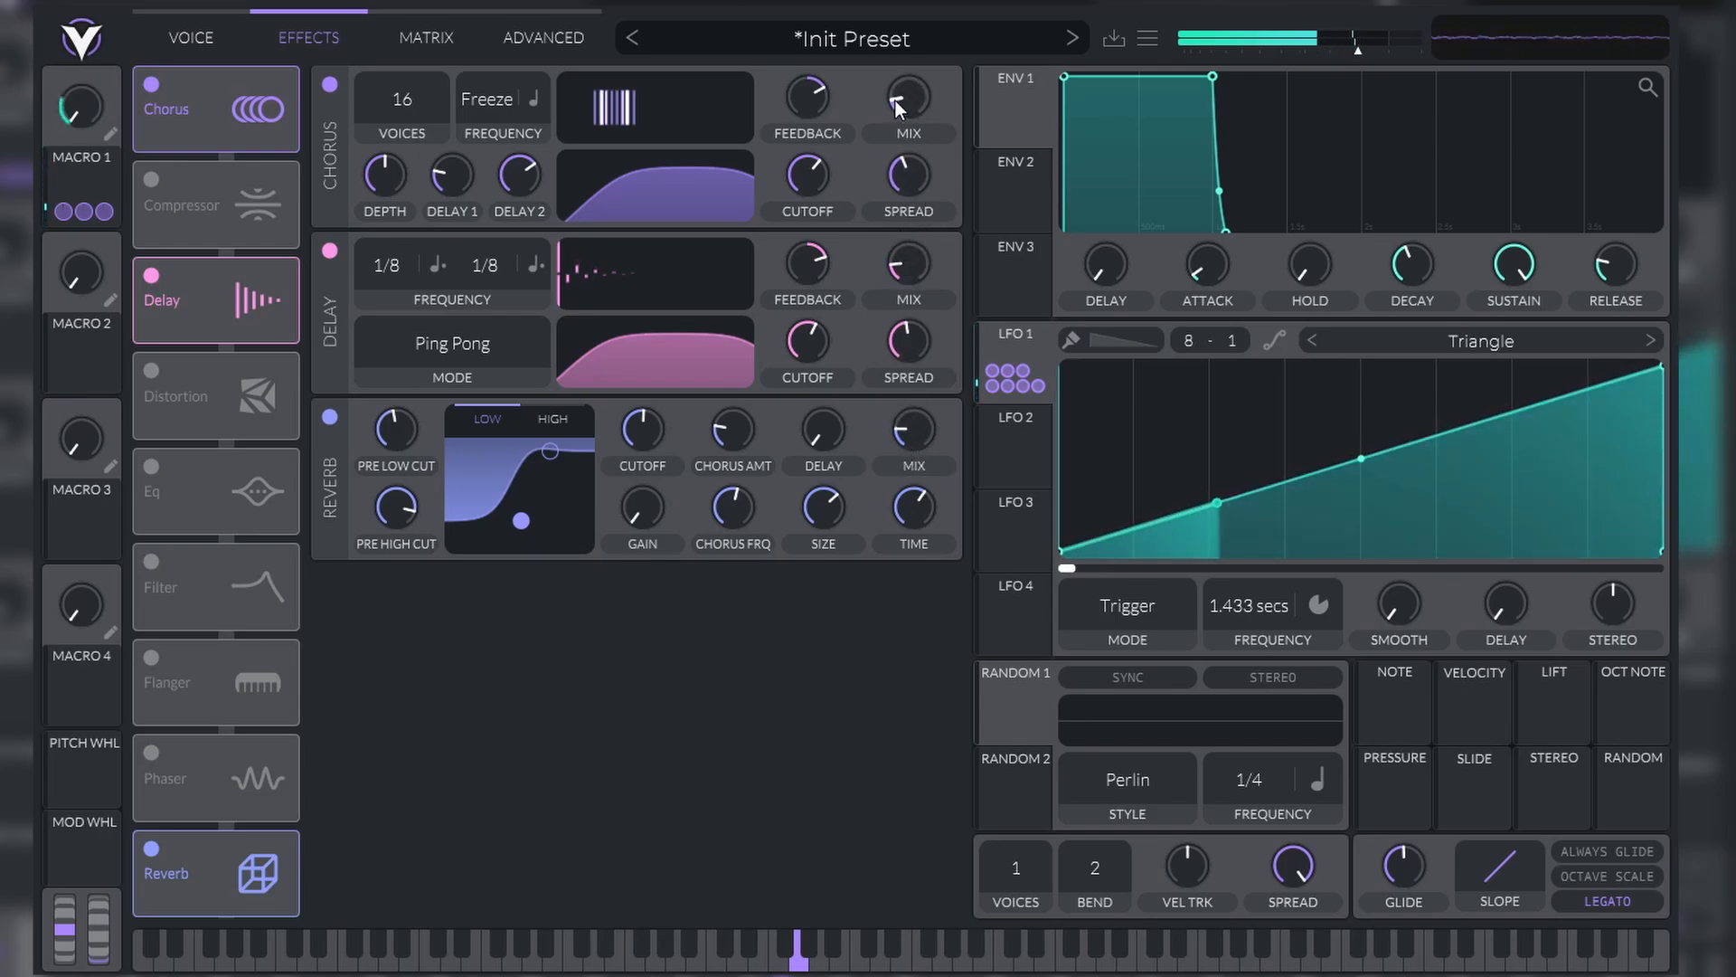
Step: Try LFO 1's frequency at 0.500 secs and slow it down to 6.773 secs
click(163, 34)
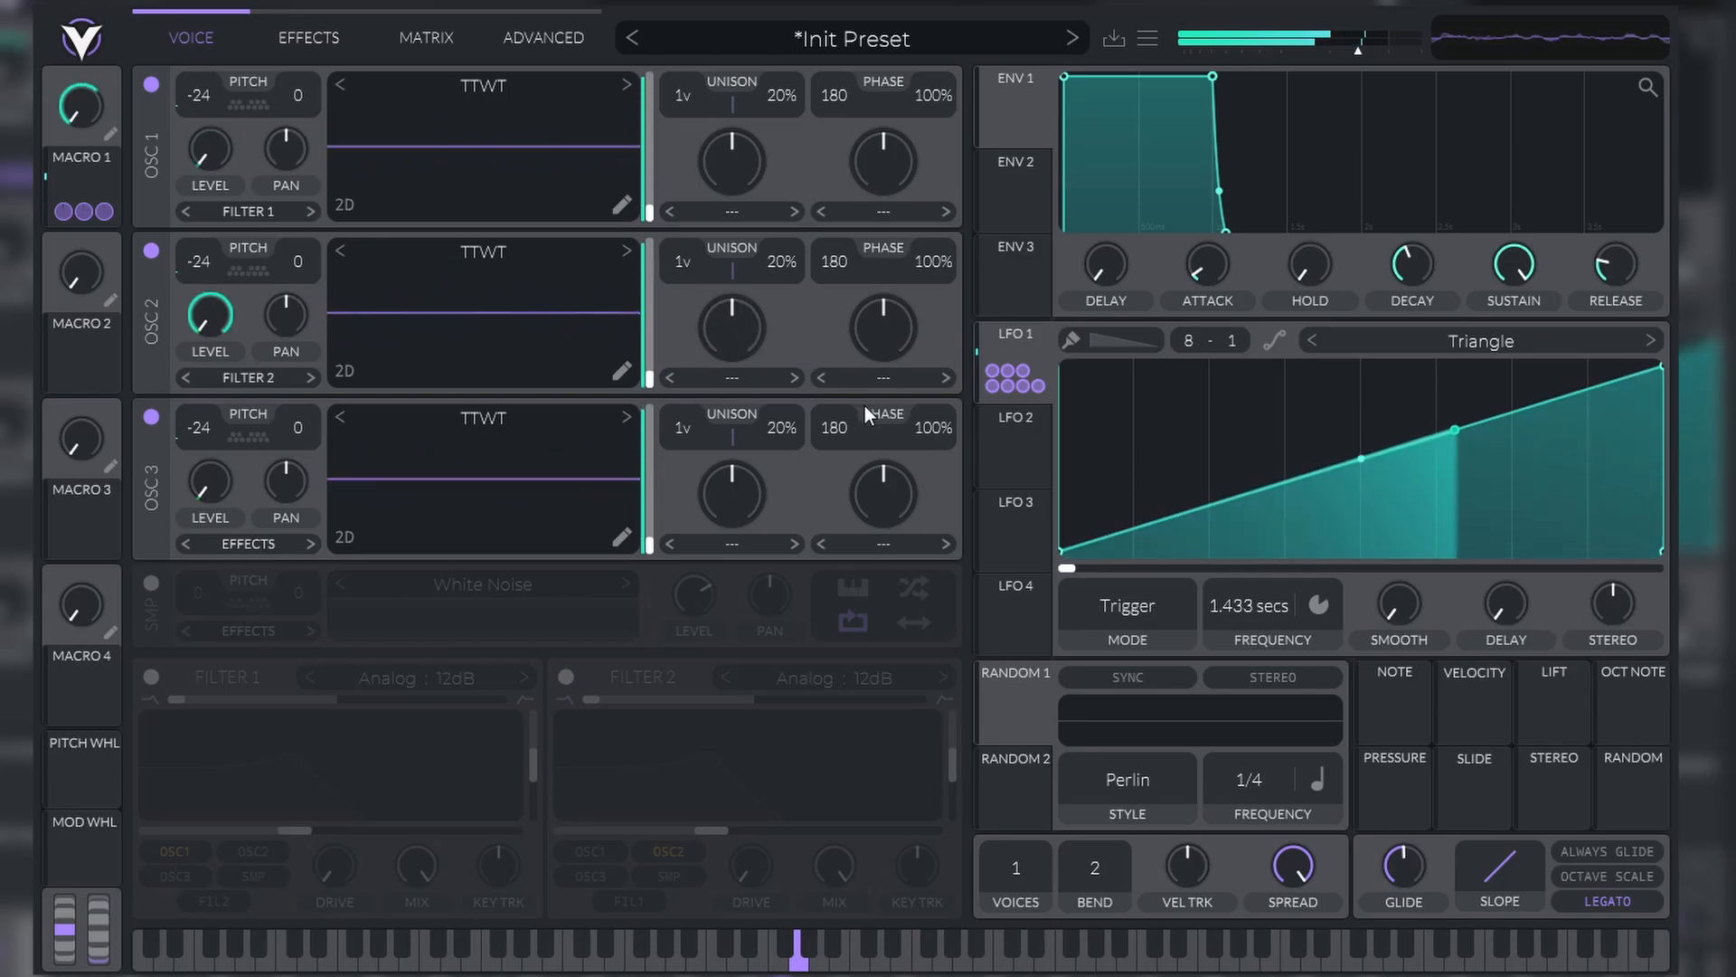
scroll(1243, 603, up, 3)
scroll(1245, 603, up, 5)
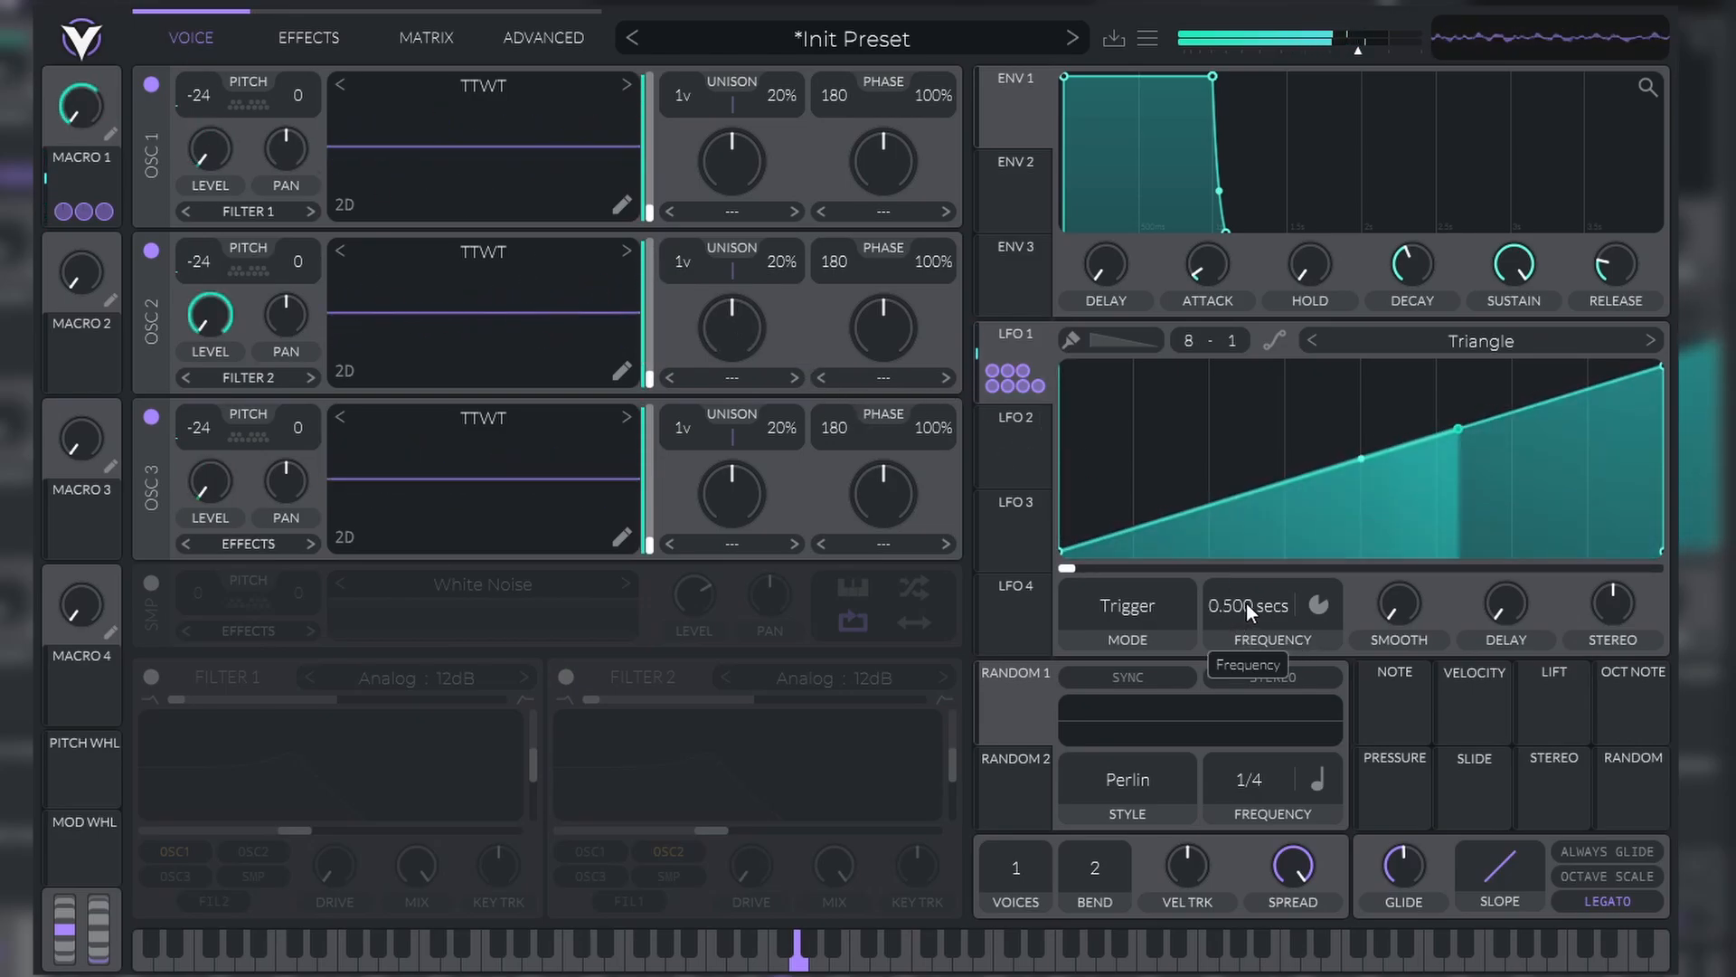
drag(1299, 561, 1241, 647)
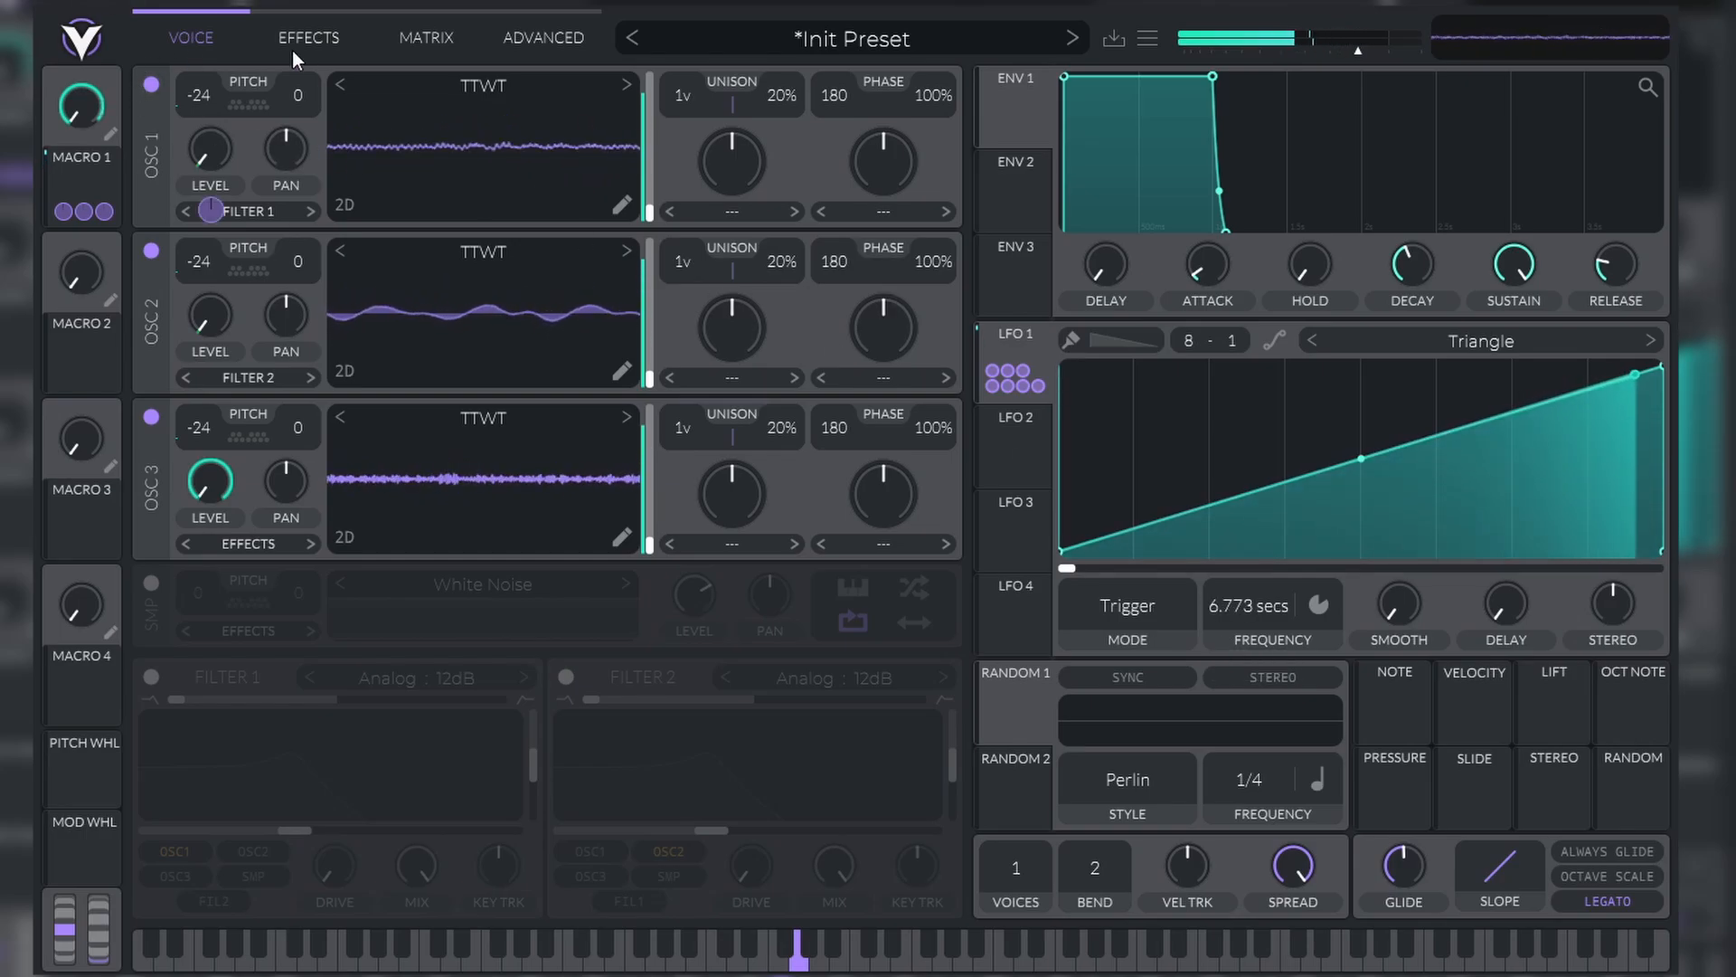
Step: Delete the fourth step's end point in the Osc 3 Transpose remap and paste the resulting curve onto the Osc 1 and Osc 2 Transpose remaps
click(418, 40)
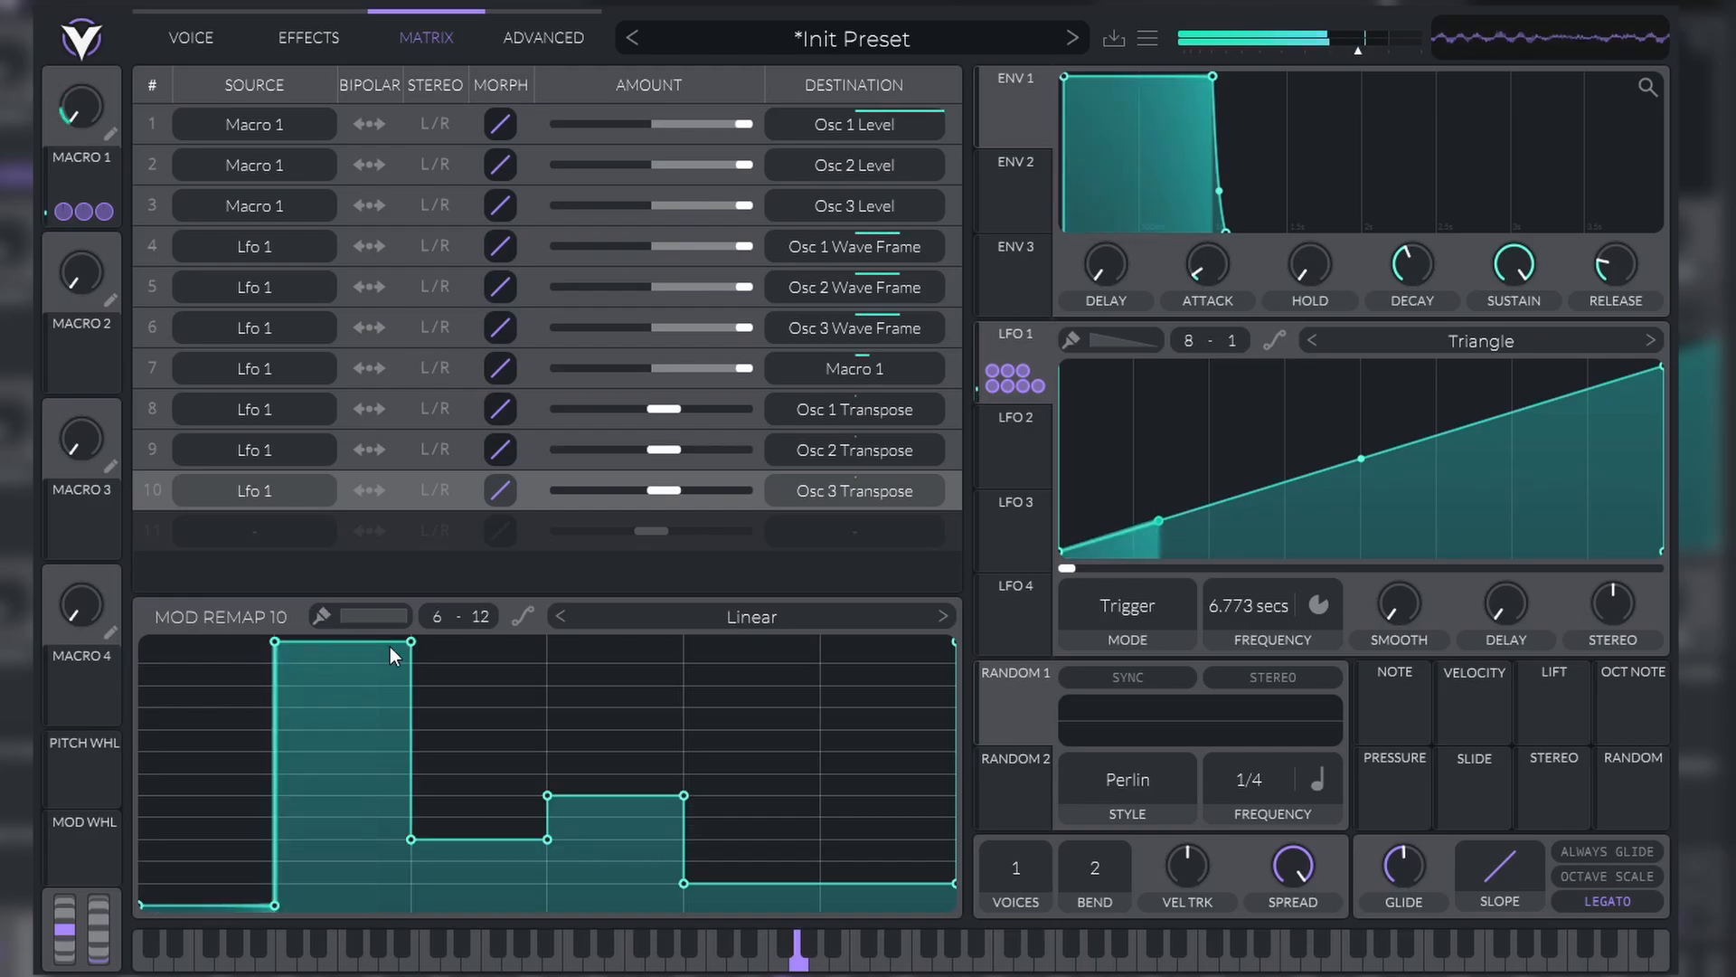
double_click(684, 795)
click(951, 414)
right_click(653, 646)
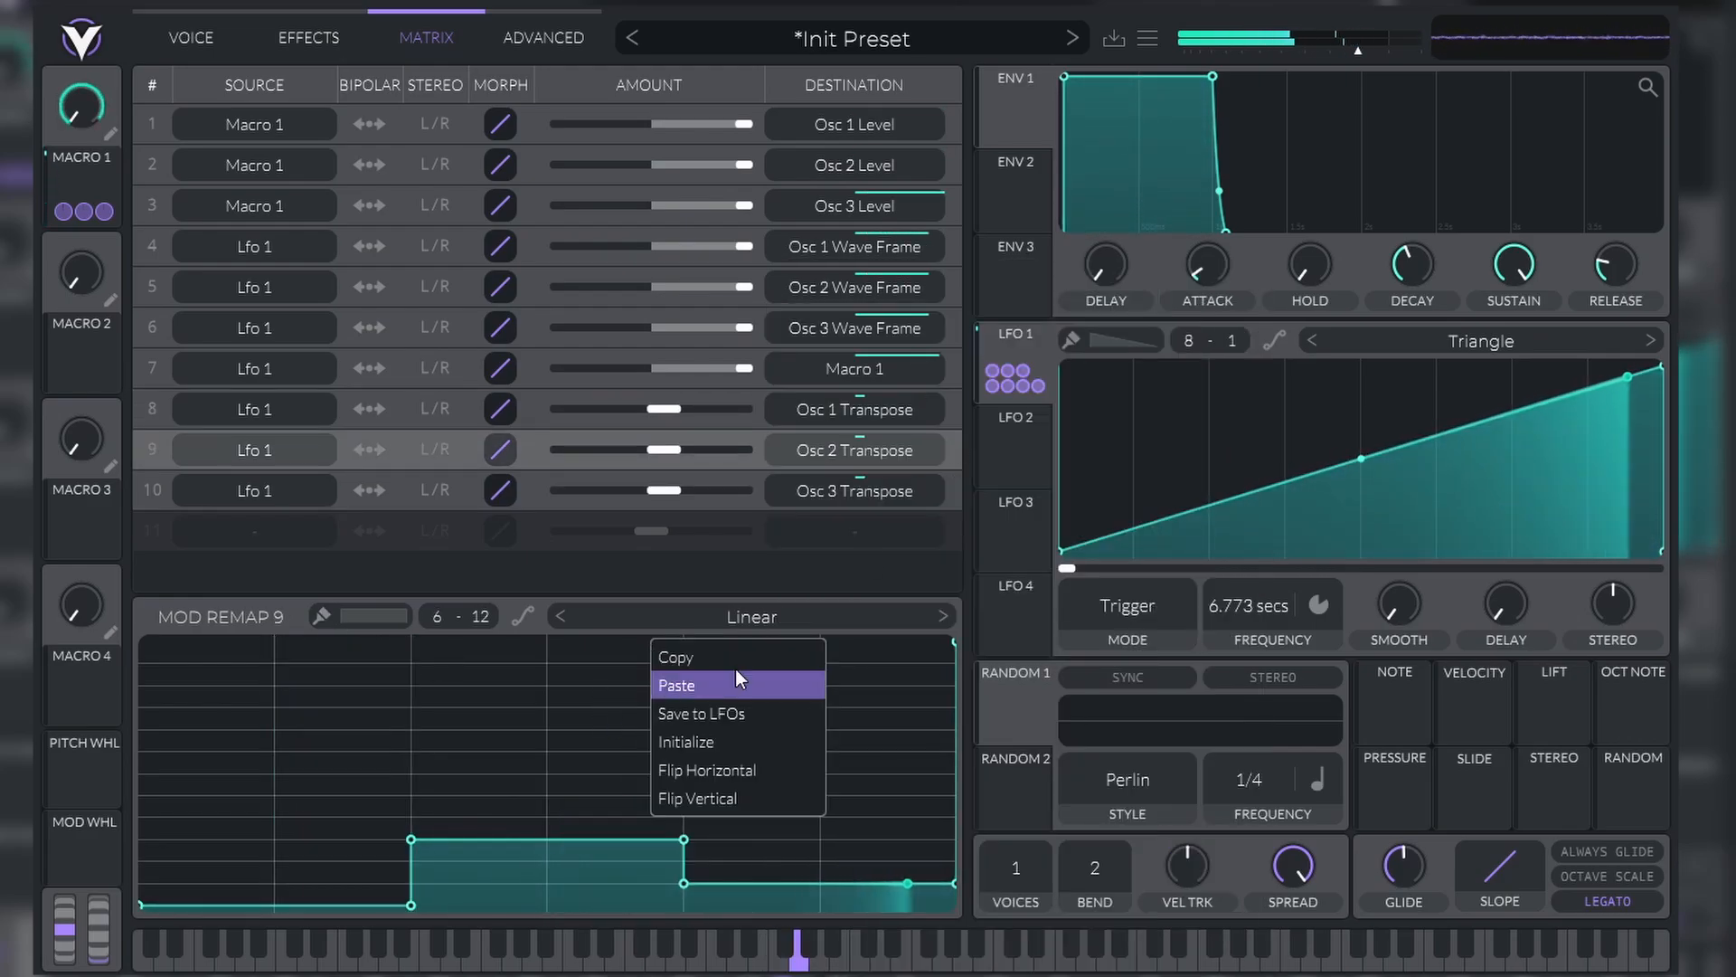
click(732, 677)
Step: Reshape the Osc 1 Transpose remap into a smooth melody curve with a gradual rise, a mid-height peak and a curved fall
drag(274, 641, 274, 839)
drag(206, 872, 207, 841)
drag(410, 641, 346, 883)
drag(310, 860, 229, 839)
drag(378, 861, 378, 875)
drag(548, 839, 443, 834)
drag(510, 773, 530, 700)
drag(474, 752, 474, 729)
drag(547, 795, 576, 795)
drag(228, 840, 235, 904)
Step: Raise the lower middle point of the Osc 2 Transpose remap to the step above and bend the segment leading to it
right_click(828, 730)
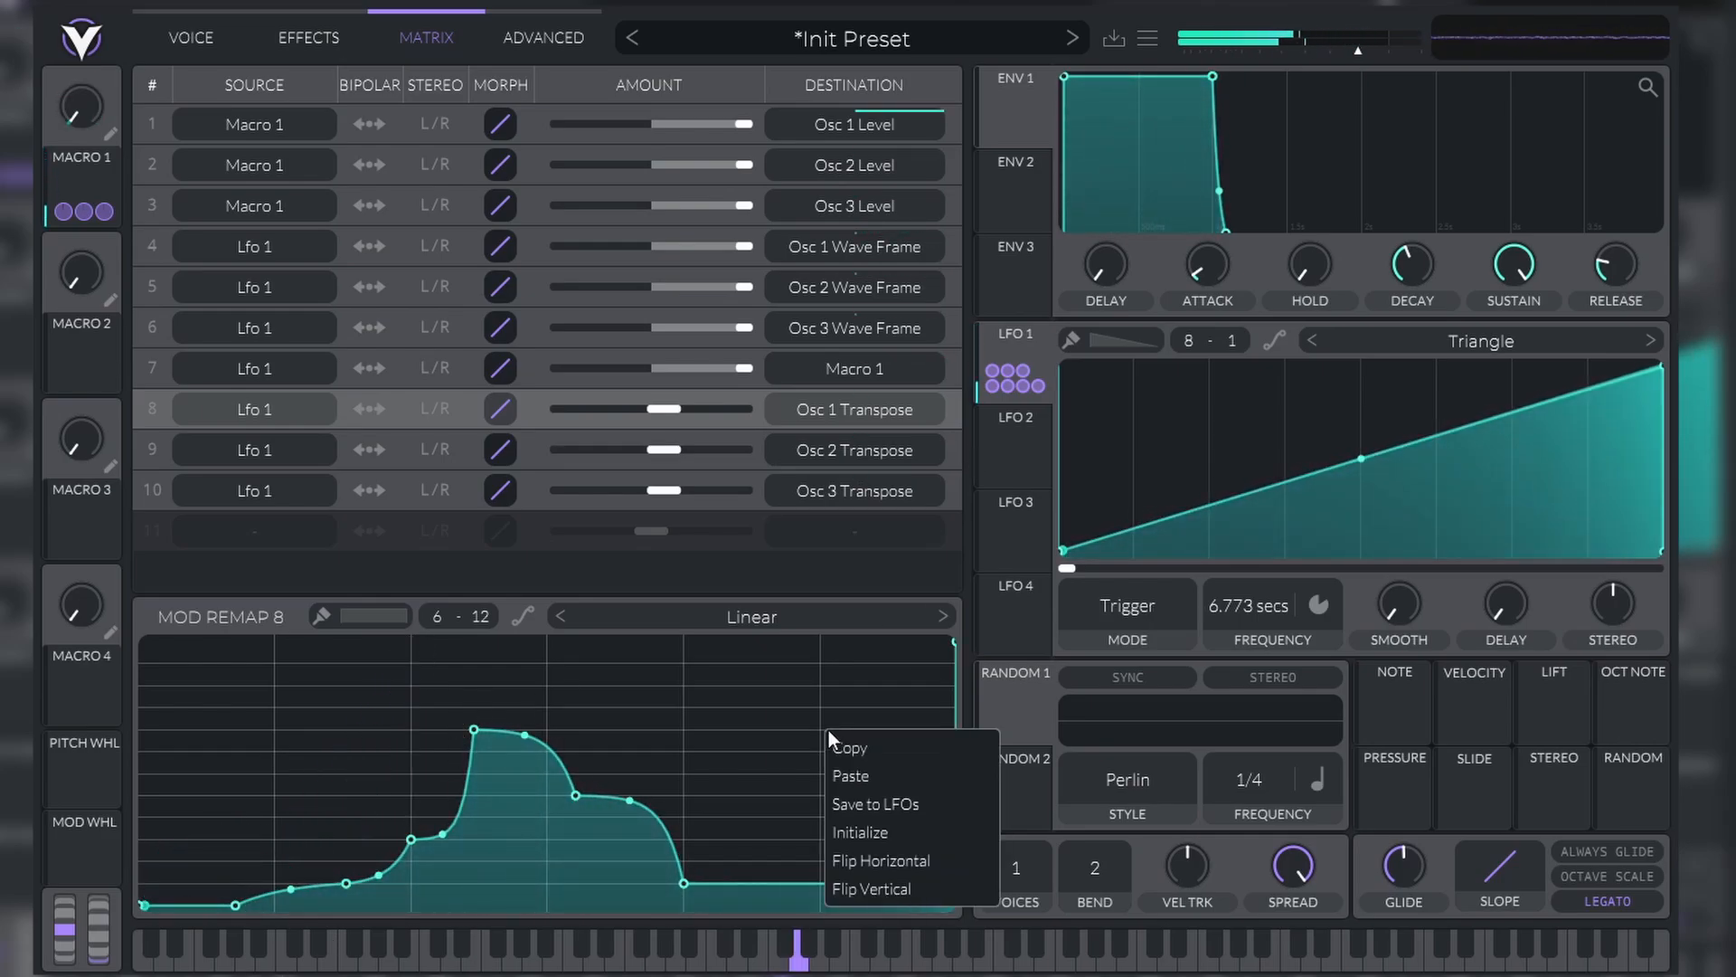
click(953, 449)
drag(547, 840, 547, 795)
drag(529, 801, 529, 821)
Step: Add a point that curves the Osc 3 Transpose remap's tail down to zero, and set LFO 1's frequency to 7.160 secs
click(935, 494)
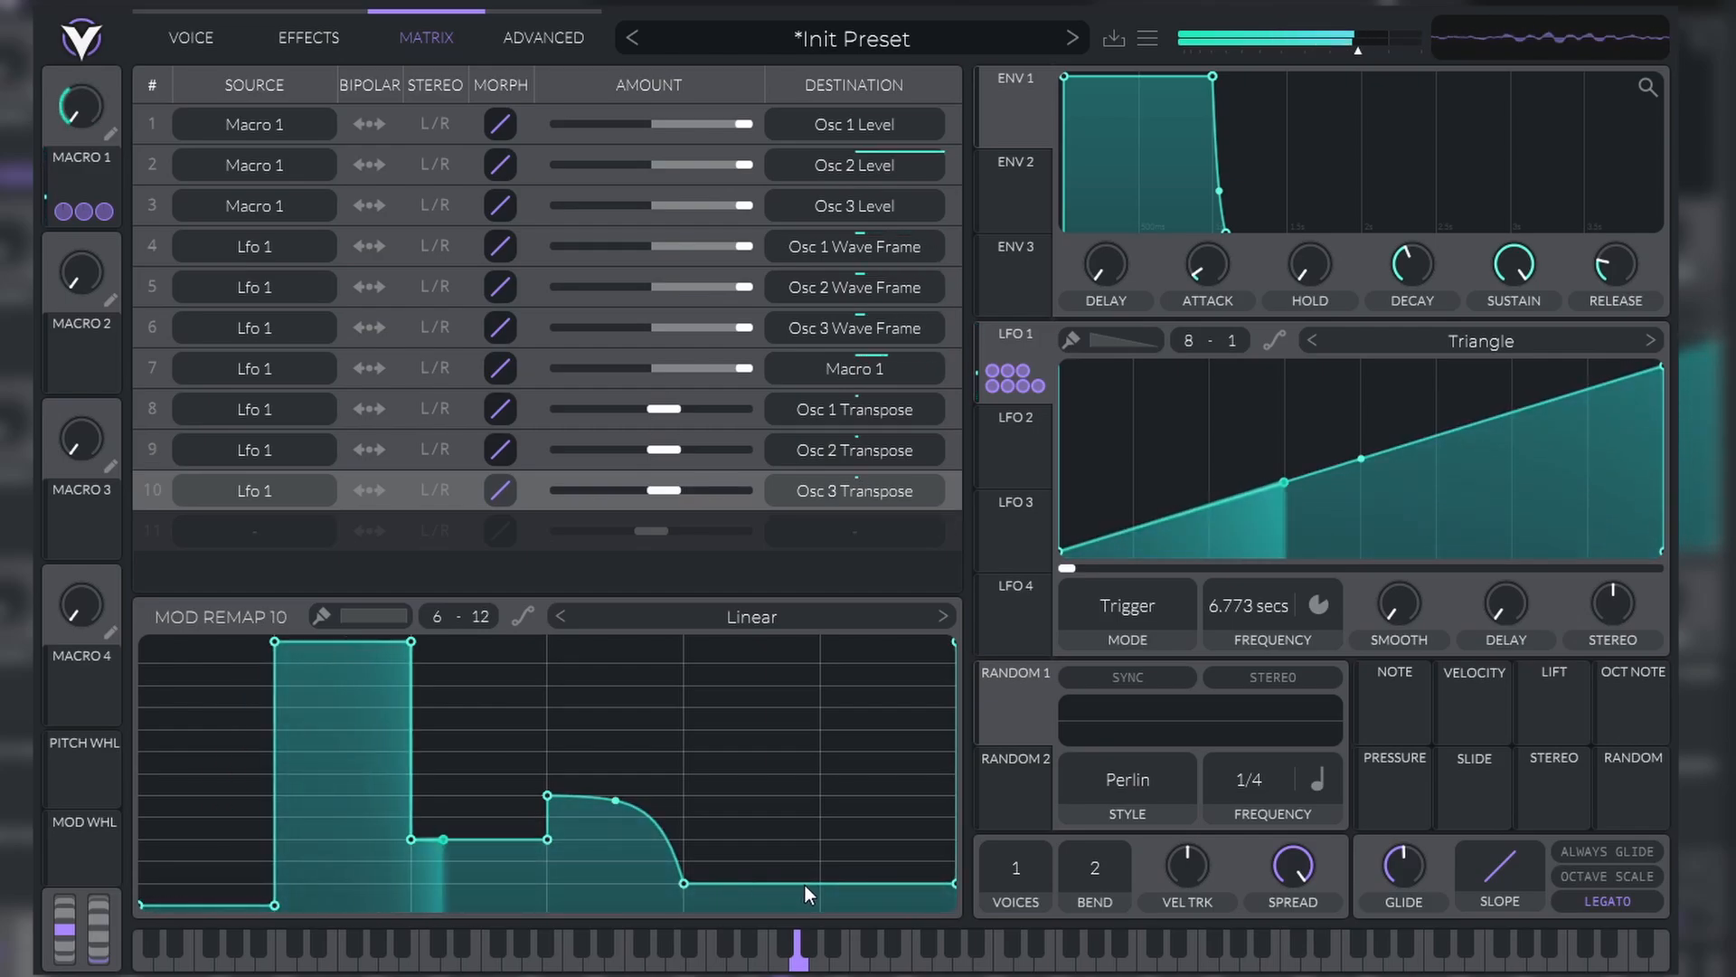
double_click(804, 885)
mouse_move(804, 884)
mouse_down()
mouse_move(802, 833)
mouse_move(819, 905)
mouse_up()
drag(954, 884, 954, 906)
drag(1242, 604, 1240, 633)
drag(752, 895, 793, 888)
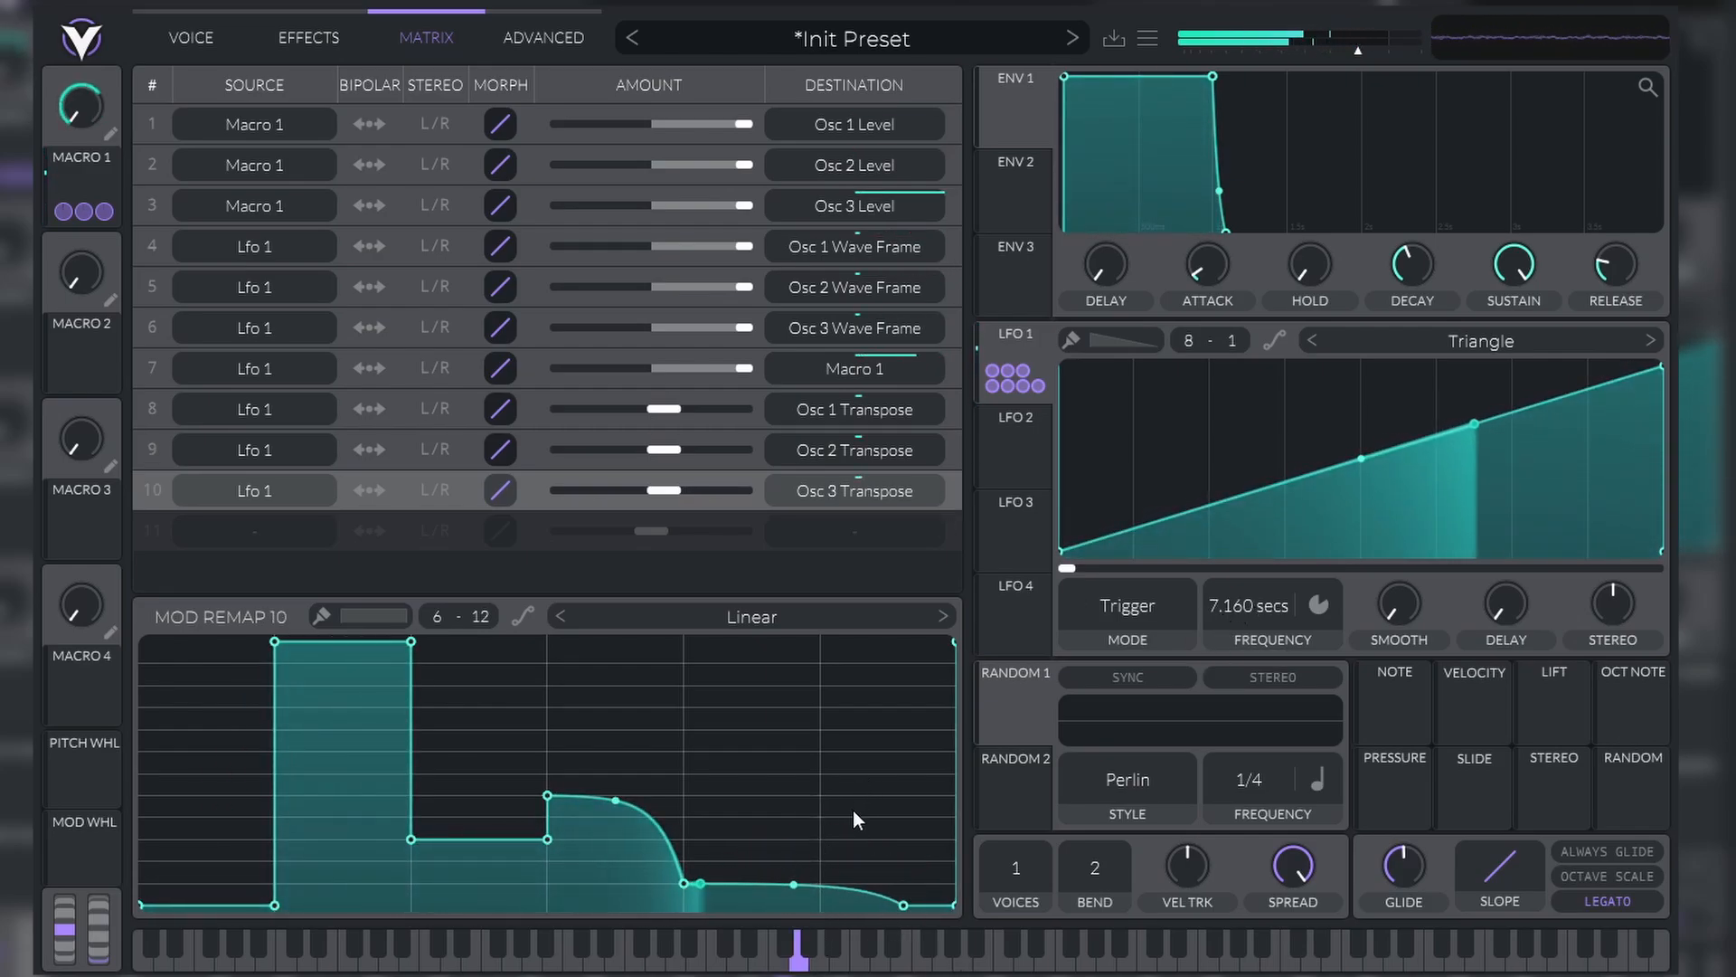
drag(903, 905, 867, 905)
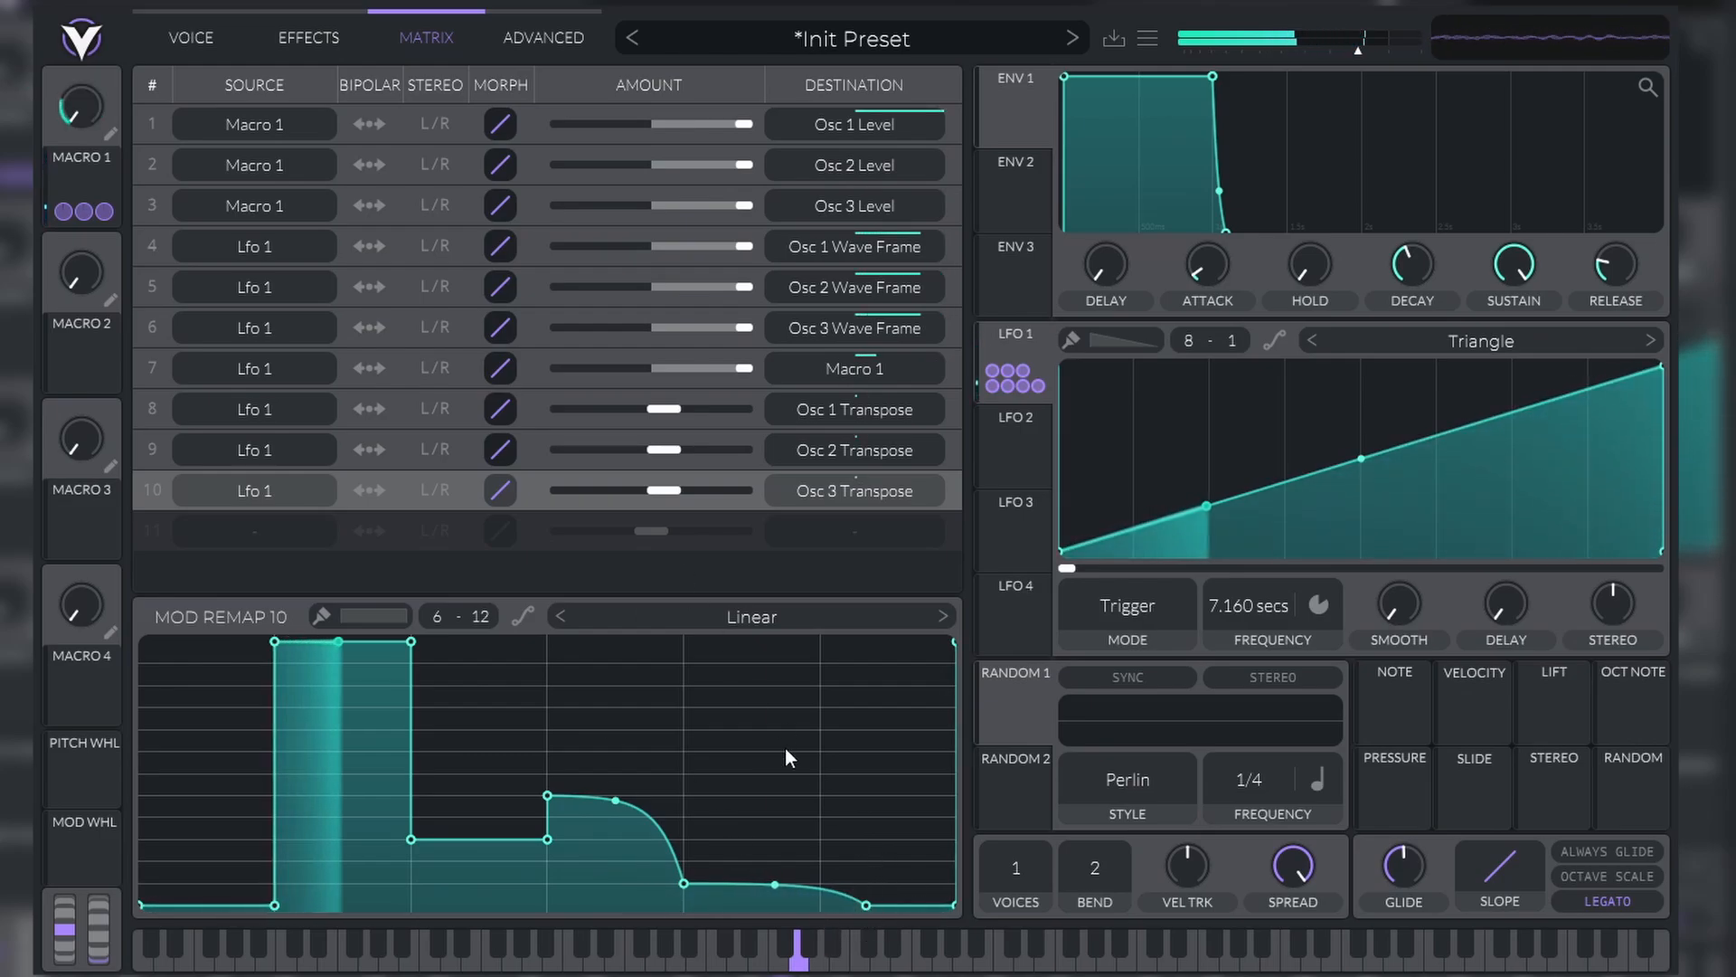
Step: Raise the chorus mix to about the midpoint and lower the delay and reverb mixes slightly
click(294, 41)
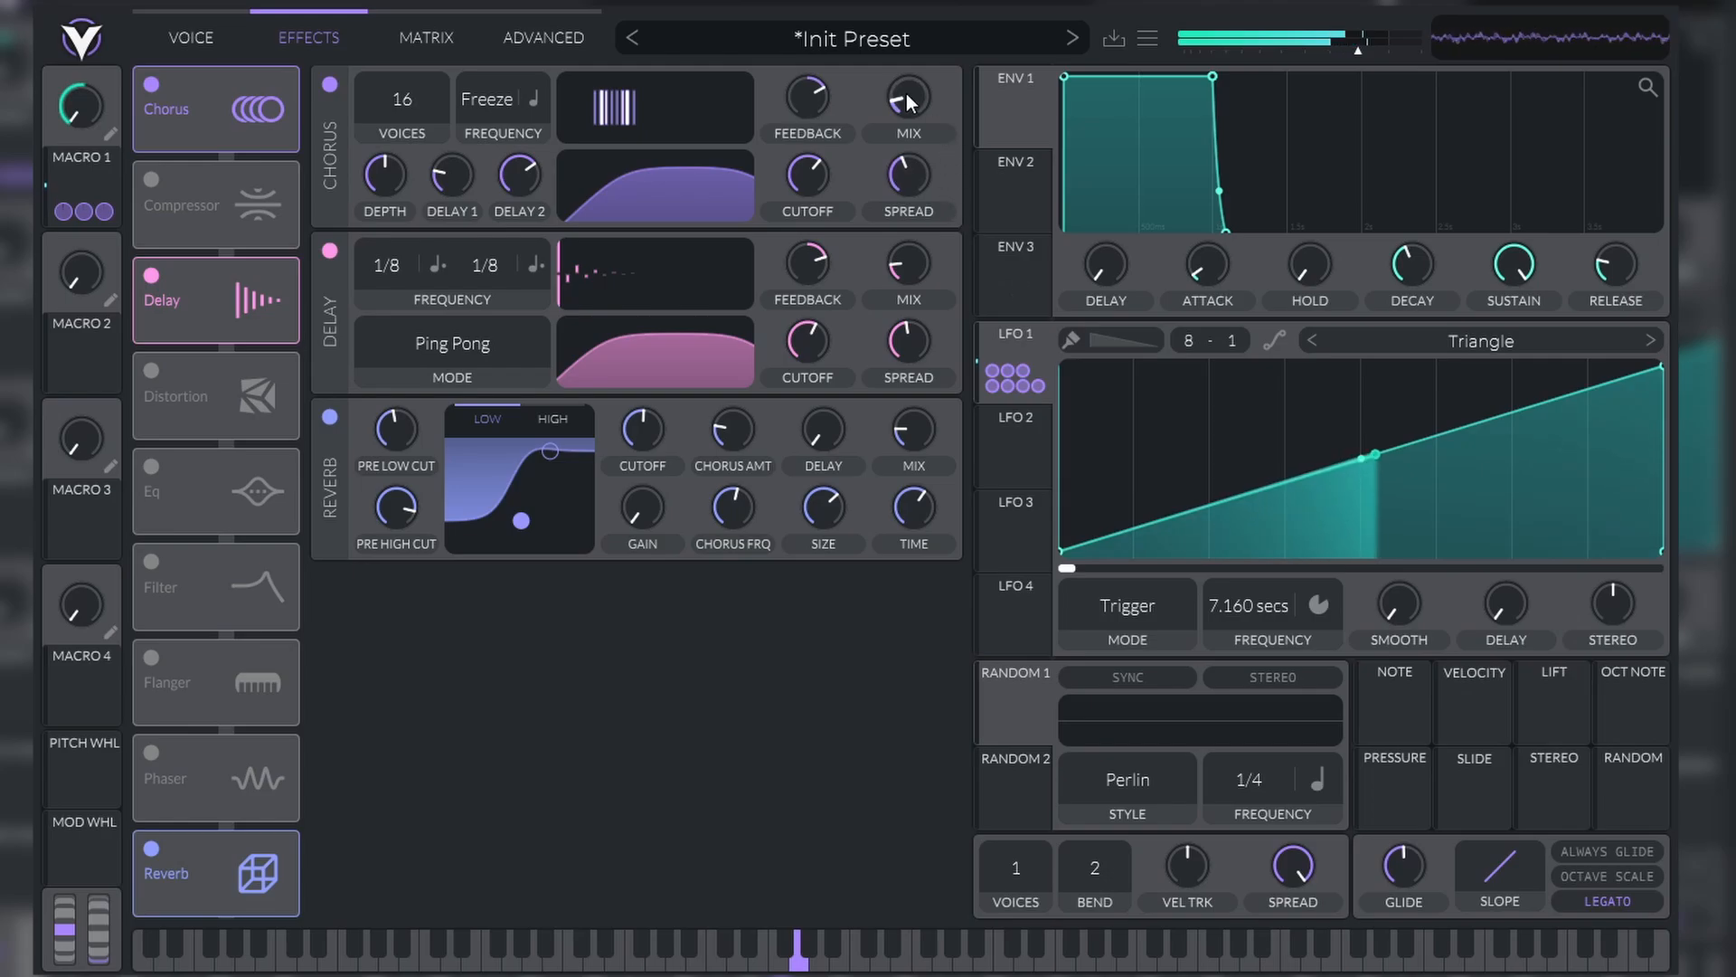
drag(906, 94, 942, 56)
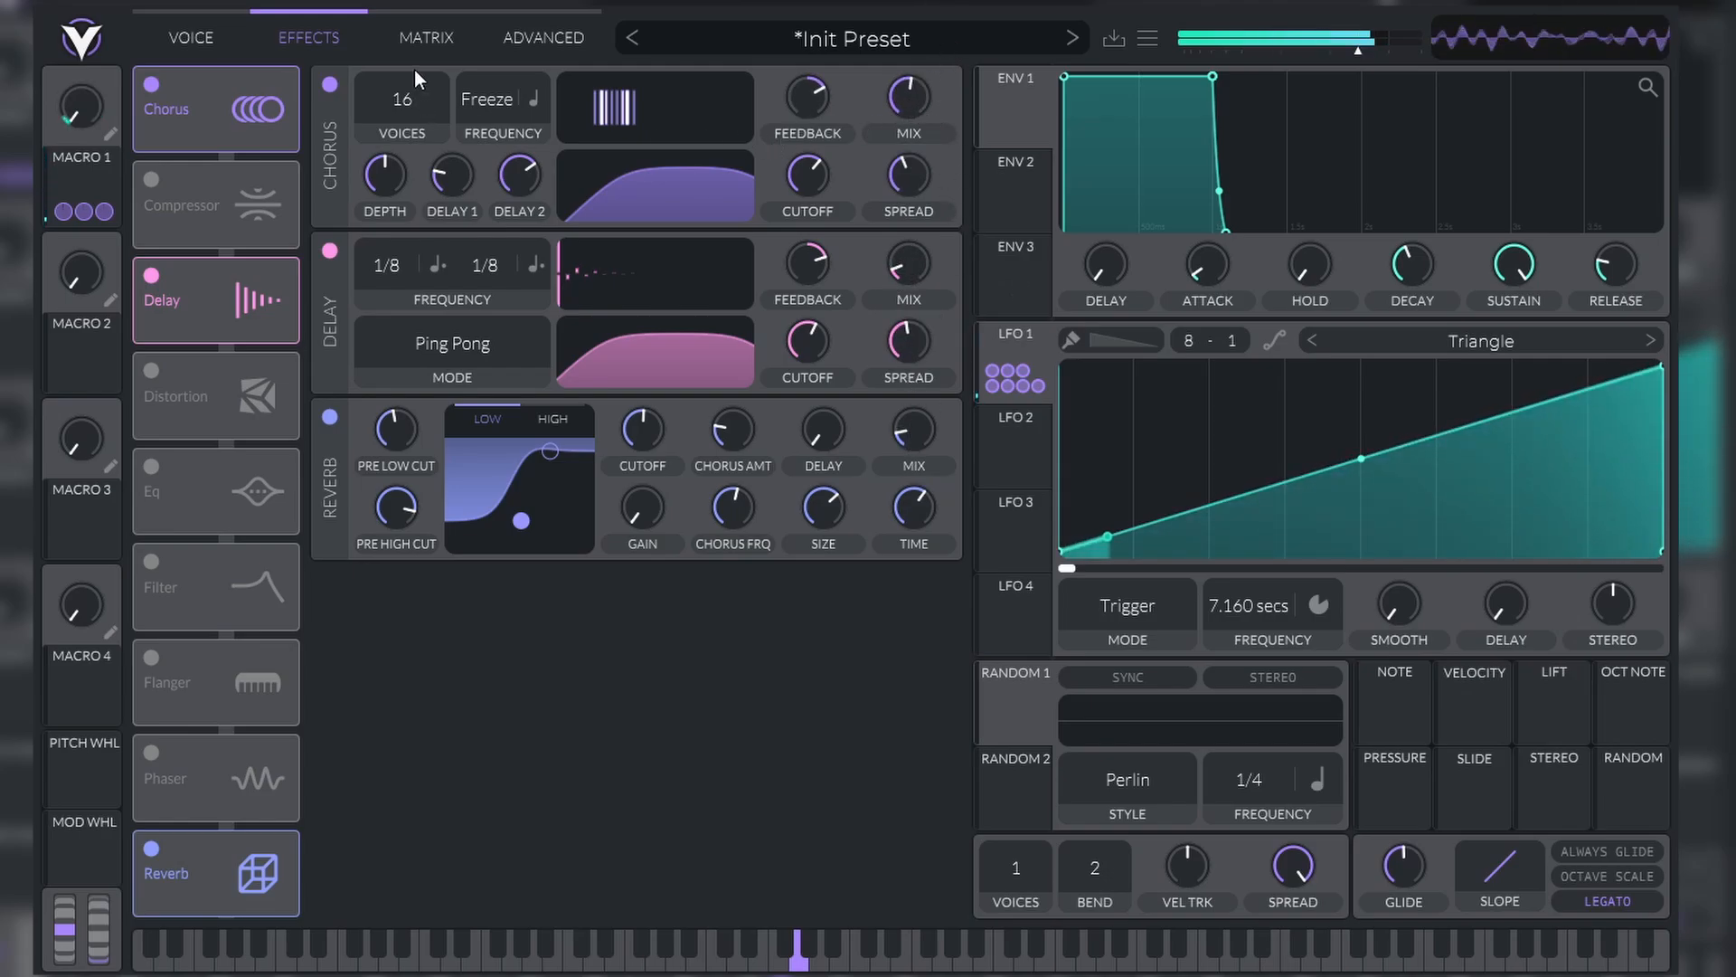
Step: Return to the oscillator view and set LFO 1's frequency to 1.433 secs
click(190, 45)
scroll(1270, 596, up, 3)
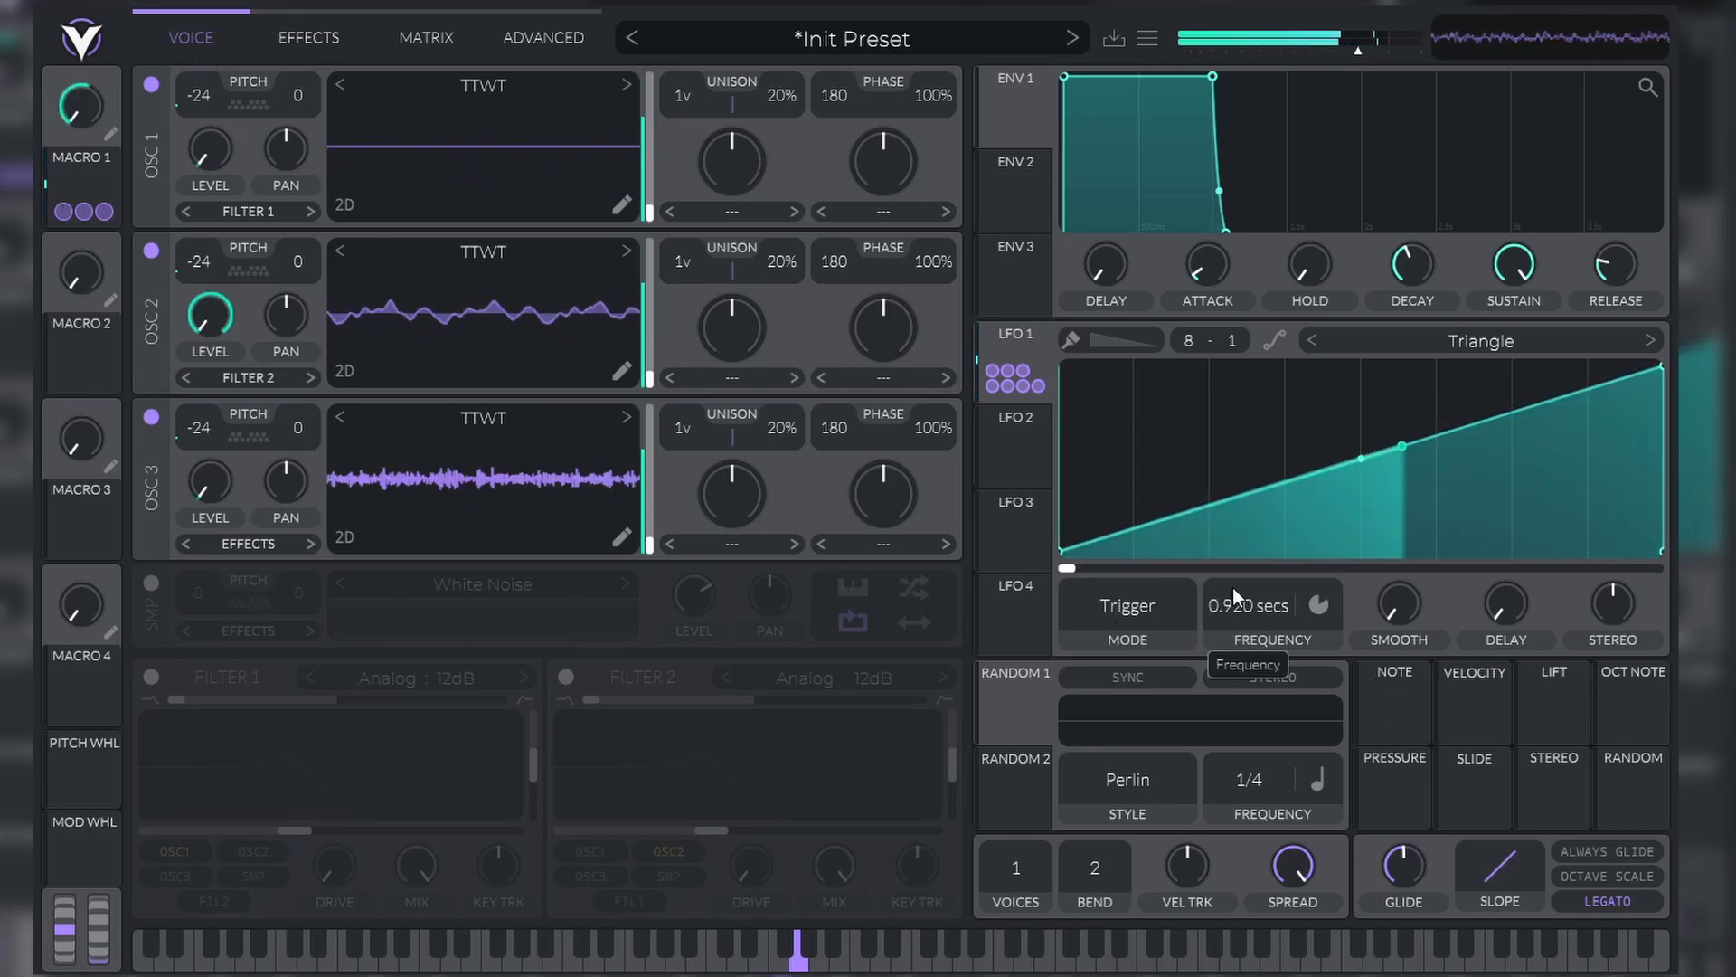
scroll(1239, 602, up, 2)
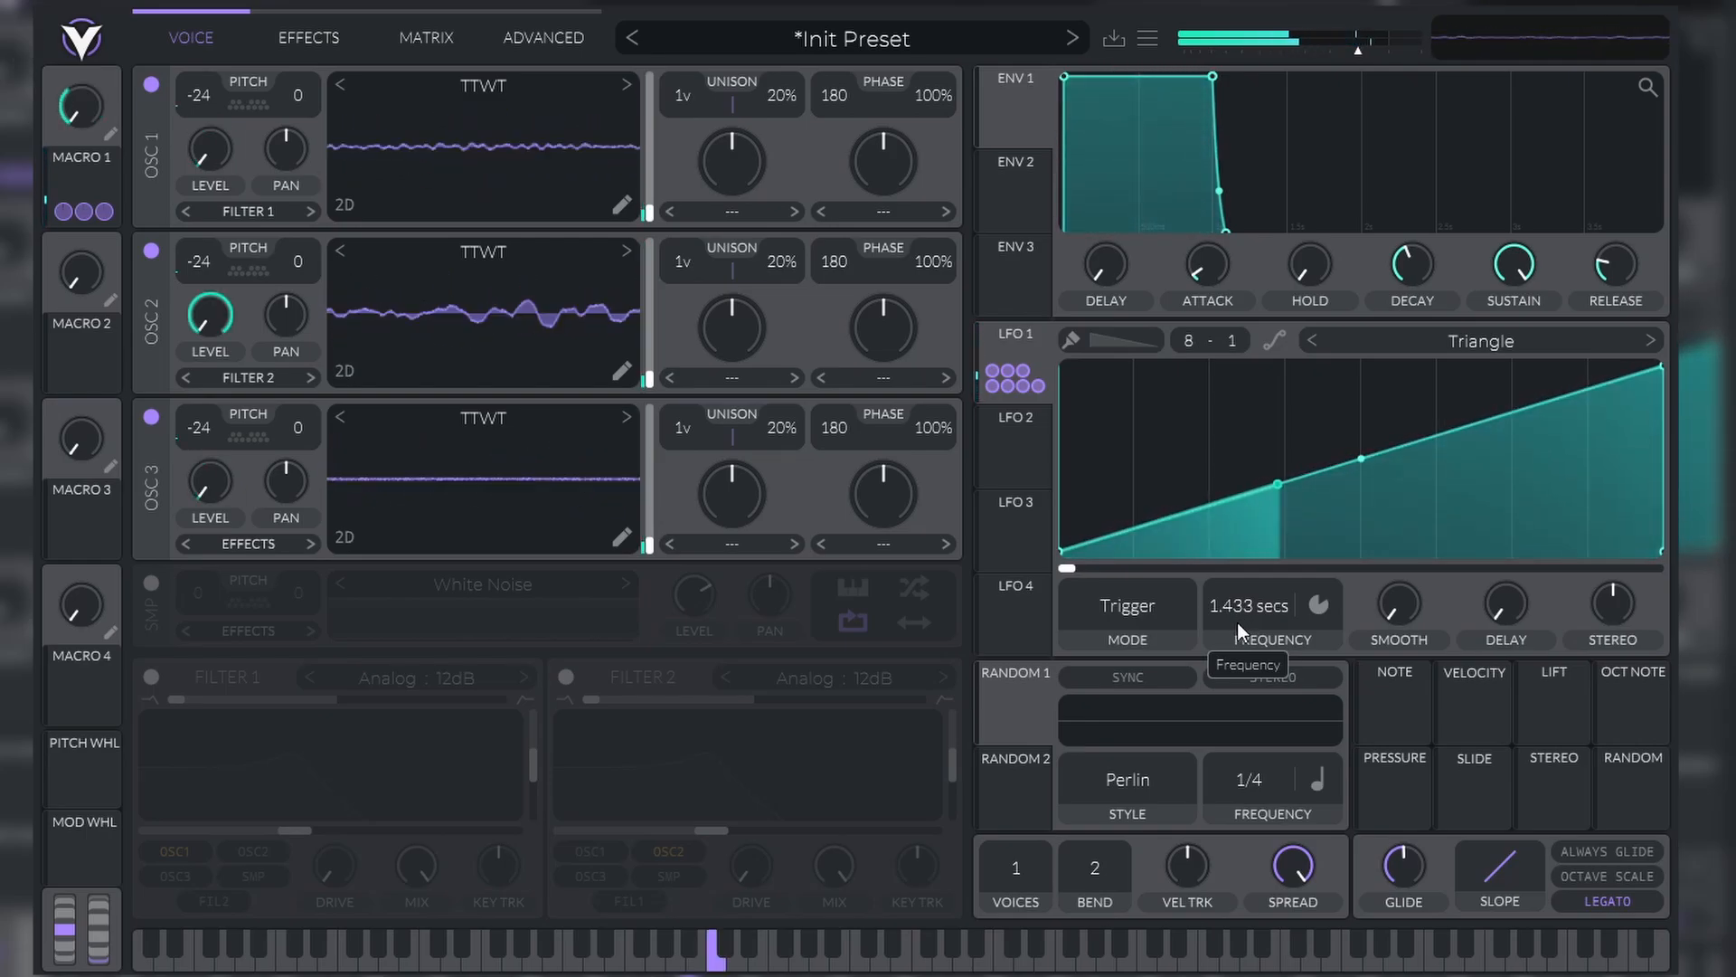
Step: Set the spectral morph of all three oscillators to Vocode and modulate each morph amount with LFO 1
click(747, 210)
click(718, 299)
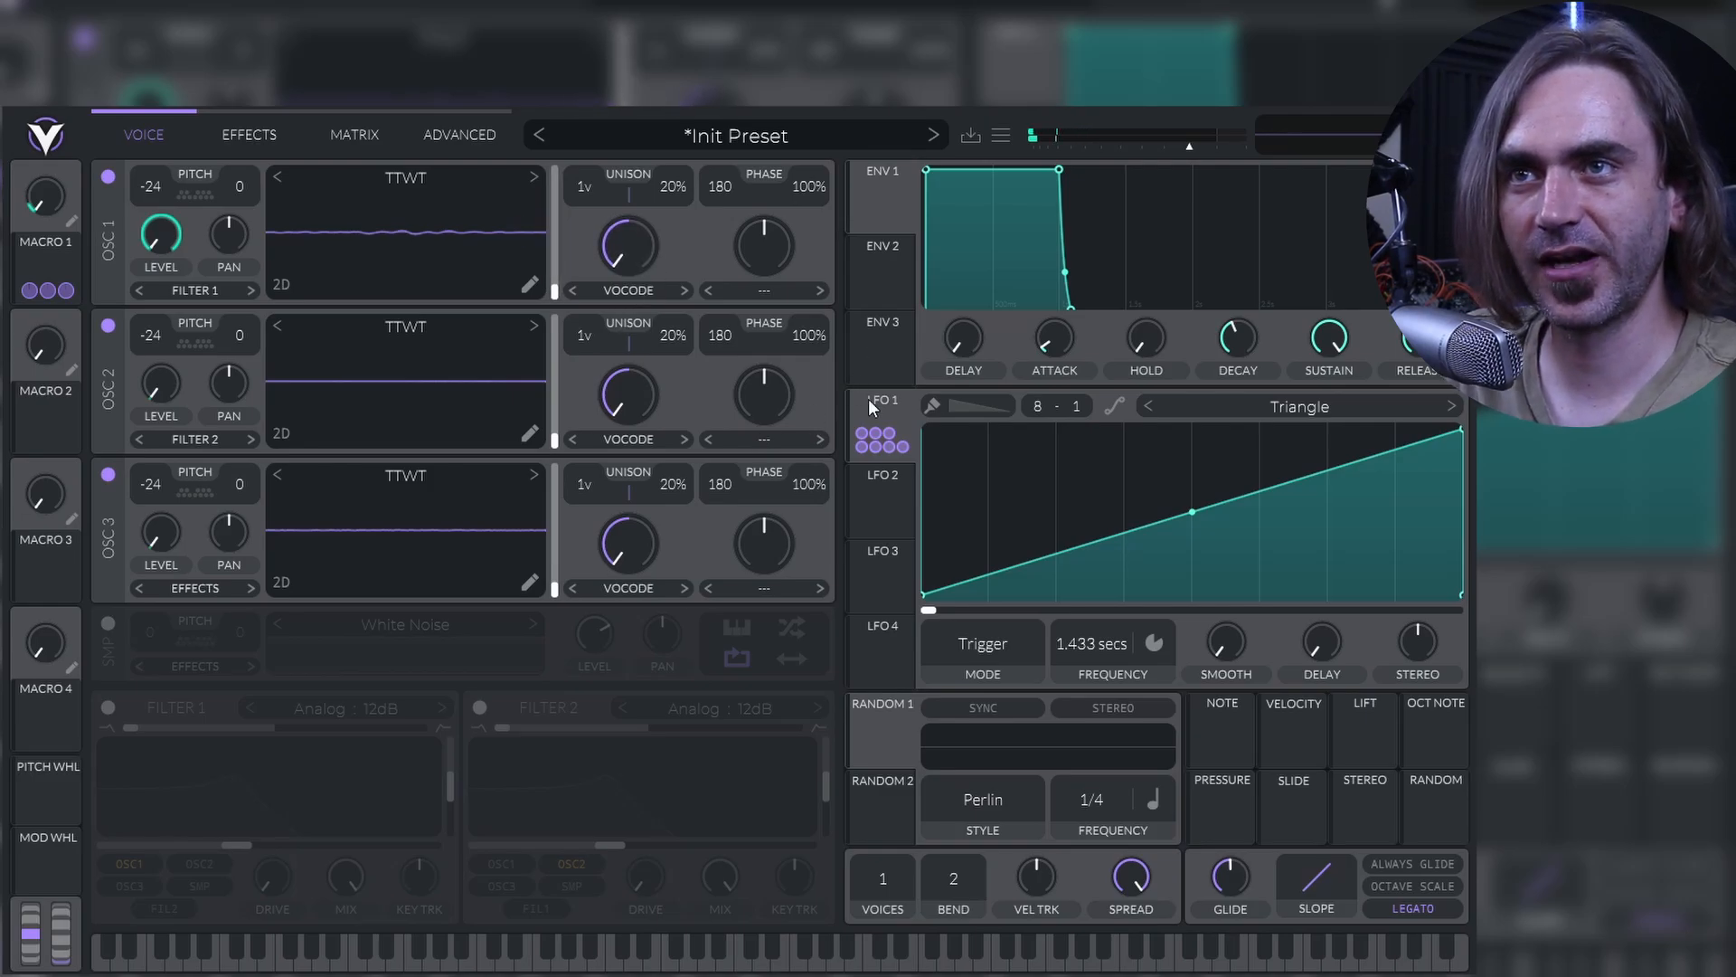
drag(871, 398, 622, 232)
drag(893, 417, 617, 395)
drag(877, 402, 598, 543)
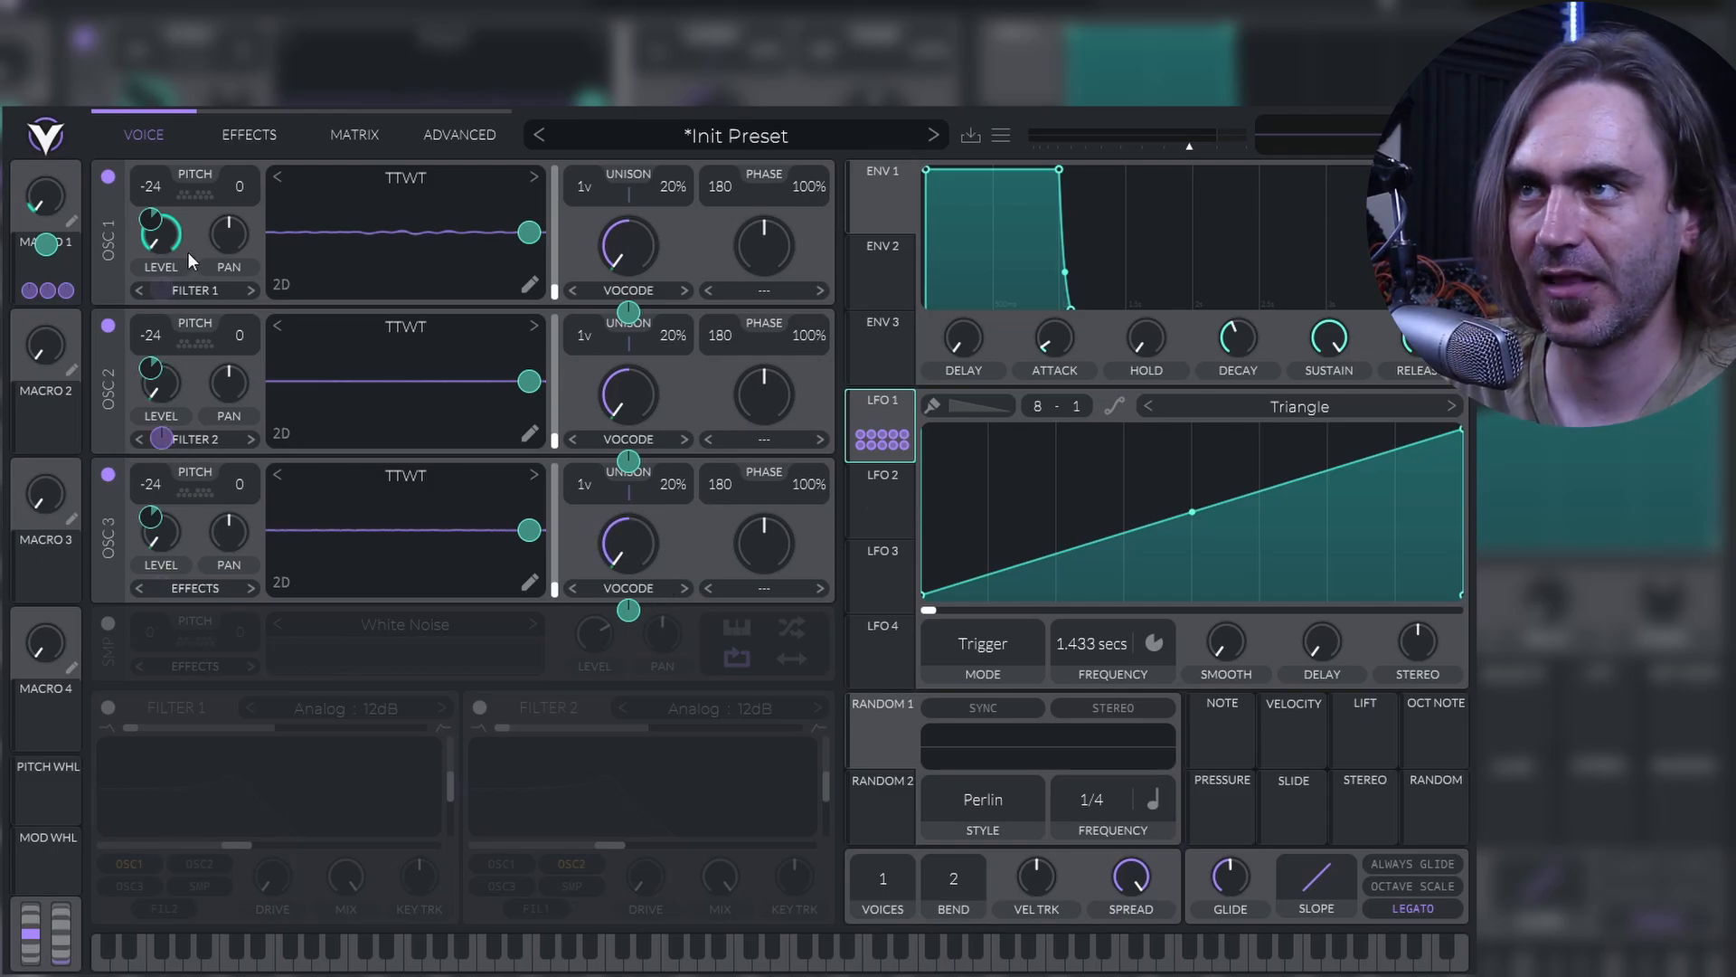
Step: Reshape the spectral morph remaps with a bent early rise for Osc 1, a peak and dip for Osc 2, and a lowered end point
click(374, 136)
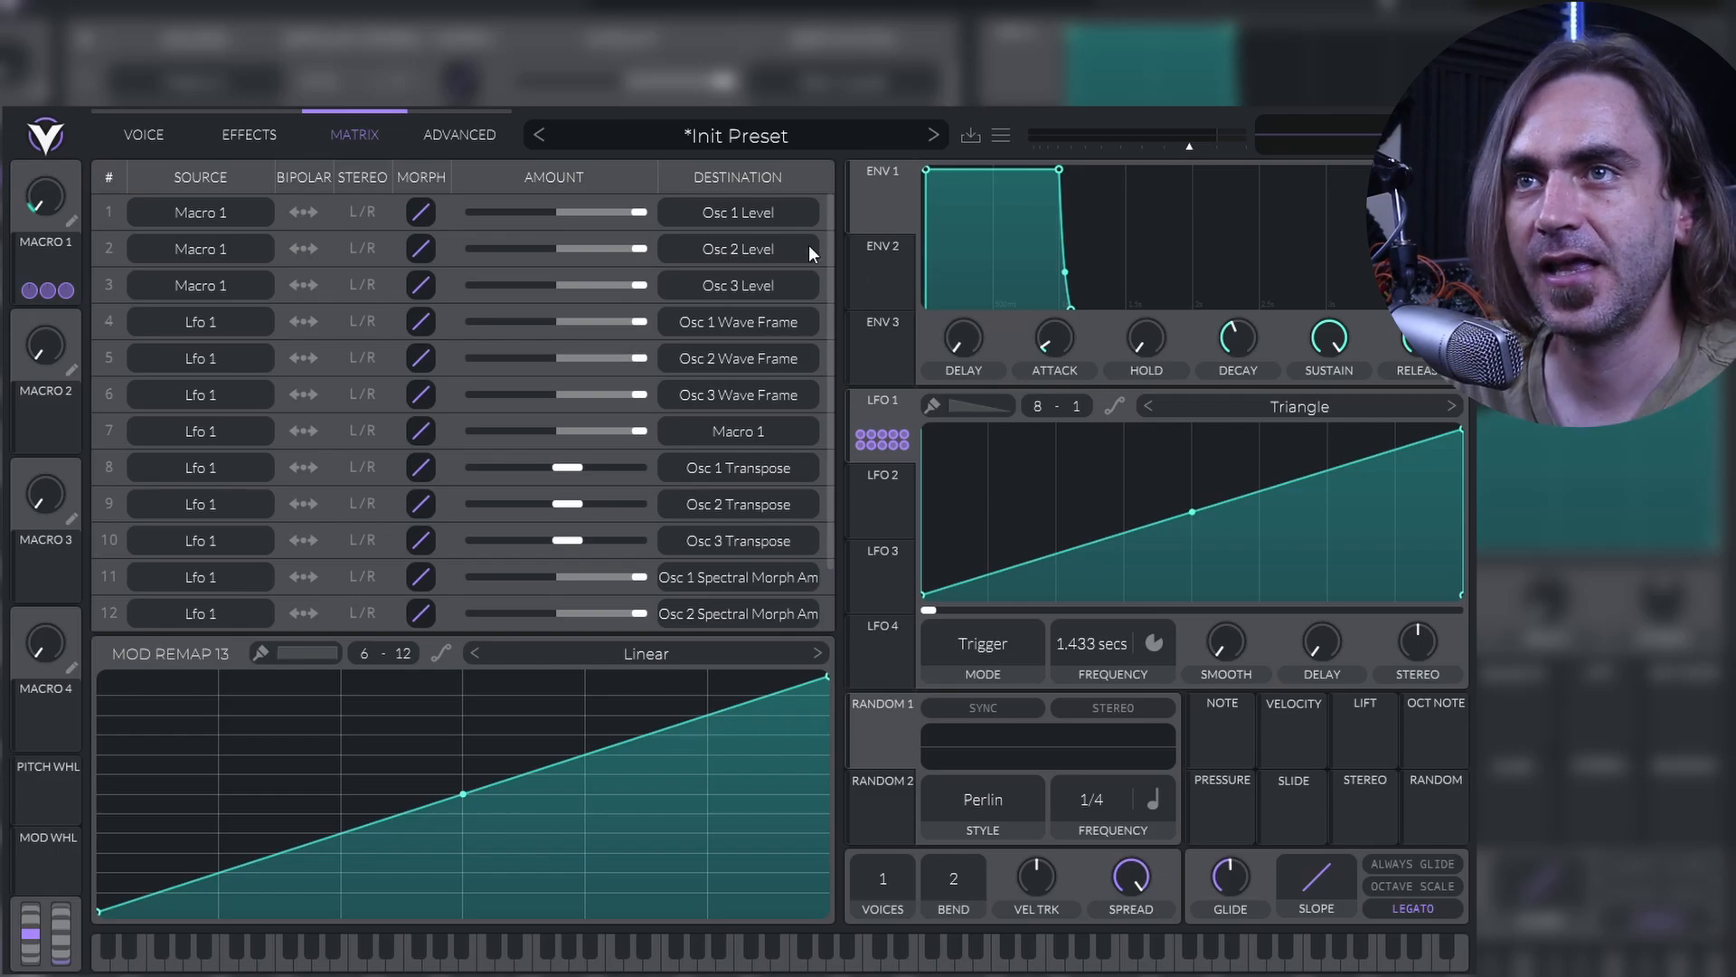
drag(833, 298, 832, 584)
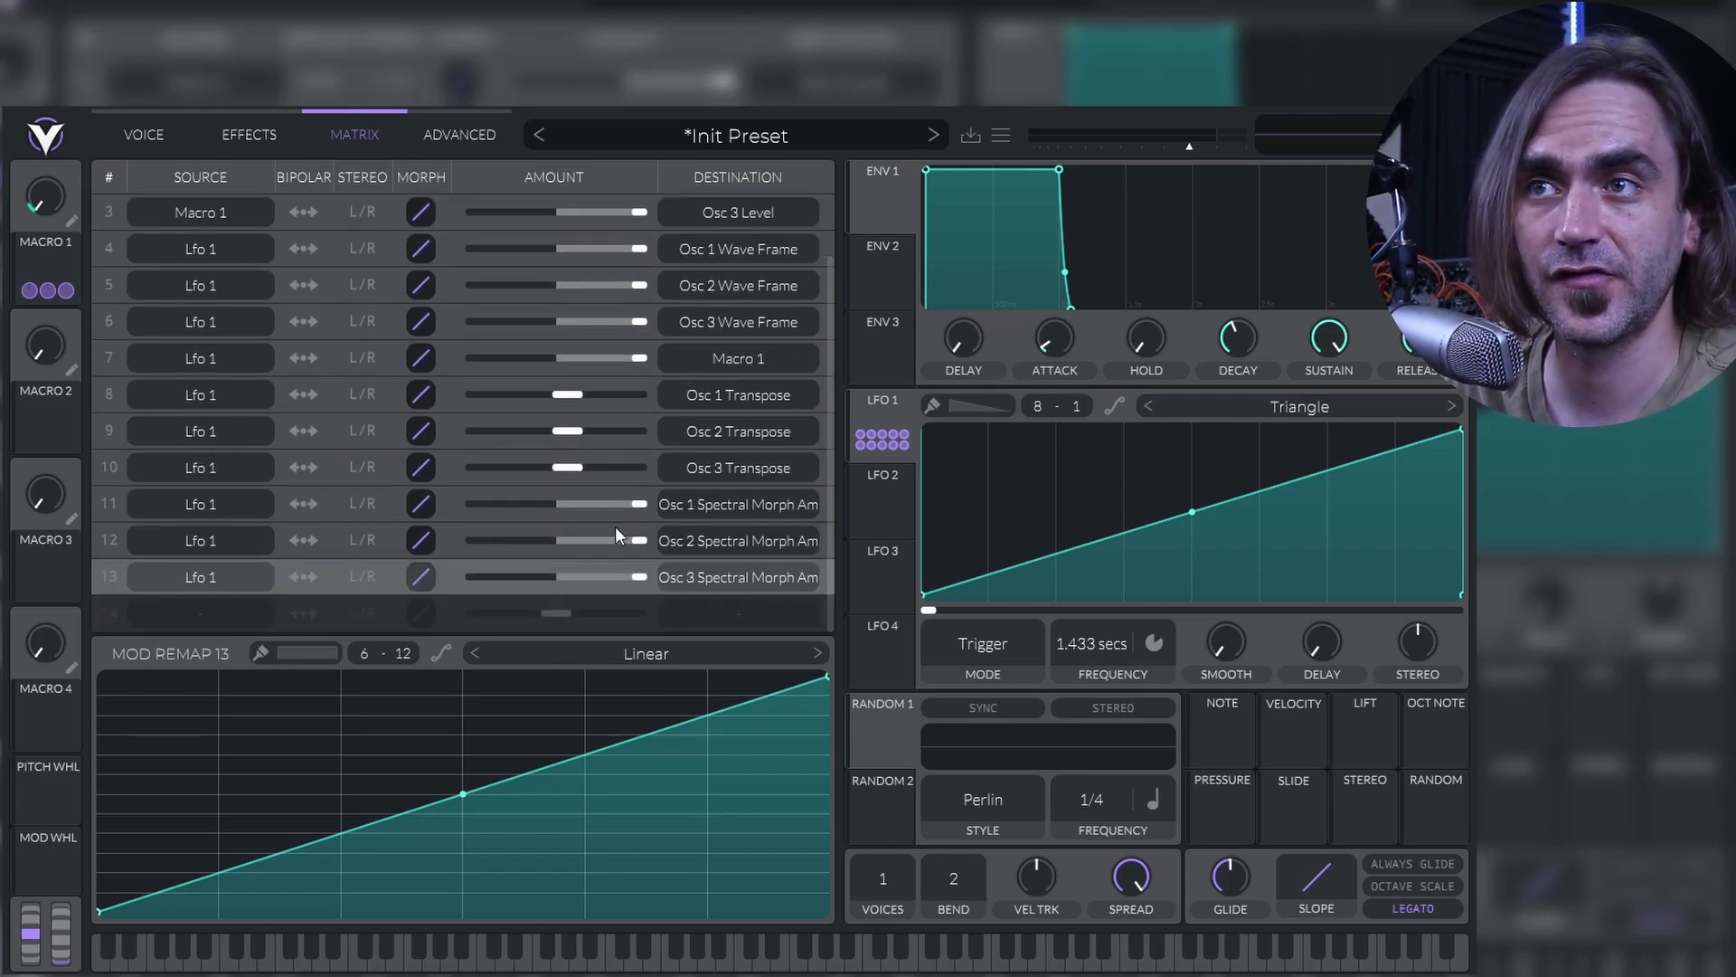
click(457, 506)
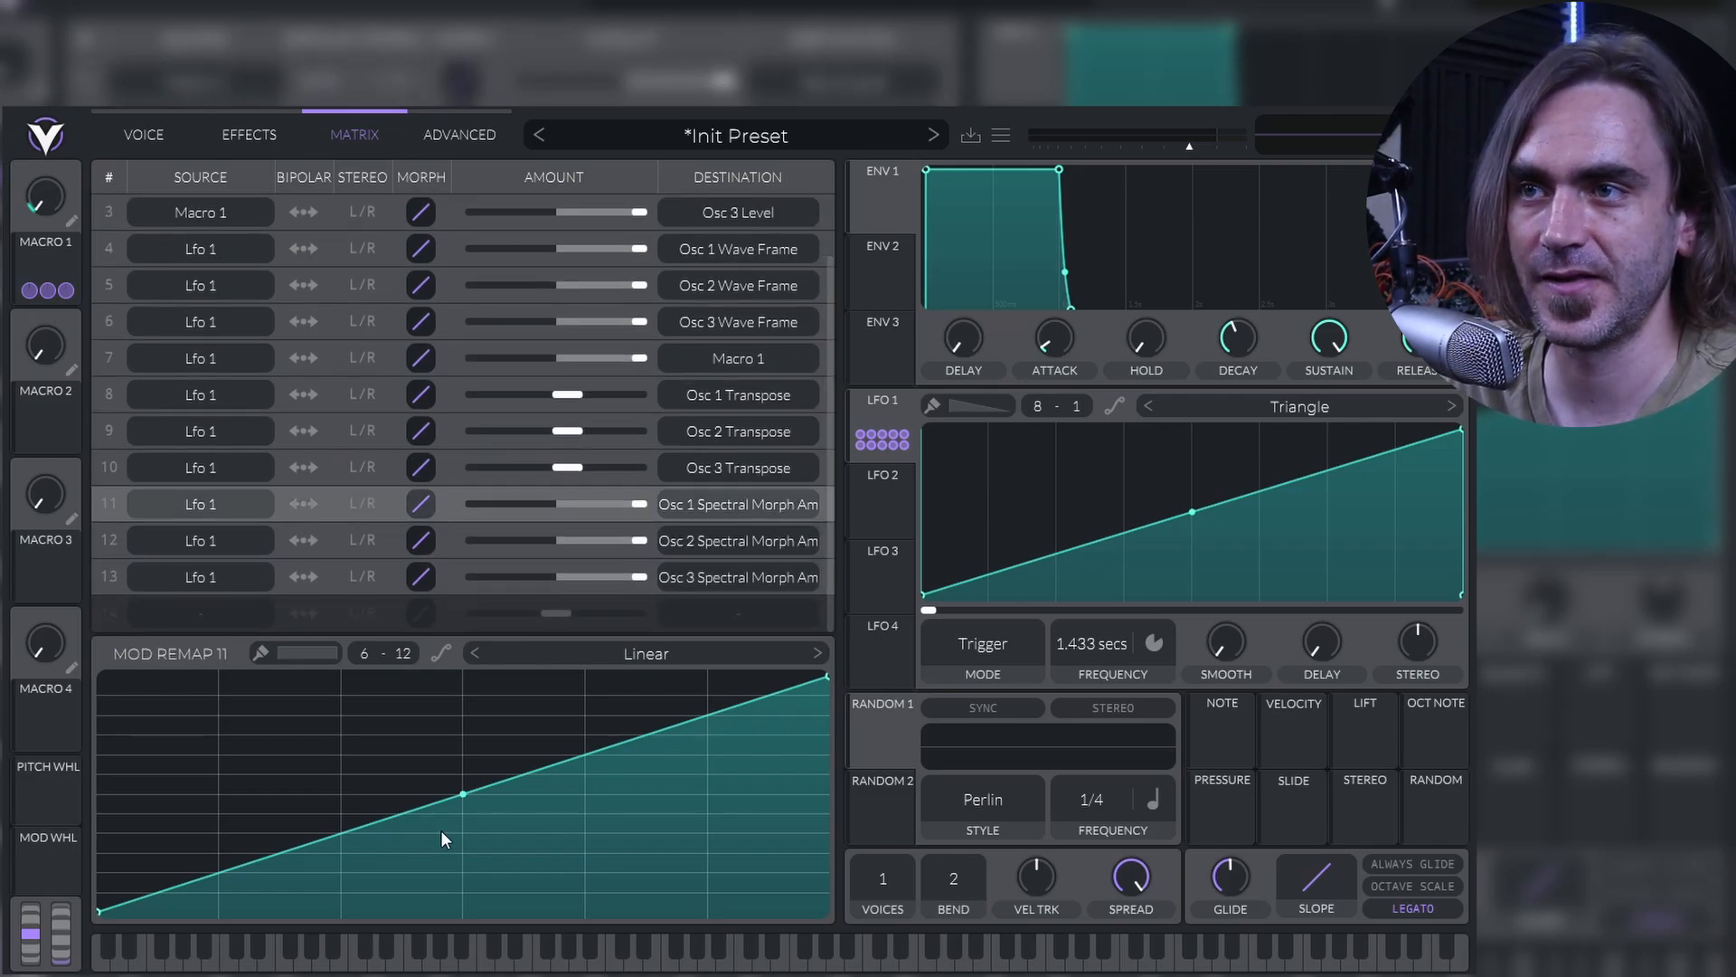
double_click(363, 828)
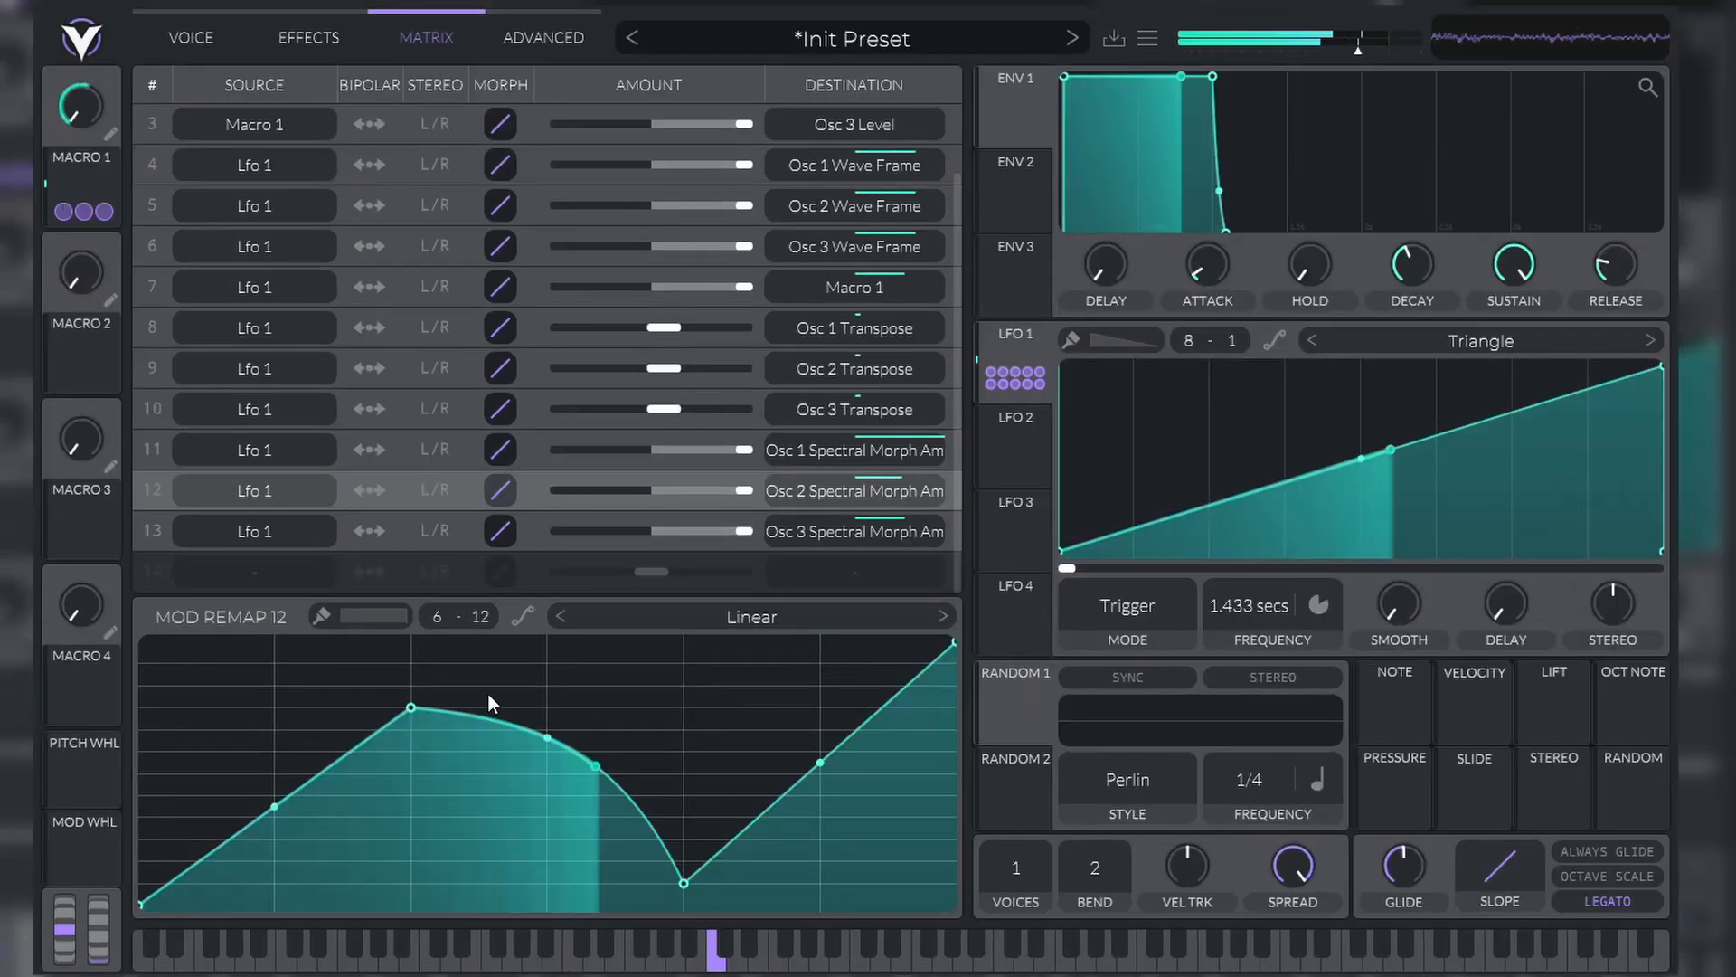
click(584, 478)
click(574, 457)
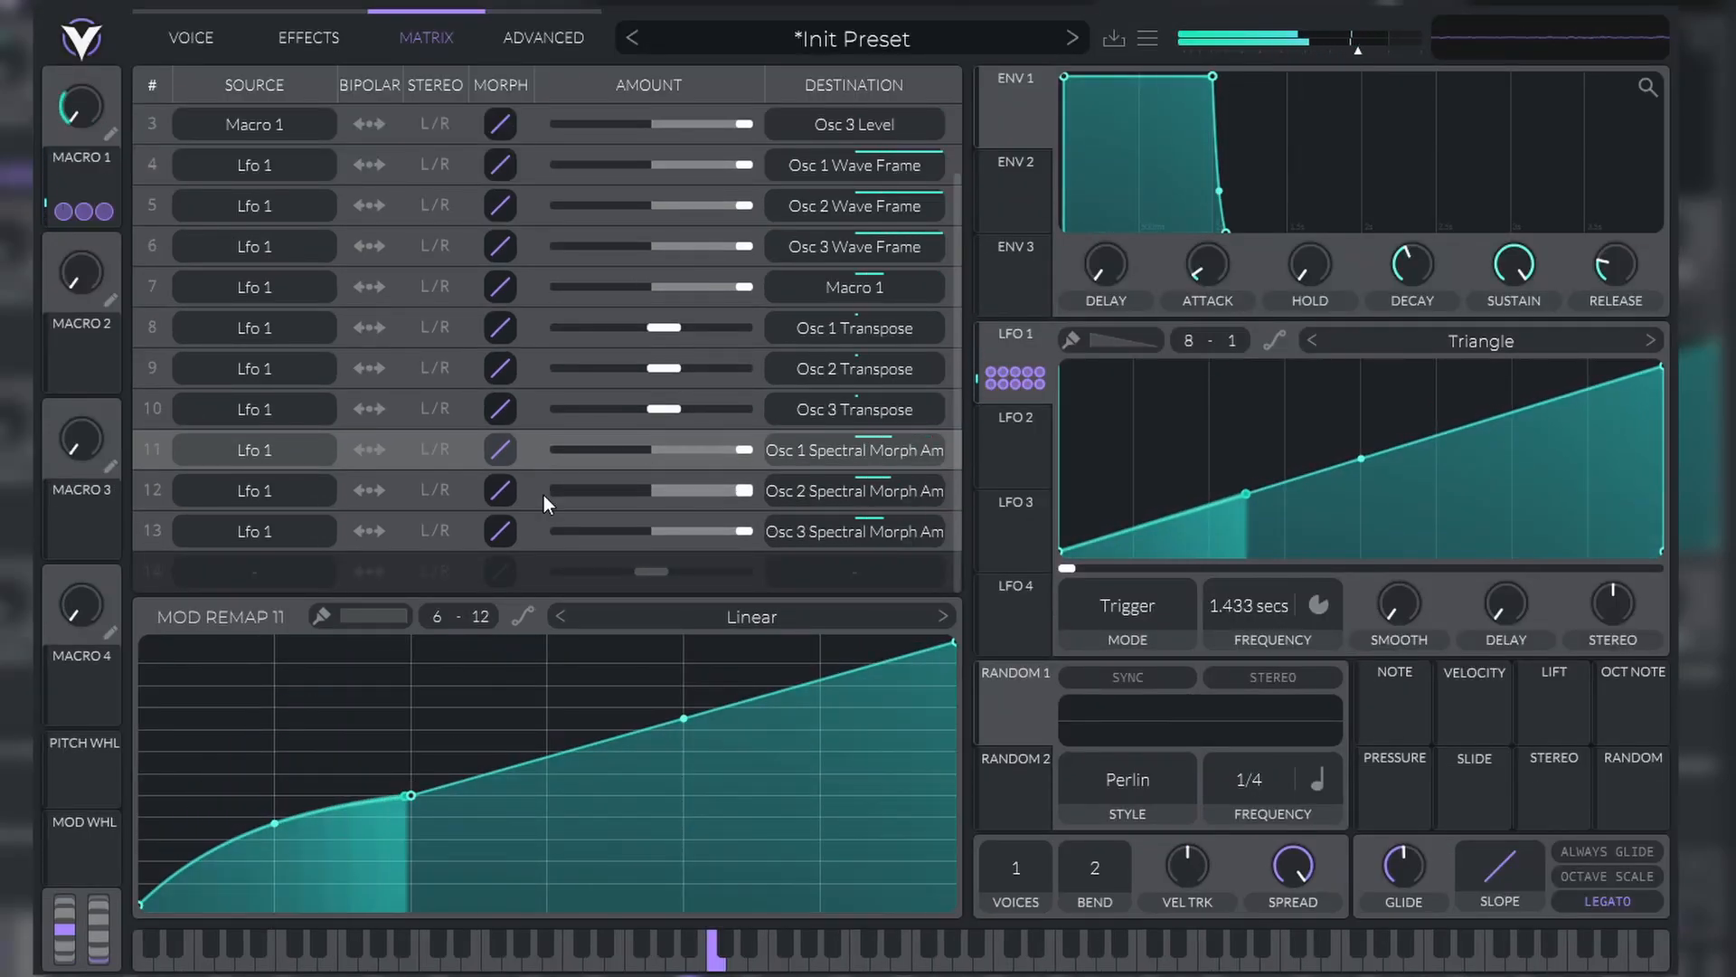
drag(953, 642, 953, 803)
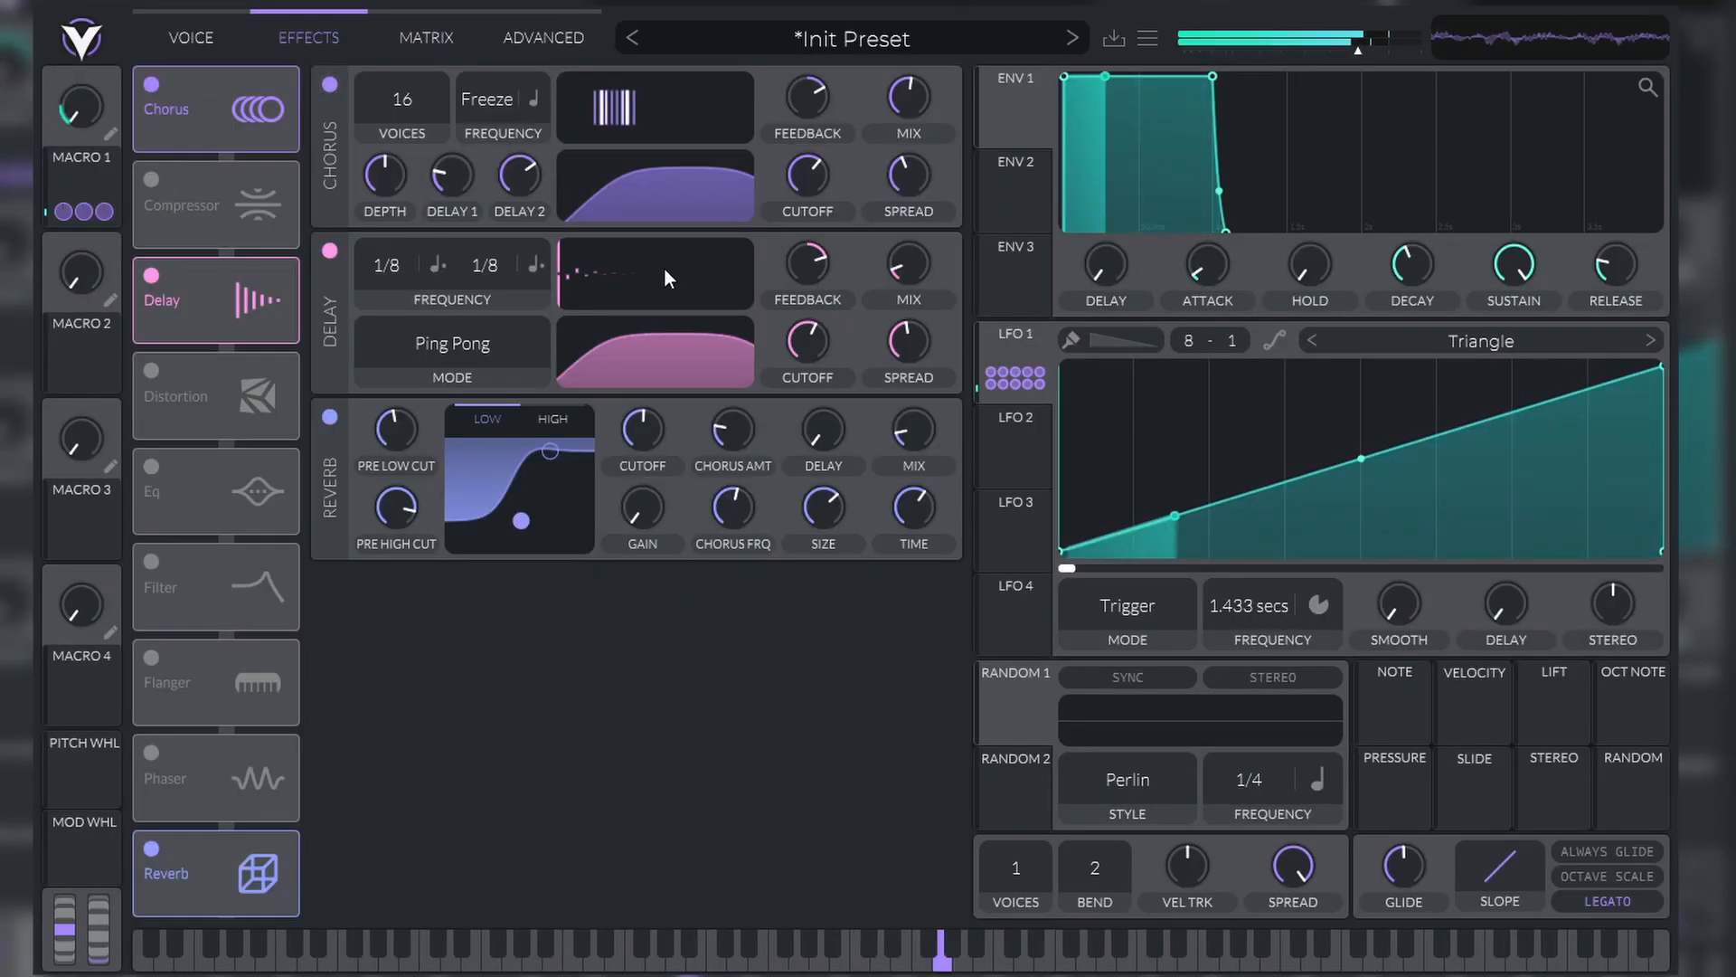
Step: Set LFO 1's frequency to 2.234 secs, with the delay mix at zero and the reverb mix at 94.50%
mouse_move(1273, 617)
mouse_down()
mouse_move(1280, 597)
mouse_move(1273, 639)
mouse_up()
drag(909, 264, 909, 312)
drag(913, 445, 910, 441)
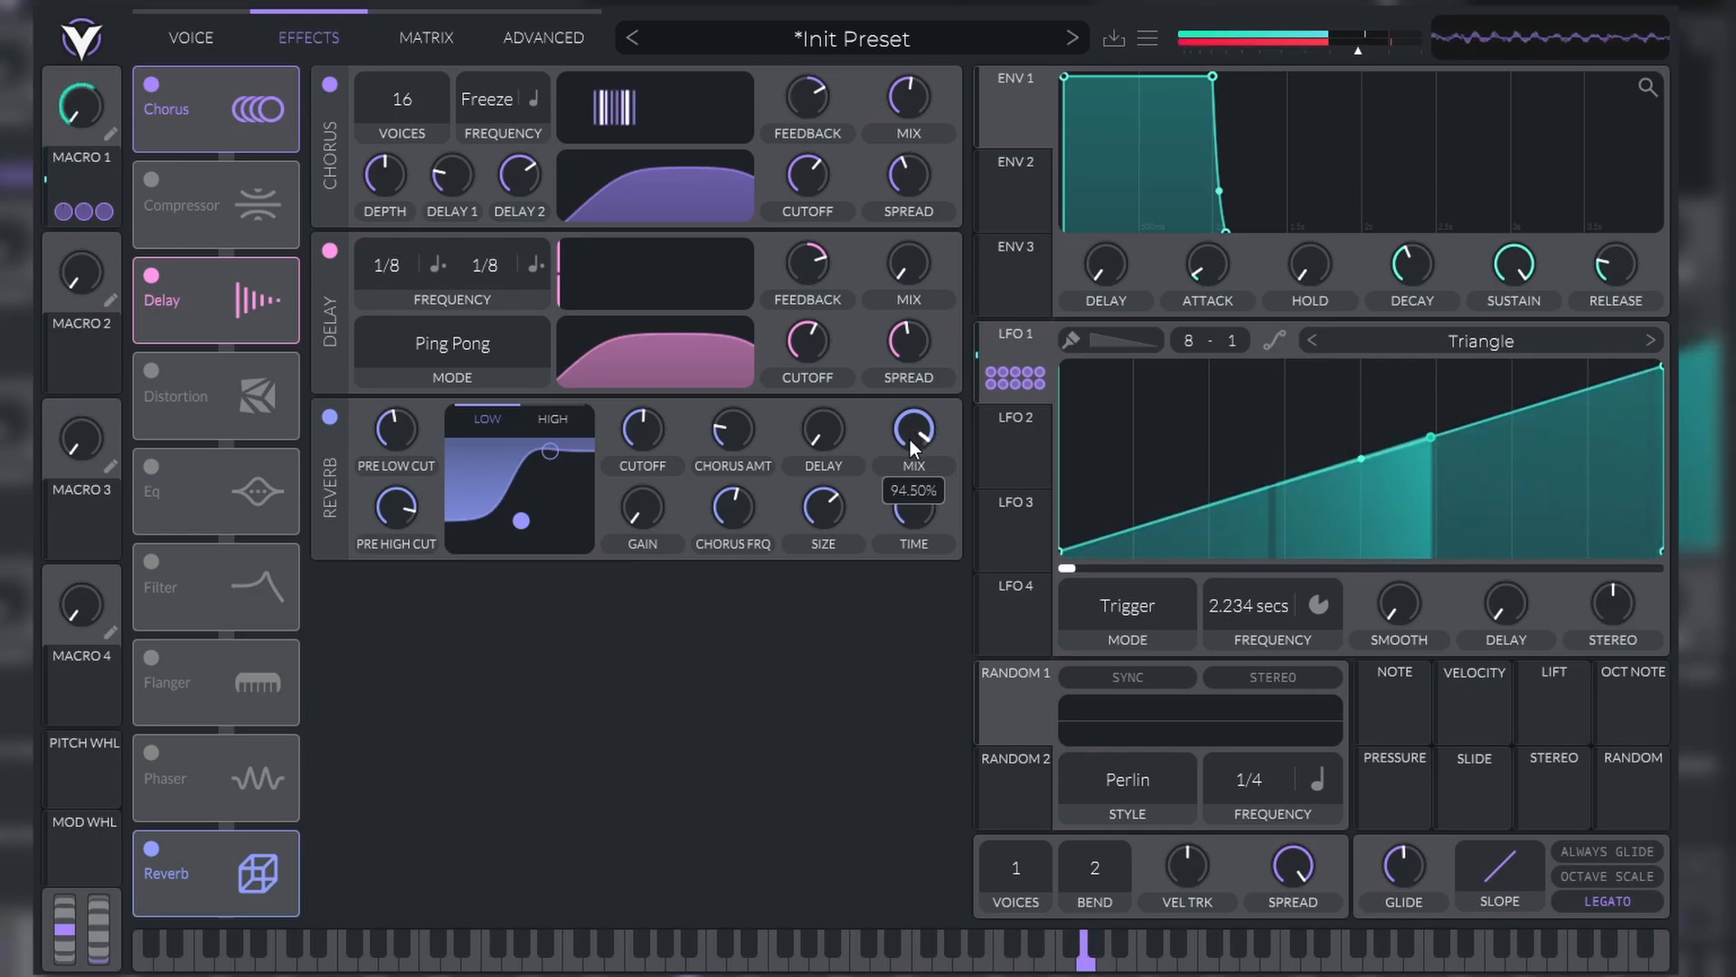
Step: Set LFO 1's frequency to 0.528 secs and lower the reverb mix to somewhat below its midpoint
click(191, 37)
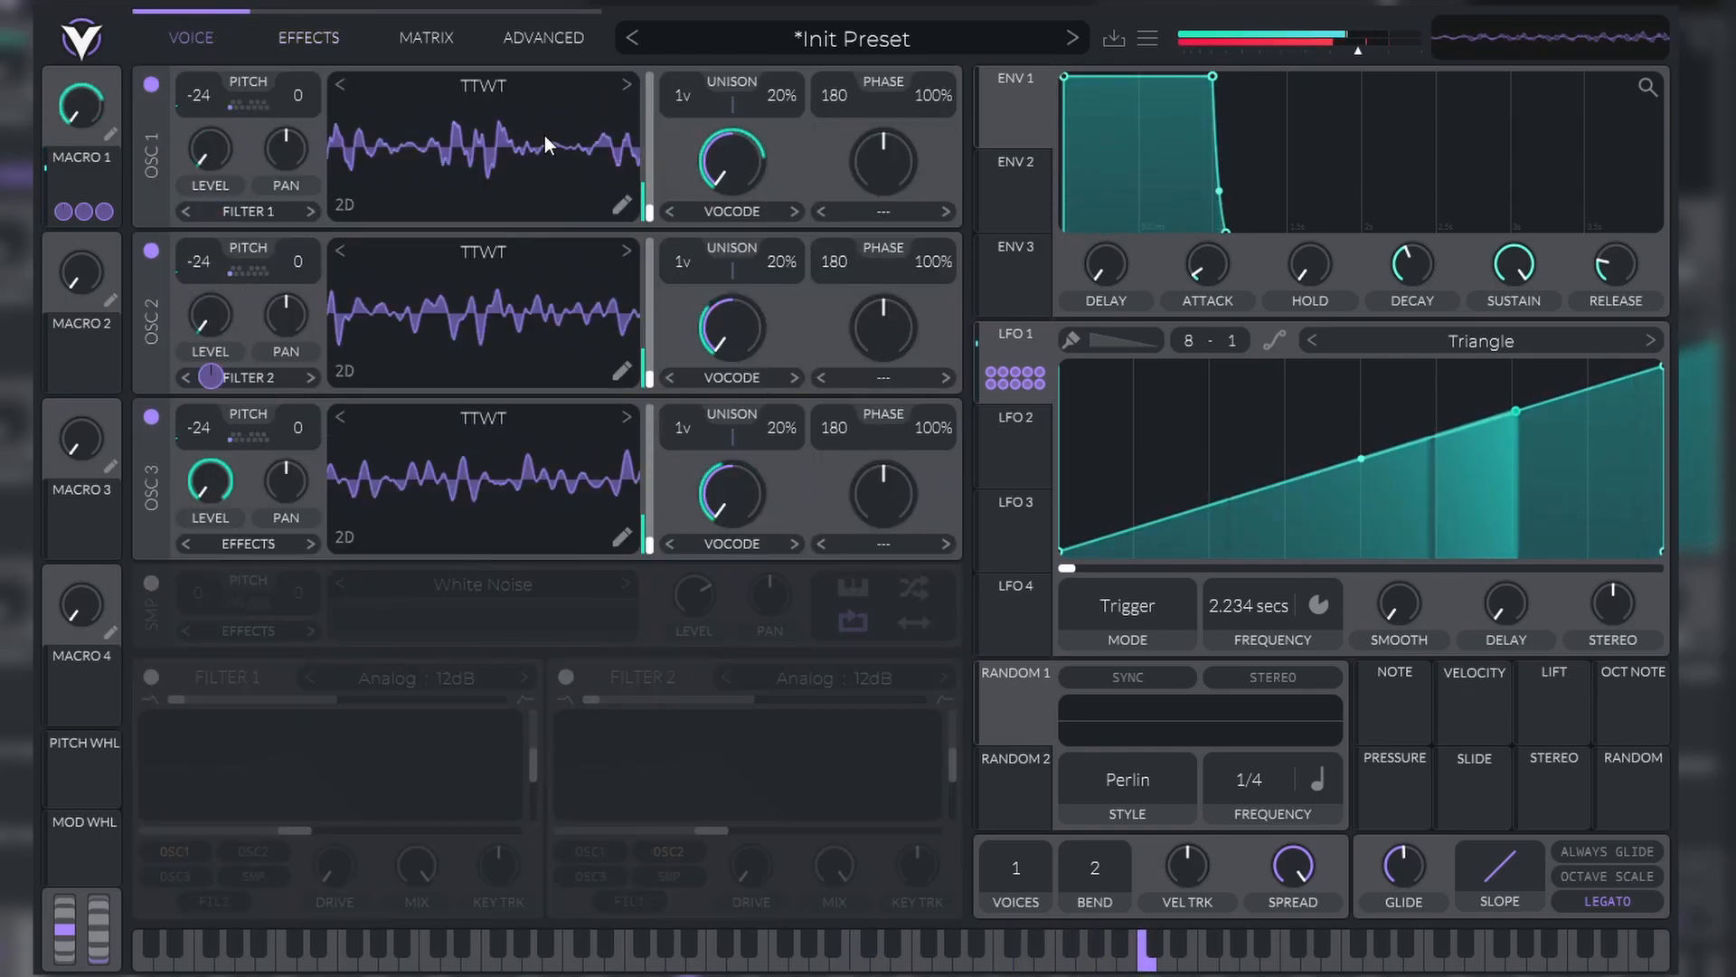
drag(1268, 617, 1268, 591)
click(318, 38)
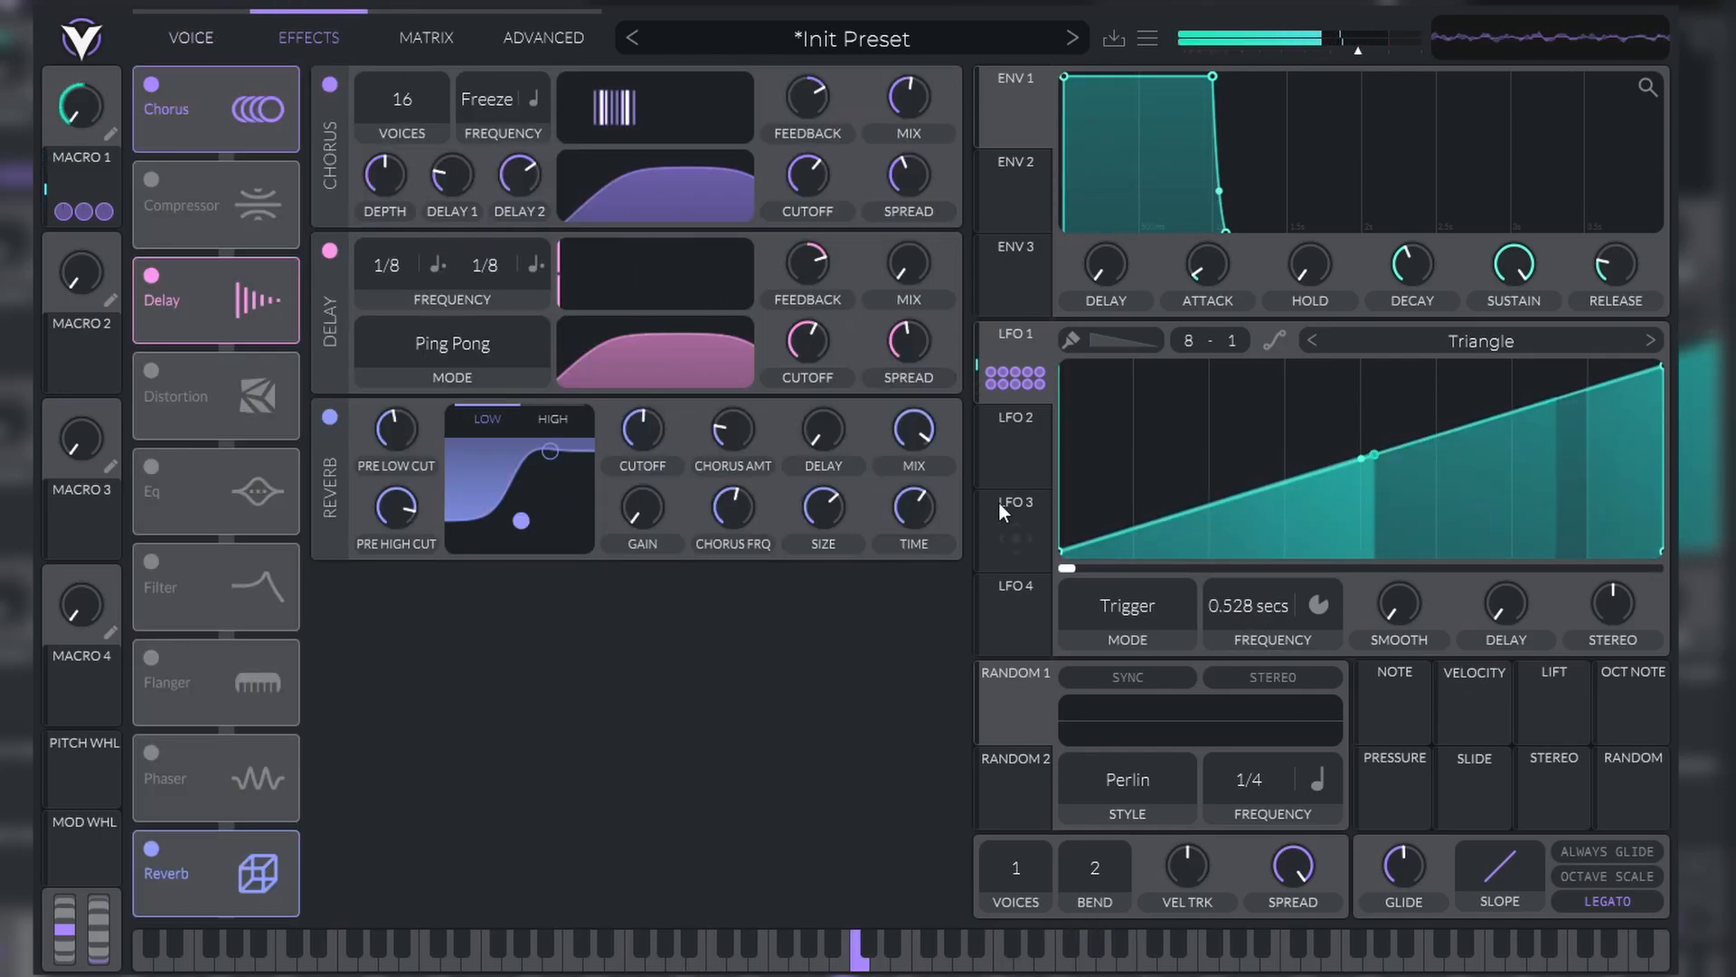
drag(911, 432, 872, 505)
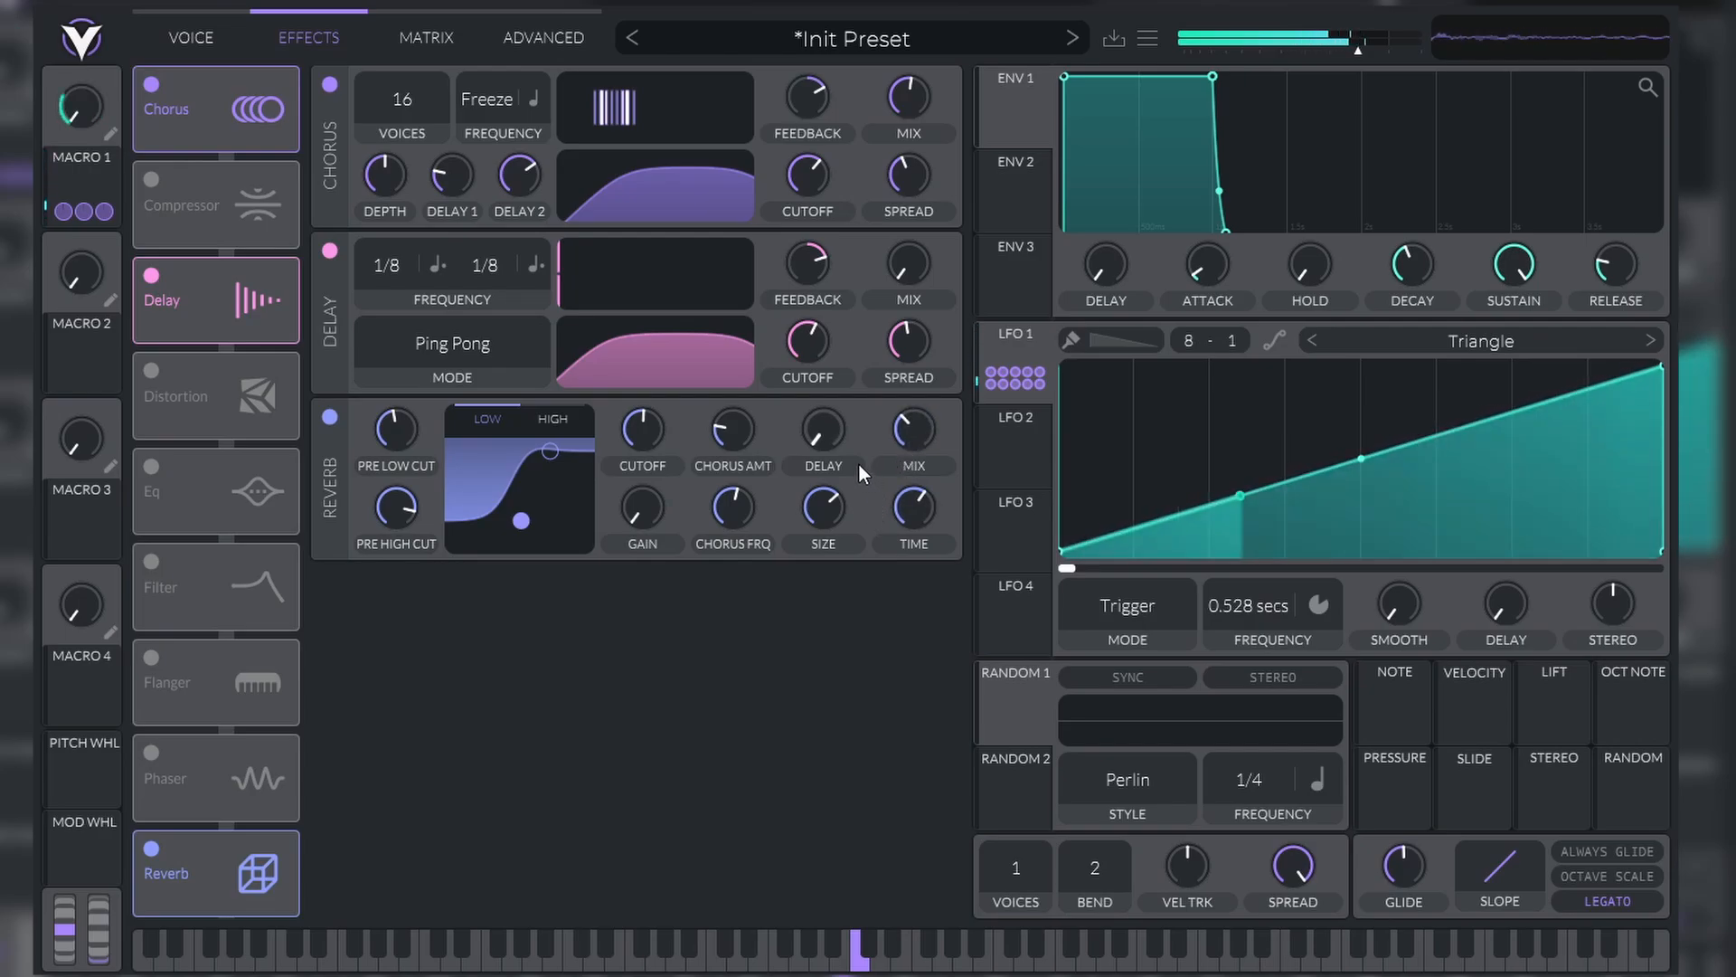
Step: Try LFO 1 at 0.779 secs with a 2.297 secs glide, and at 0.075 secs with a 1.802 secs glide
mouse_move(1267, 608)
mouse_down()
mouse_move(1250, 616)
mouse_move(1281, 603)
mouse_up()
mouse_move(1402, 852)
mouse_down()
mouse_move(1381, 866)
mouse_move(1421, 828)
mouse_up()
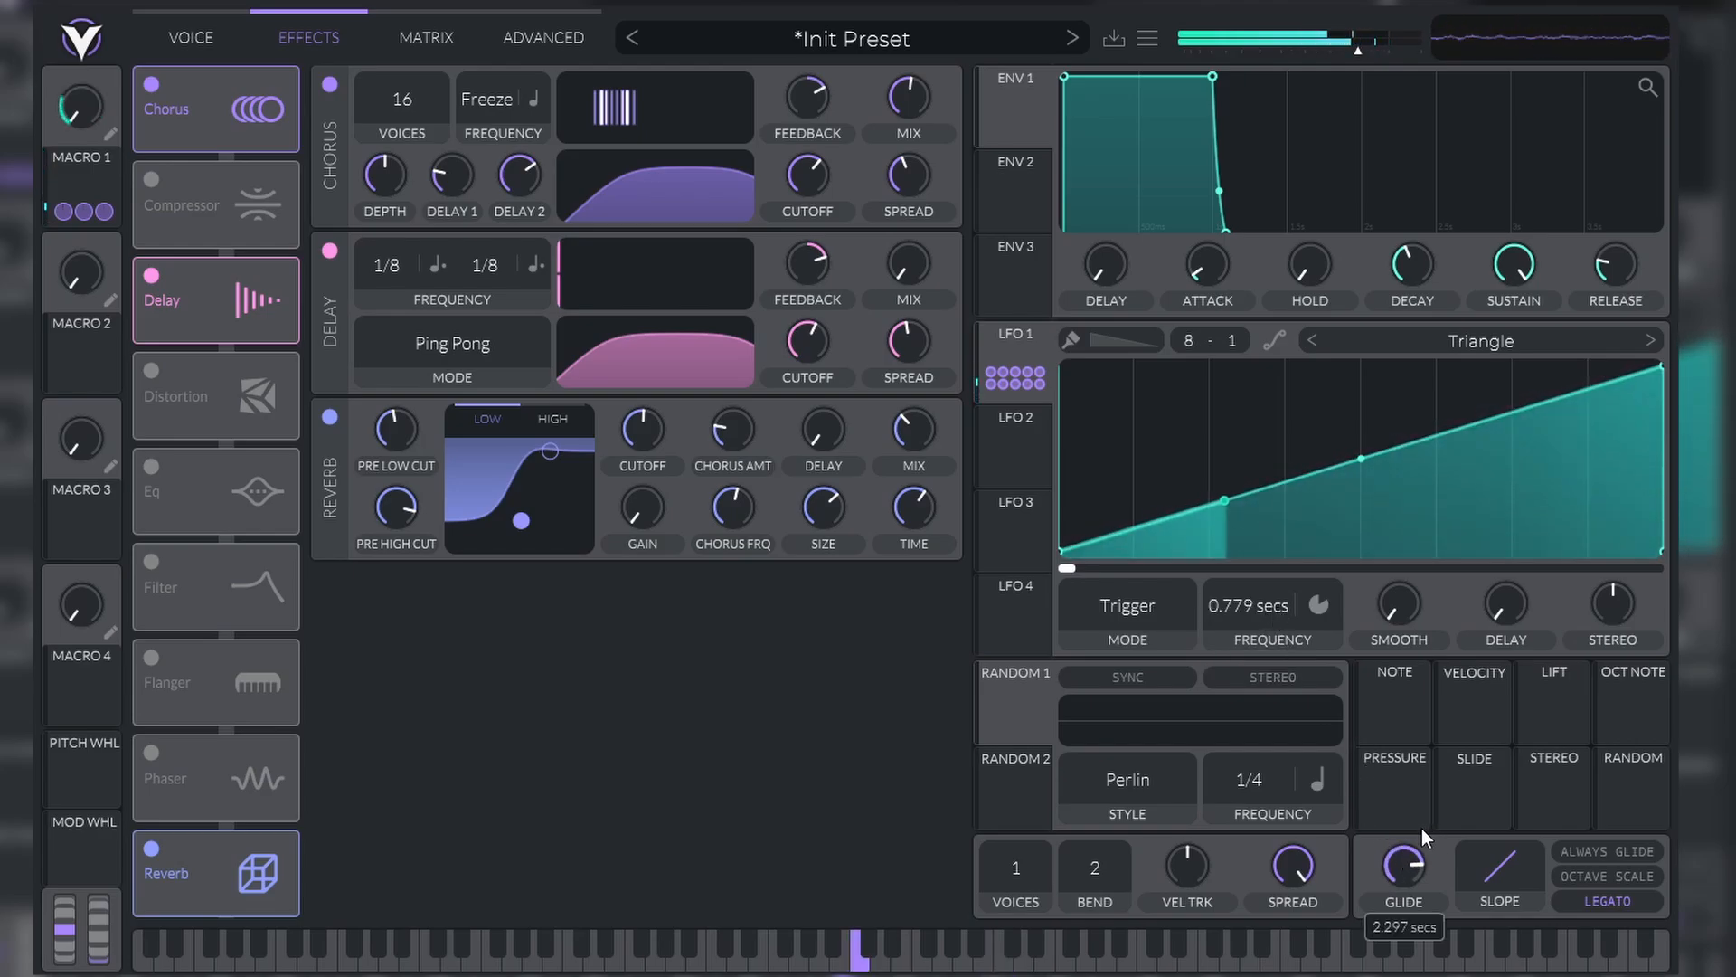
drag(1266, 615, 1257, 608)
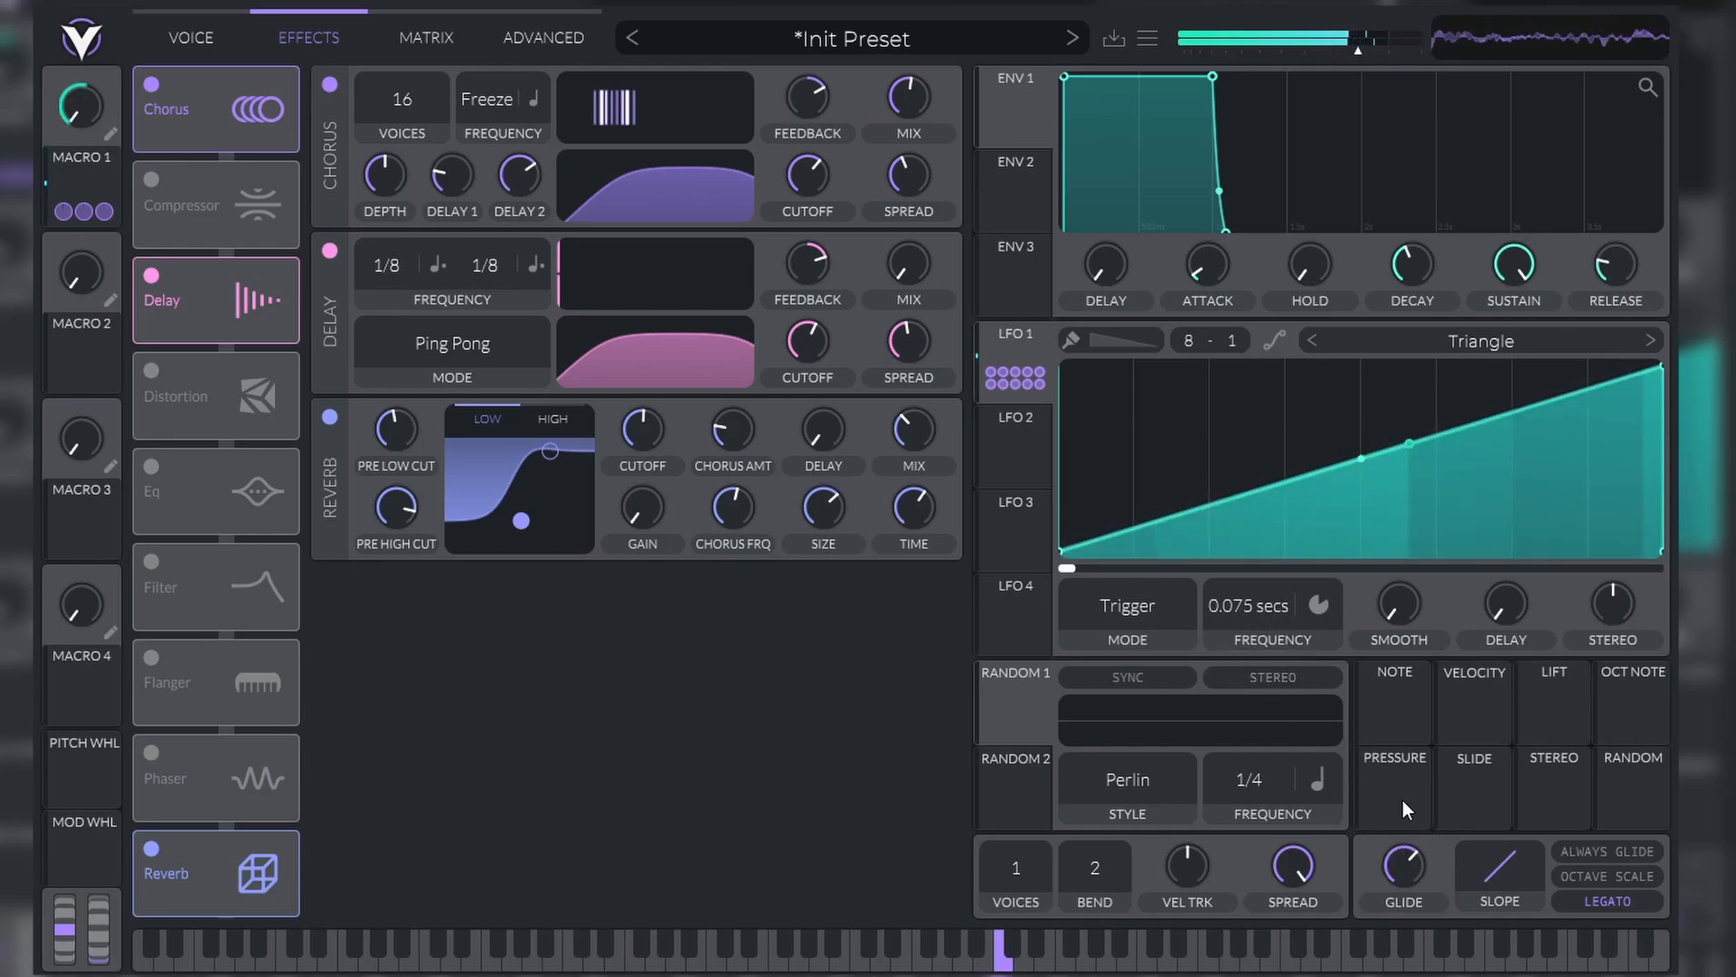
mouse_move(1401, 861)
mouse_down()
mouse_move(1387, 888)
mouse_move(1413, 843)
mouse_up()
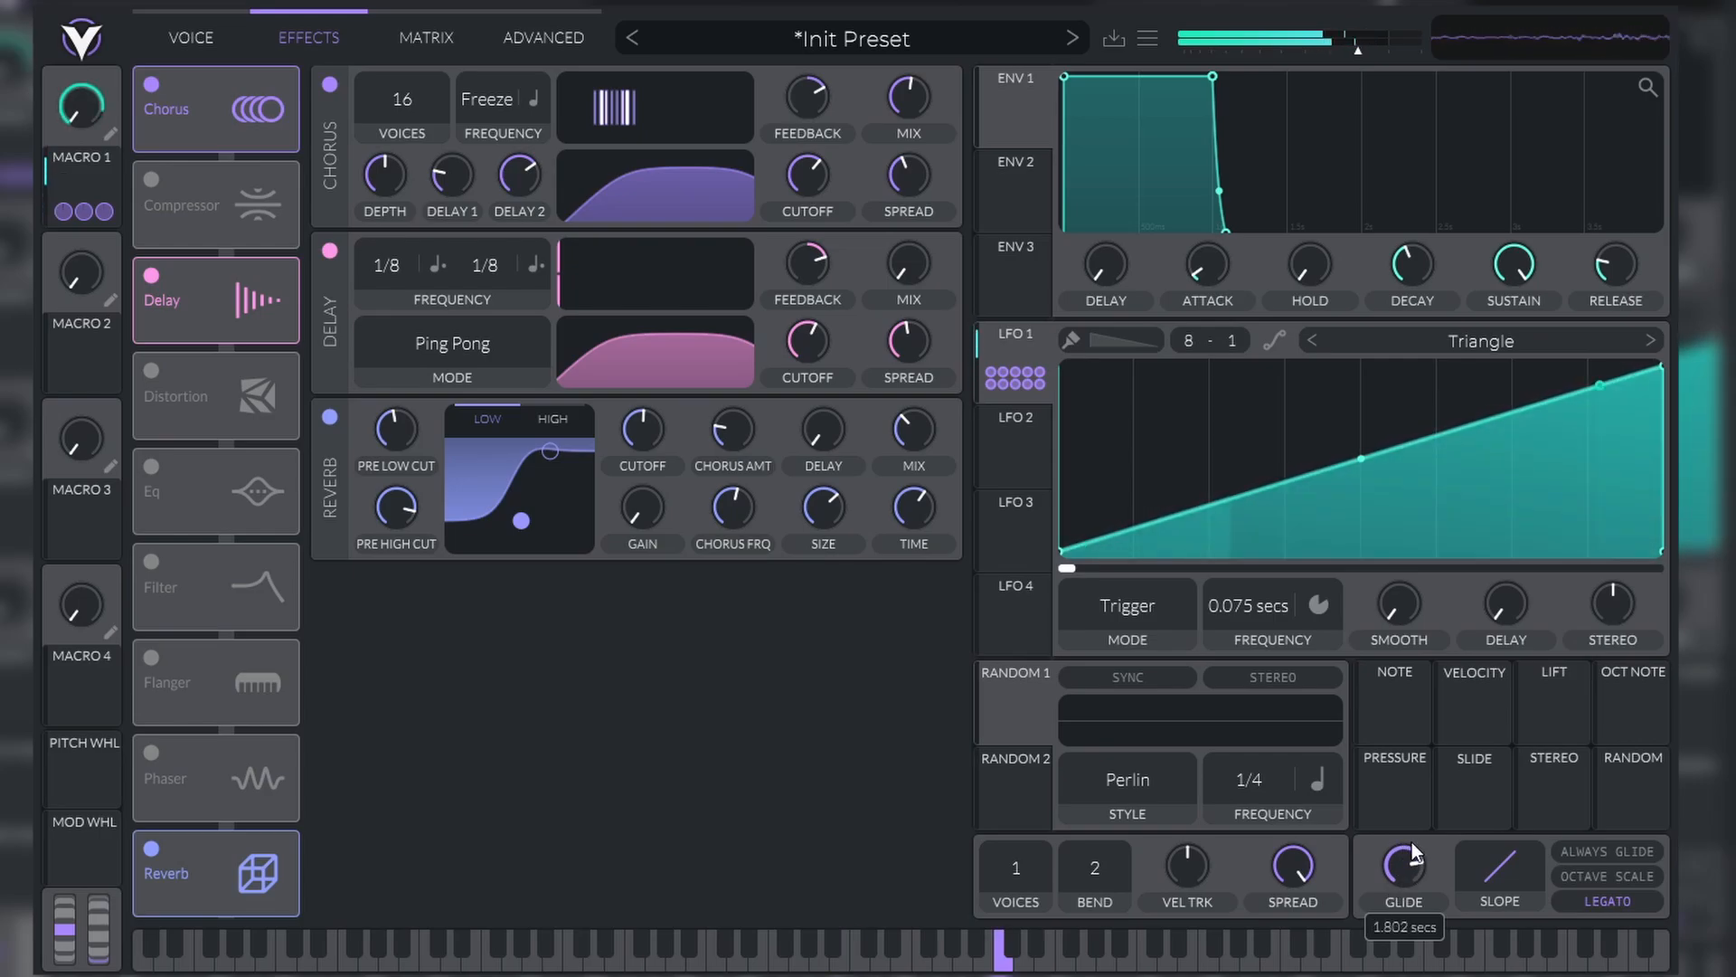
Step: Lower the glide to slightly above its midpoint and set LFO 1's frequency to 1.892 secs
drag(1225, 597, 1232, 681)
drag(1399, 888, 1413, 881)
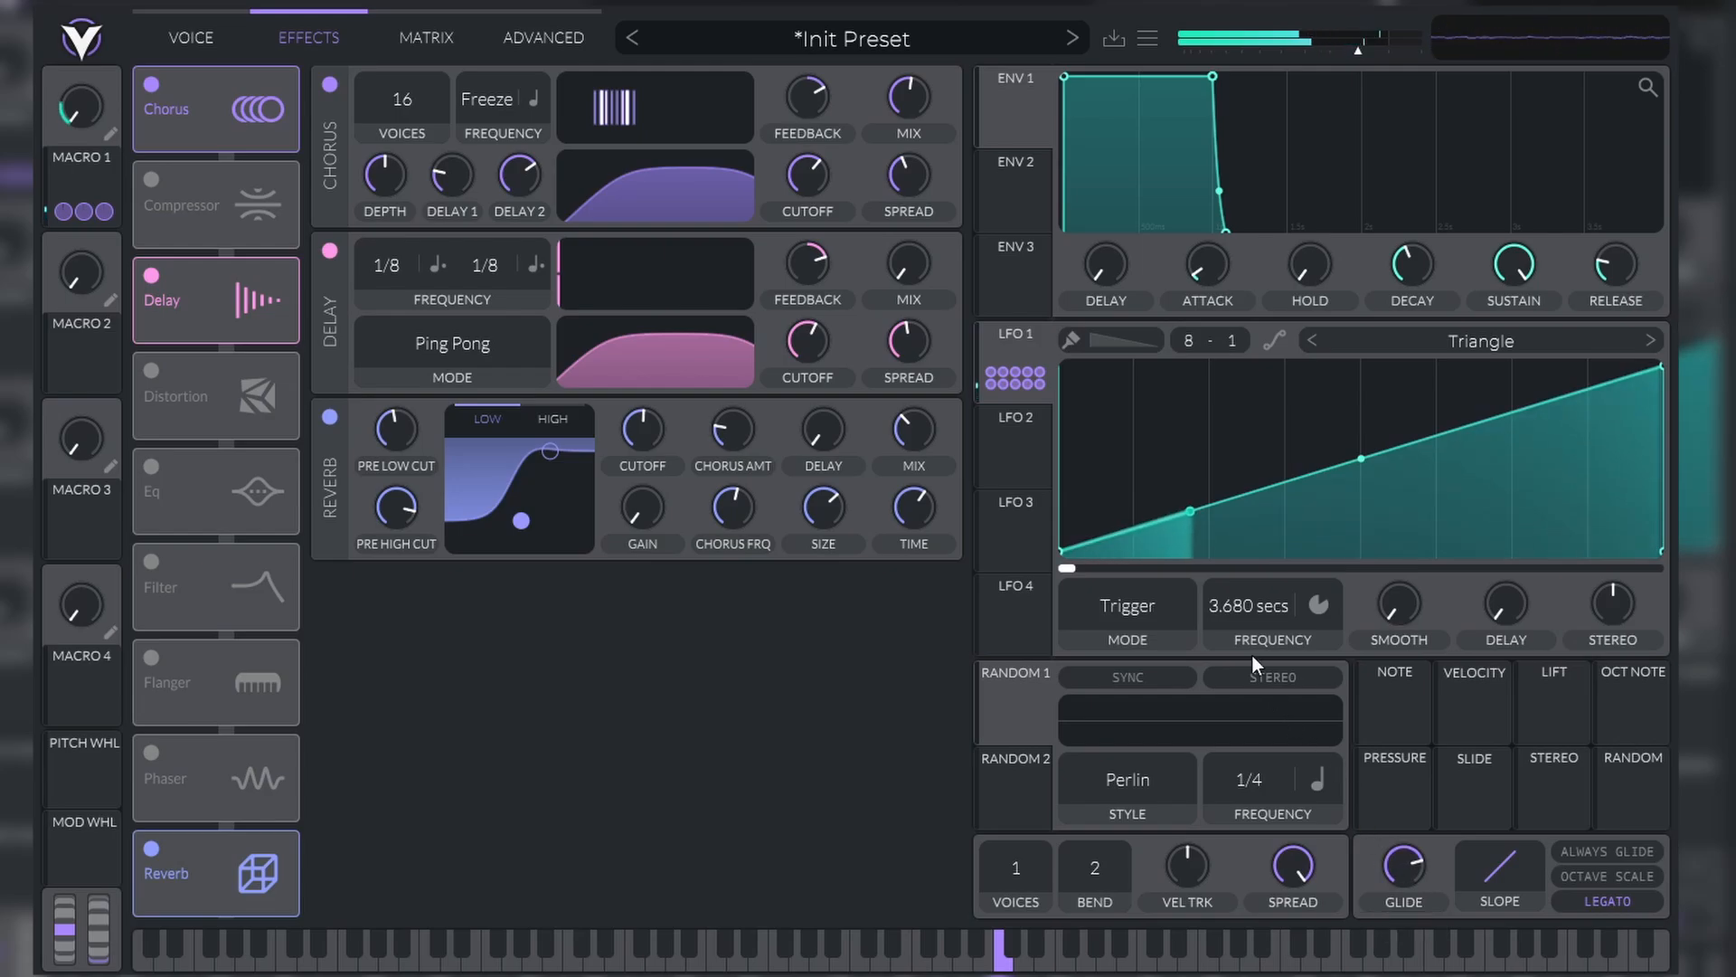
drag(1253, 657, 1269, 577)
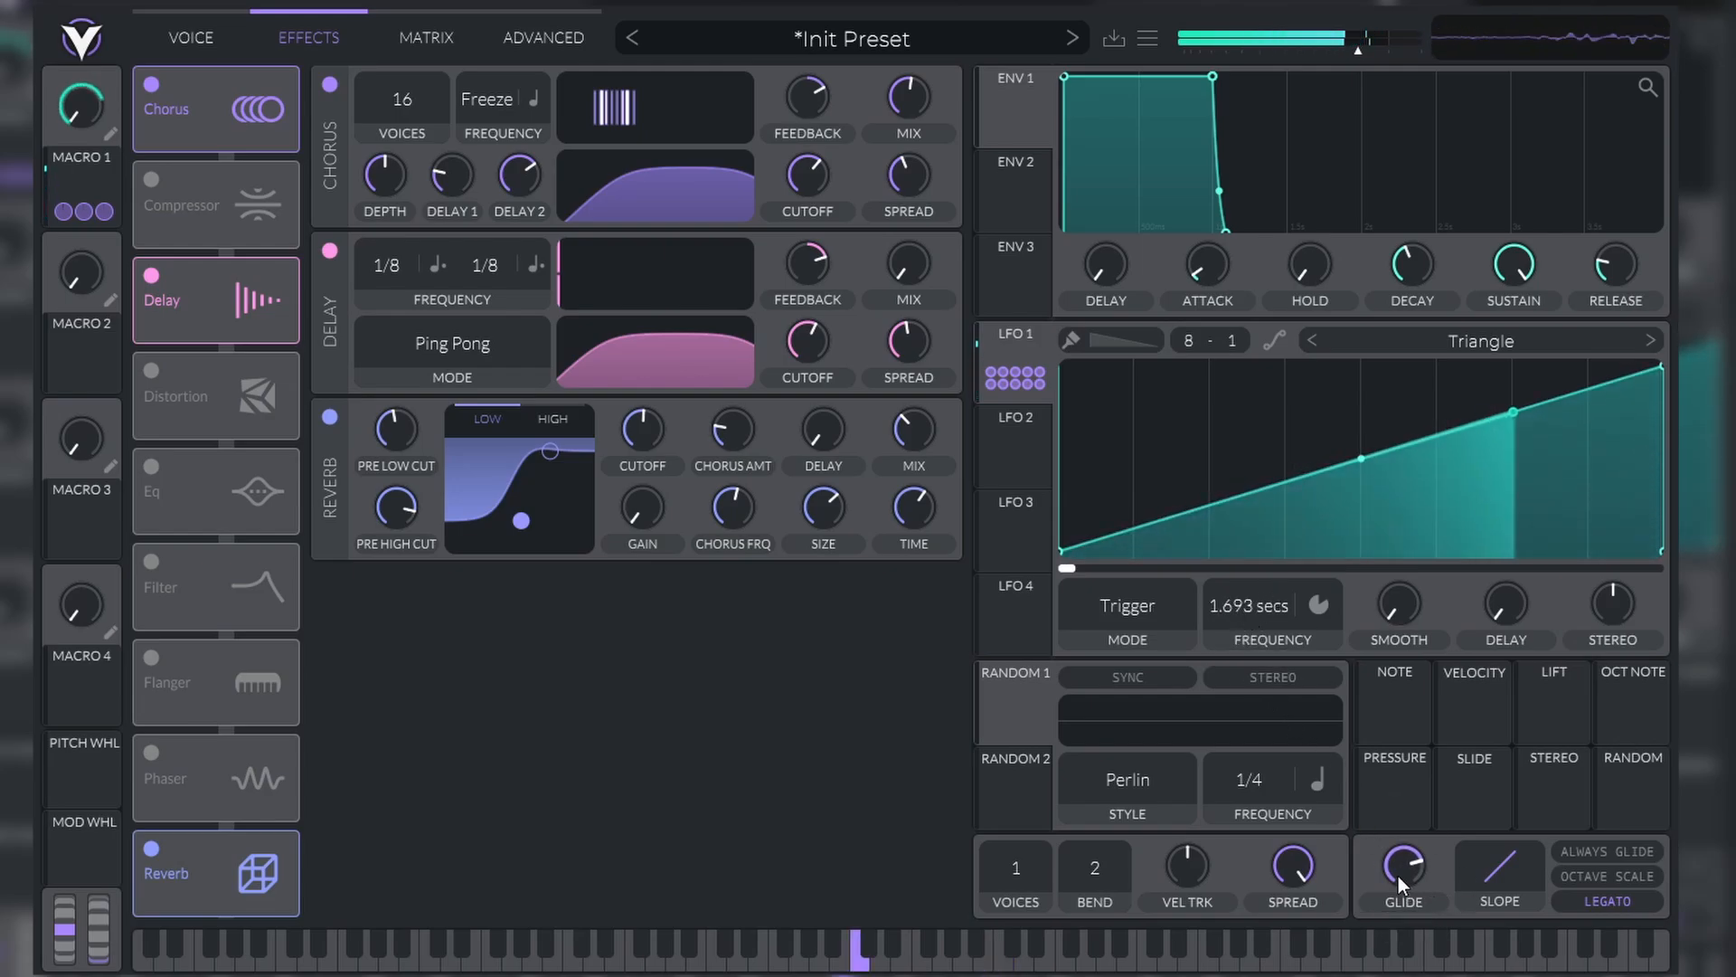
drag(1398, 876, 1382, 898)
drag(1251, 623, 1201, 676)
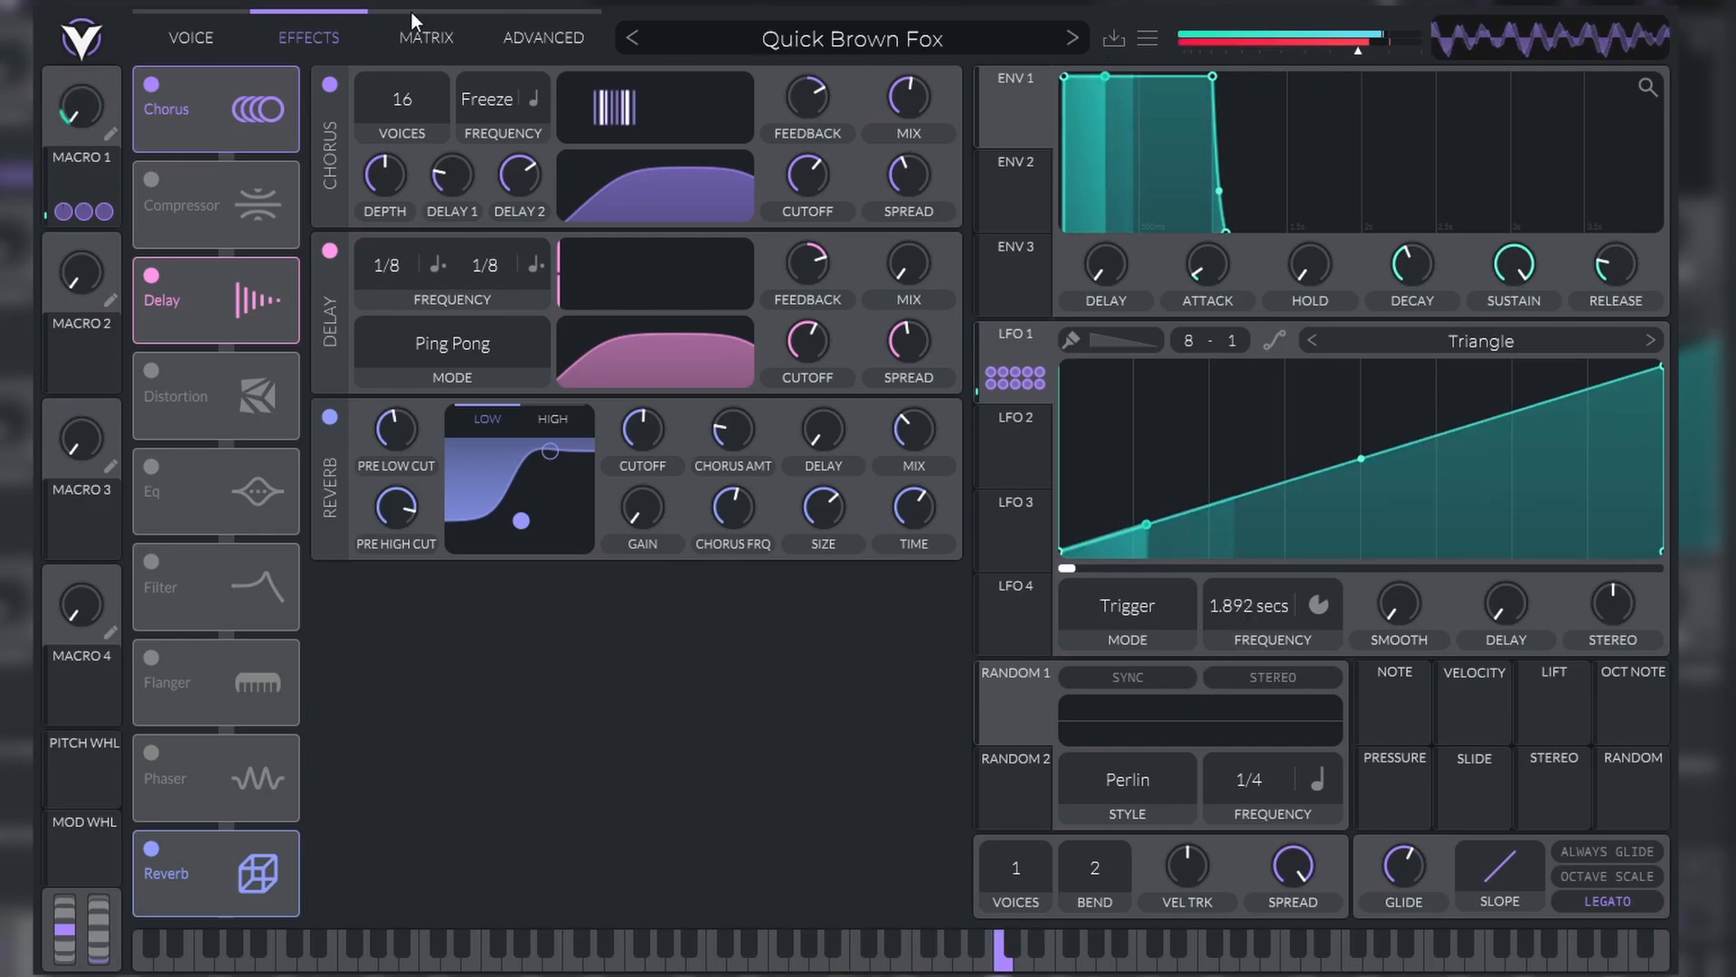
Step: Paint falling ramps into the first two grid columns of LFO 1 with the Down pattern
click(206, 39)
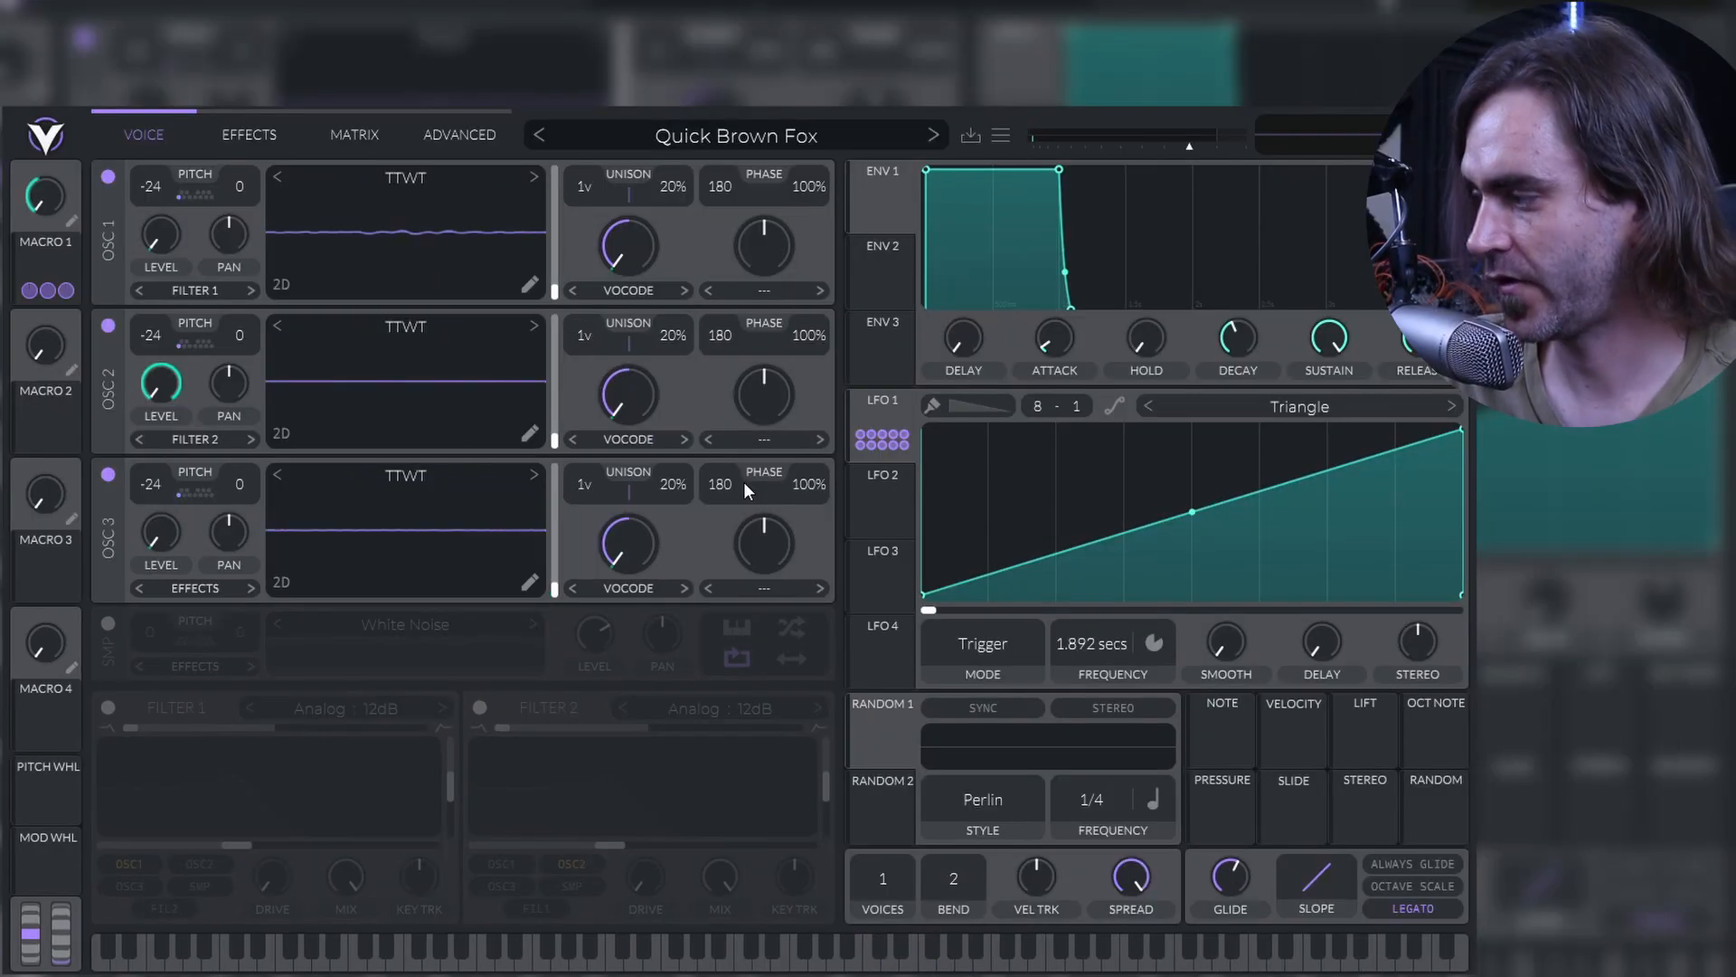
ctrl+click(966, 490)
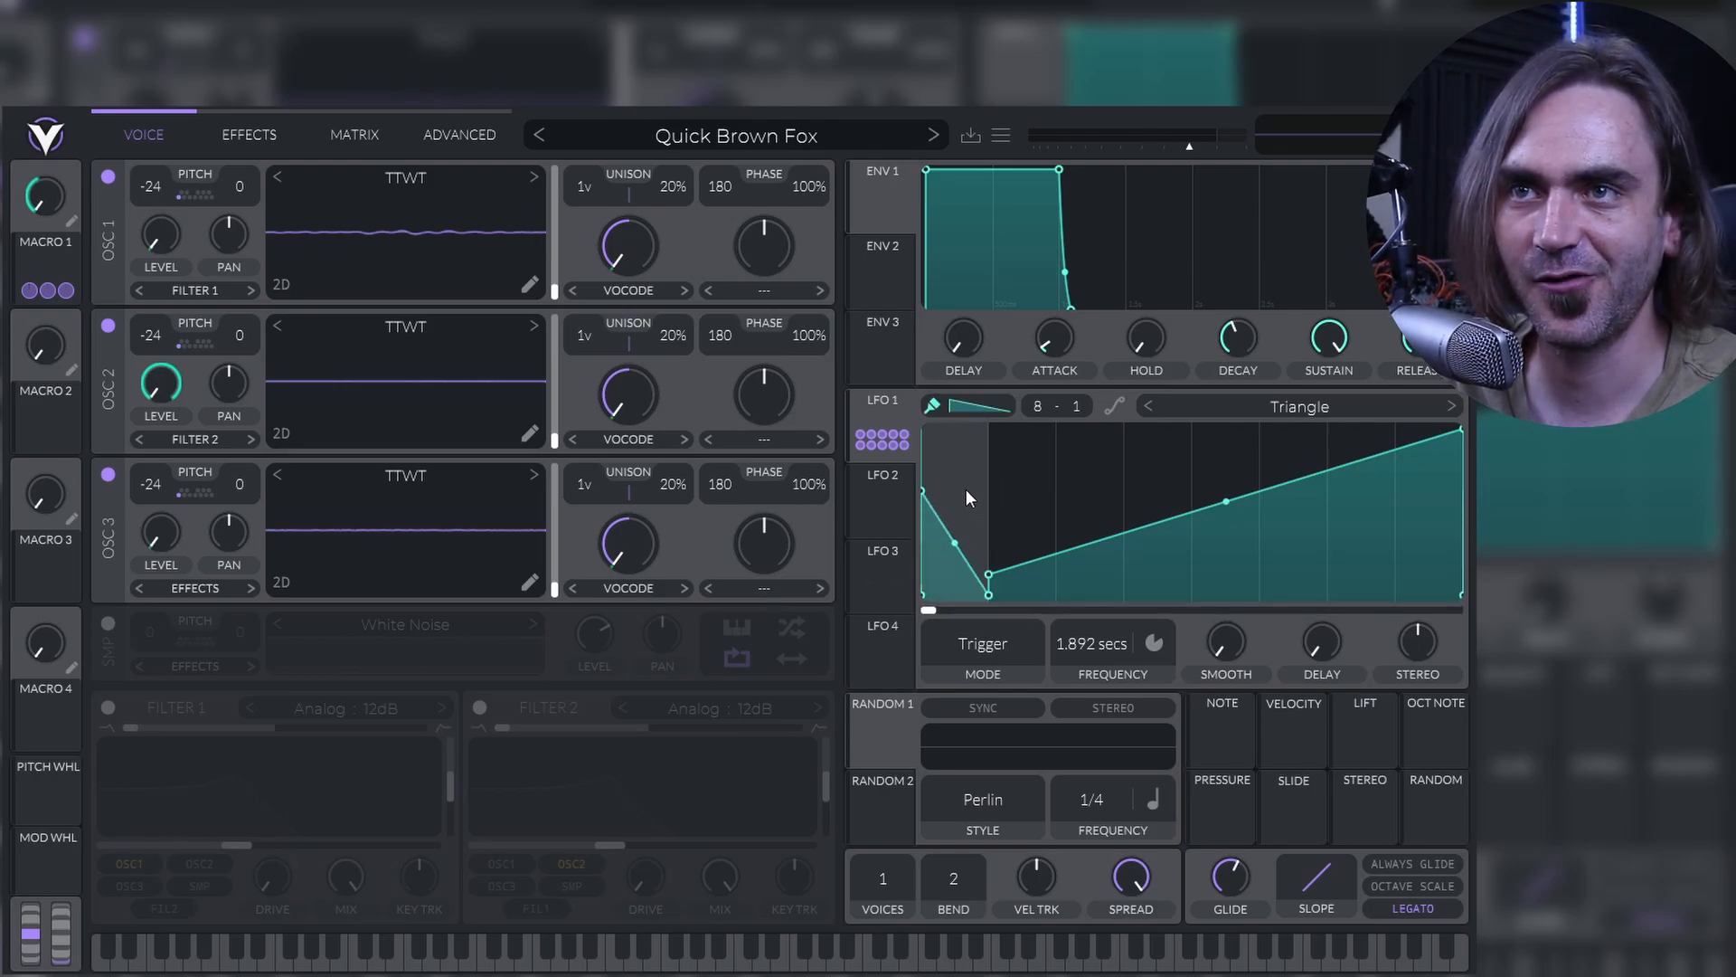
click(992, 404)
click(984, 482)
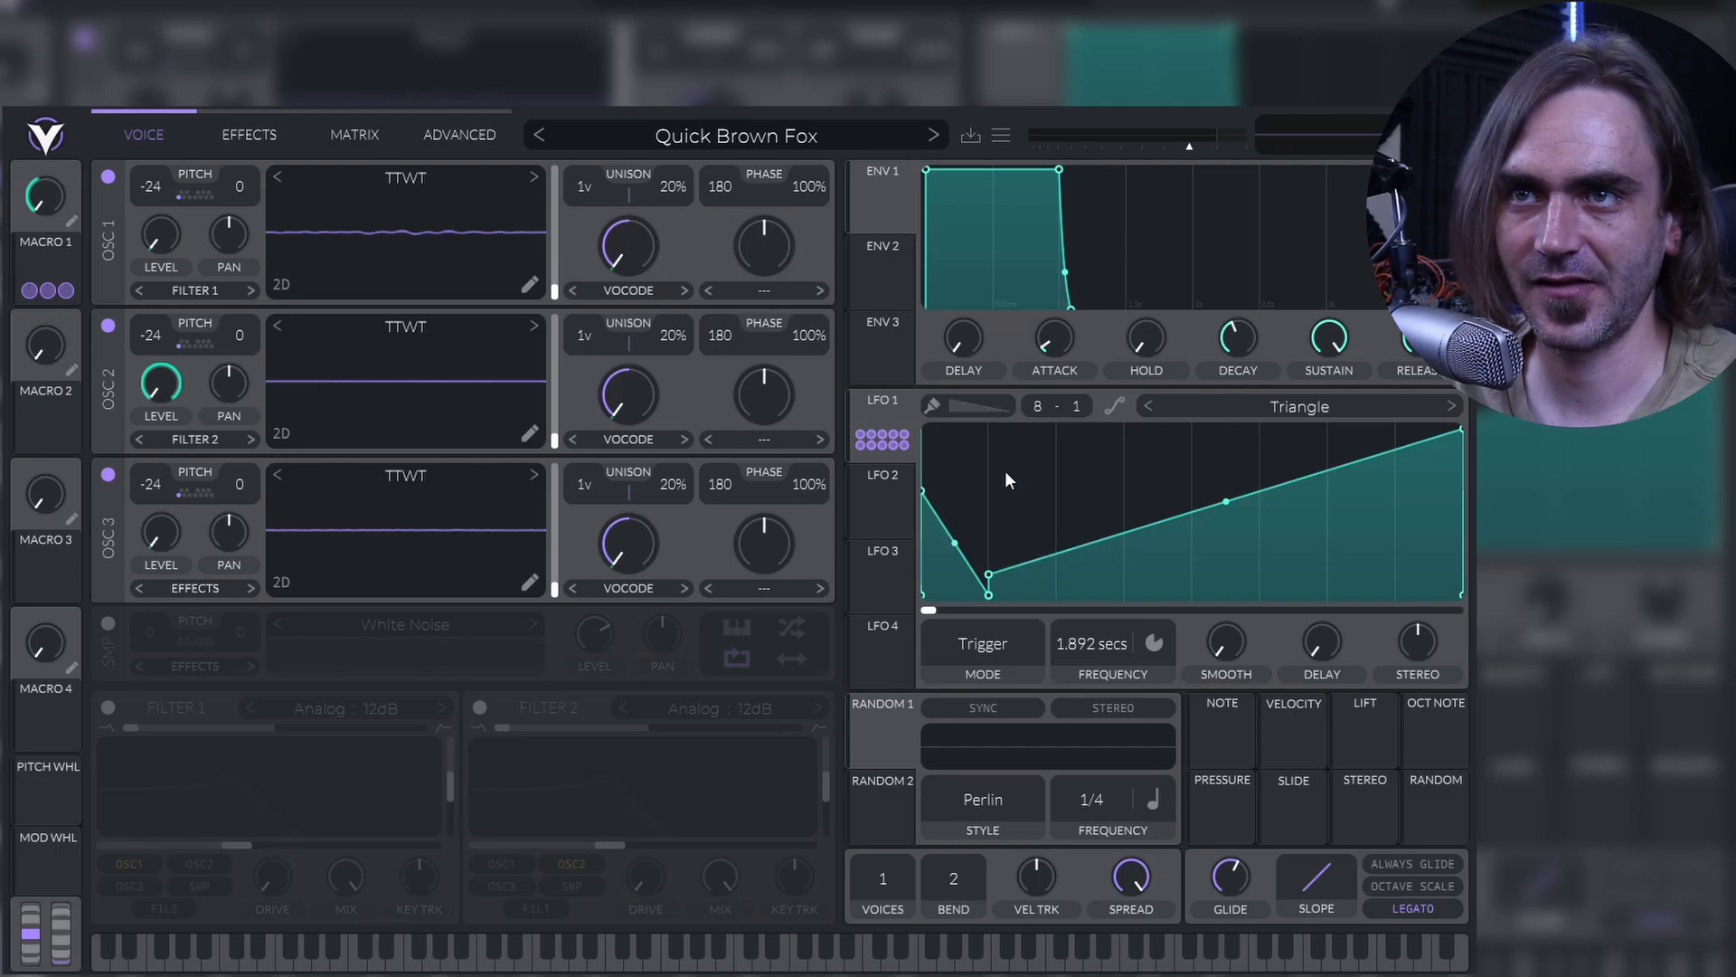
ctrl+click(1017, 481)
Step: Change LFO 1's paint pattern to Step and paint a mid-height step in the second column and a low one in the third
click(979, 405)
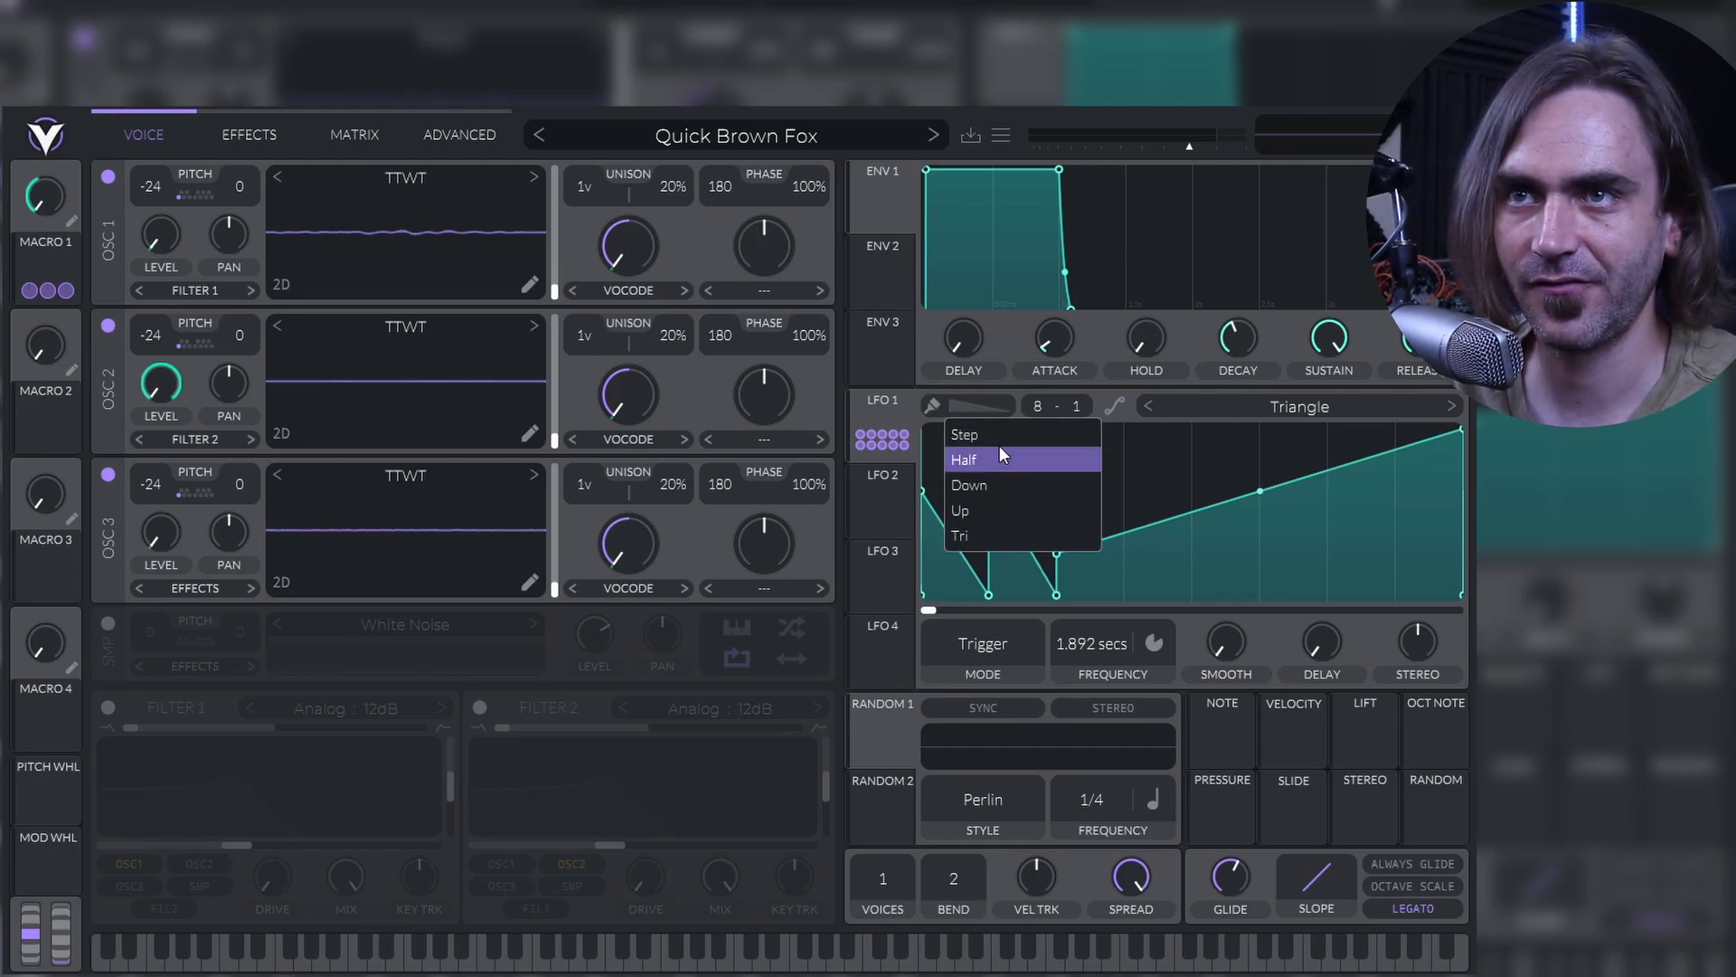
click(994, 443)
ctrl+click(1024, 519)
ctrl+click(1088, 570)
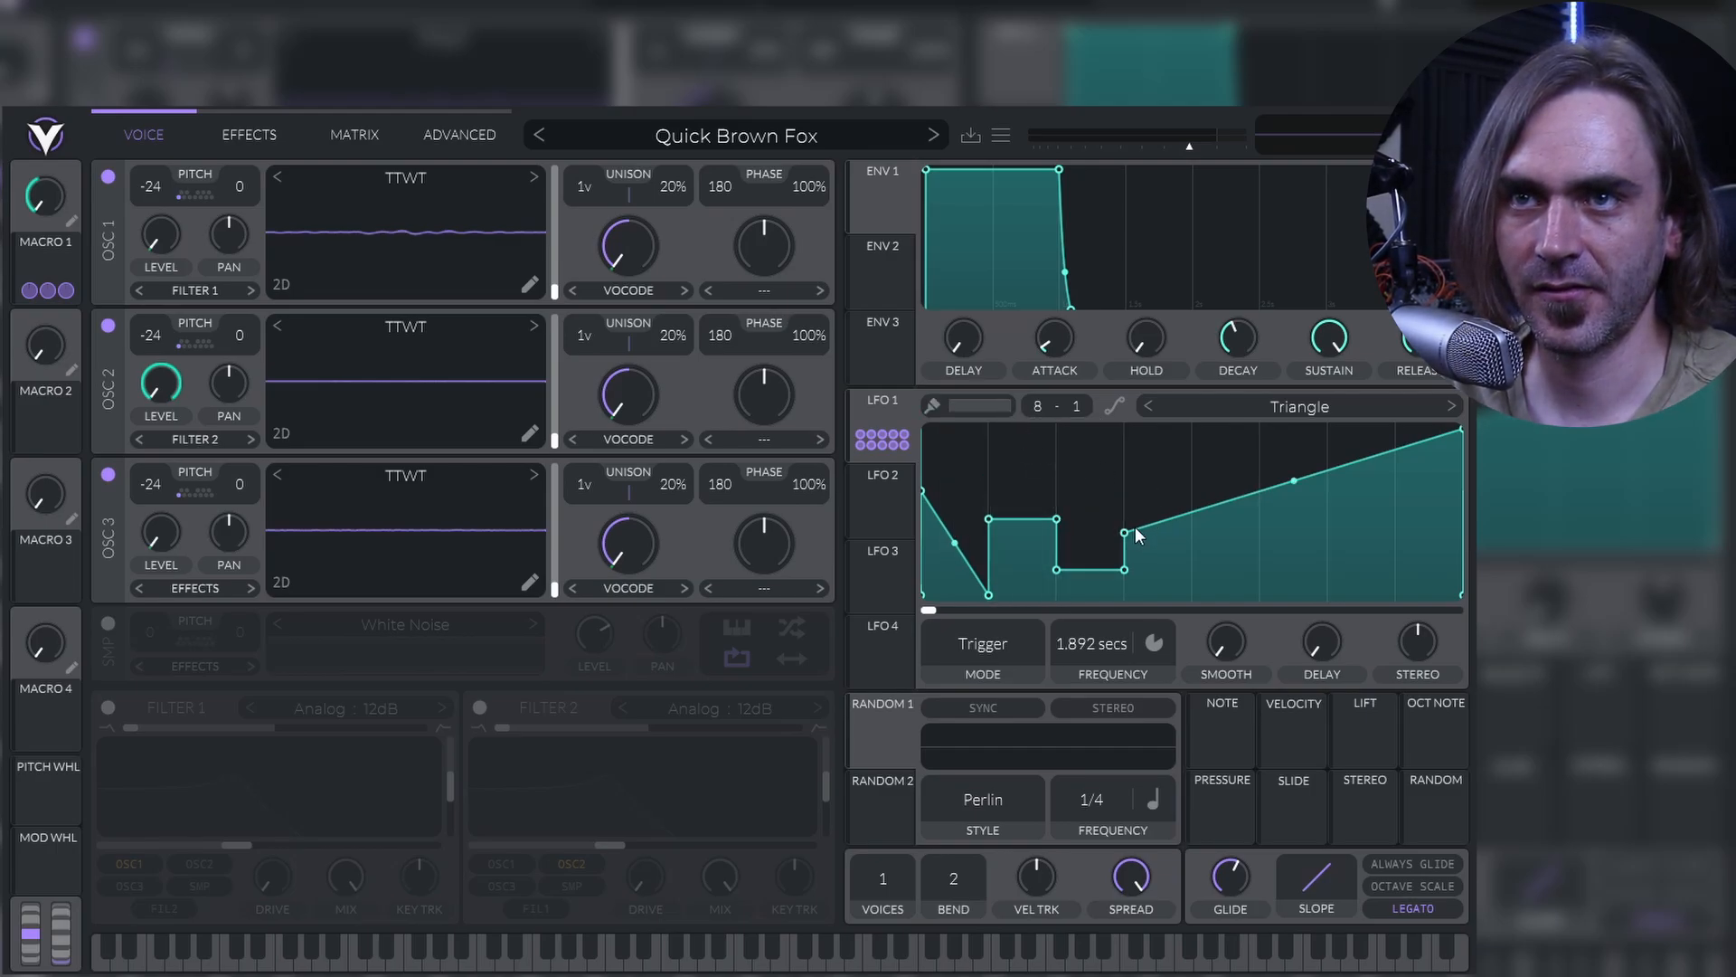
Step: Shape the right half of LFO 1 freehand into two tall peaks with deep dips, bending the falling and final rising segments
mouse_move(1132, 533)
mouse_down()
mouse_move(1125, 486)
mouse_move(1193, 489)
mouse_move(1160, 521)
mouse_move(1172, 461)
mouse_move(1208, 498)
mouse_move(1230, 592)
mouse_up()
double_click(1210, 462)
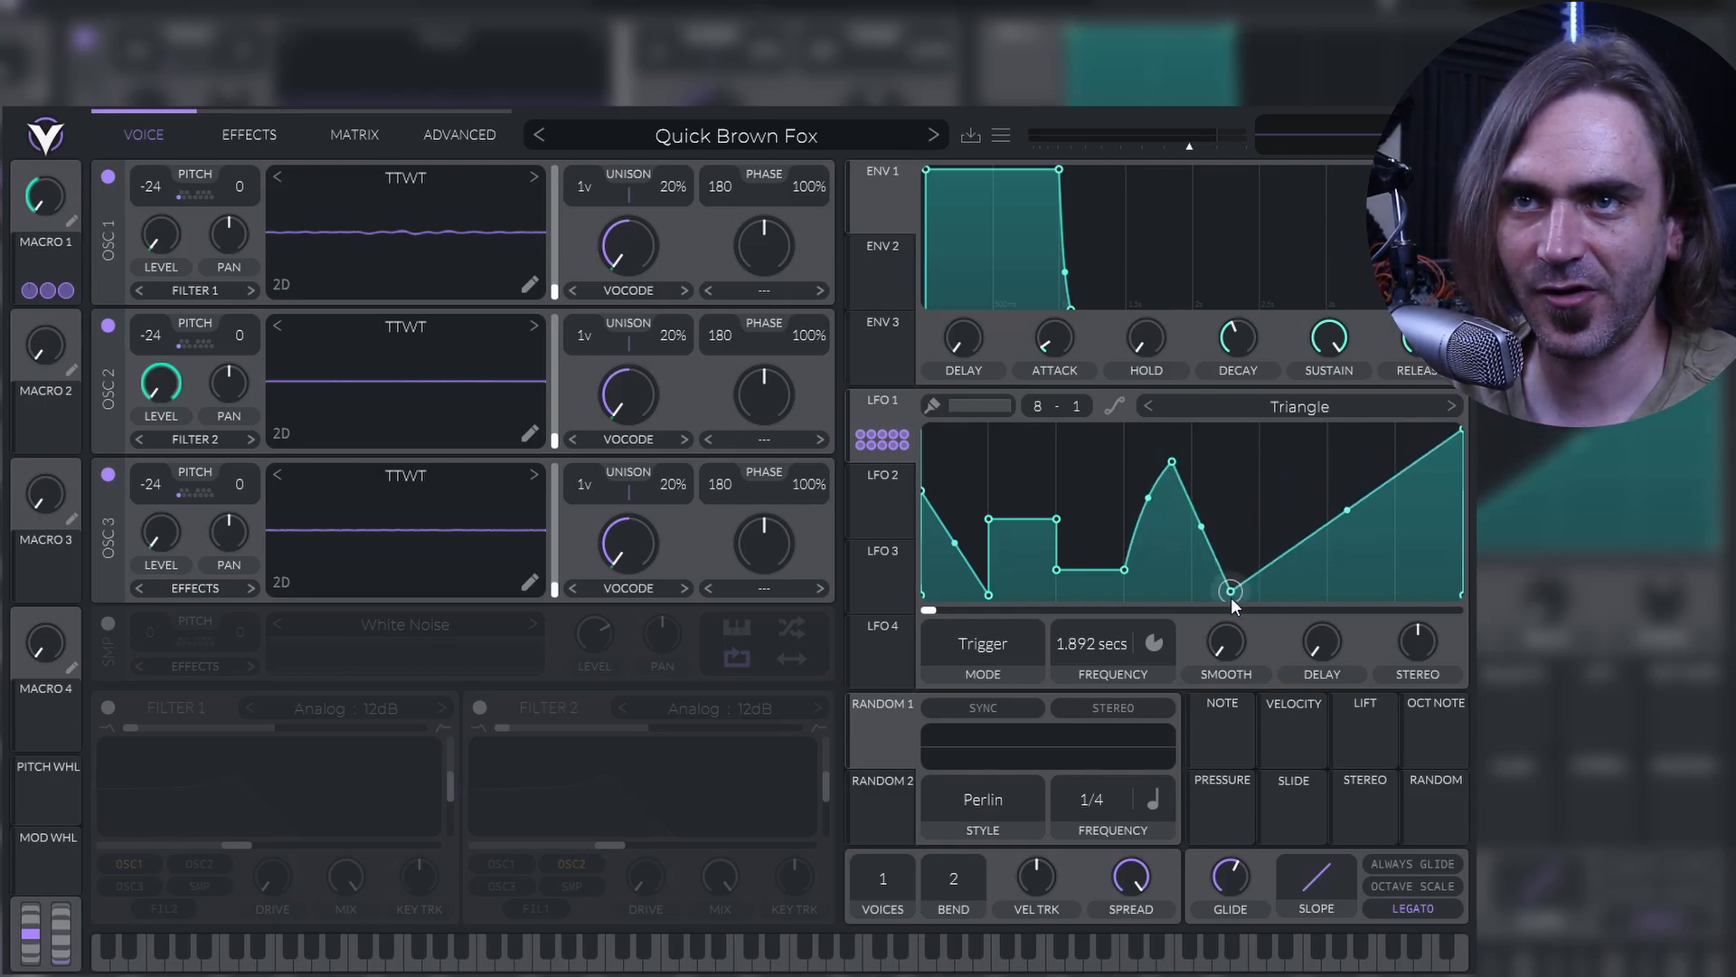
double_click(1323, 520)
drag(1323, 521, 1298, 436)
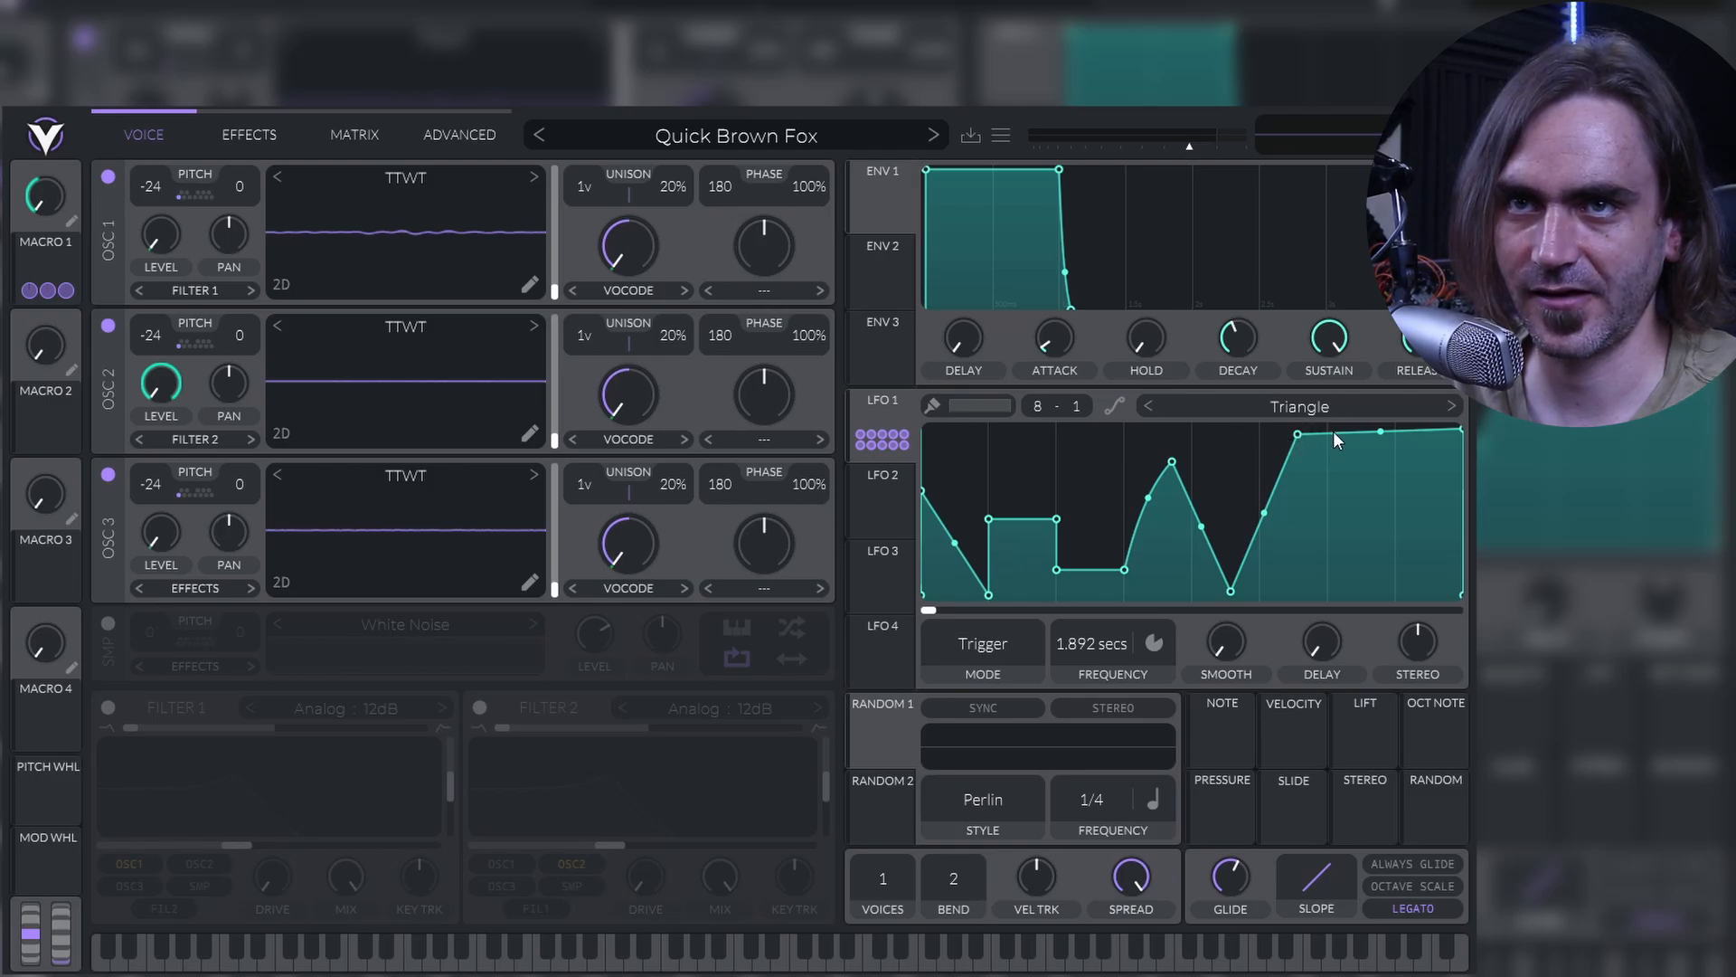
drag(1393, 474, 1395, 594)
drag(1347, 516, 1351, 445)
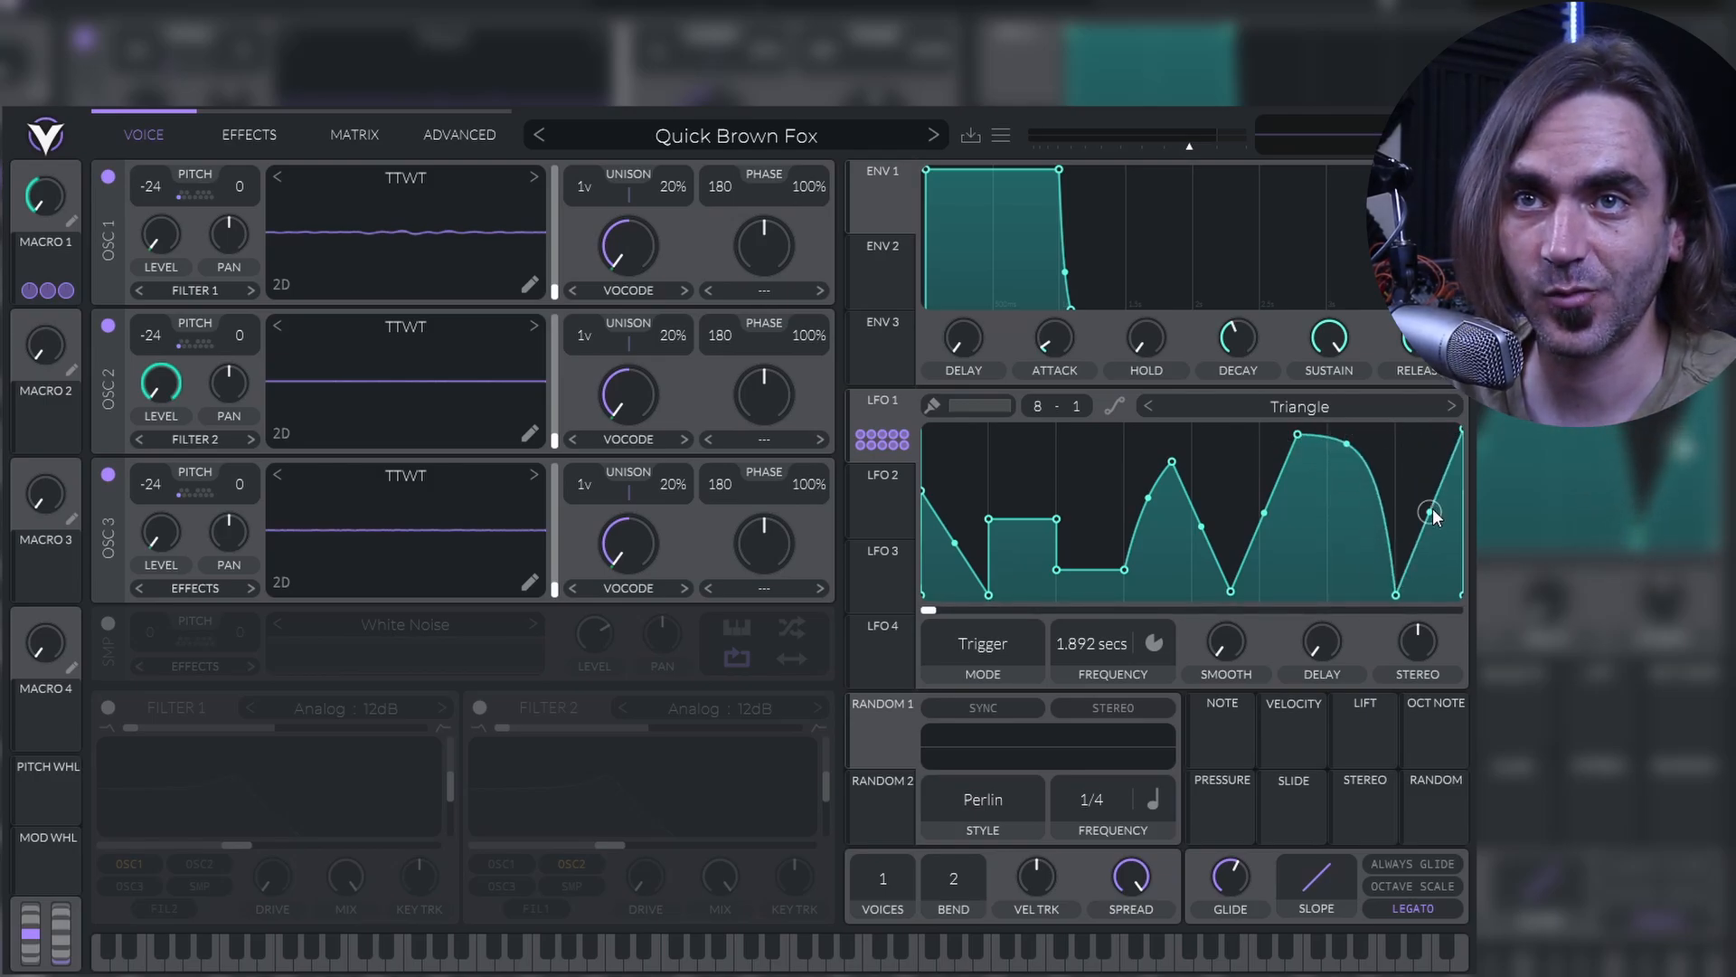
drag(1430, 512, 1430, 542)
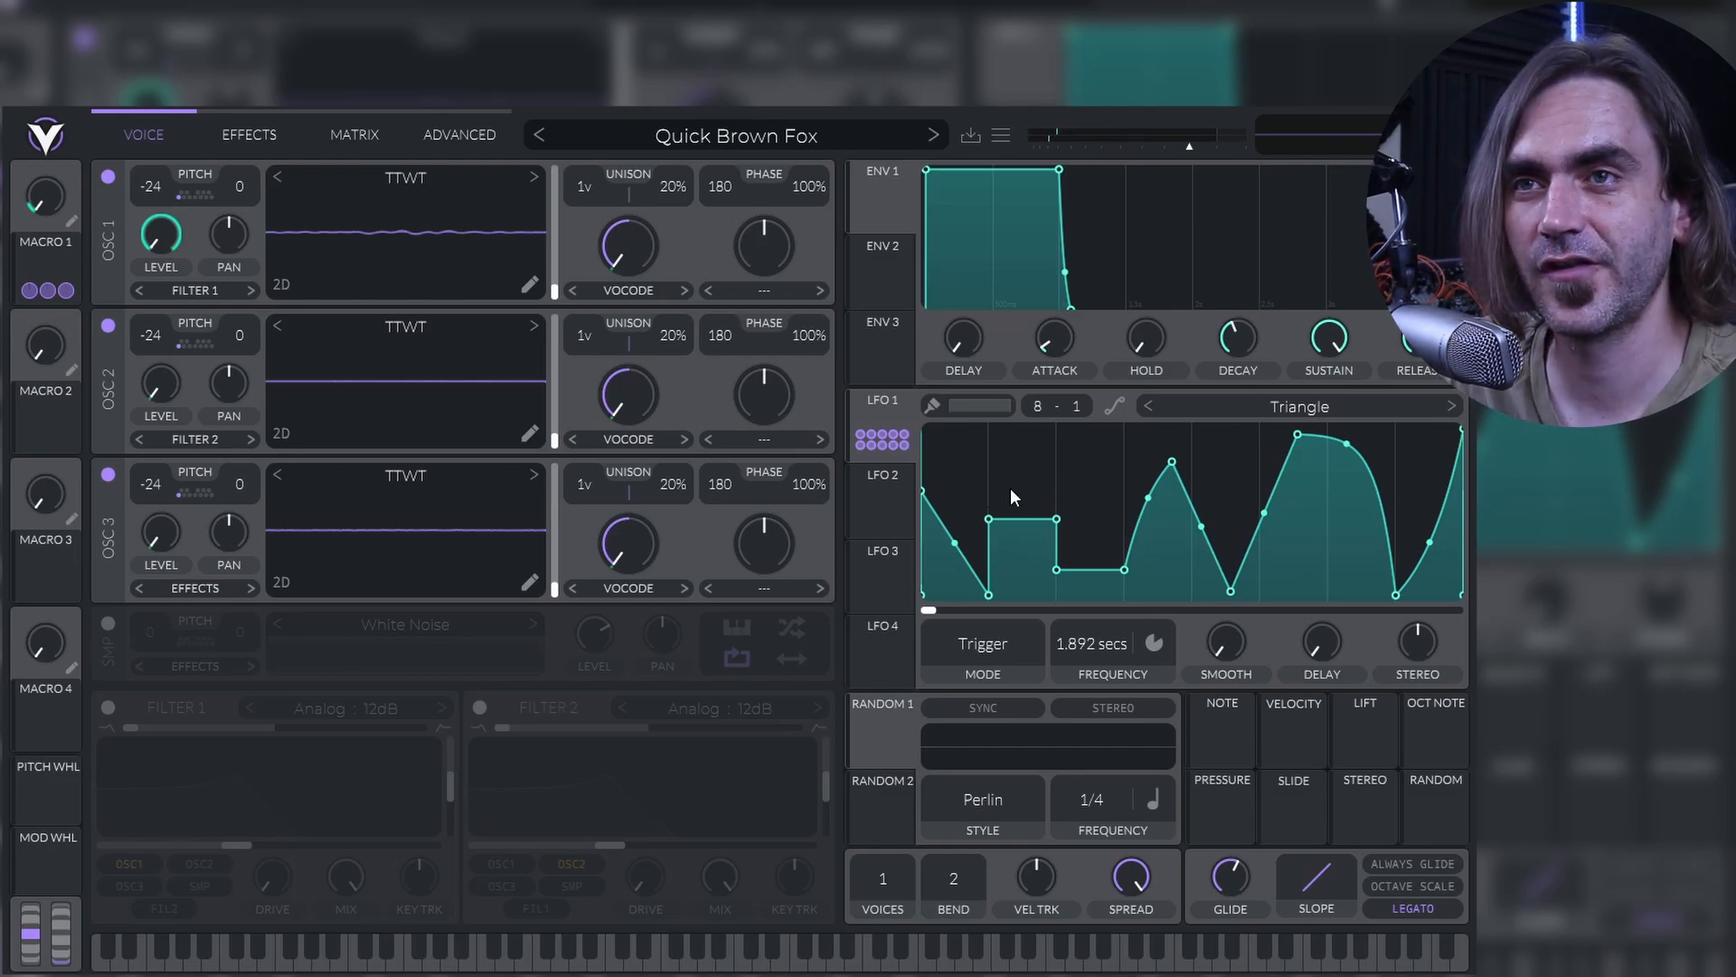
Step: Paint flat steps of alternating heights into the first column and the fourth through eighth columns of LFO 1
ctrl+click(969, 562)
ctrl+click(1153, 482)
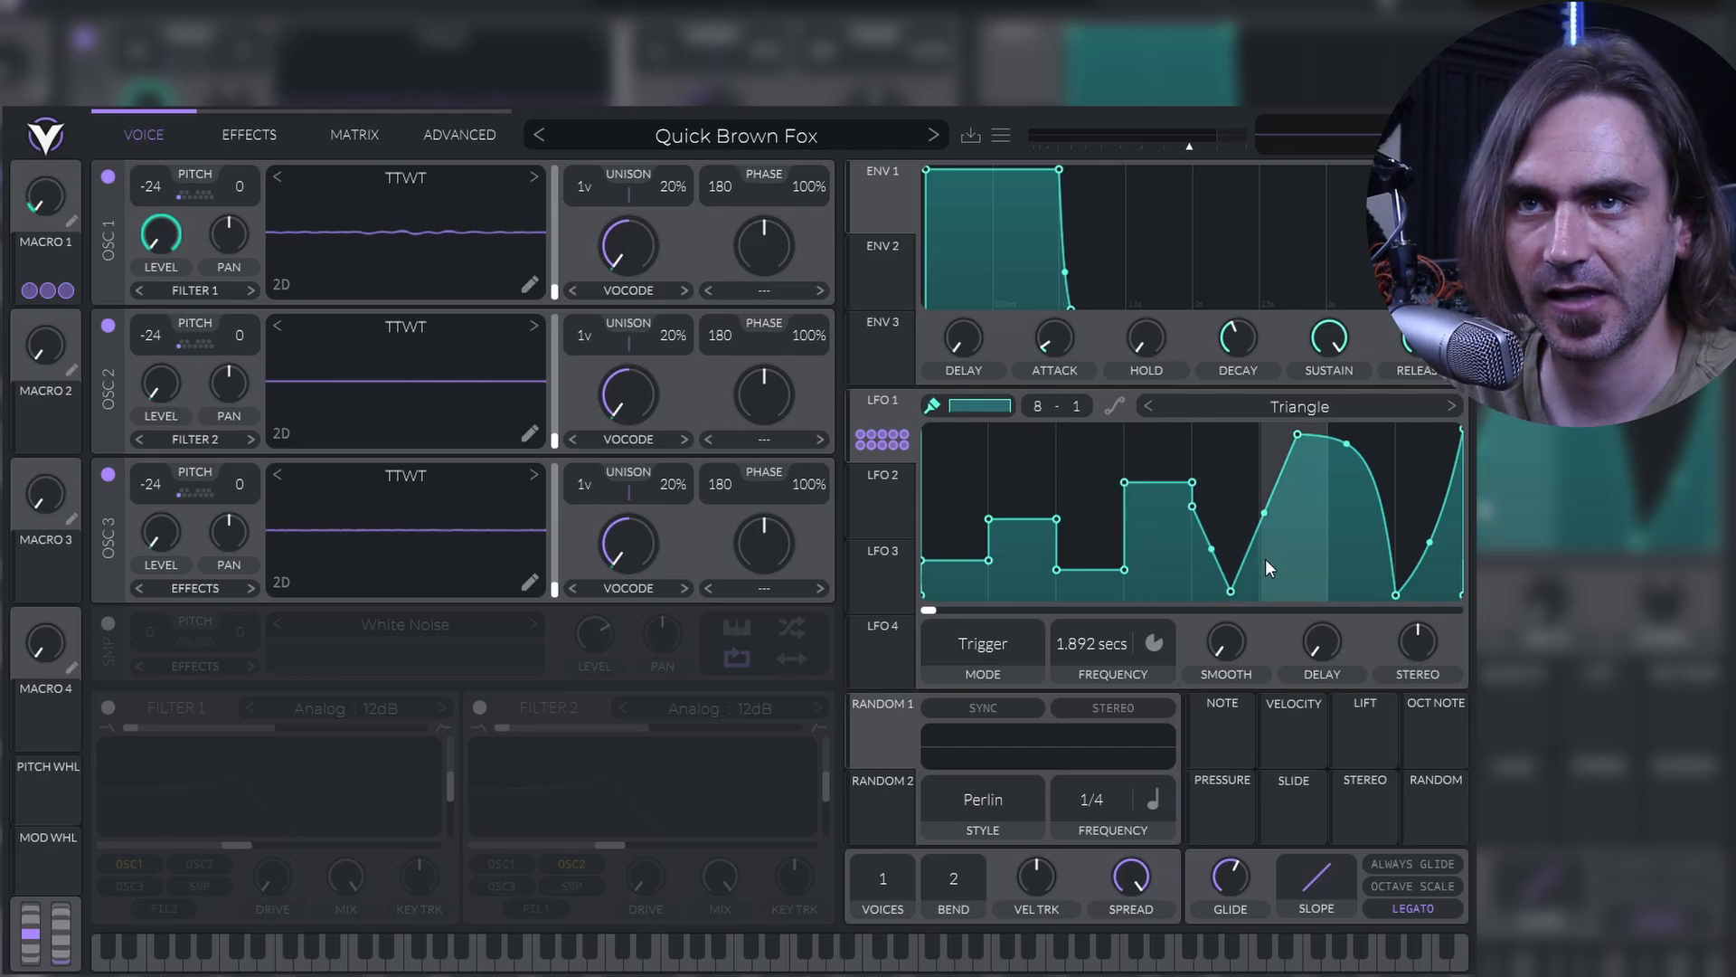
ctrl+click(1246, 530)
ctrl+click(1286, 482)
ctrl+click(1357, 539)
ctrl+click(1430, 486)
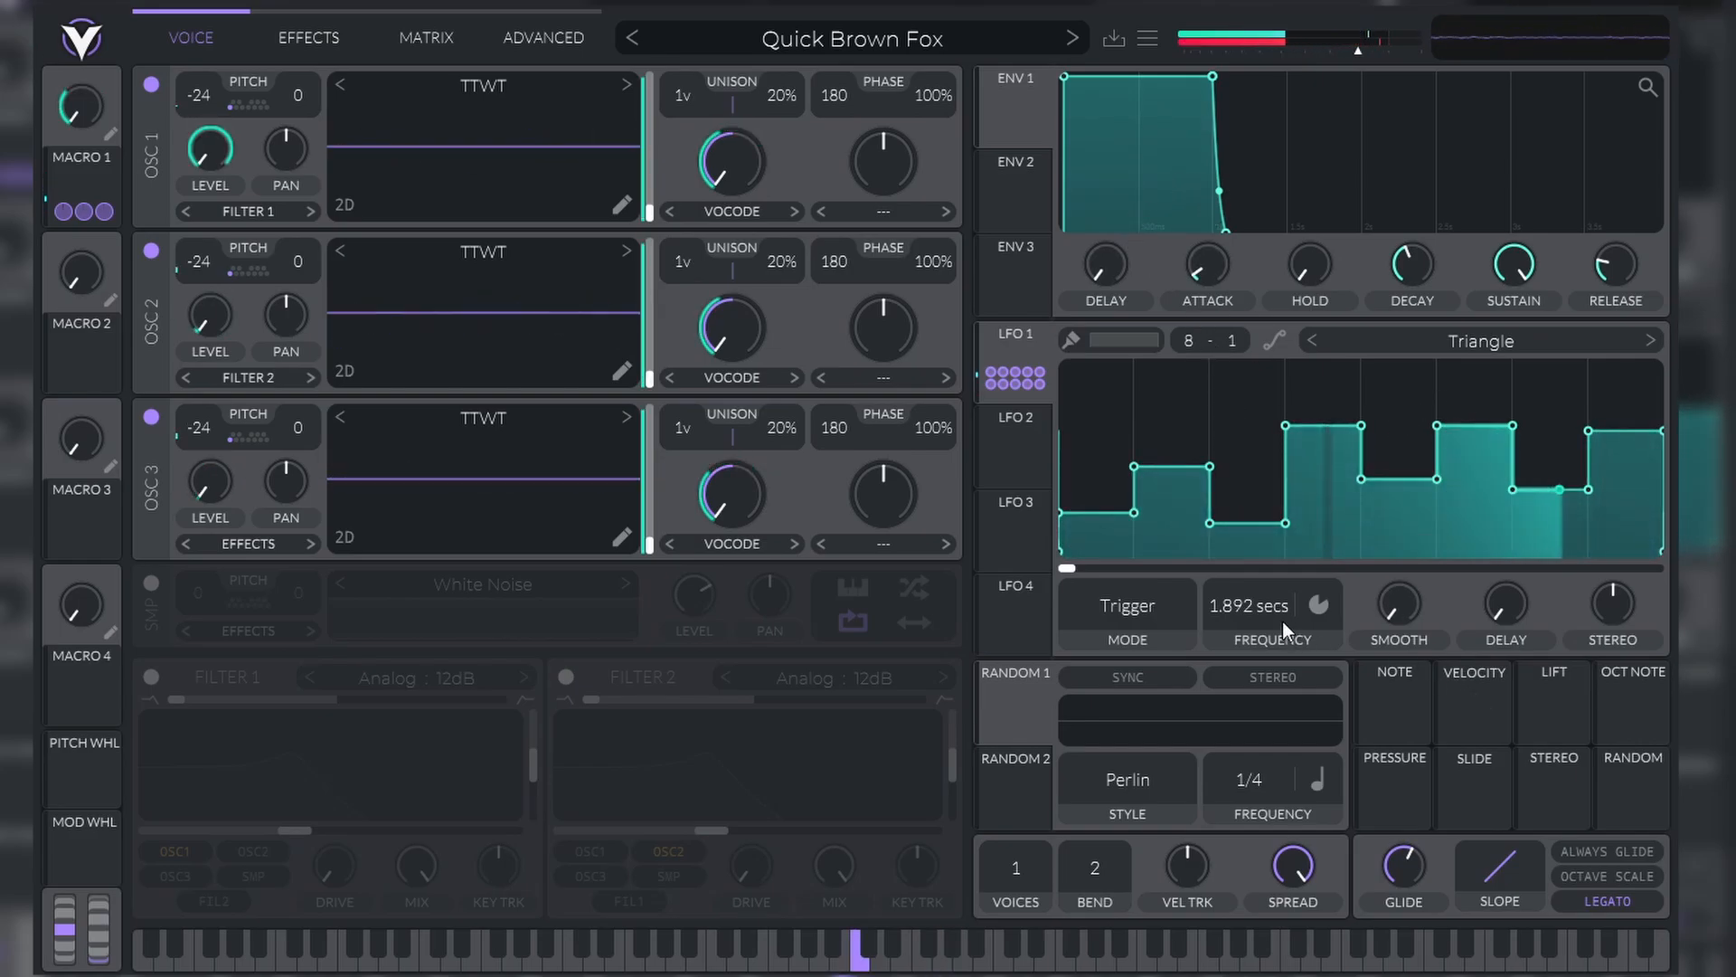
Step: Set LFO 1's frequency to 1.148 secs for the stepped shape
scroll(1242, 593, up, 5)
scroll(1255, 611, up, 5)
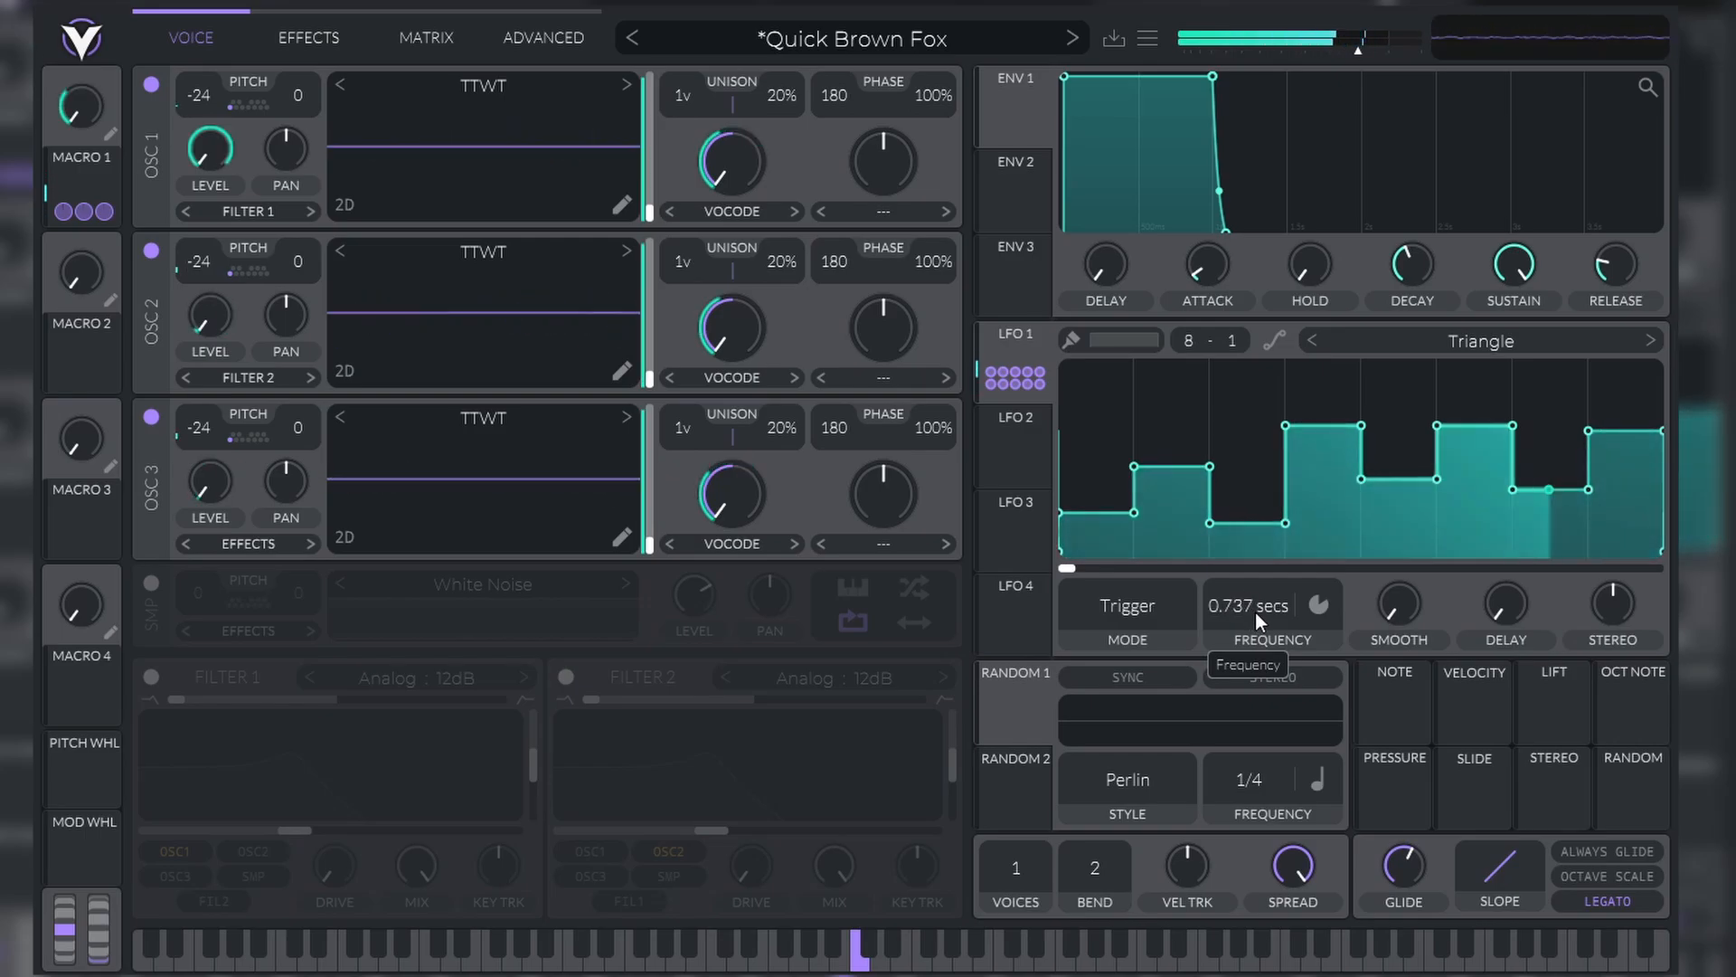
scroll(1267, 608, down, 5)
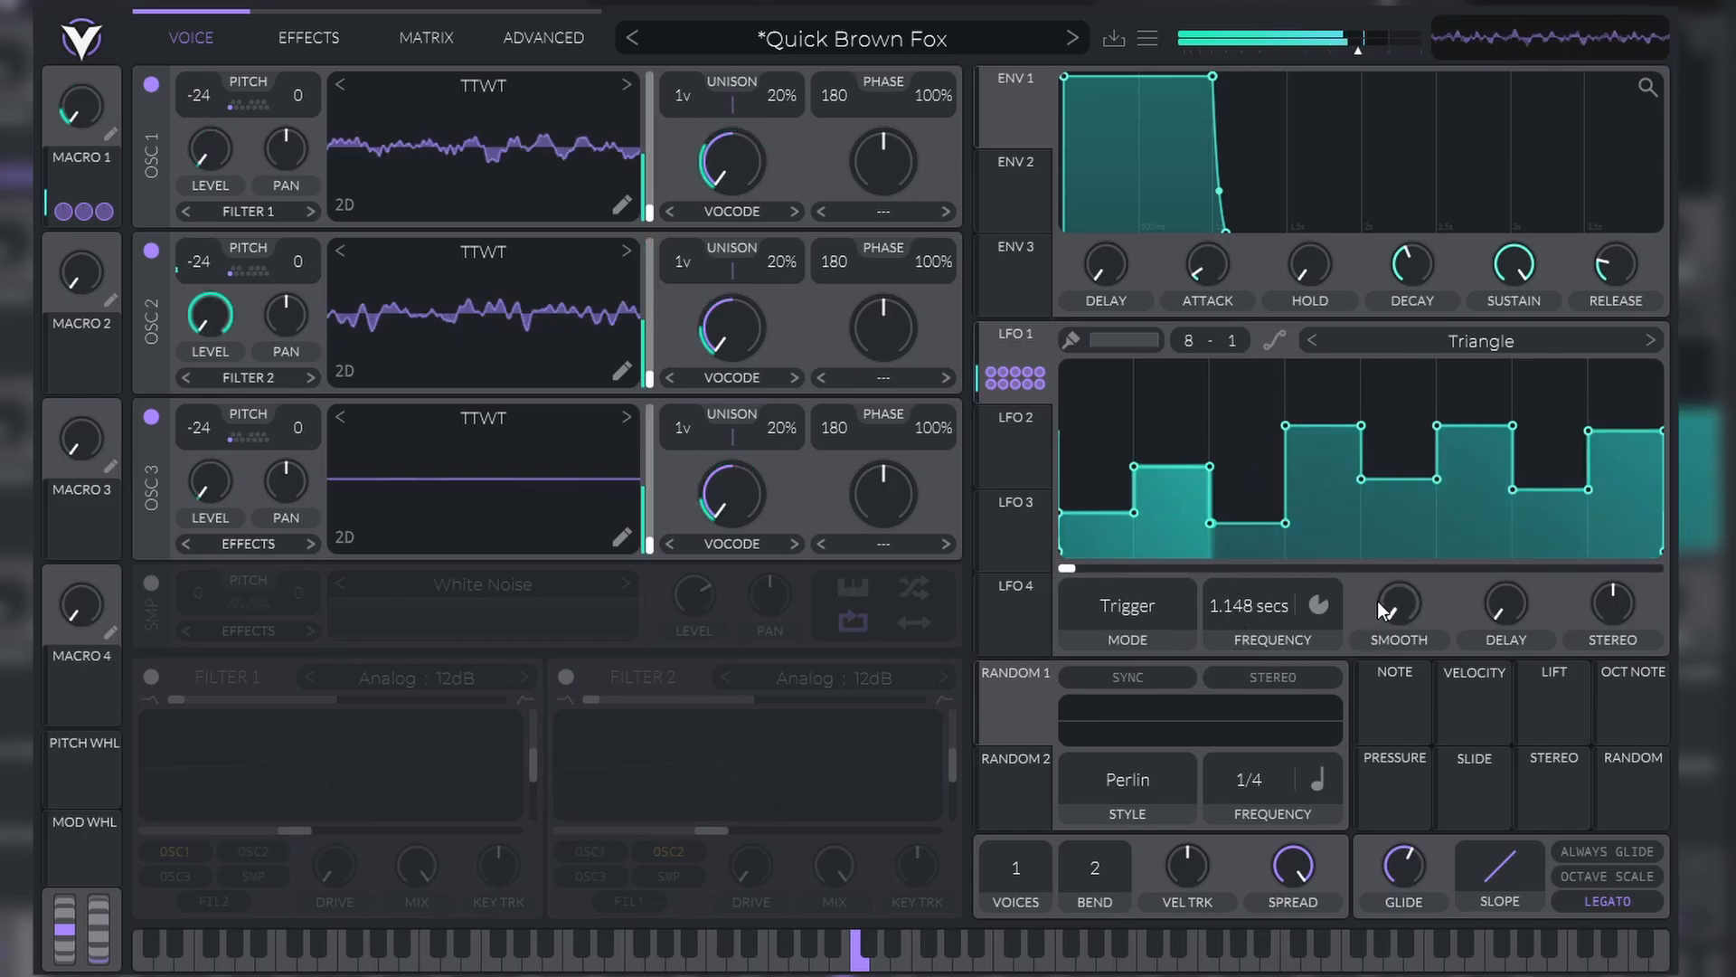
Step: Tilt the fourth, sixth, seventh and eighth steps of LFO 1 by moving their corner points, raising the last one to the maximum
mouse_move(1361, 425)
mouse_down()
mouse_move(1359, 402)
mouse_move(1362, 451)
mouse_move(1366, 435)
mouse_up()
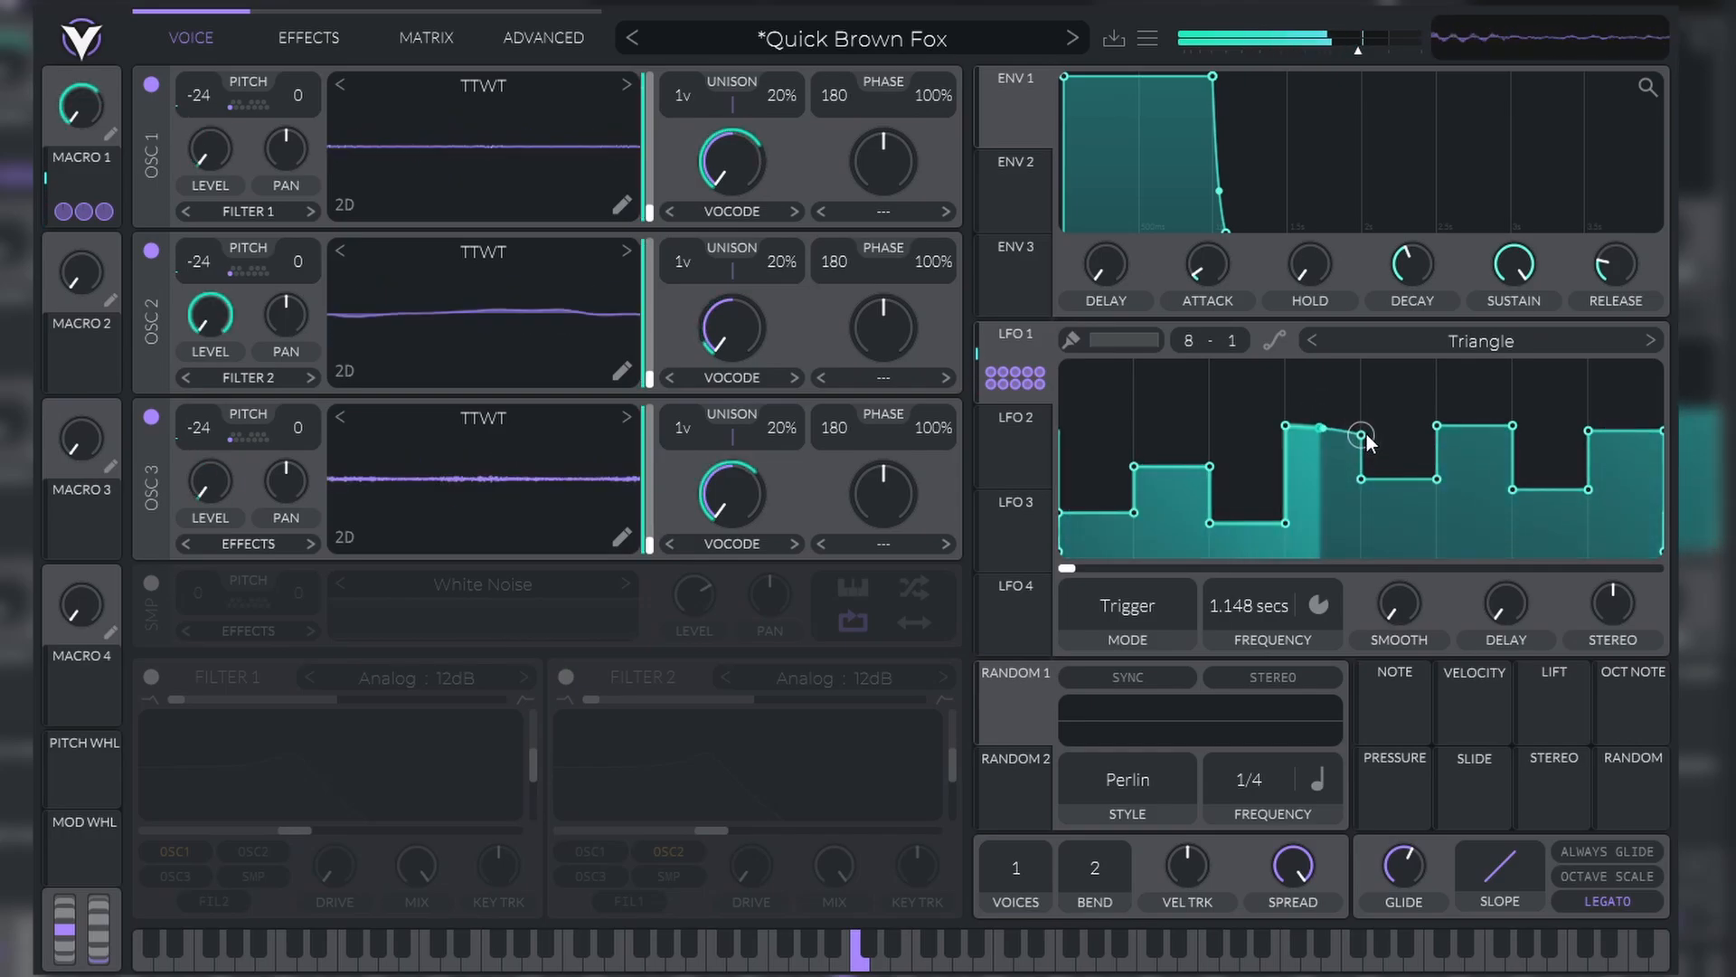
drag(1662, 425, 1662, 366)
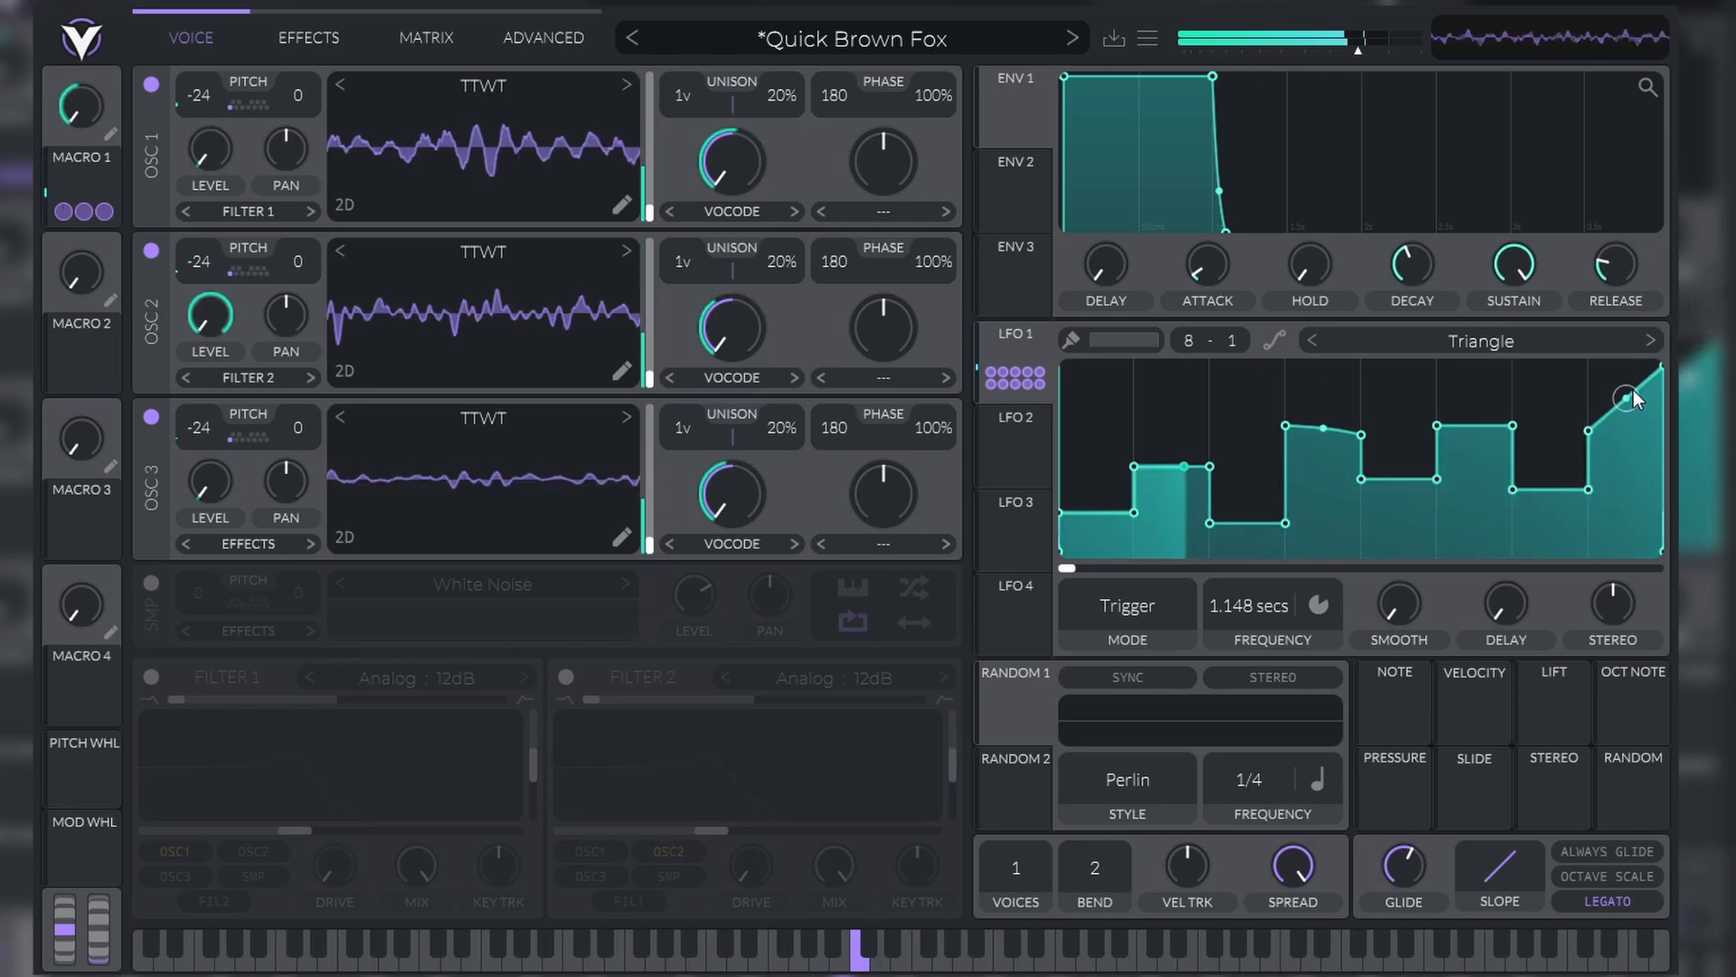
drag(1590, 428, 1590, 388)
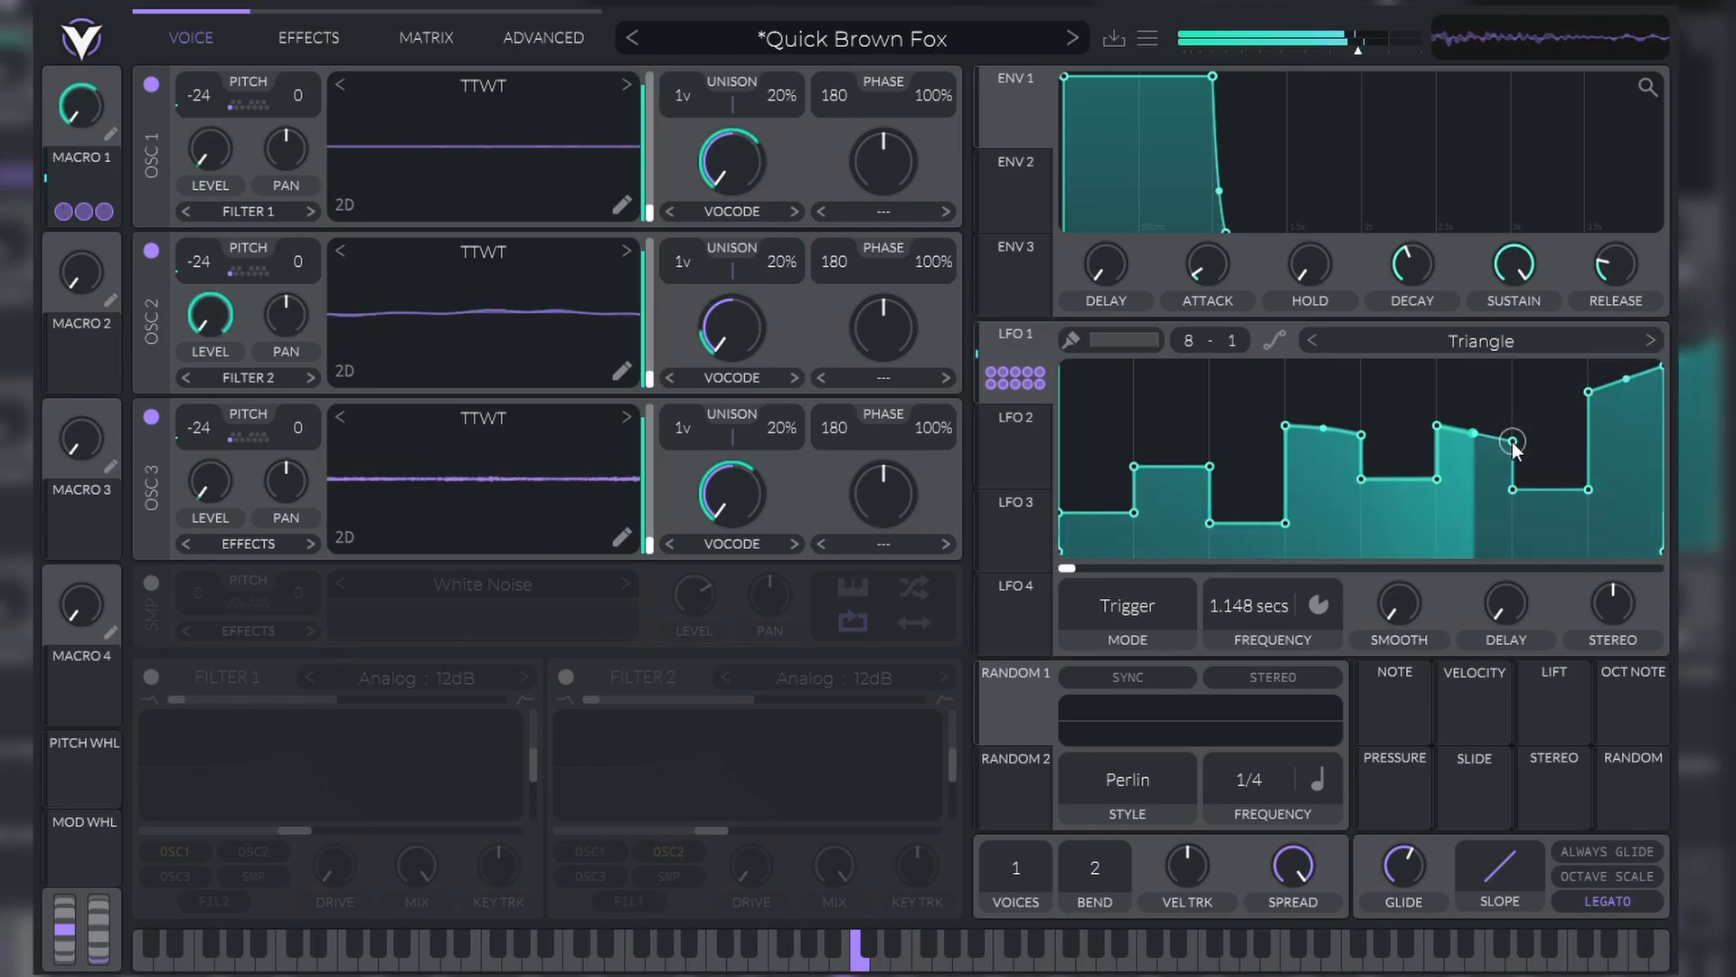
drag(1513, 425, 1513, 507)
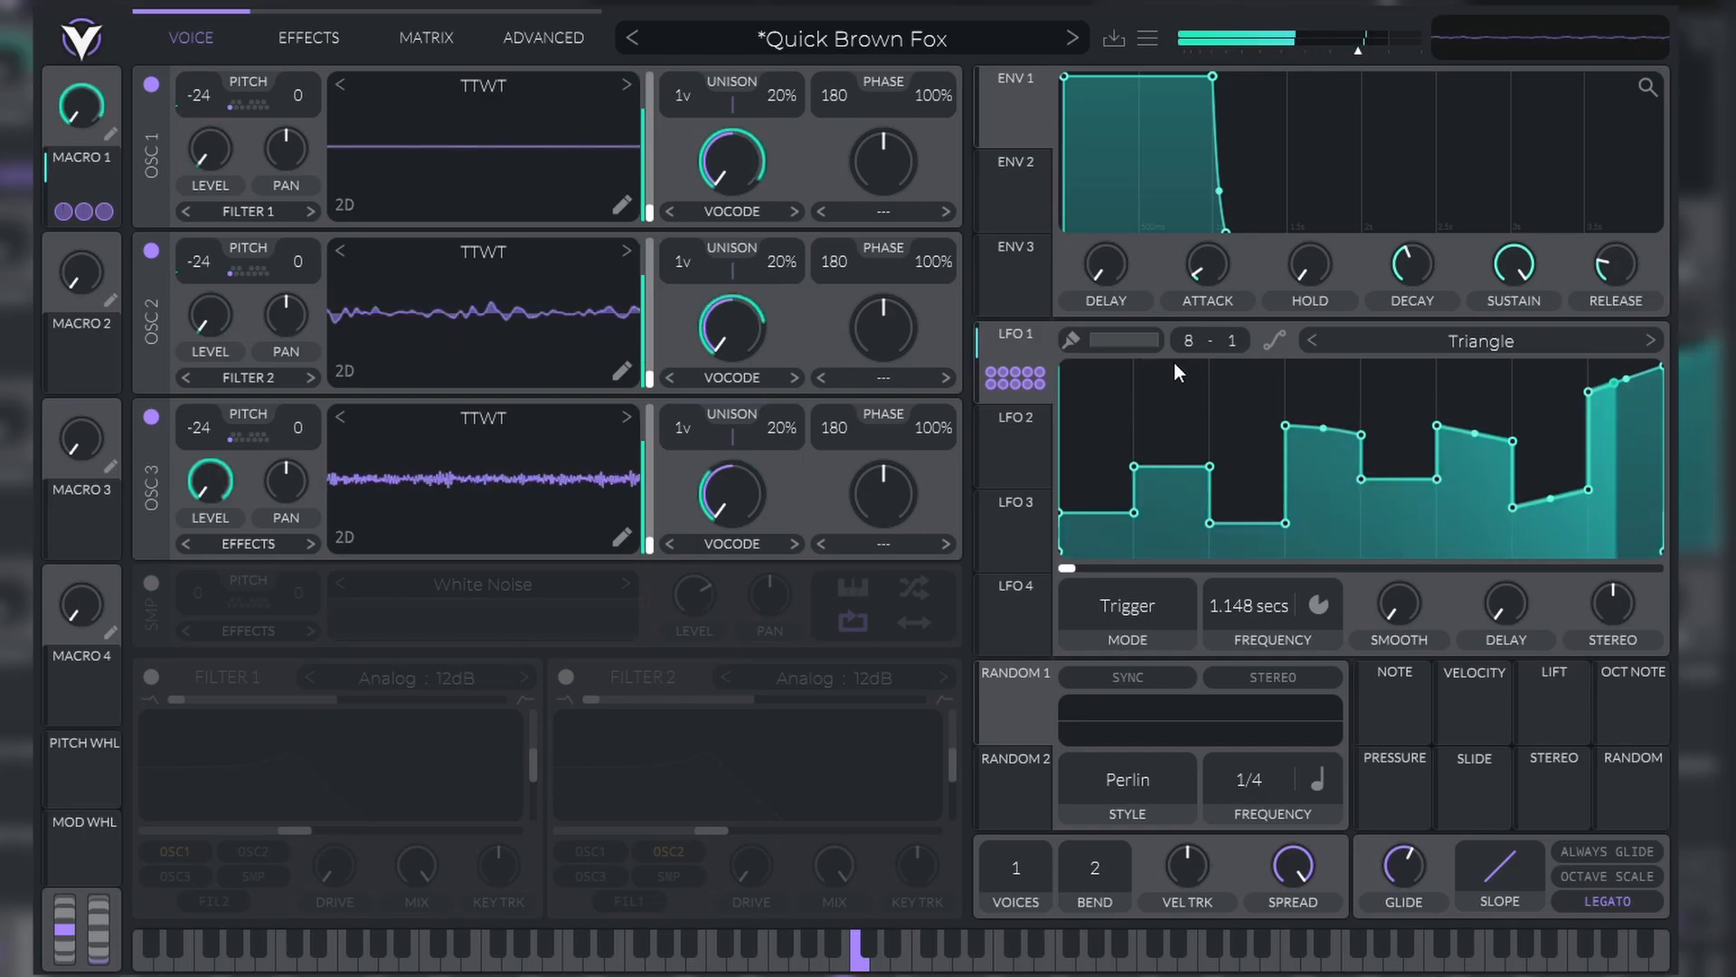
Step: Set LFO 1's grid to 16 columns and paint a tall narrow step into the second column, with a rising ramp after it
drag(1189, 340, 1241, 136)
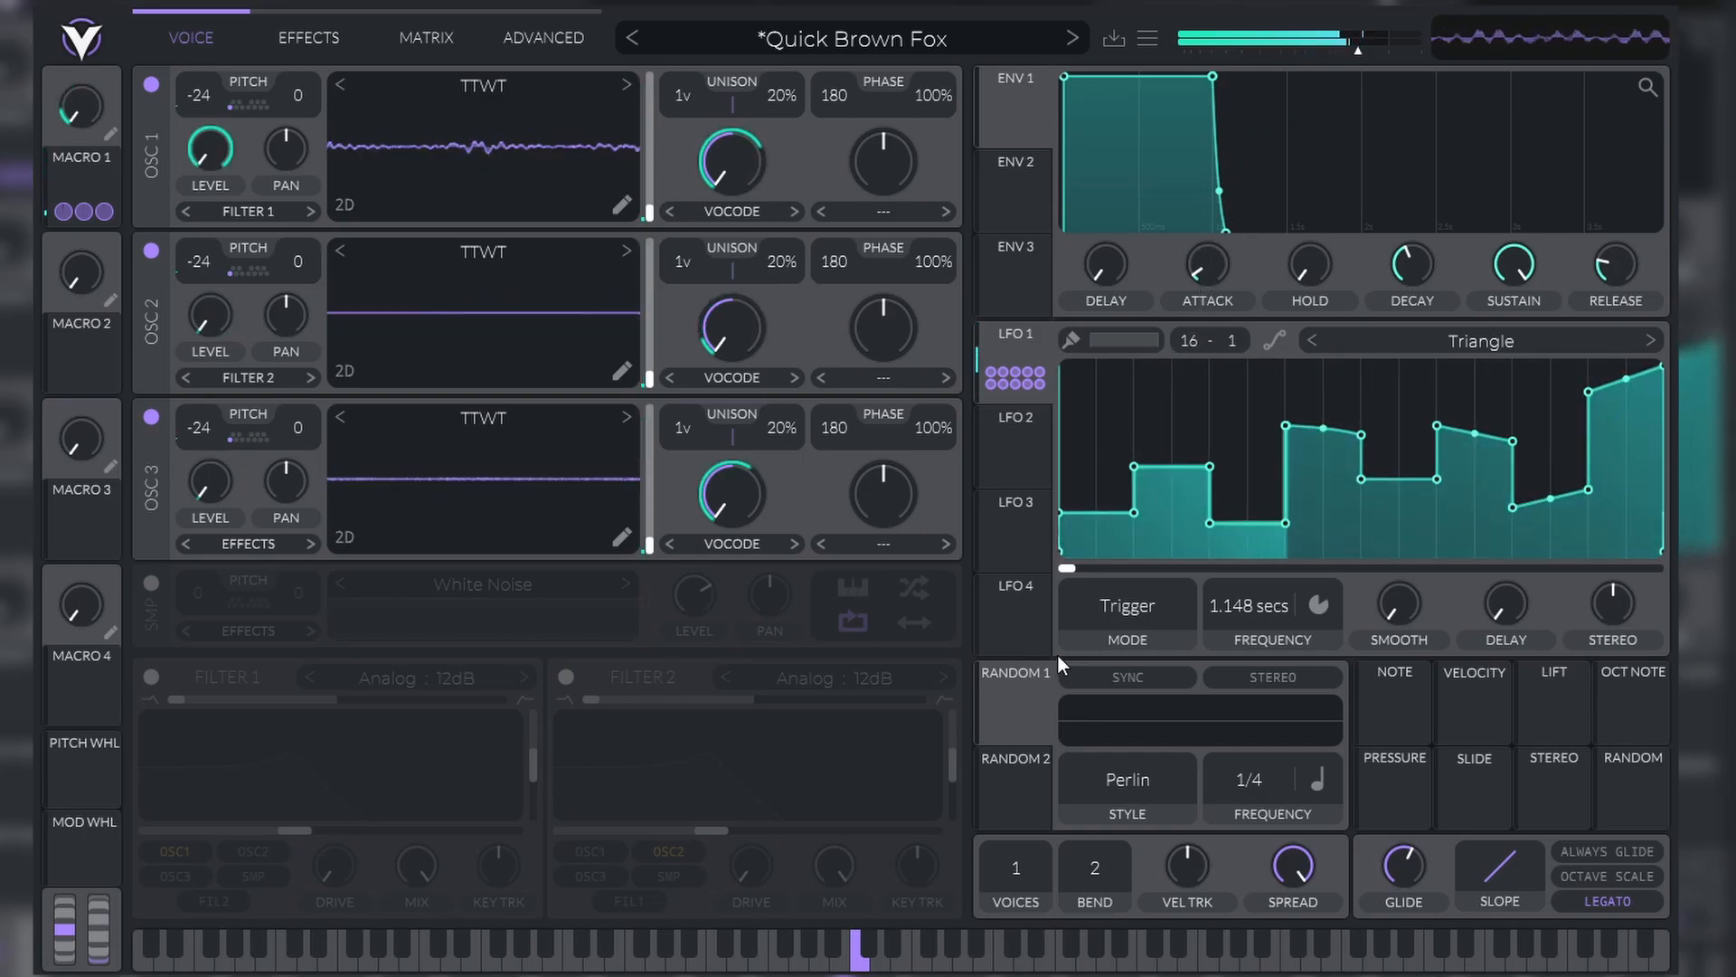
drag(1128, 420, 1111, 411)
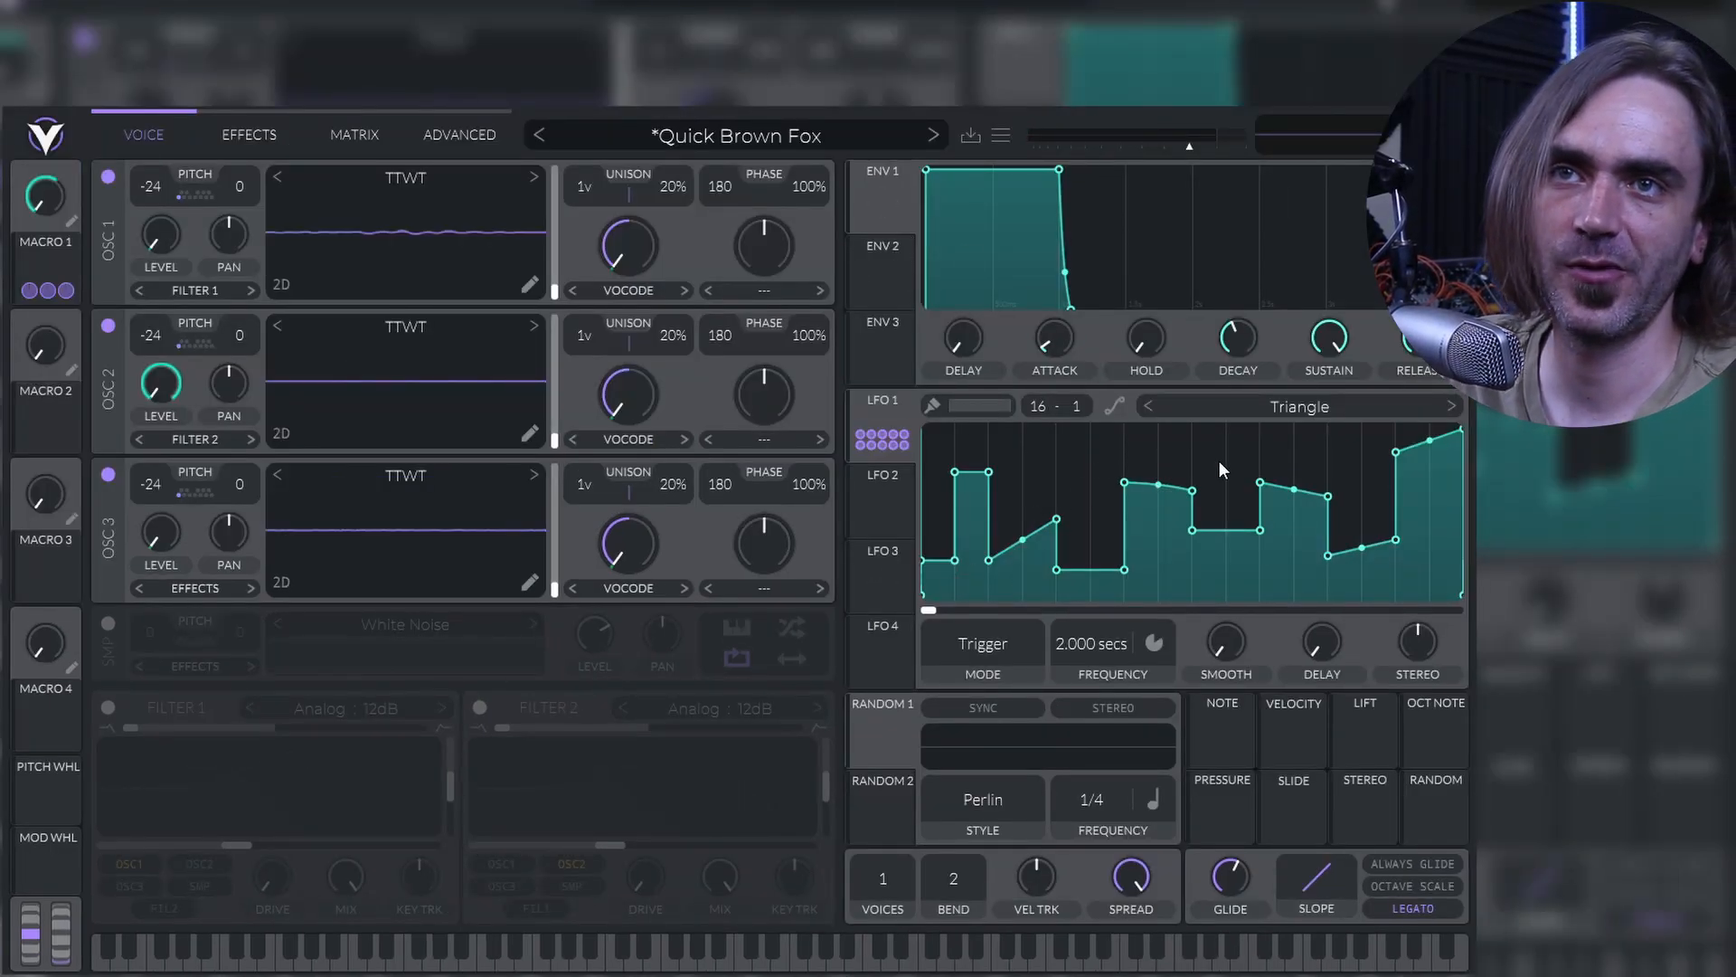
Step: Replace LFO 1's custom shape with the Saw Up preset shape
click(1341, 409)
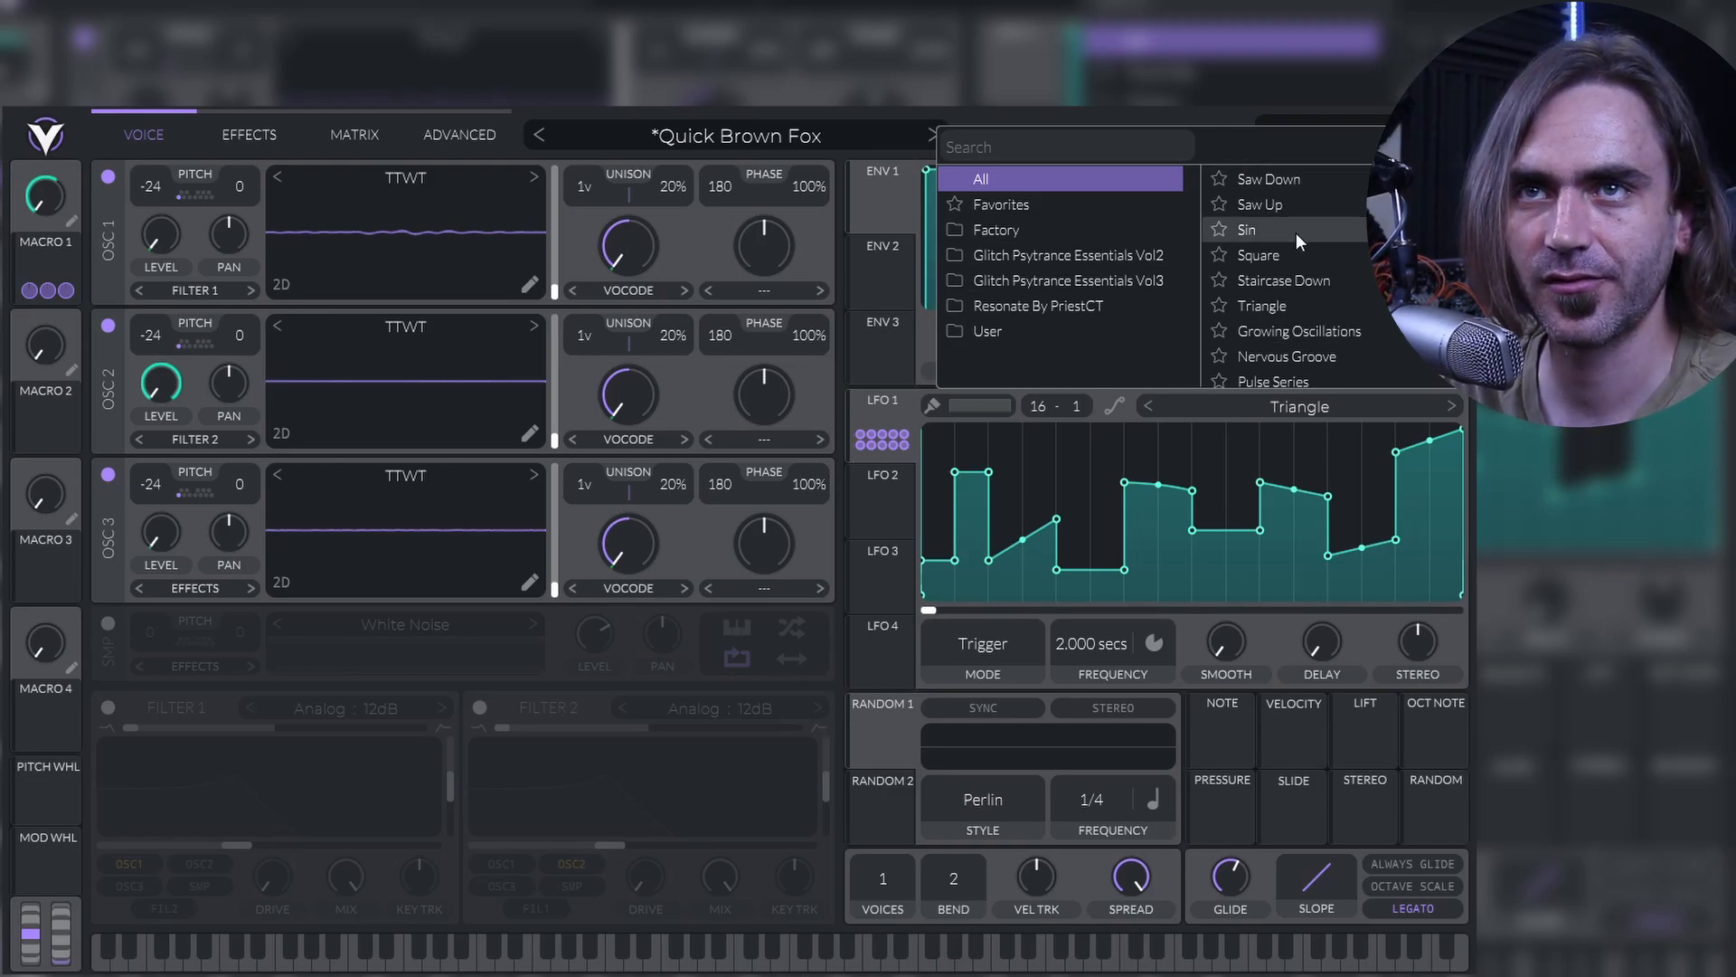
click(1282, 203)
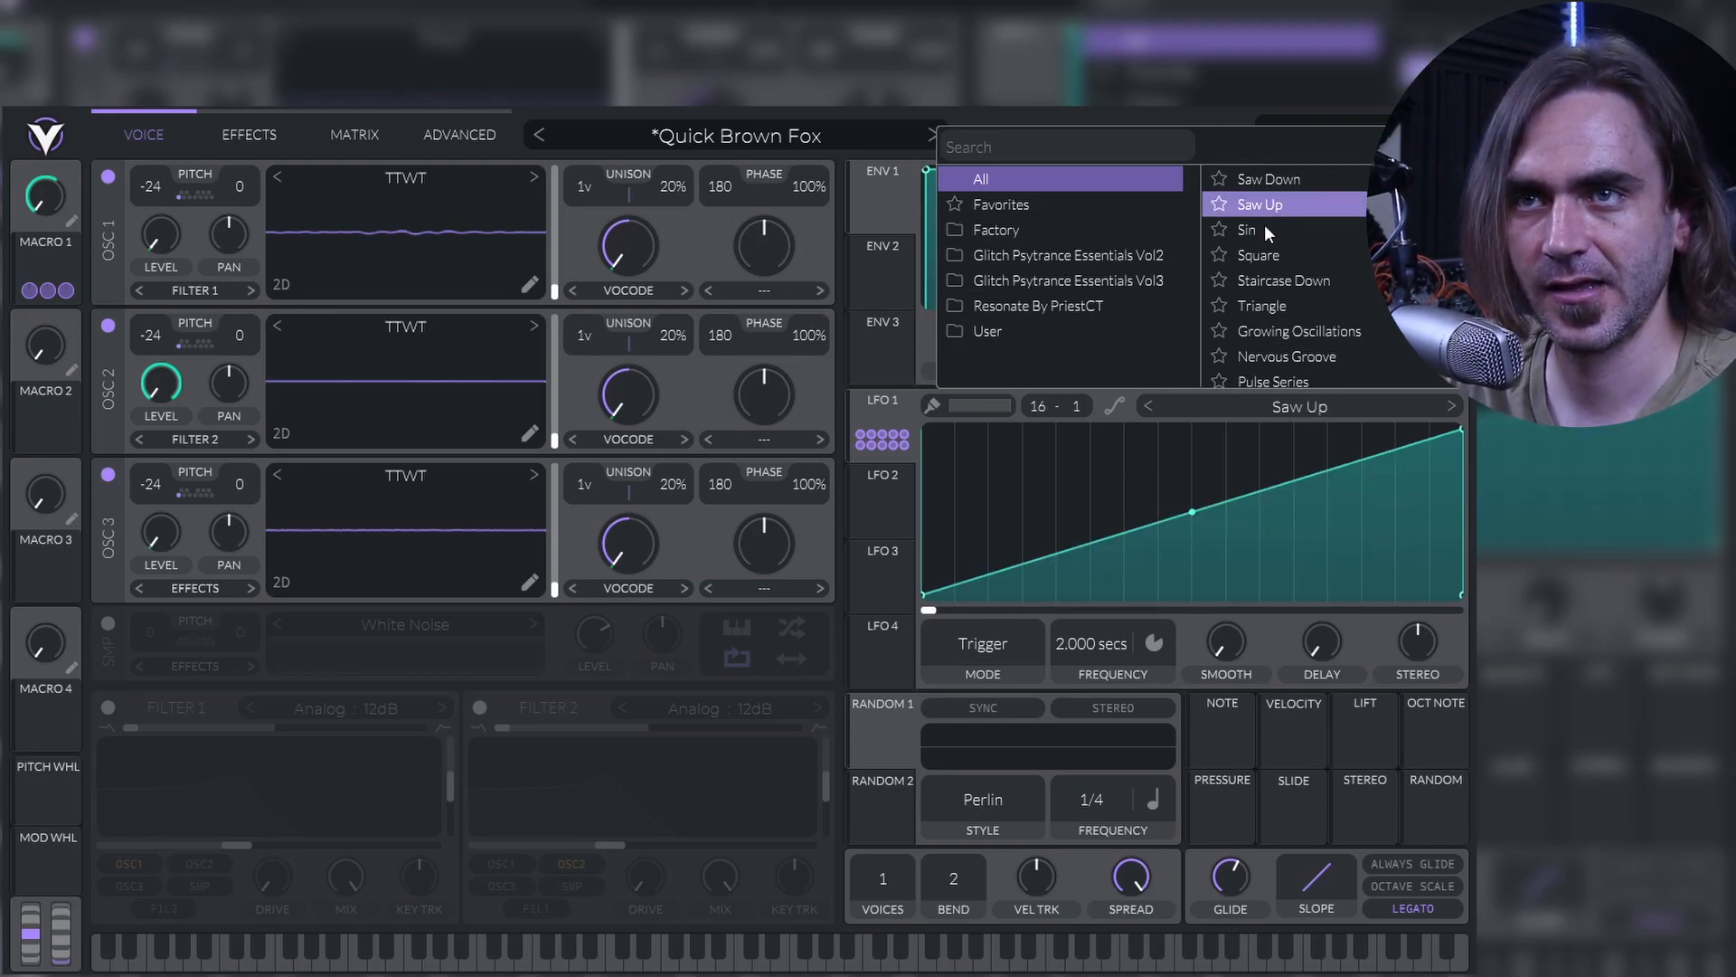
click(1031, 613)
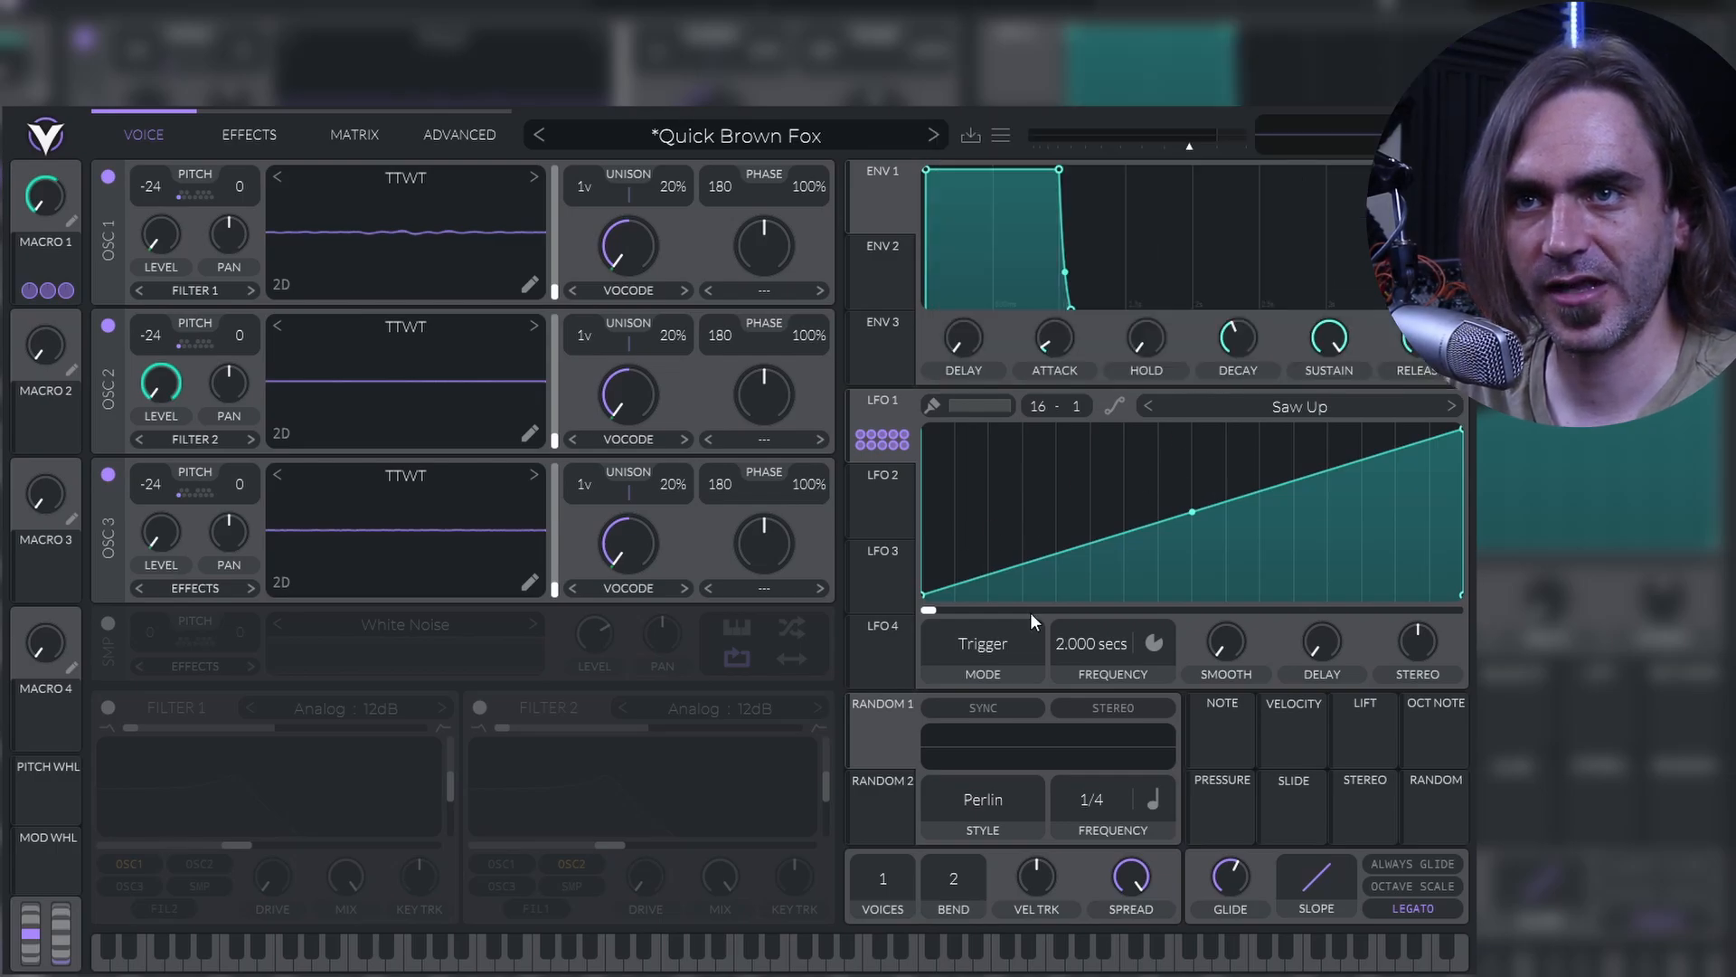
Step: Switch LFO 1's frequency to Tempo sync and set it to Freeze
click(1088, 651)
click(1155, 682)
click(1158, 647)
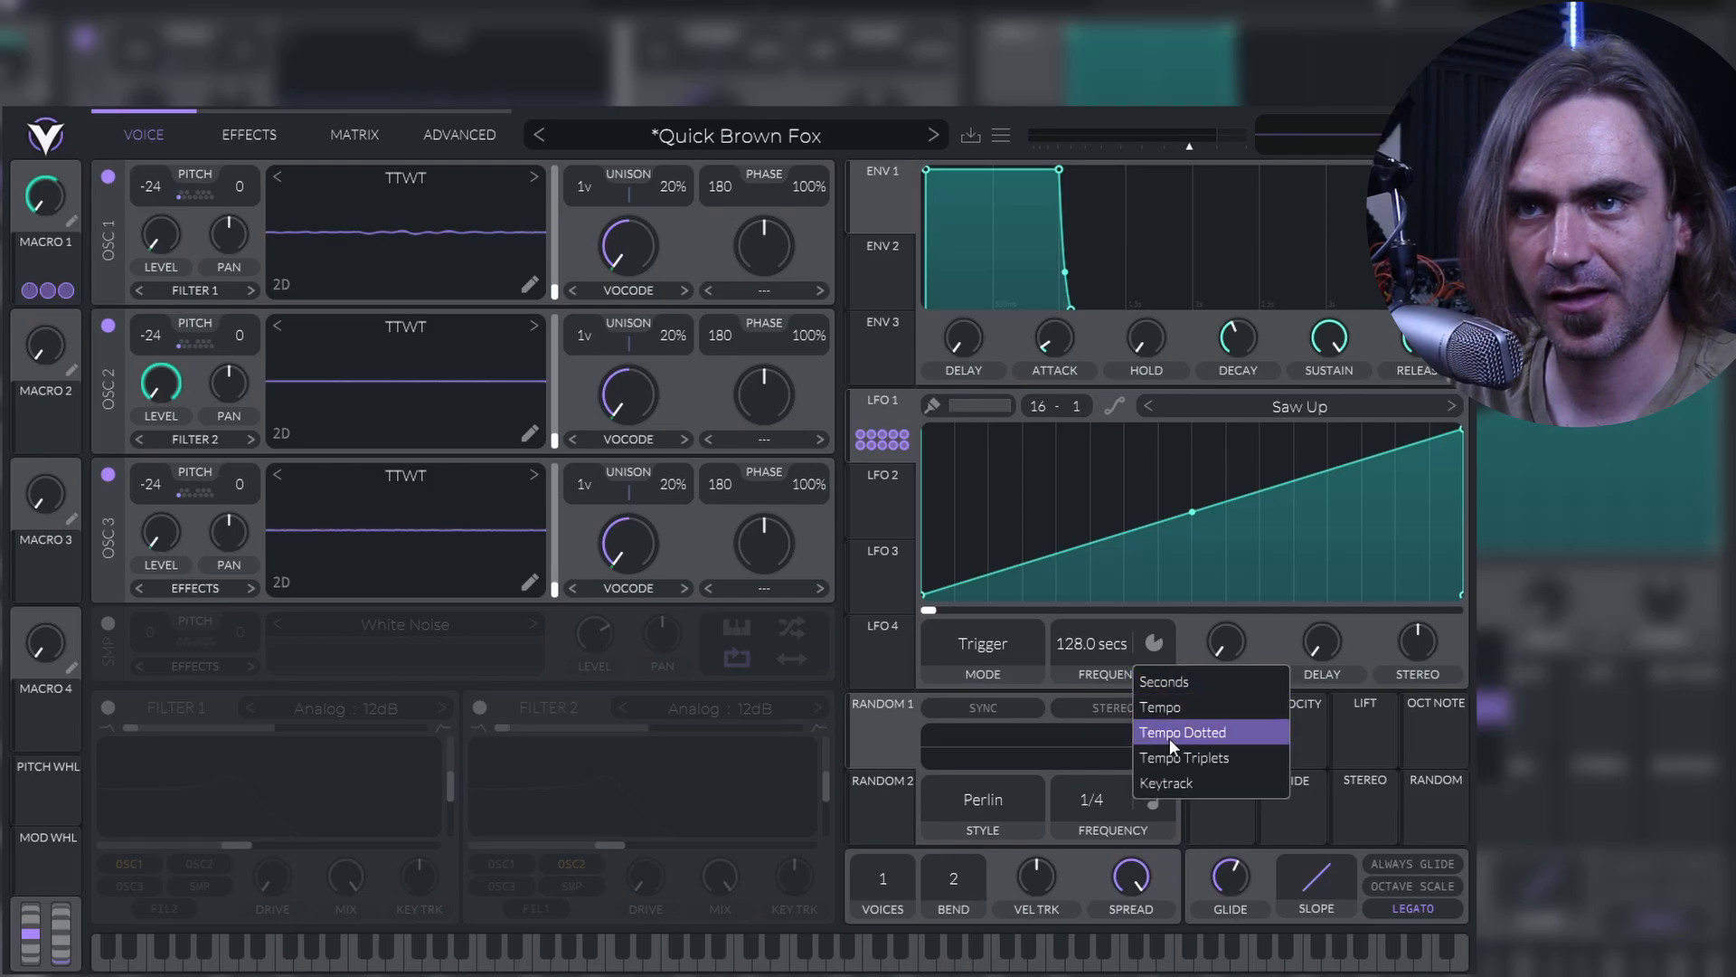
click(1174, 713)
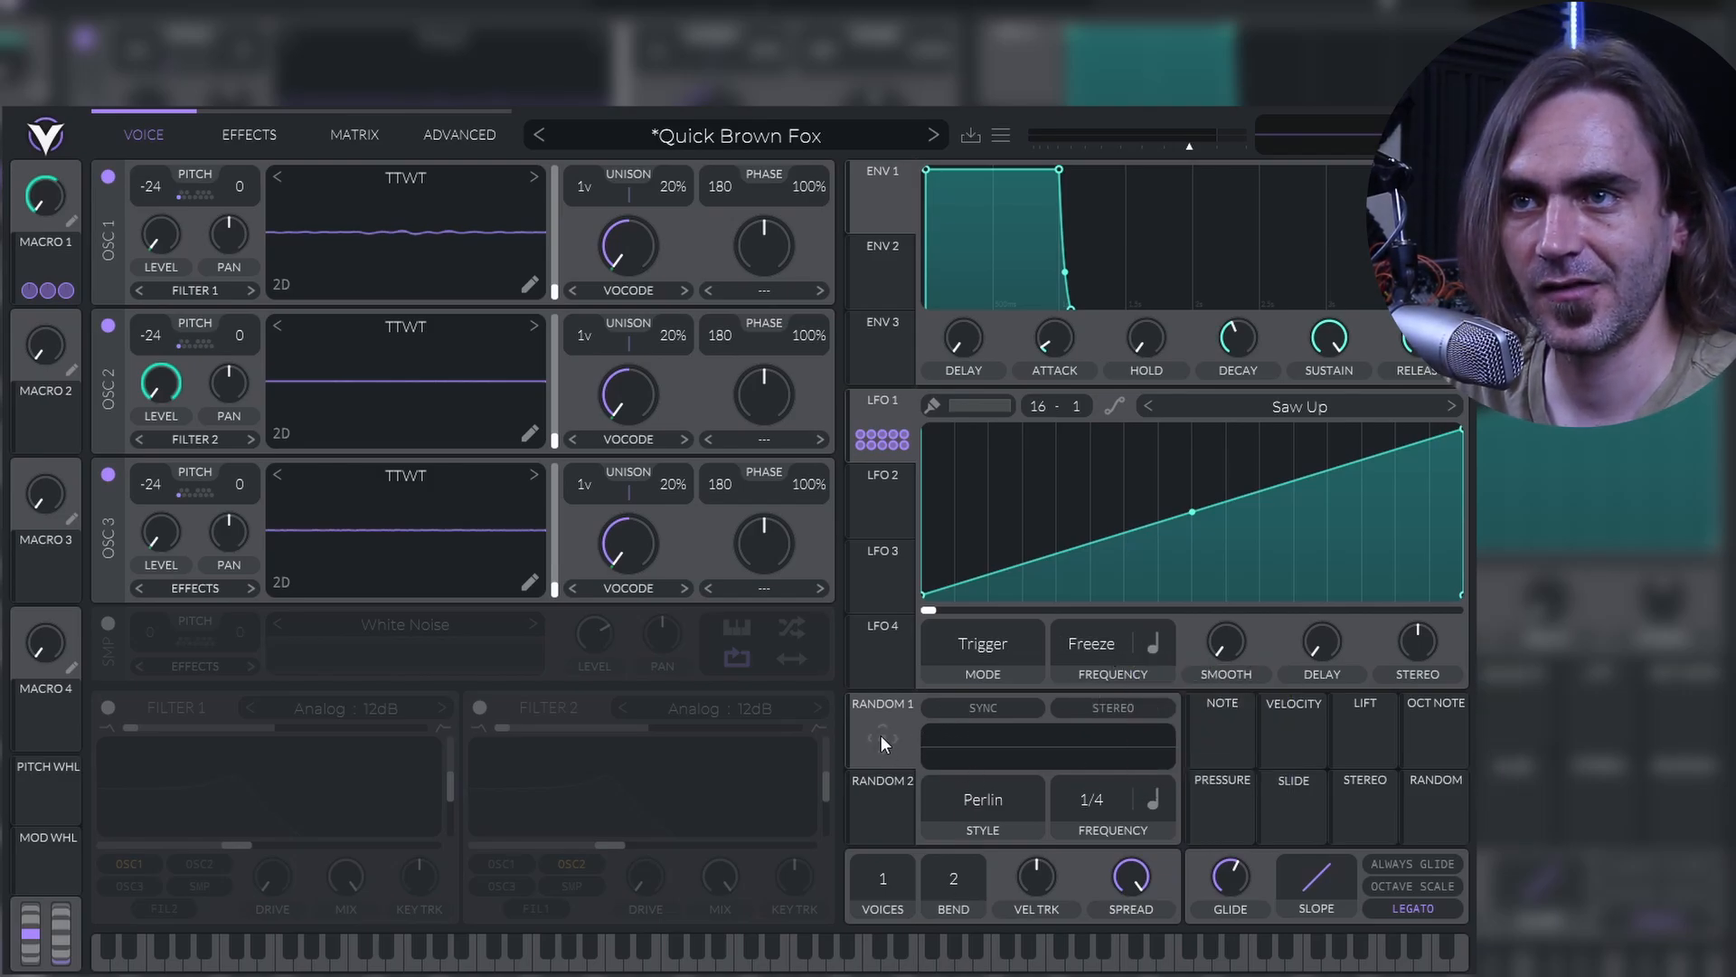
Step: Assign Random 1 to LFO 1's phase, with Sample & Hold style, sync on and a frequency of 1/16
drag(882, 731, 1060, 619)
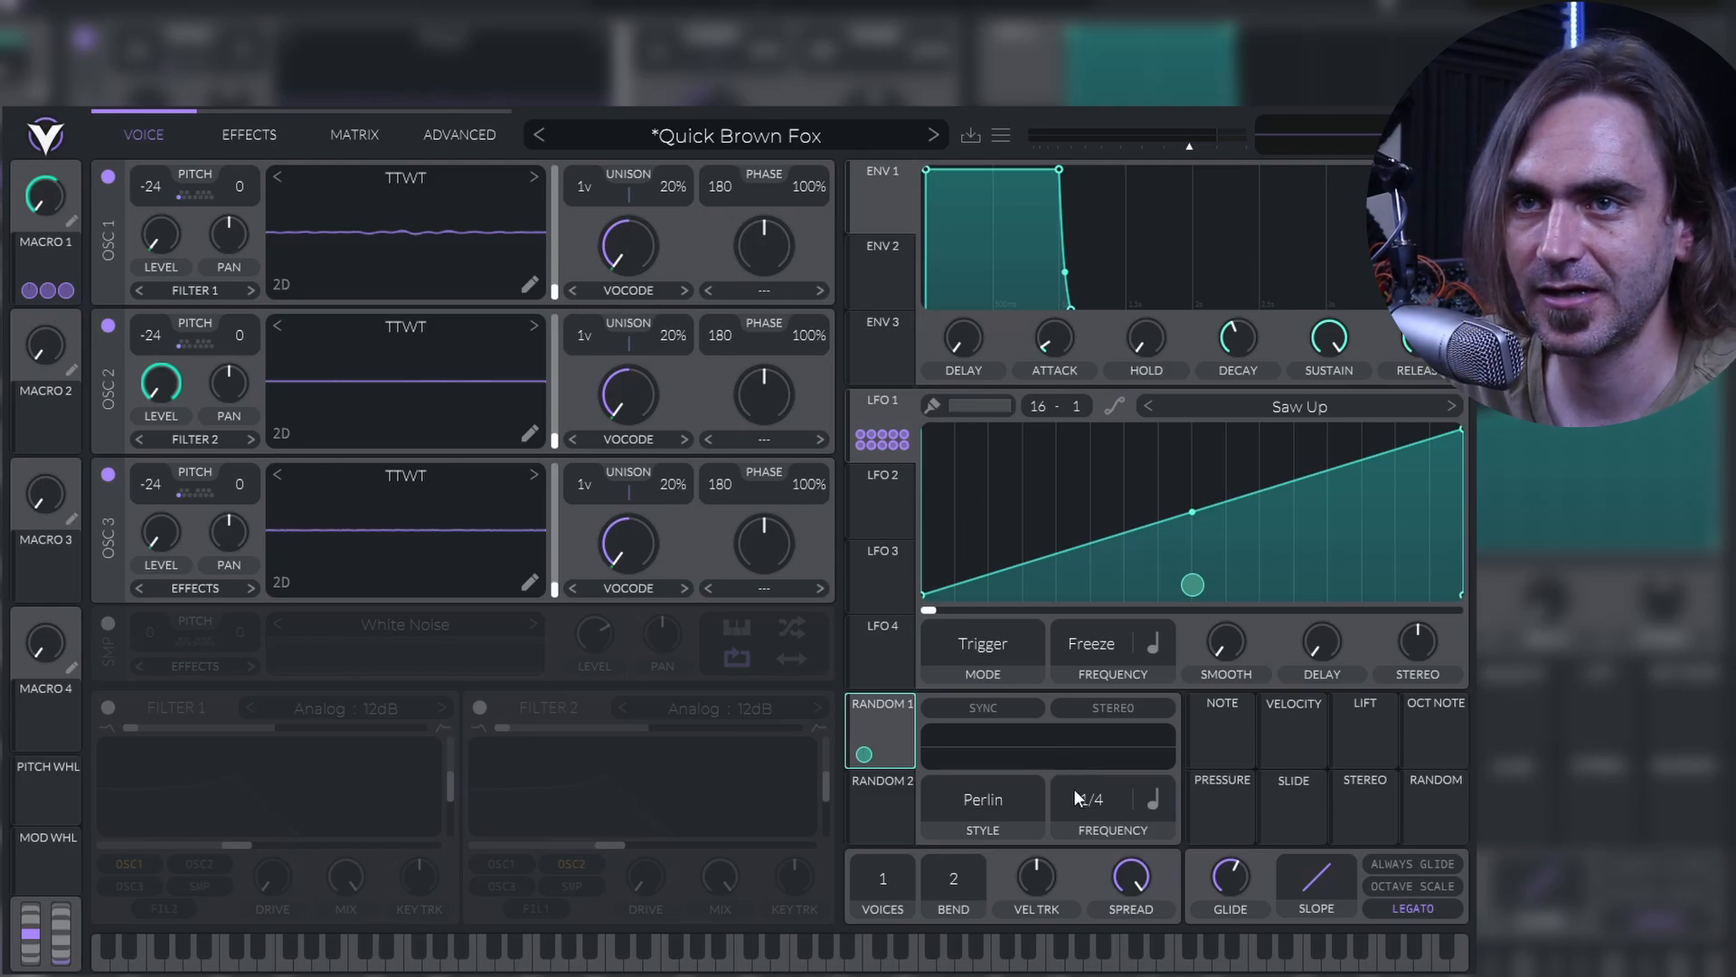
click(952, 782)
click(963, 882)
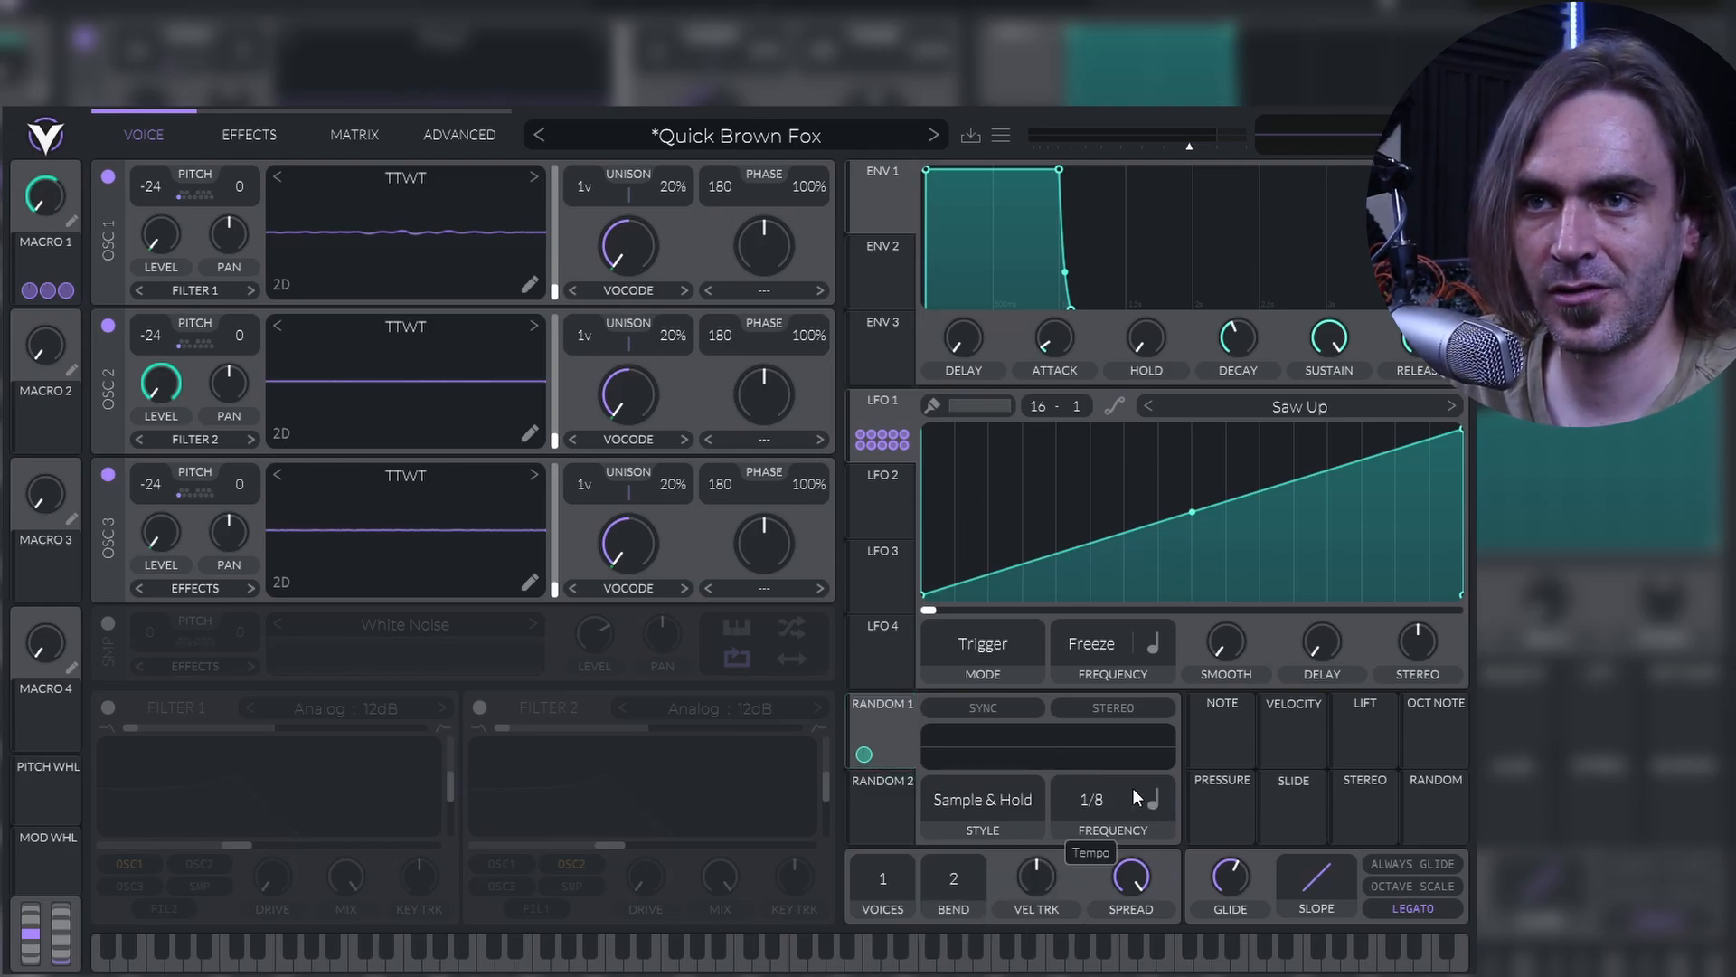
drag(1158, 771, 1175, 756)
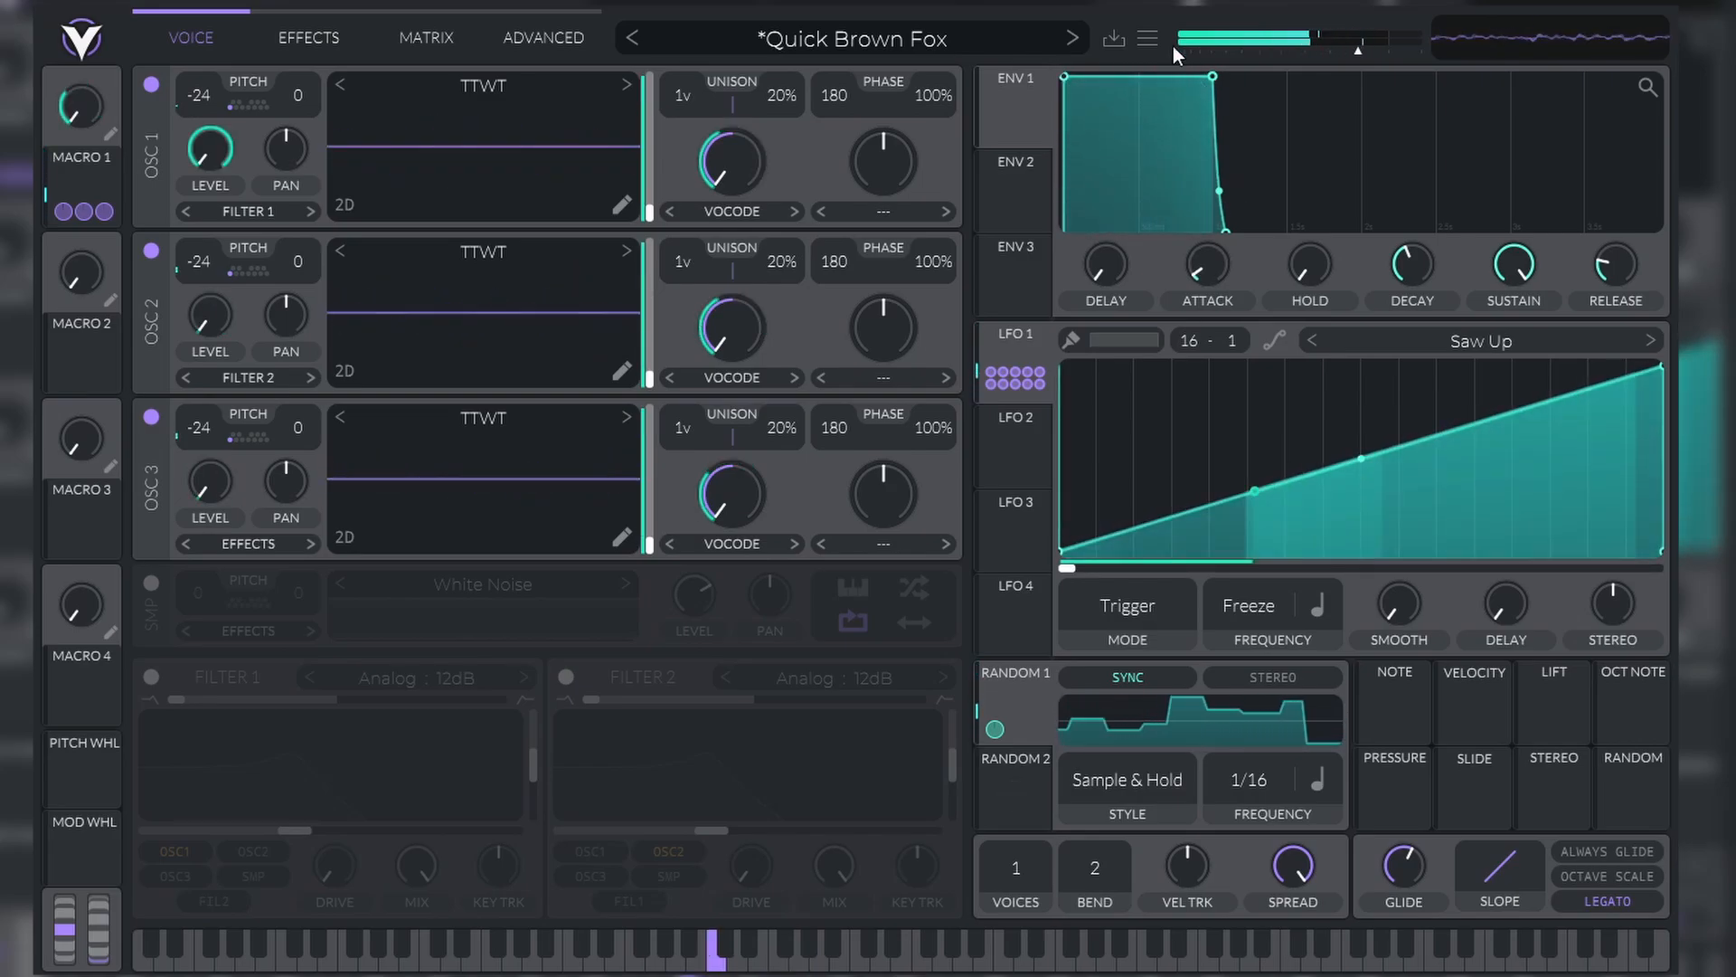
Step: Start saving the Quick Brown Fox patch as a preset
click(1114, 41)
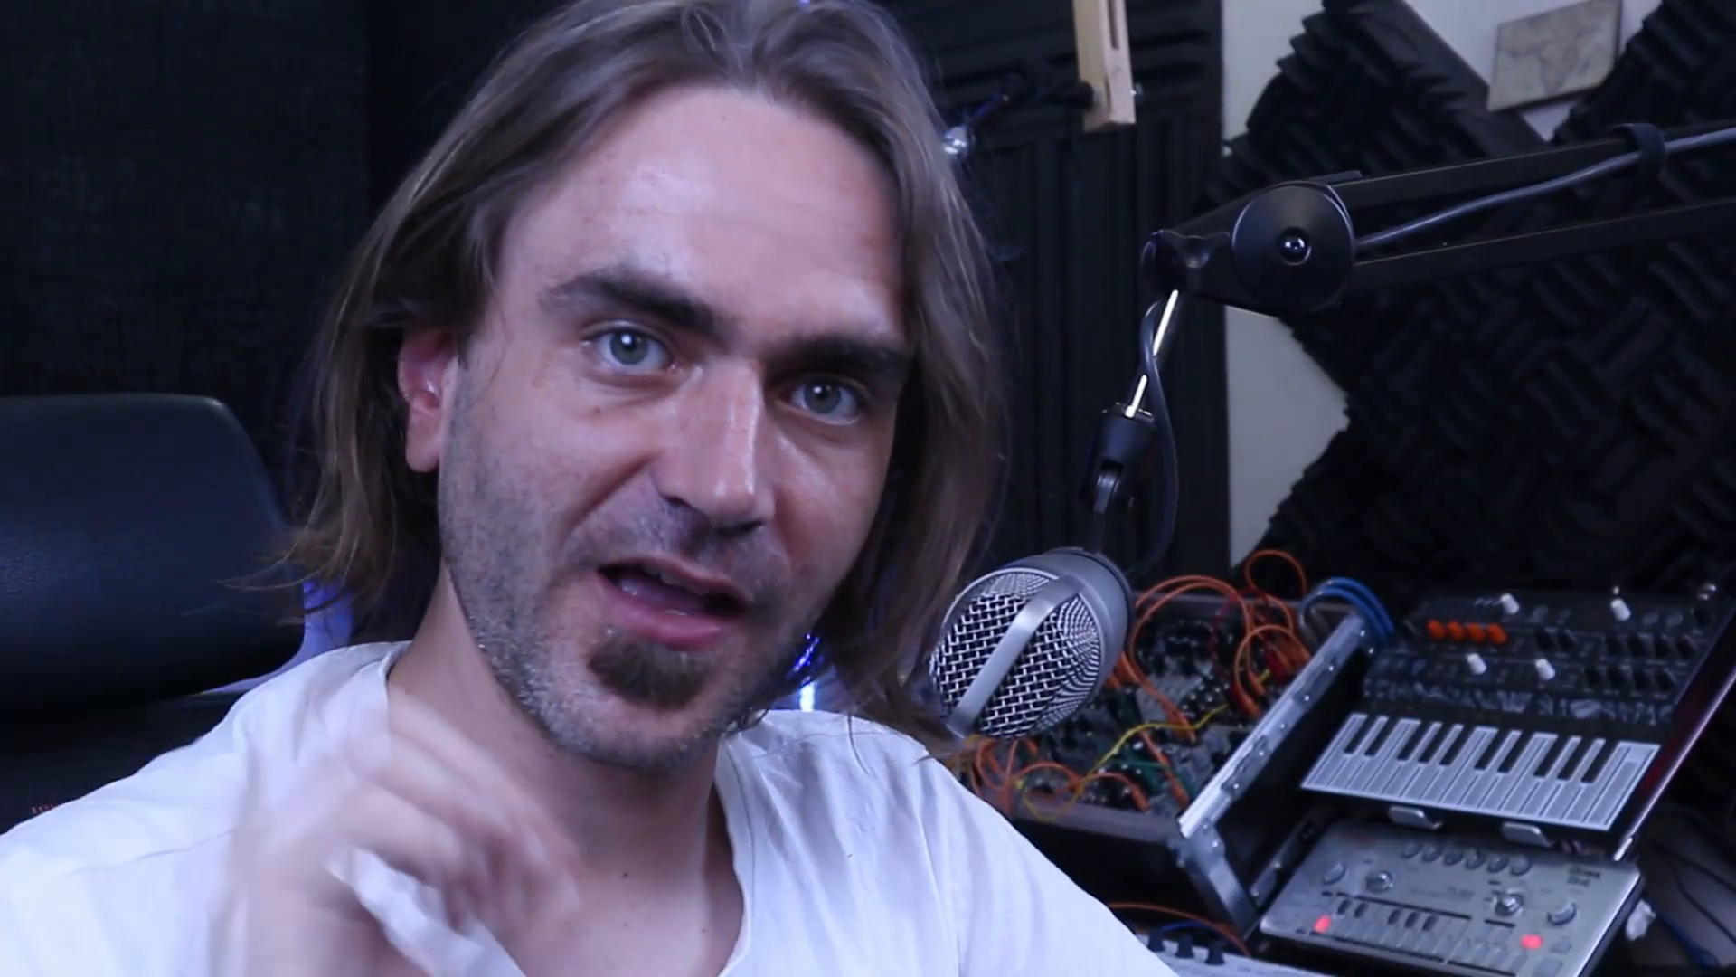